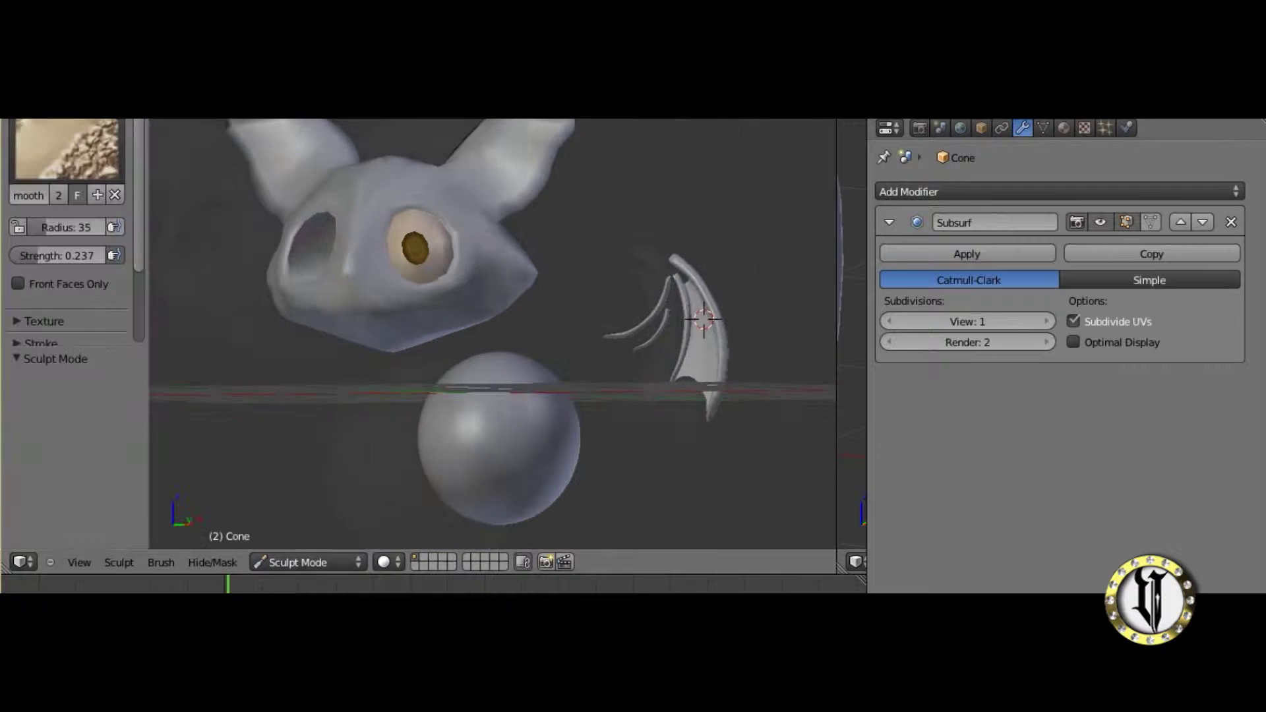
Leave Sculpt Mode on the cone, select the eared head mesh and switch it to Sculpt Mode.
middle_drag(437, 307, 400, 269)
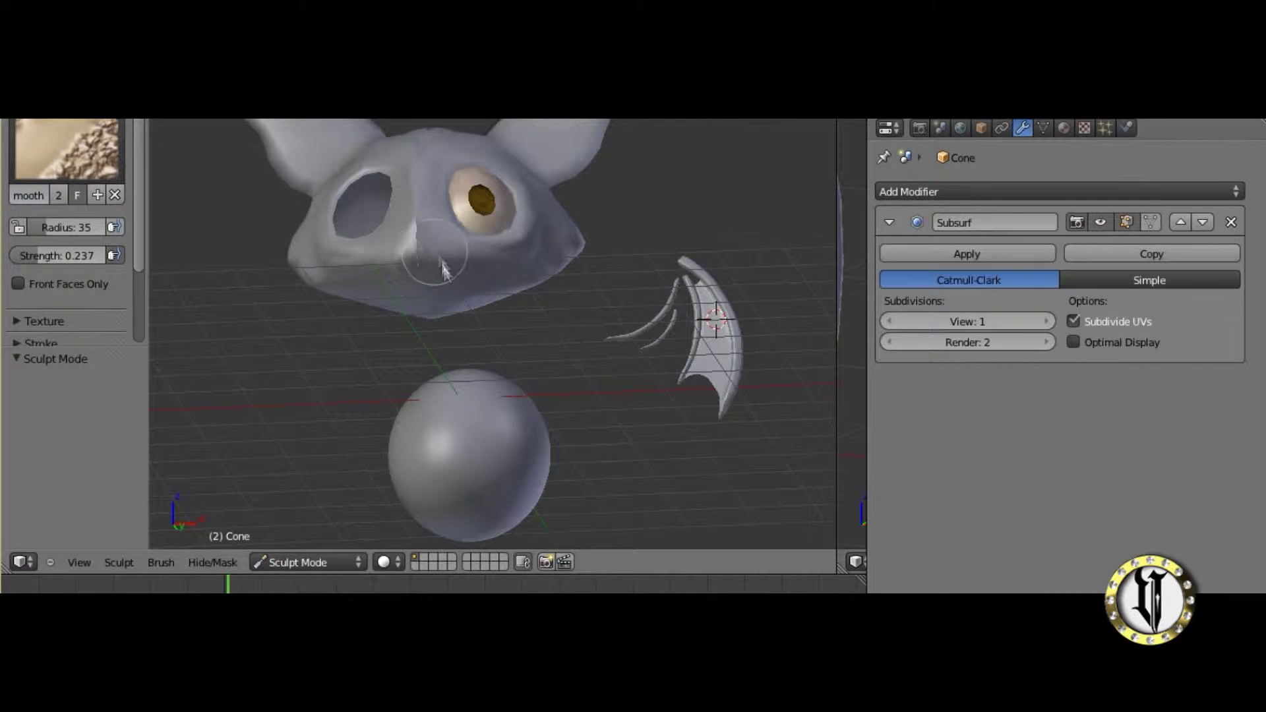
scroll(451, 277, up, 5)
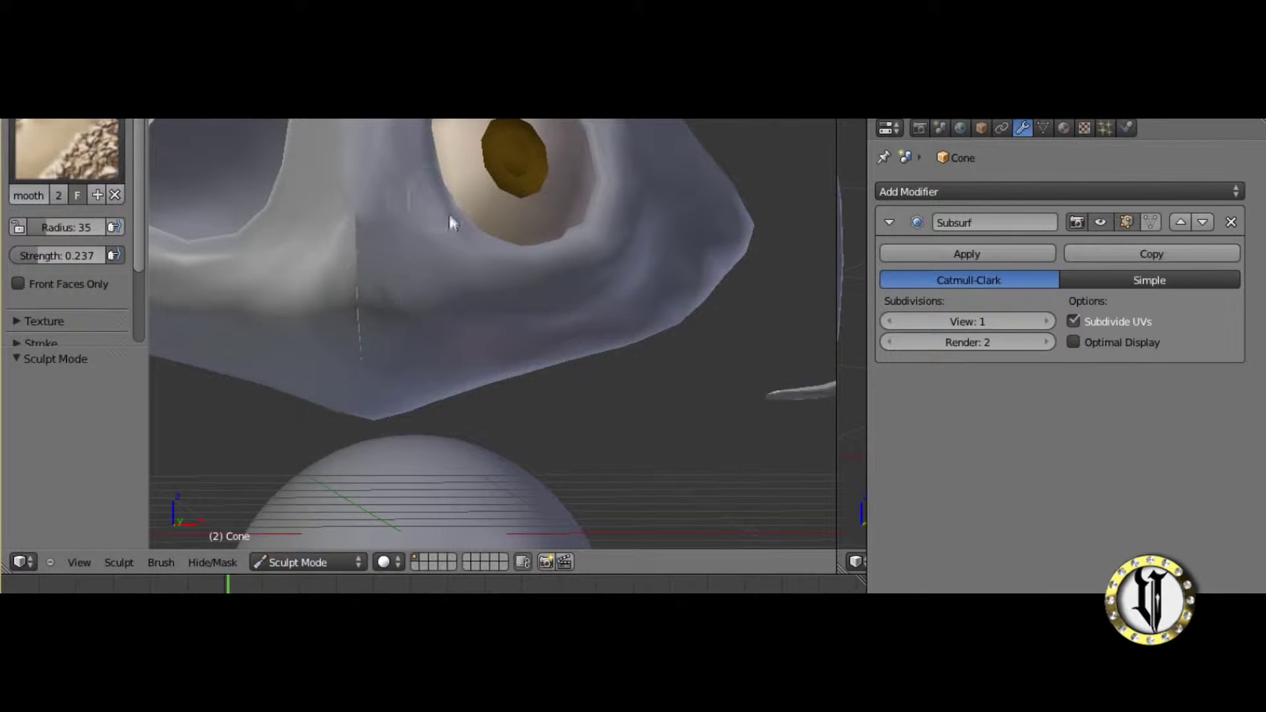
middle_drag(436, 243, 378, 489)
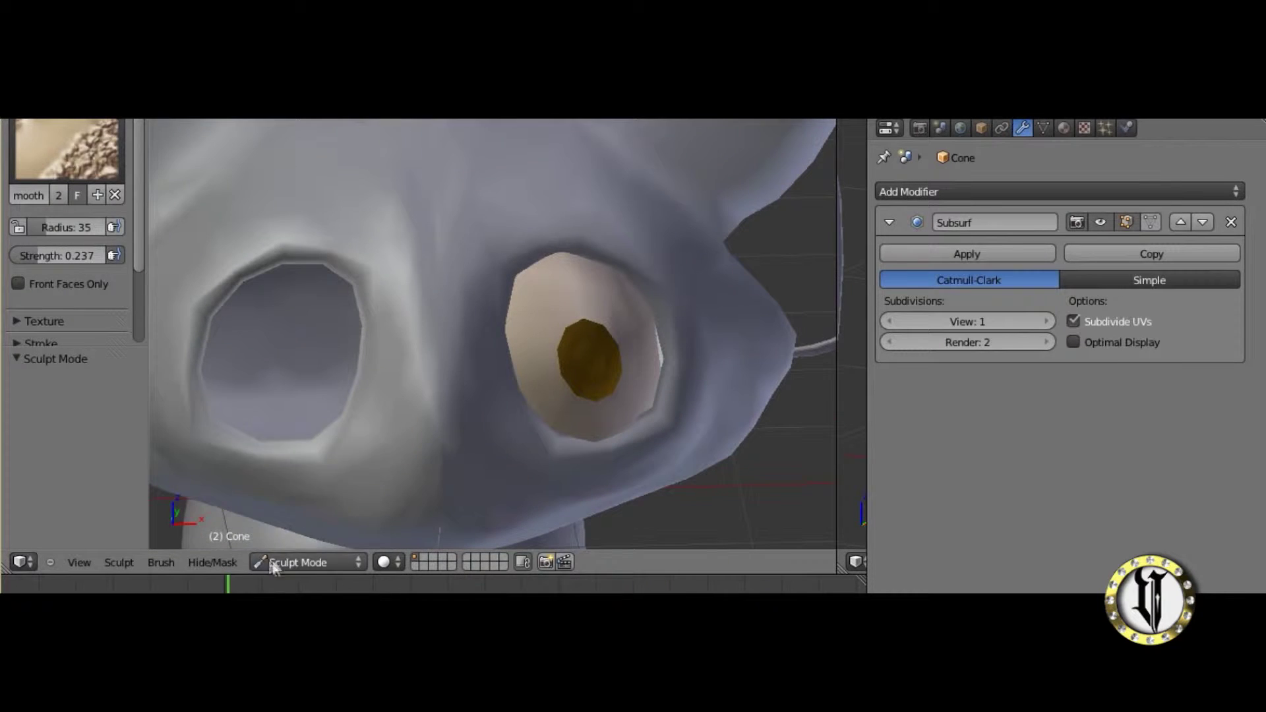
click(308, 562)
click(277, 440)
right_click(433, 259)
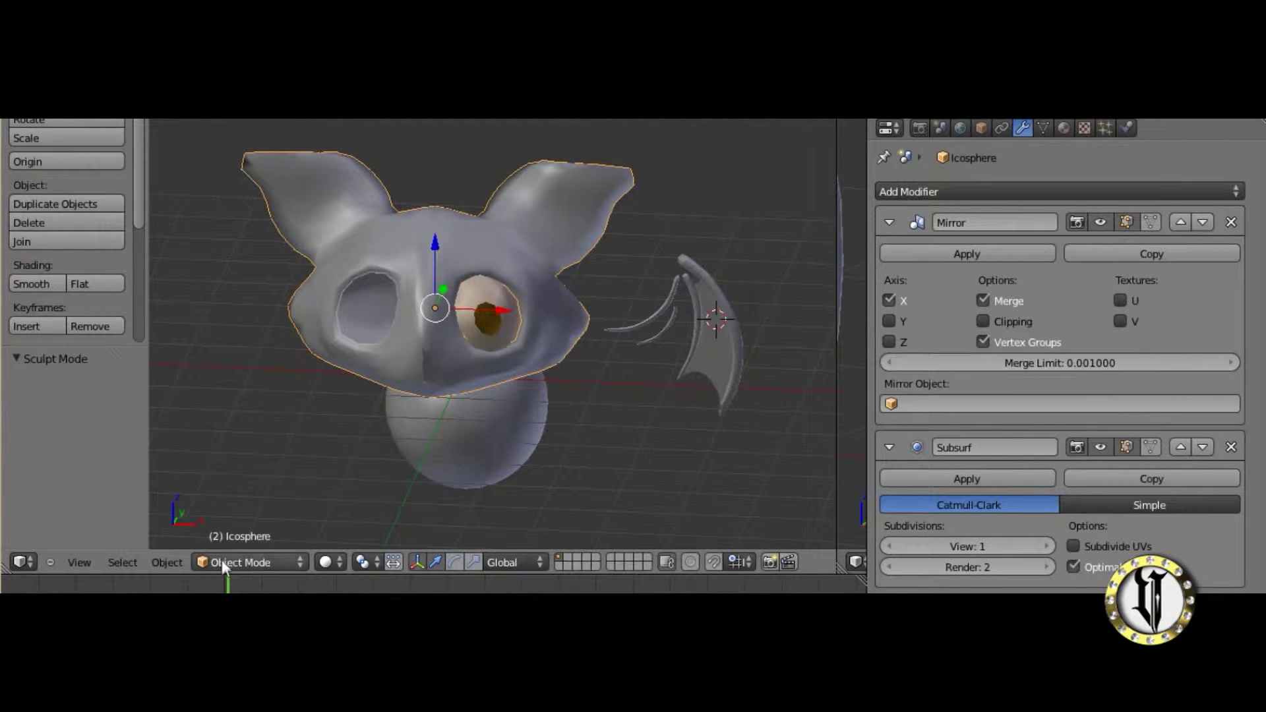
click(222, 562)
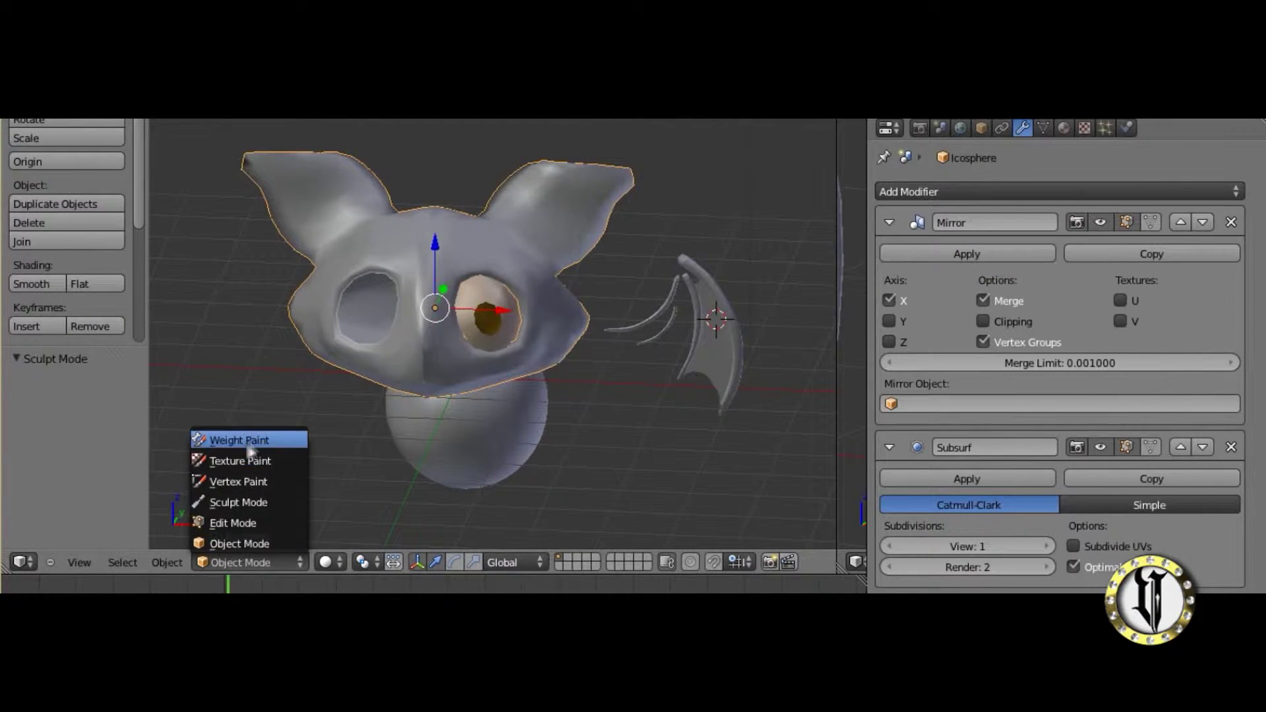
click(248, 483)
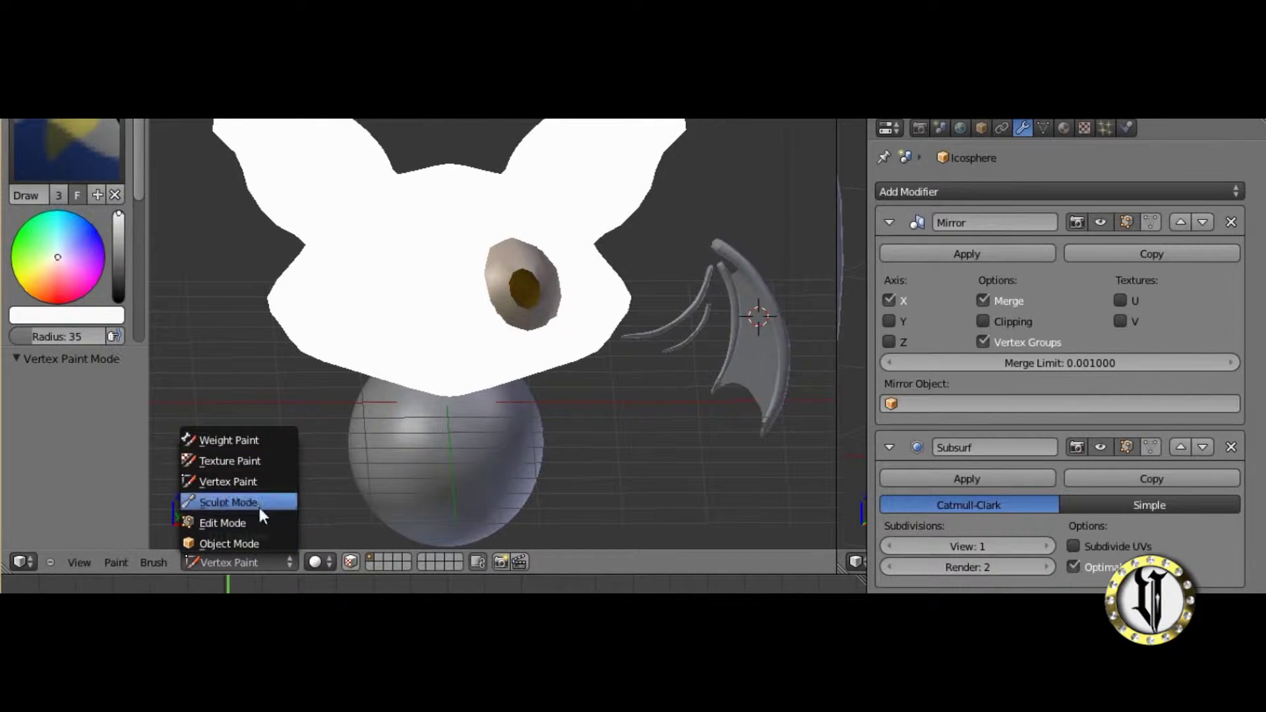
click(229, 502)
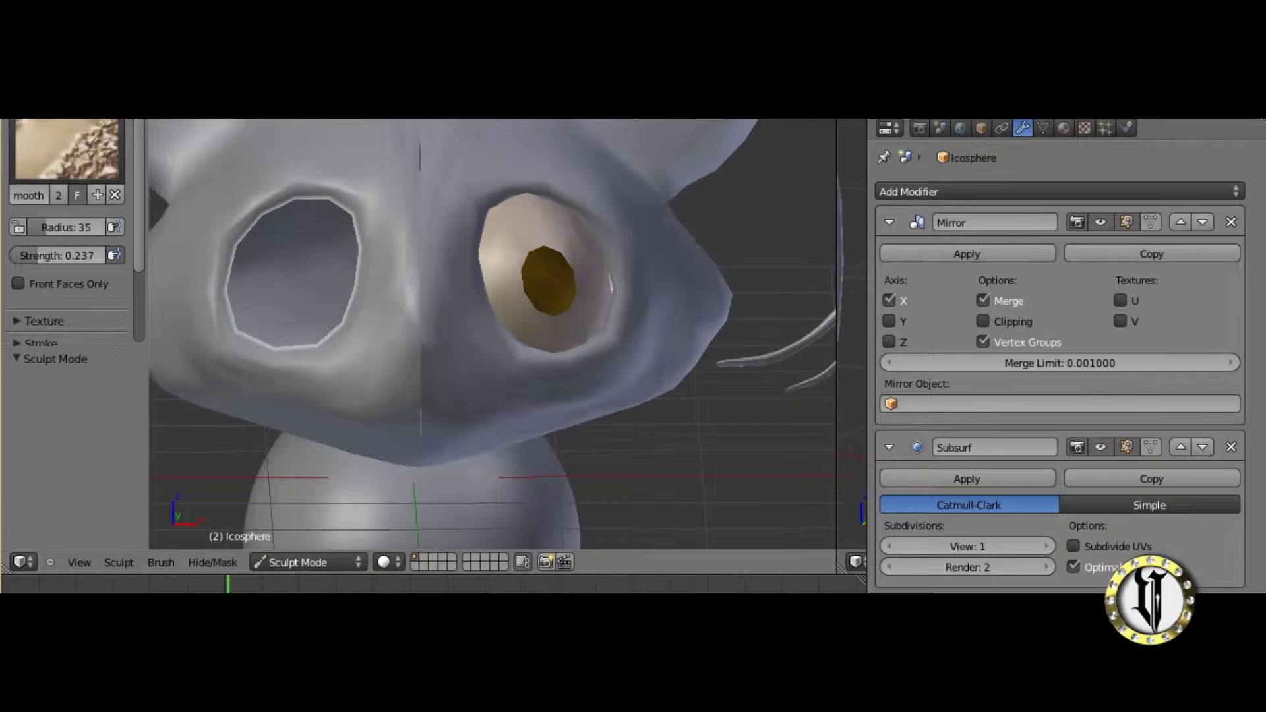
Check the head's mesh in wireframe and return the viewport to Solid shading.
key(z)
click(386, 562)
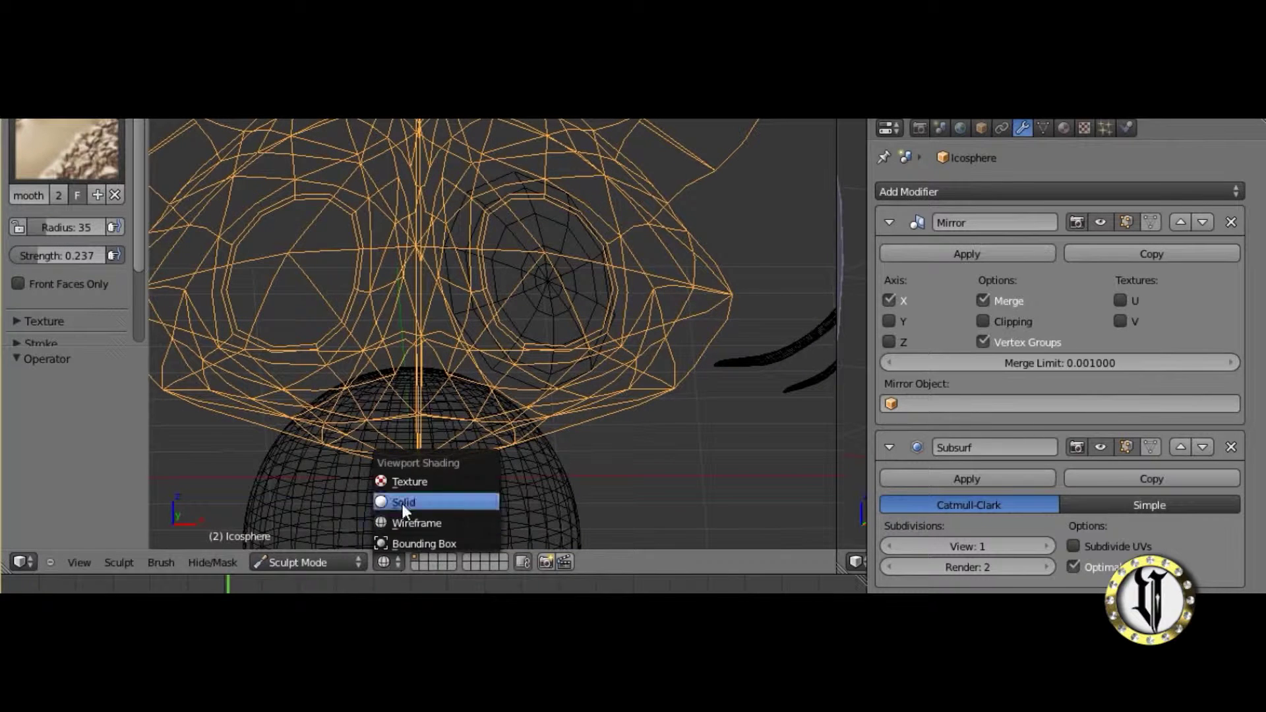
click(401, 499)
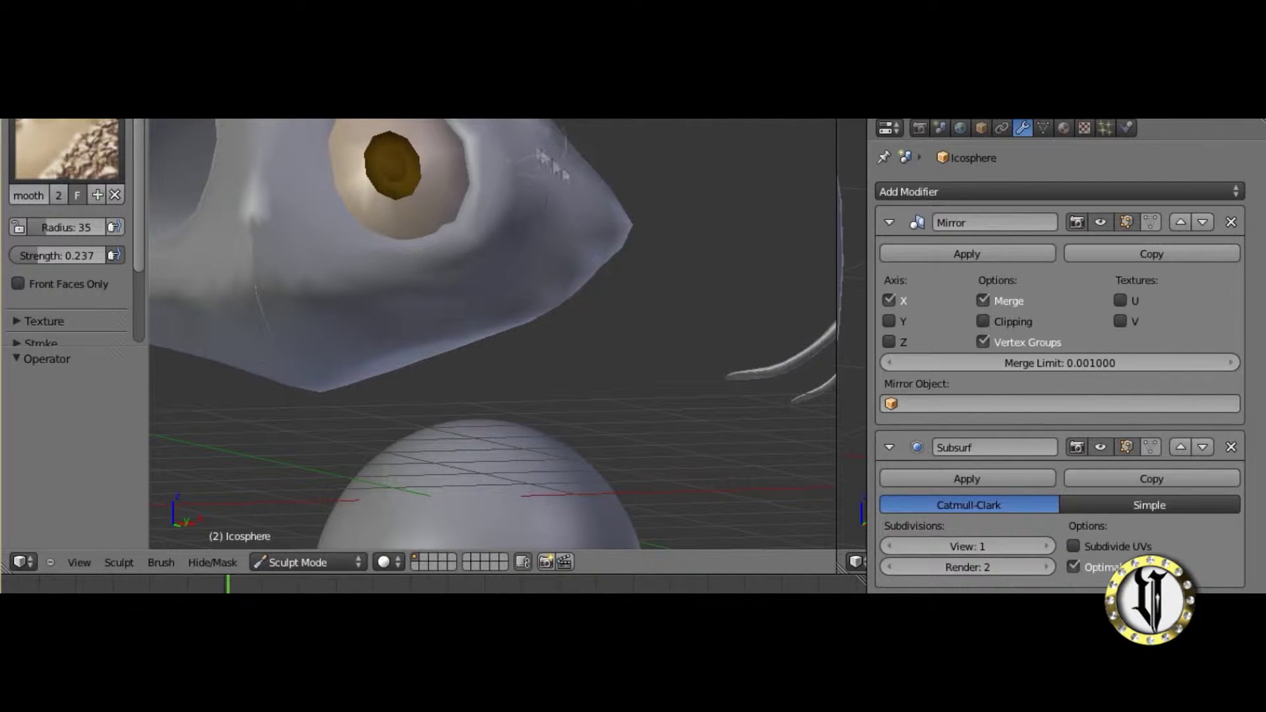
Smooth the head's surface around the forehead and the eye with the Smooth brush.
middle_drag(548, 202, 441, 242)
drag(295, 192, 315, 231)
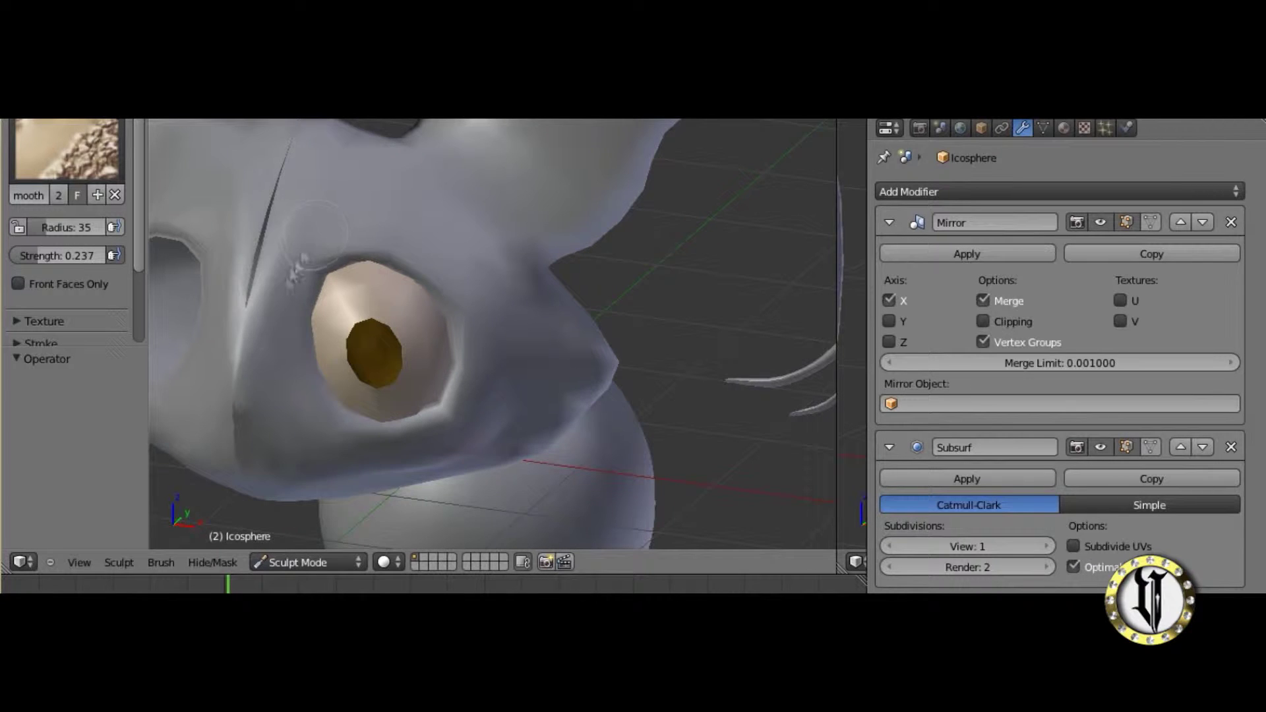
middle_drag(233, 490, 411, 284)
drag(412, 284, 455, 335)
middle_drag(455, 335, 247, 350)
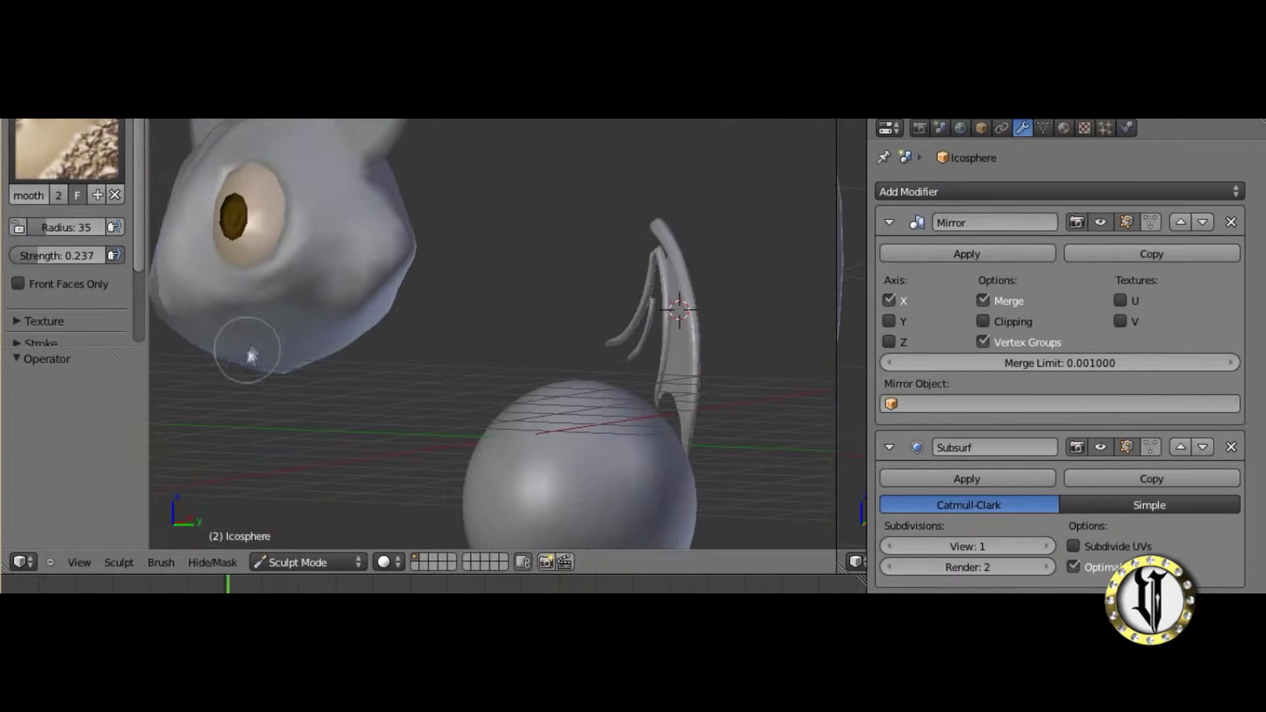
Examine the head's centre seam, eye sockets and chin from several angles and from the front.
middle_drag(332, 264, 325, 235)
middle_drag(428, 255, 284, 309)
scroll(381, 325, up, 5)
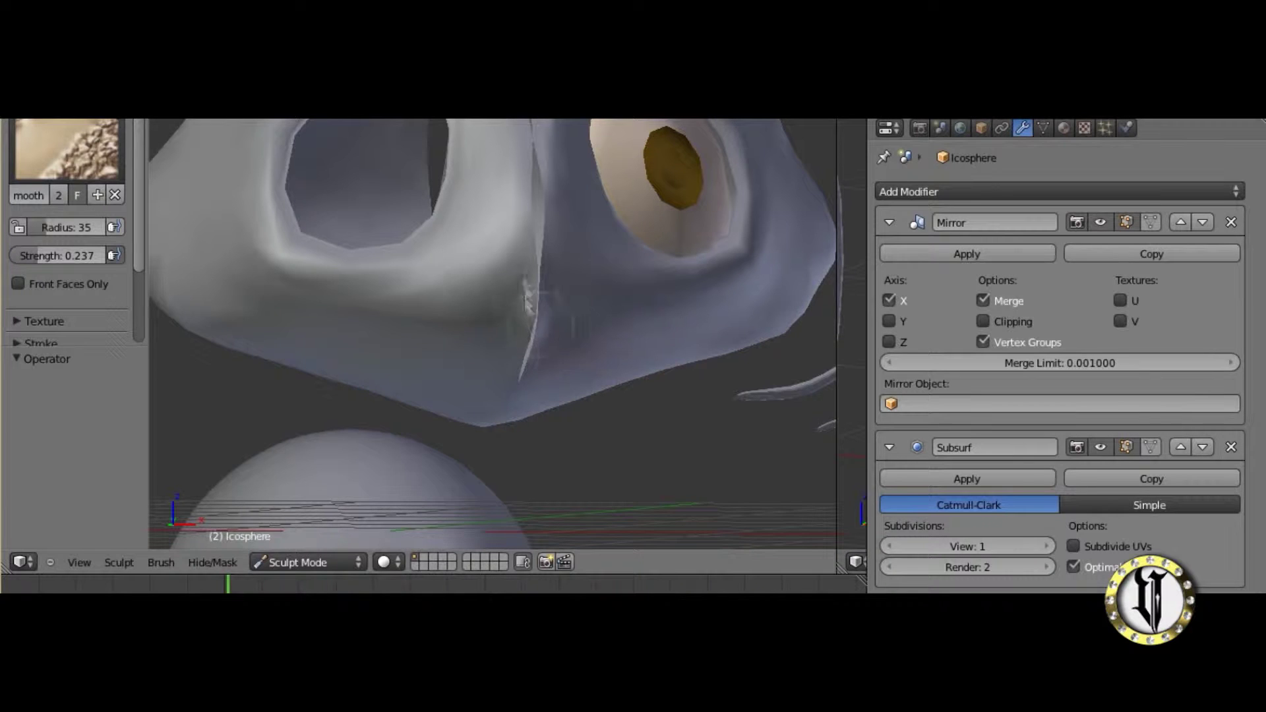
middle_drag(537, 326, 313, 318)
scroll(570, 343, down, 2)
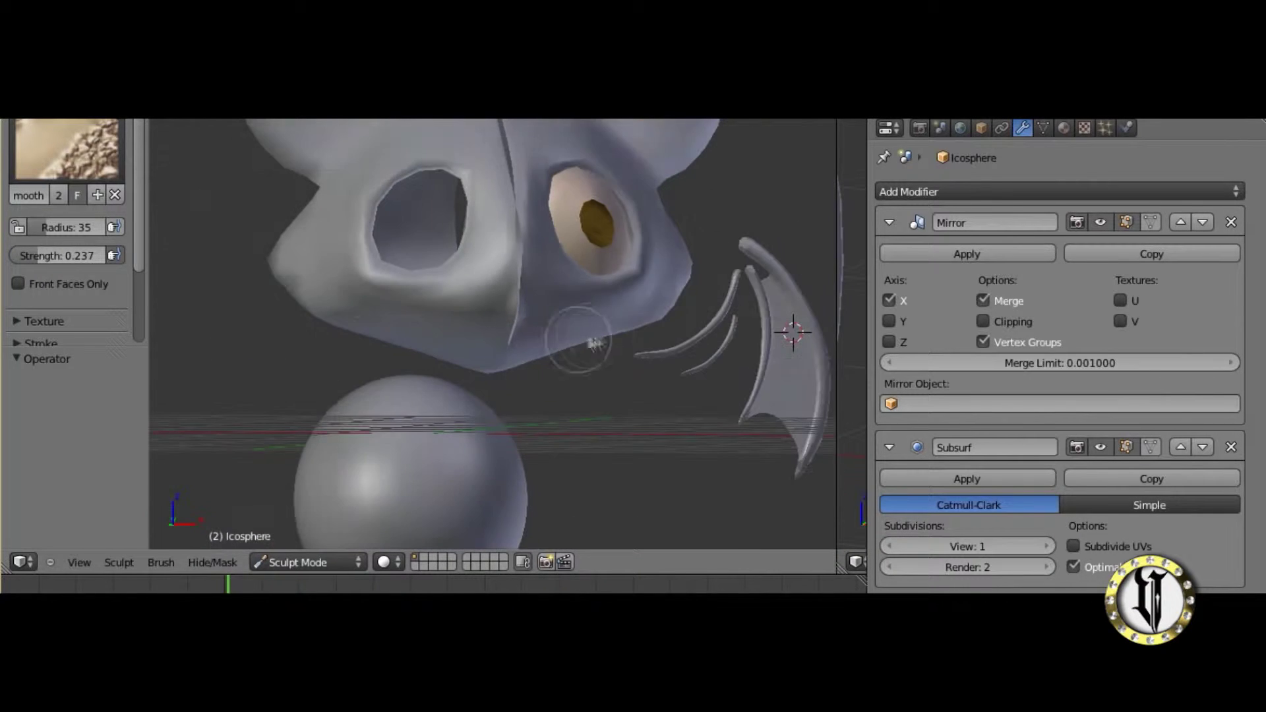
scroll(670, 299, up, 2)
middle_drag(670, 299, 603, 335)
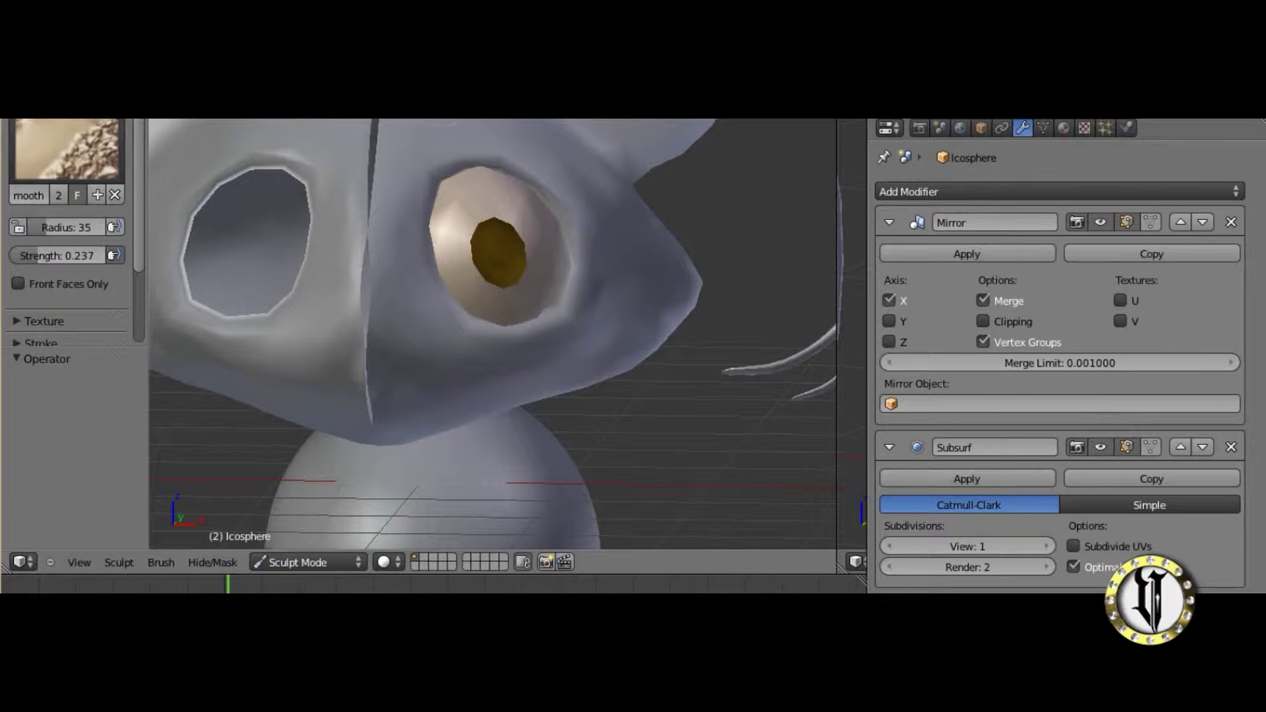
scroll(502, 138, down, 2)
scroll(502, 139, up, 2)
scroll(513, 185, down, 2)
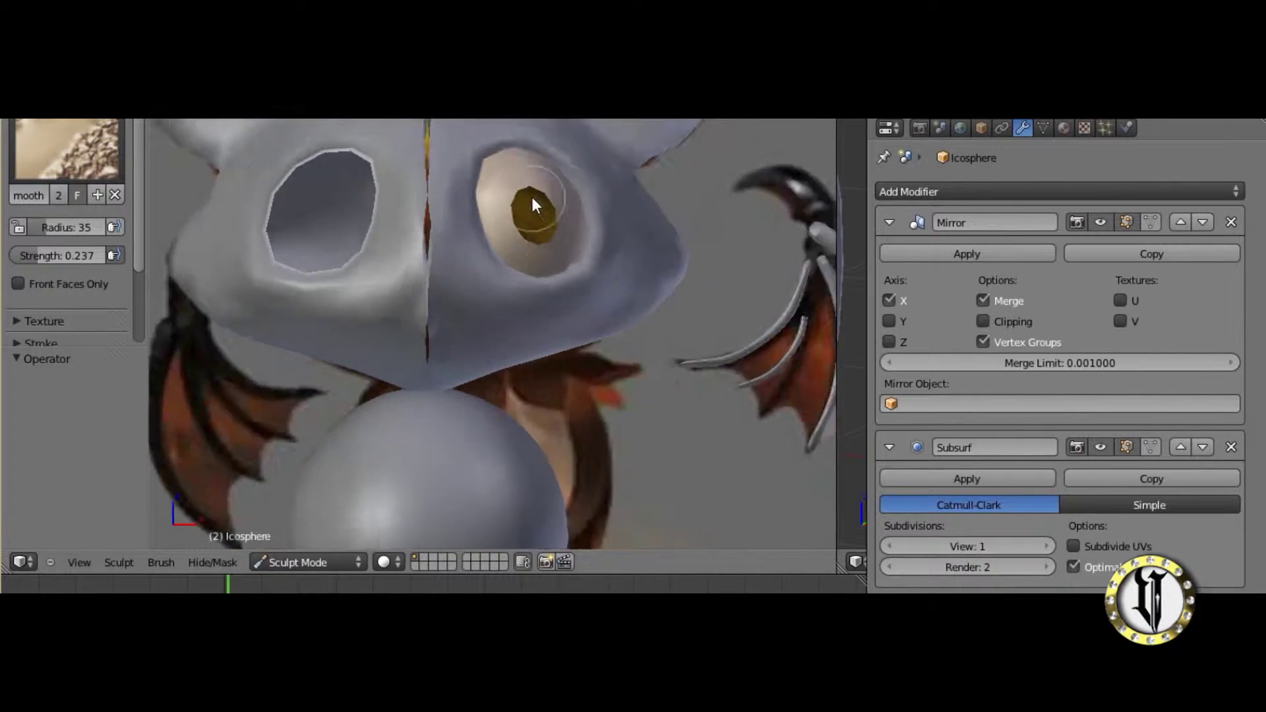
scroll(531, 197, up, 2)
scroll(458, 367, down, 1)
Put the head in Edit Mode, select a vertex on its centre seam and show the properties sidebar.
click(285, 562)
click(290, 521)
scroll(498, 360, up, 1)
scroll(474, 217, up, 1)
right_click(357, 280)
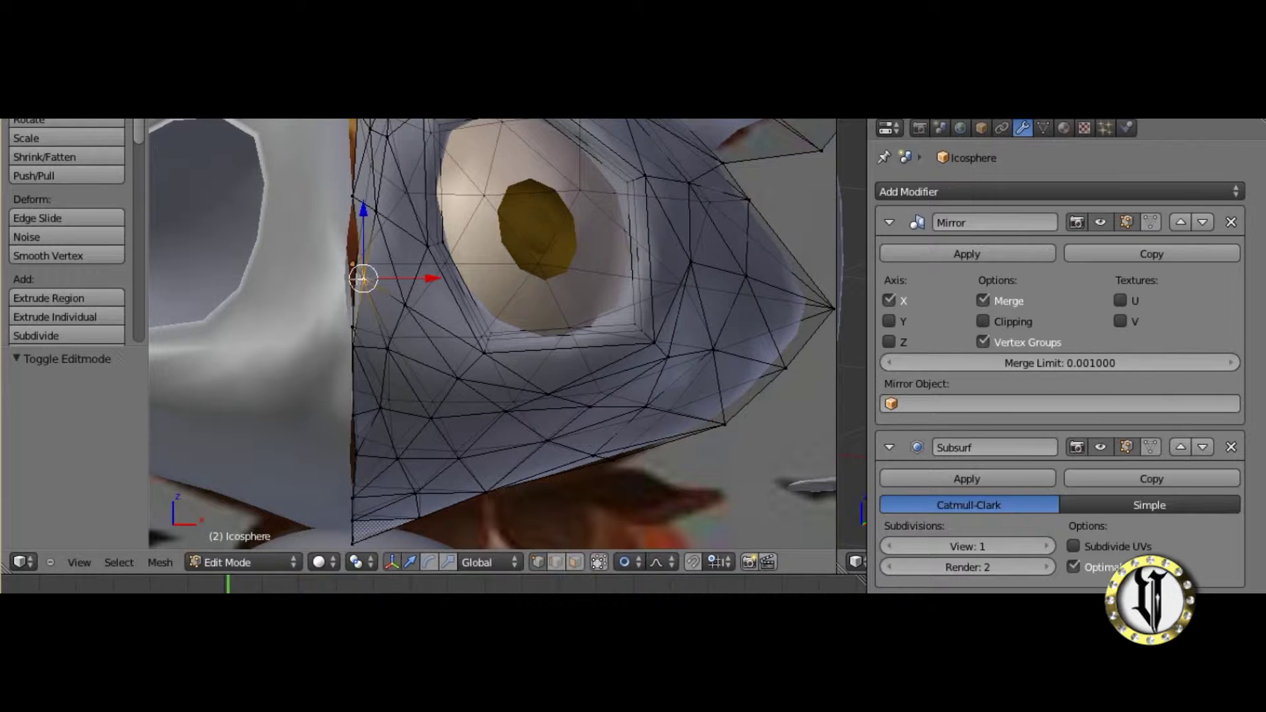
key(n)
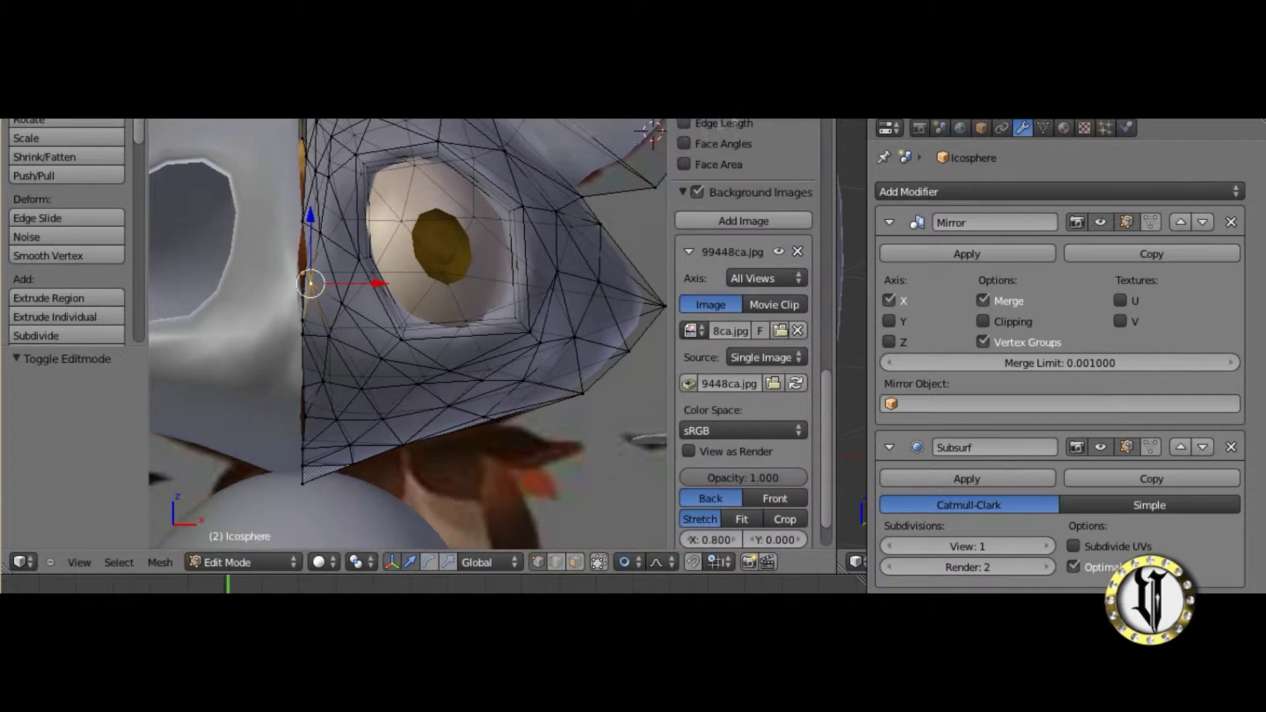
Clear the selection, box-select the vertices along the head's centre seam and bring up their transform values.
shift+right_click(304, 220)
scroll(762, 157, up, 2)
right_click(307, 319)
scroll(310, 310, down, 2)
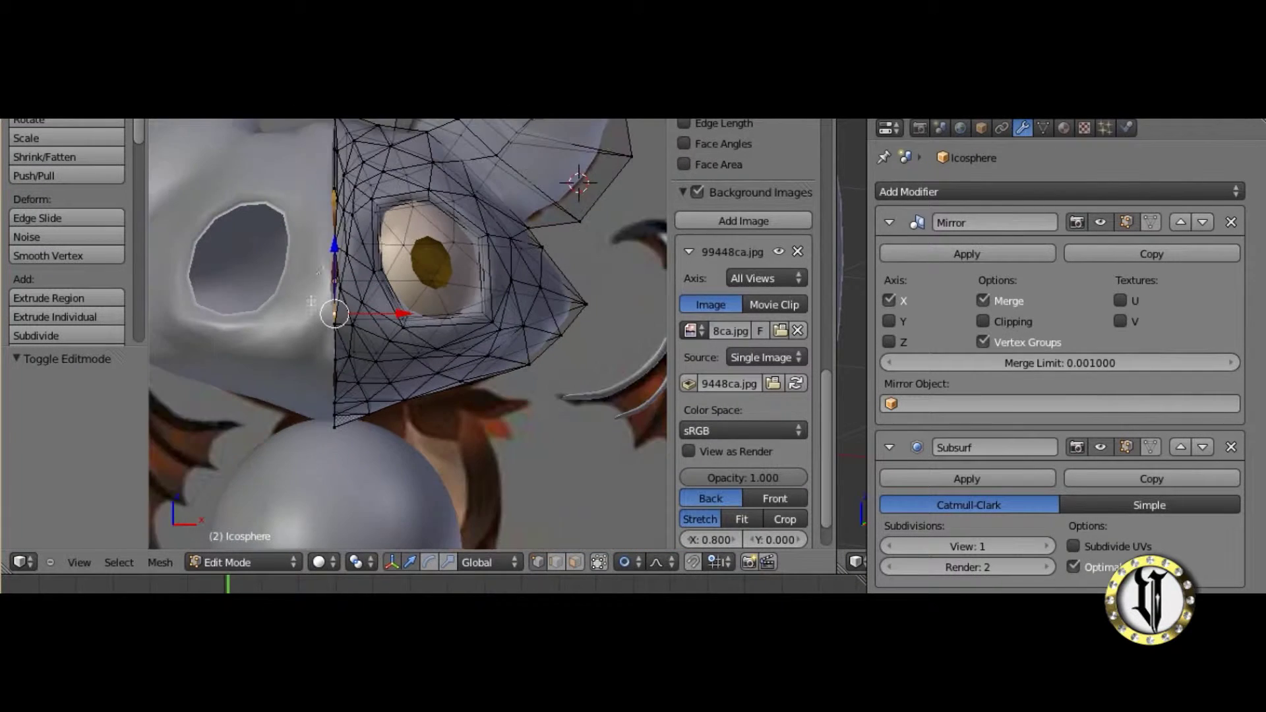
key(a)
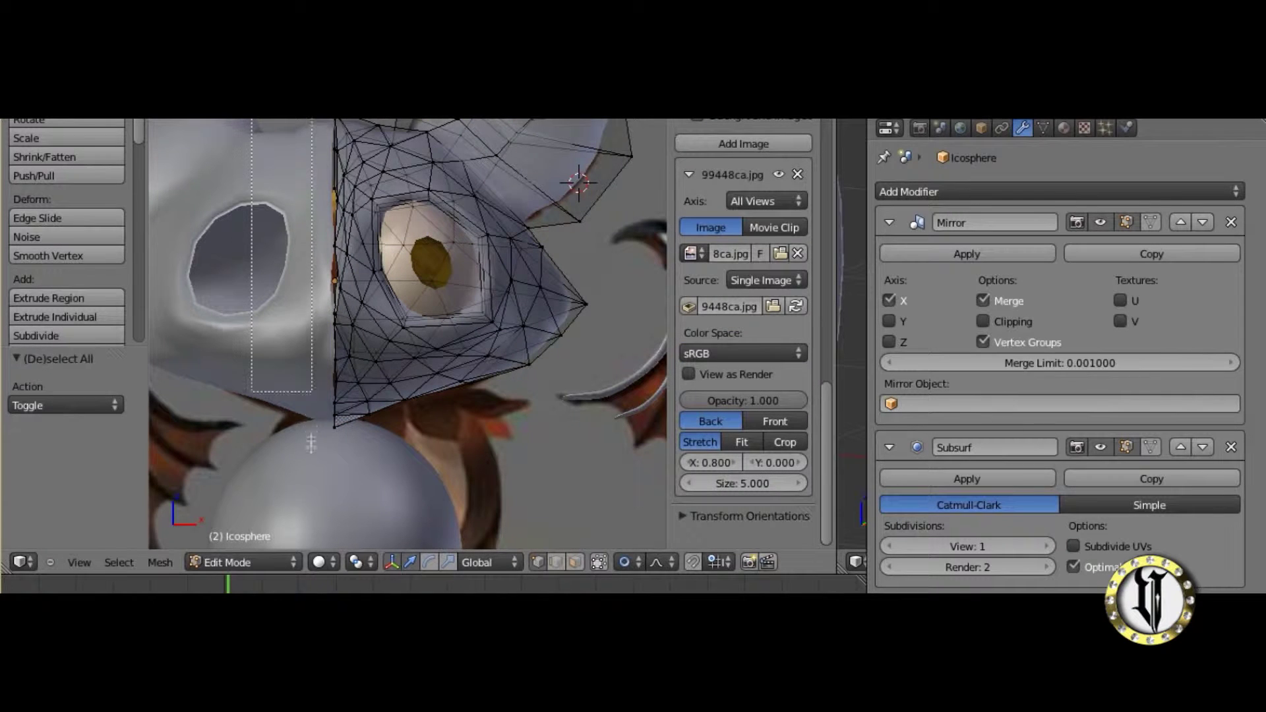
drag(339, 496, 343, 492)
scroll(787, 195, up, 10)
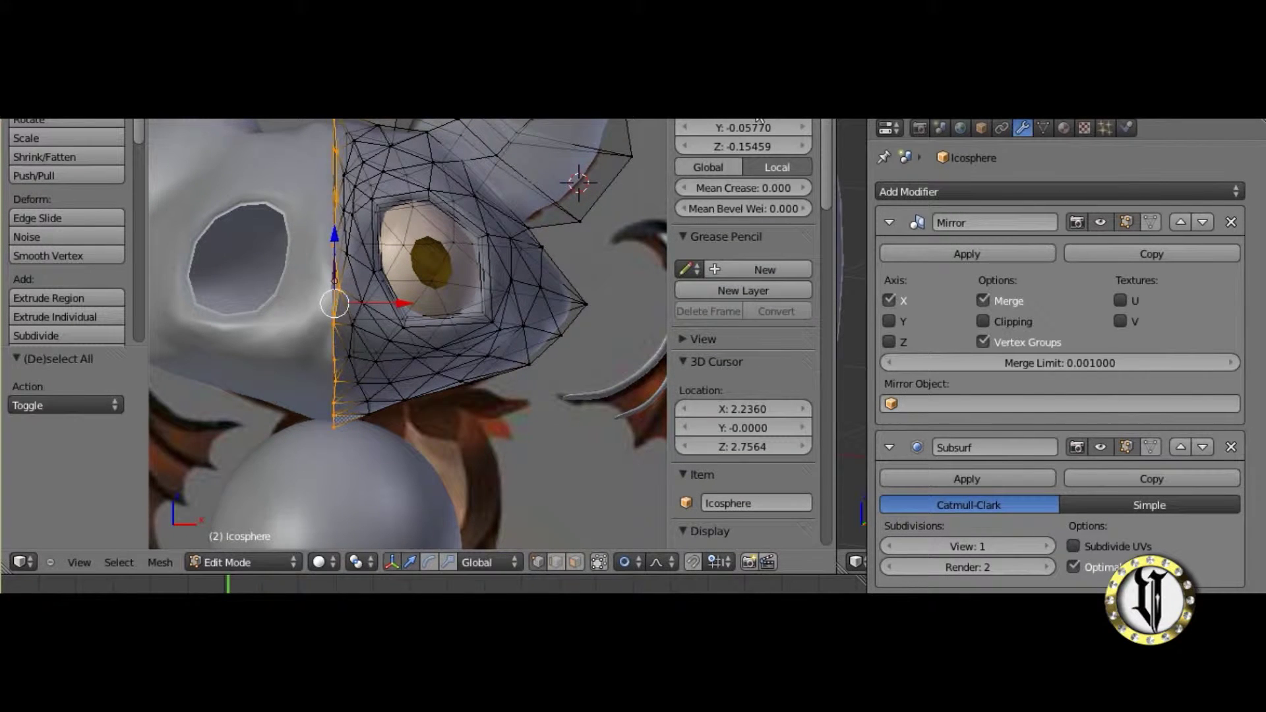
Select single centre-seam vertices at the top of the head one after another and check their coordinates.
scroll(379, 183, up, 2)
right_click(305, 92)
shift+middle_drag(362, 135, 420, 247)
right_click(429, 295)
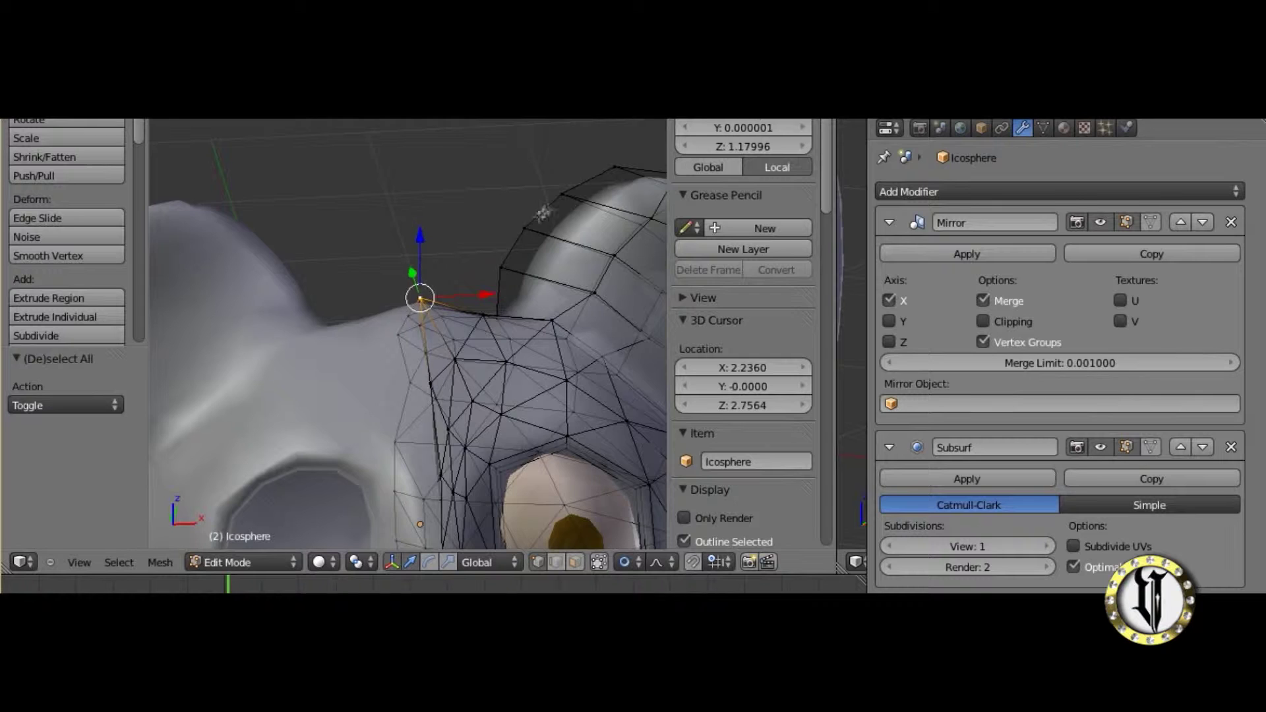
middle_drag(544, 213, 541, 302)
right_click(391, 464)
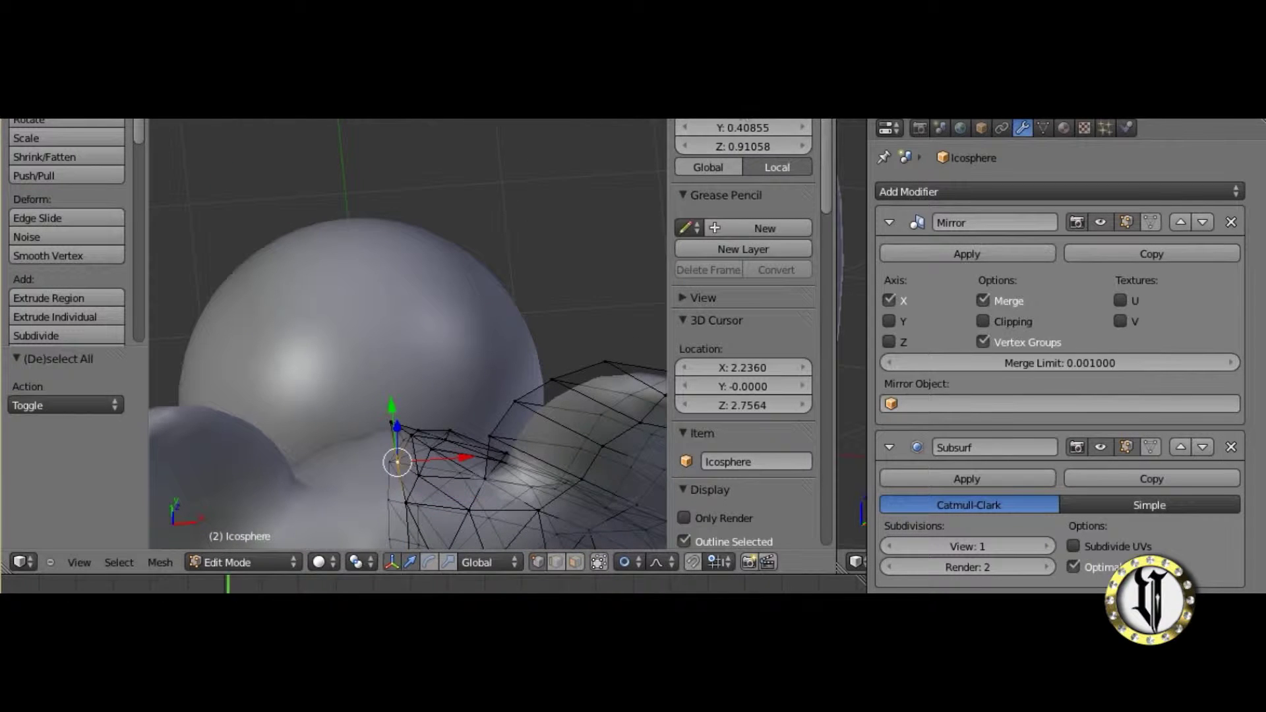
middle_drag(392, 422, 441, 269)
right_click(425, 247)
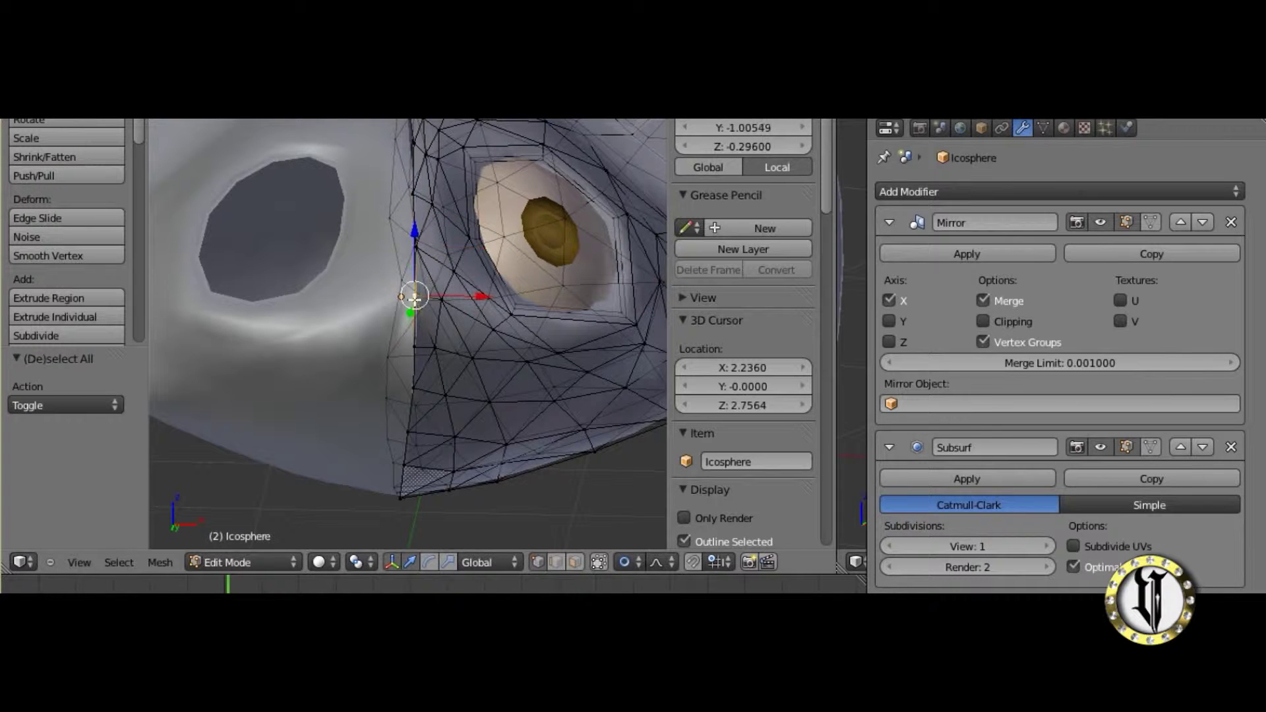
Set the X coordinate of the stray centre-seam vertices at and below the nose to 0.
right_click(413, 300)
click(782, 114)
text(0)
key(Return)
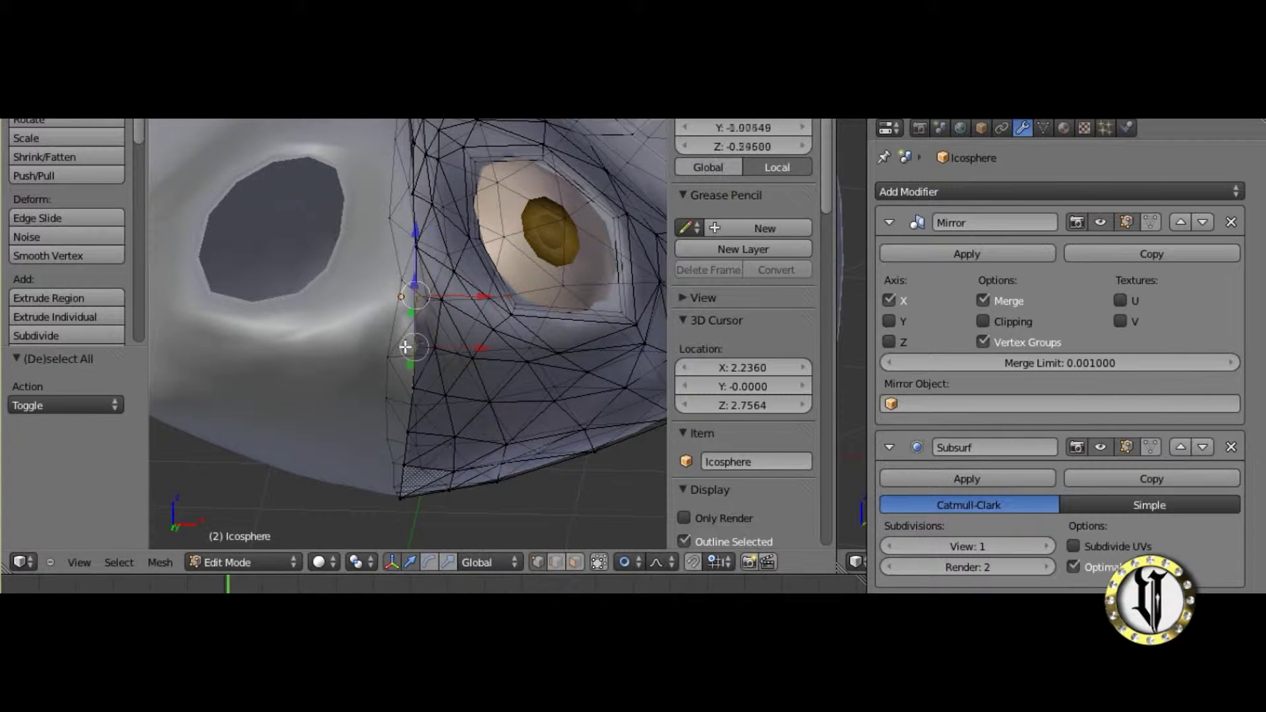
click(783, 109)
key(KP_0)
key(KP_1)
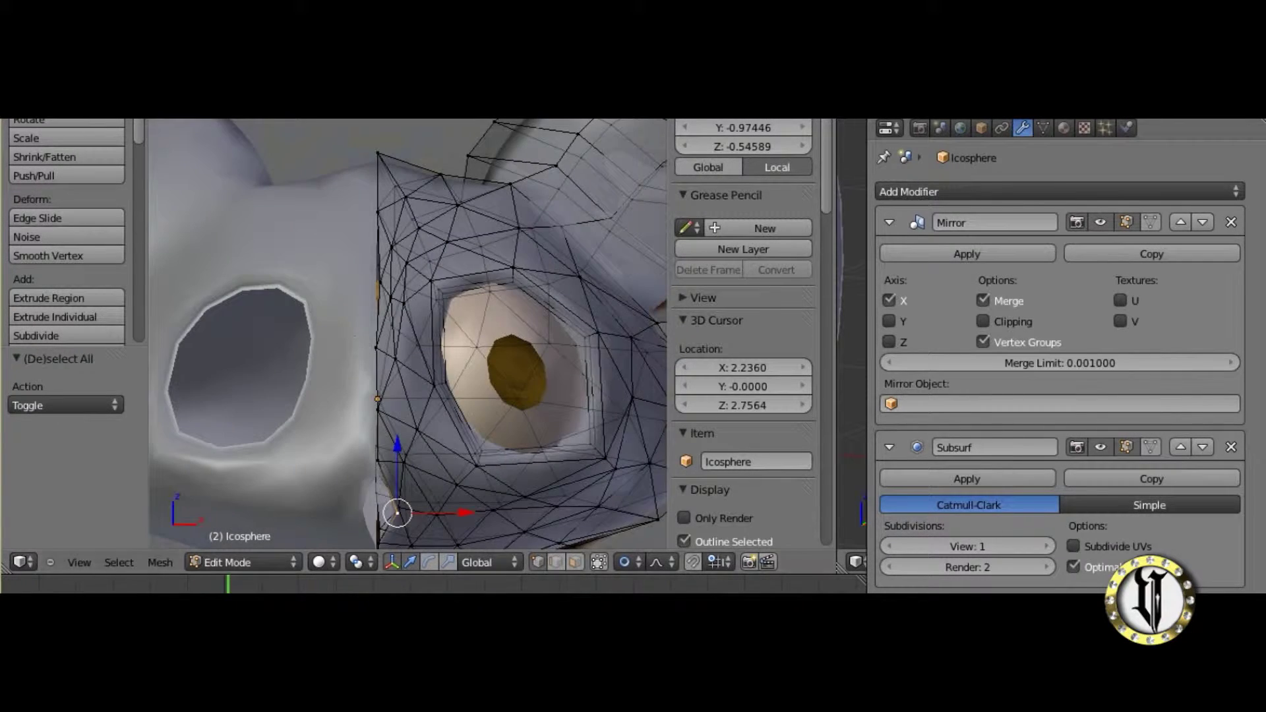
text(0)
key(Return)
Move the vertex beside the seam at the top of the head up along Z by about 0.1.
middle_drag(390, 499, 390, 298)
right_click(412, 359)
right_click(403, 353)
middle_drag(543, 254, 529, 214)
right_click(444, 174)
key(g)
key(z)
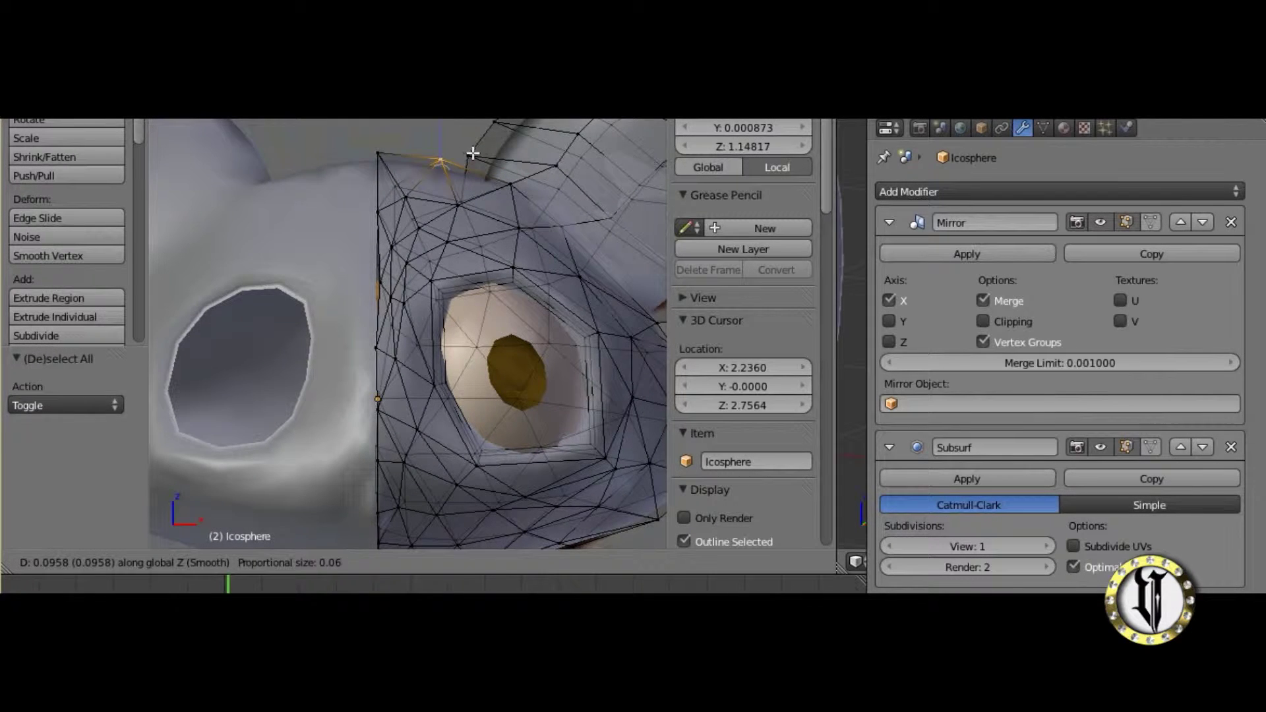
click(475, 155)
View the head in Sculpt Mode, return to Edit Mode and check a forehead vertex on the centre seam.
scroll(475, 158, down, 5)
click(237, 562)
click(233, 504)
click(290, 563)
click(290, 523)
scroll(385, 284, up, 2)
right_click(386, 277)
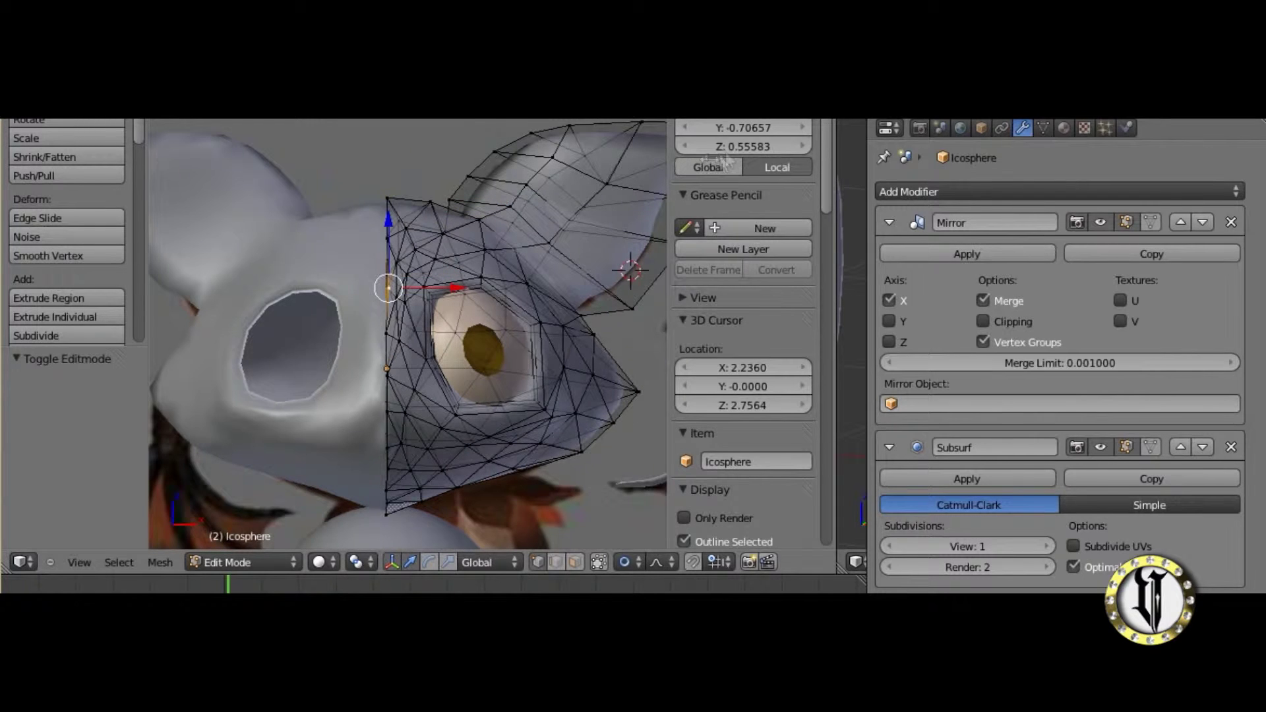
scroll(369, 194, up, 2)
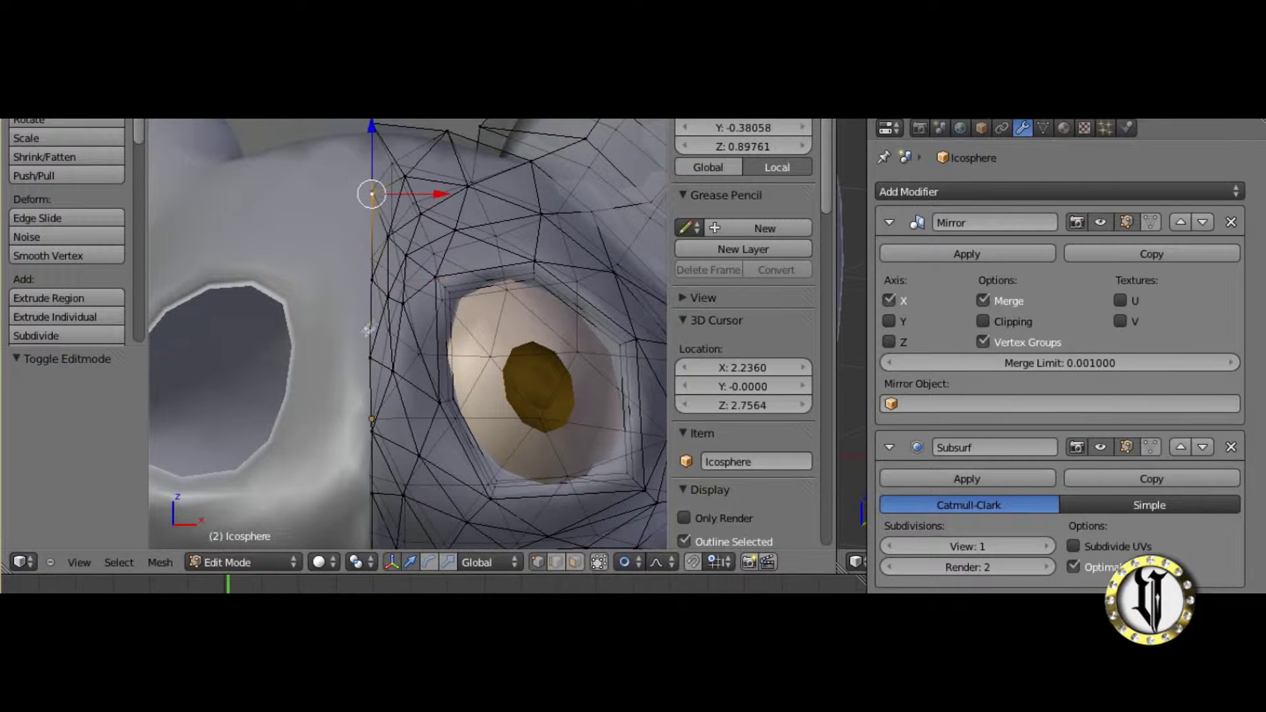
Inspect the head's centre seam in Object Mode and Edit Mode from several angles, ending in Object Mode.
click(237, 562)
click(228, 543)
scroll(393, 385, down, 5)
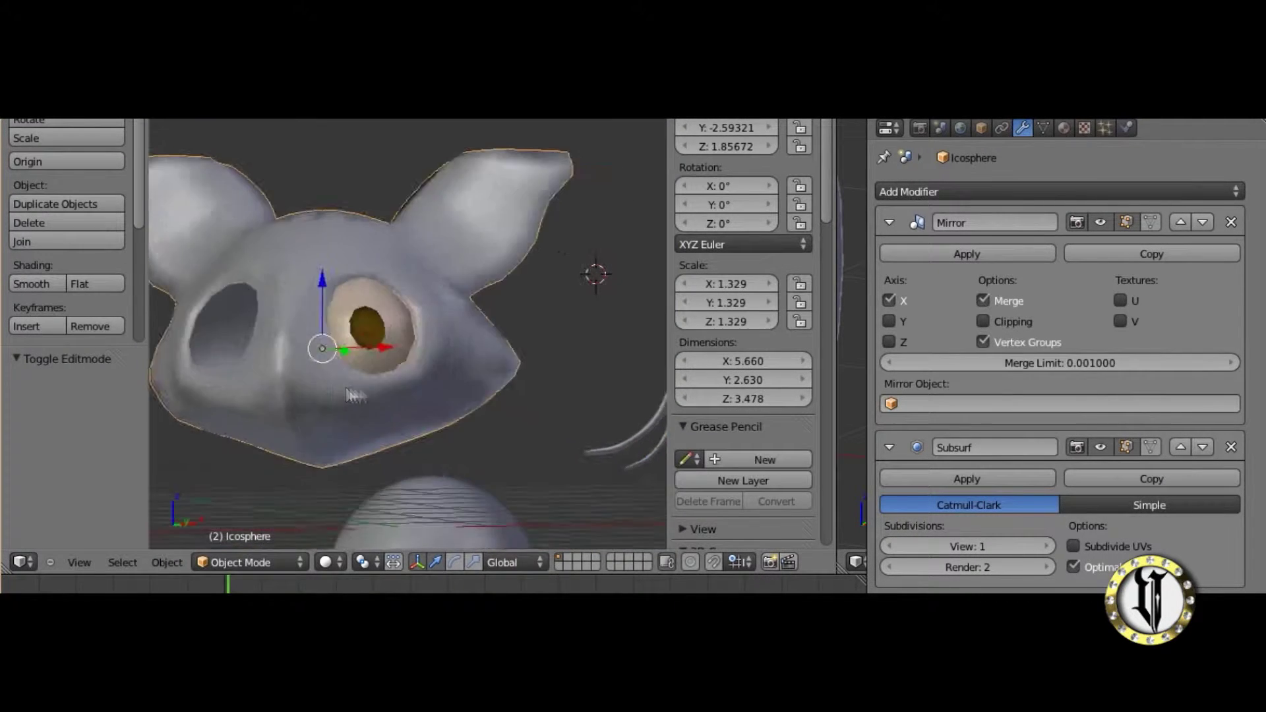
scroll(354, 395, up, 2)
click(237, 562)
click(228, 521)
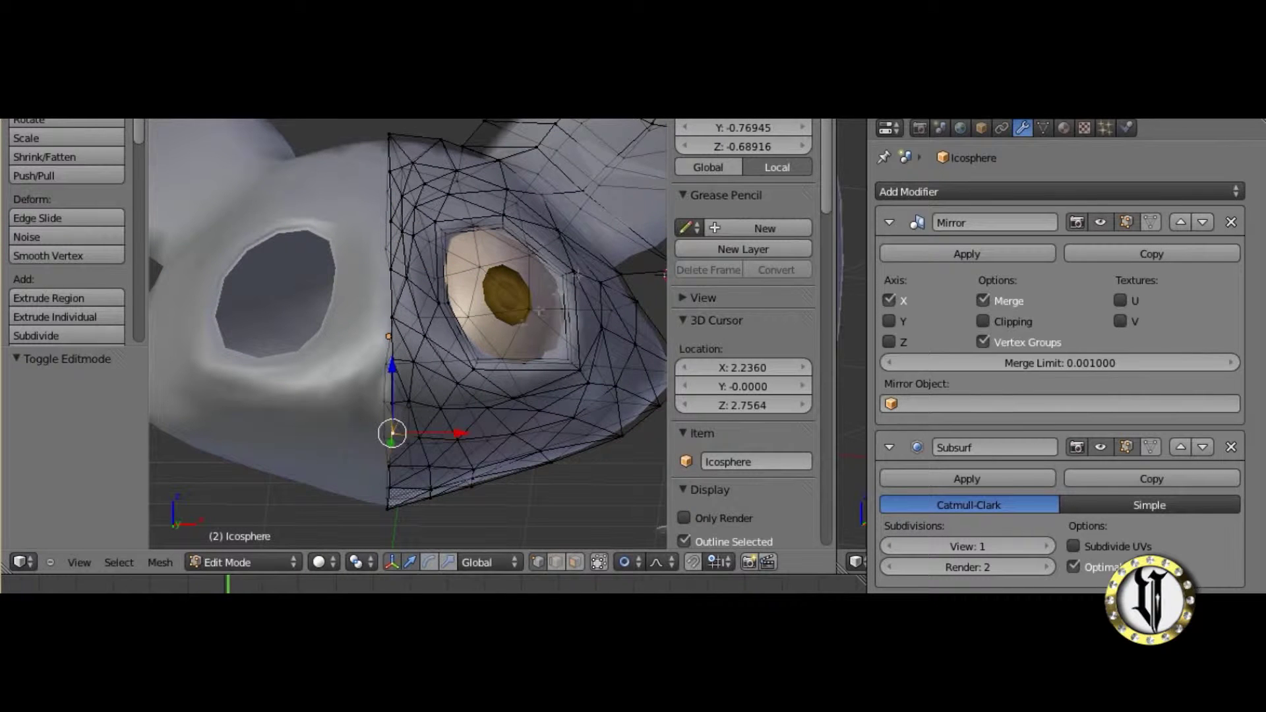
click(239, 563)
click(237, 543)
middle_drag(362, 455, 399, 440)
scroll(237, 459, down, 3)
scroll(397, 433, up, 4)
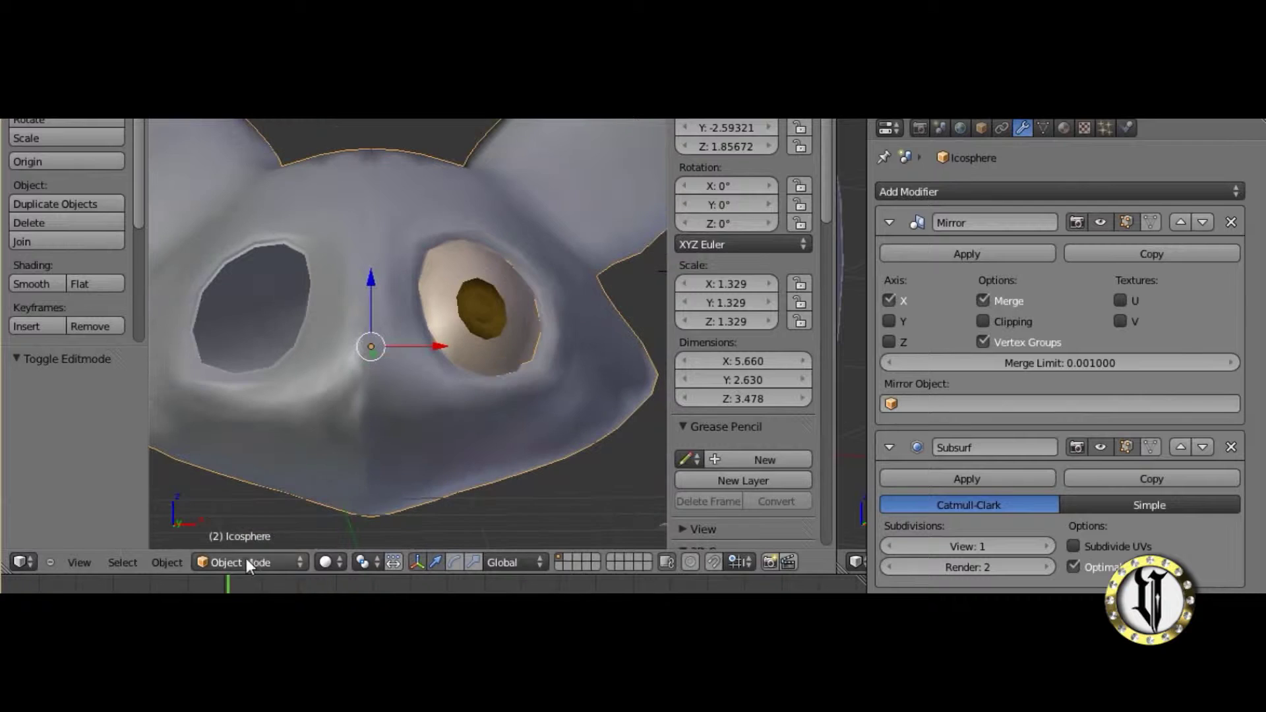
Return the head to Edit Mode and pull the nose vertex on the centre seam forward along Y.
click(247, 560)
click(227, 520)
key(g)
key(y)
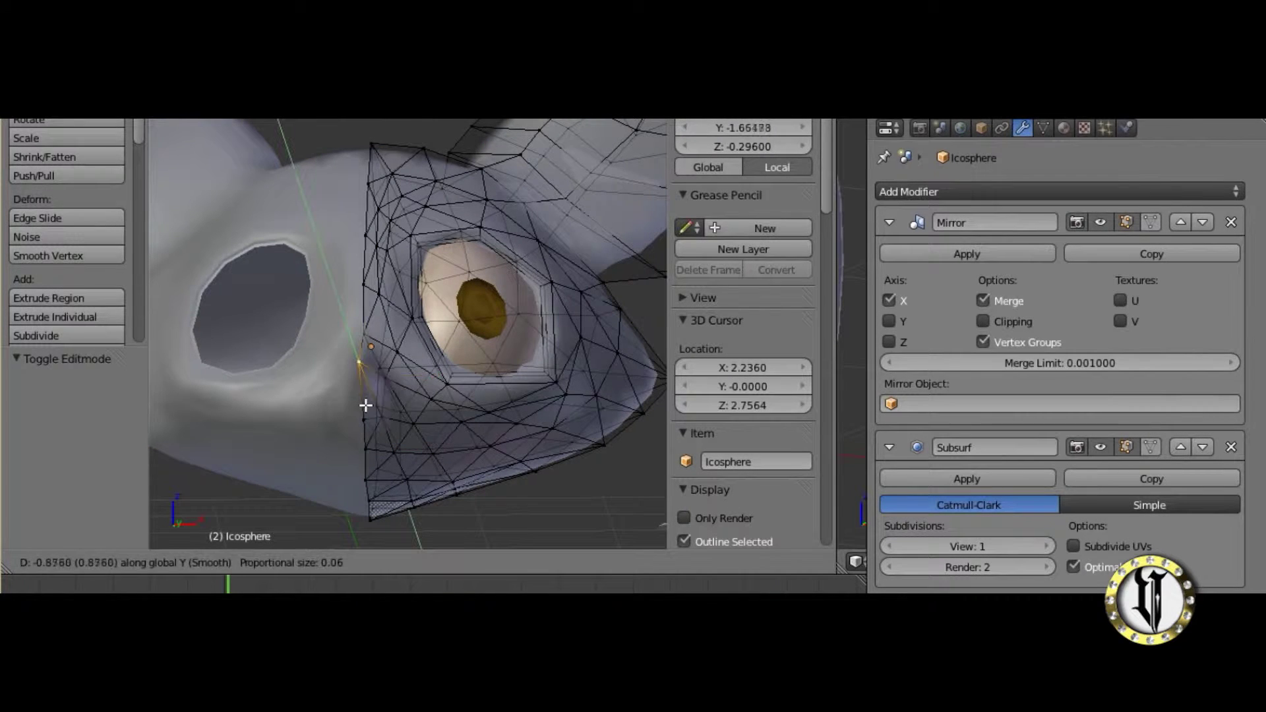
click(385, 388)
key(g)
key(y)
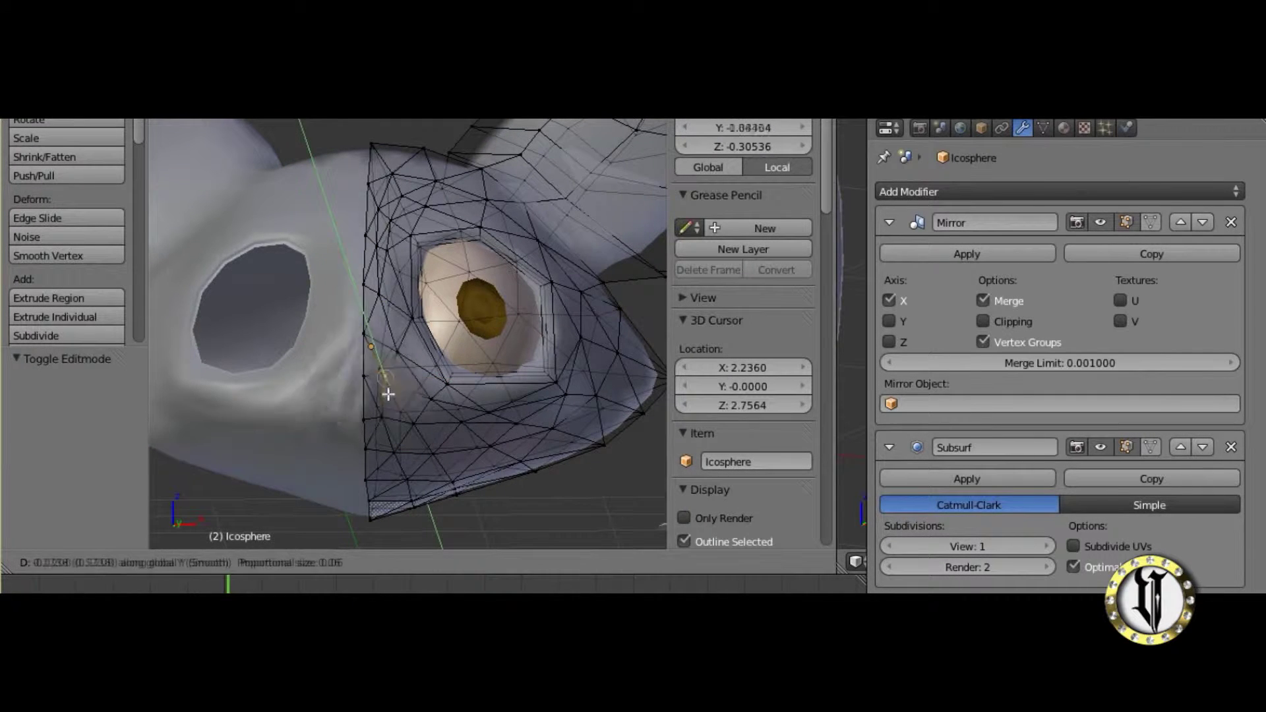
right_click(379, 383)
key(g)
key(y)
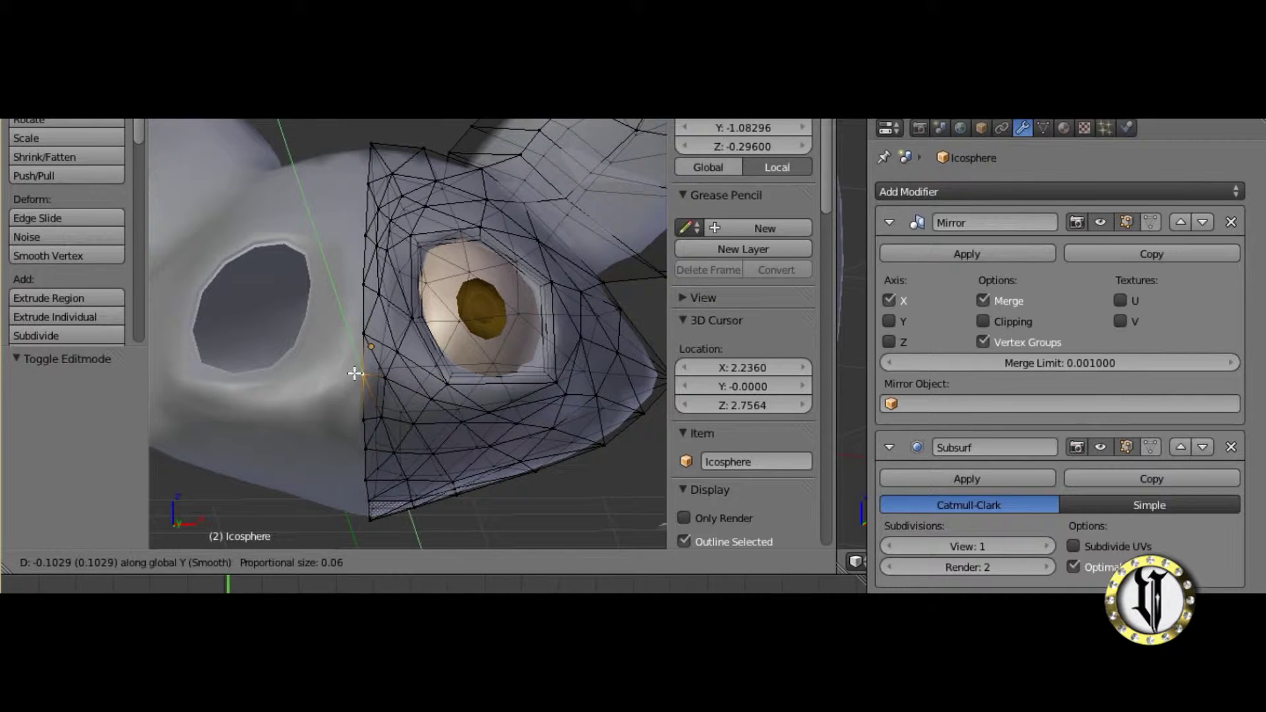
click(355, 373)
Move the centre-seam vertex just below the nose tip along Y.
right_click(363, 420)
key(g)
key(y)
click(364, 411)
Inspect the nose and centre seam of the head in Object Mode from the front and from an angle.
scroll(350, 430, down, 2)
middle_drag(349, 430, 322, 402)
key(KP_1)
click(252, 562)
click(249, 525)
middle_drag(389, 488, 346, 462)
click(244, 562)
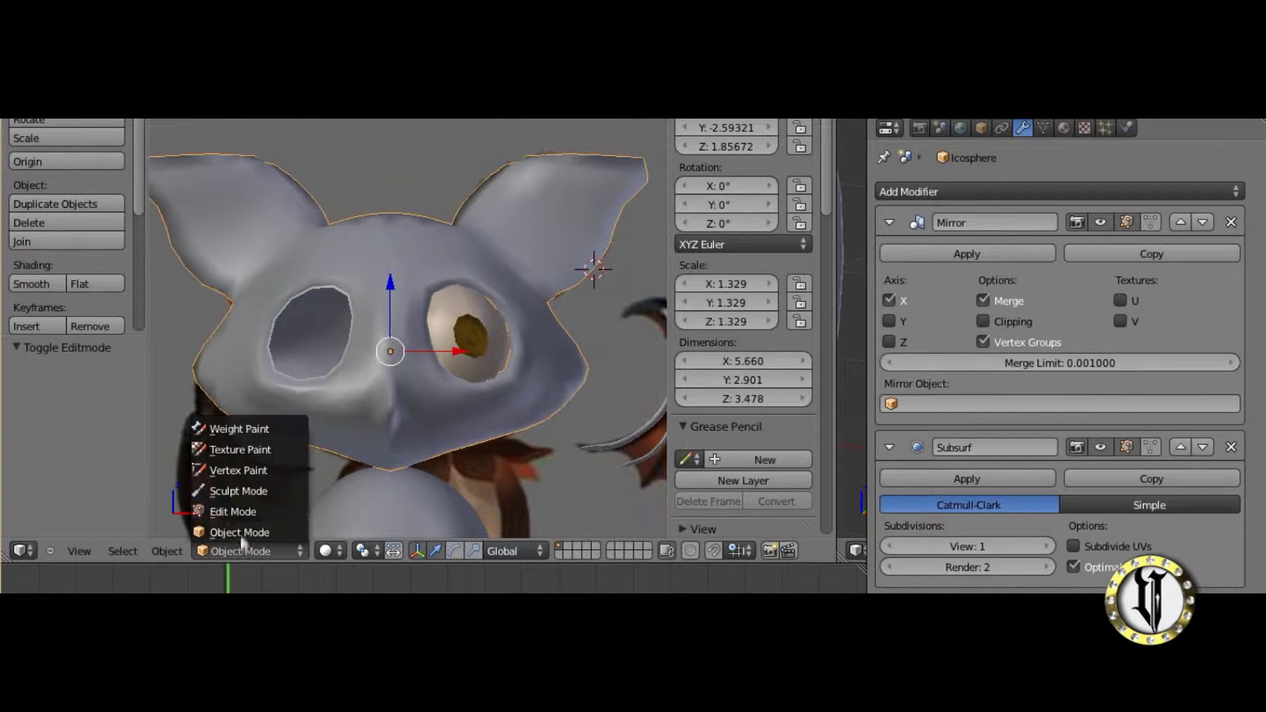
Return the head to Edit Mode, pull the vertex beside the nose tip forward along Y, and check the profile in Object Mode.
click(233, 511)
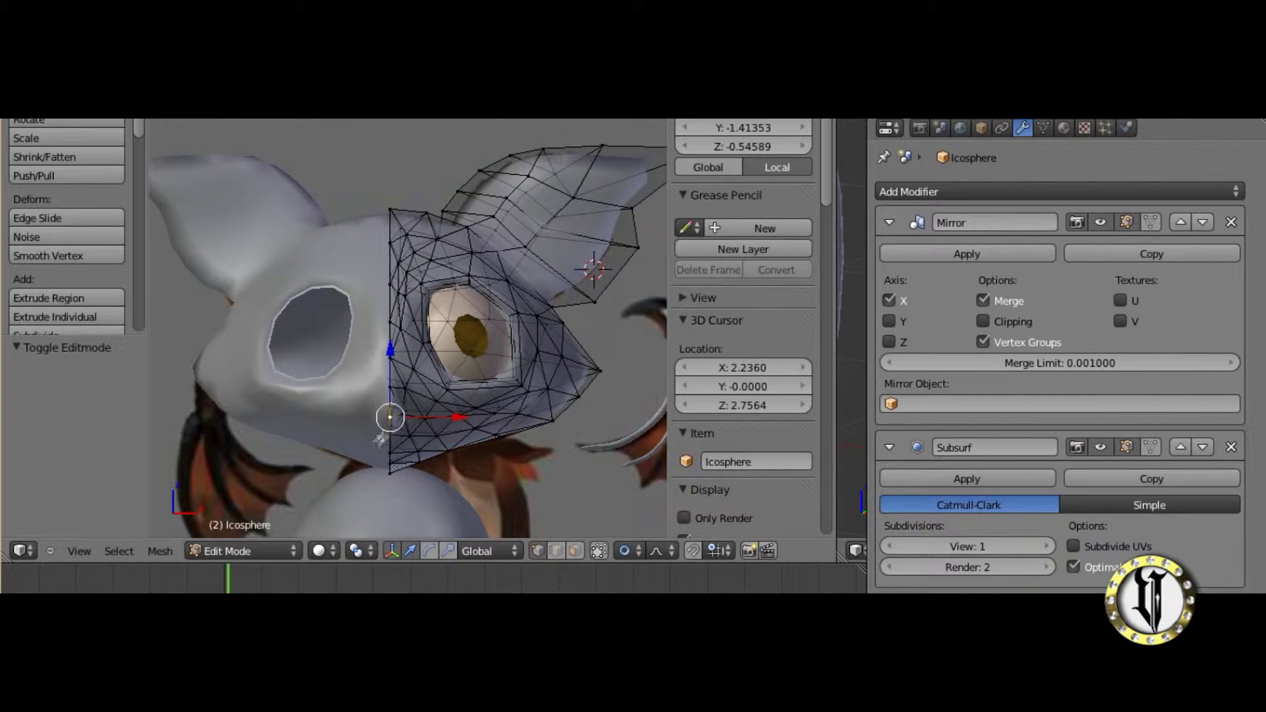
scroll(406, 434, up, 2)
key(g)
key(y)
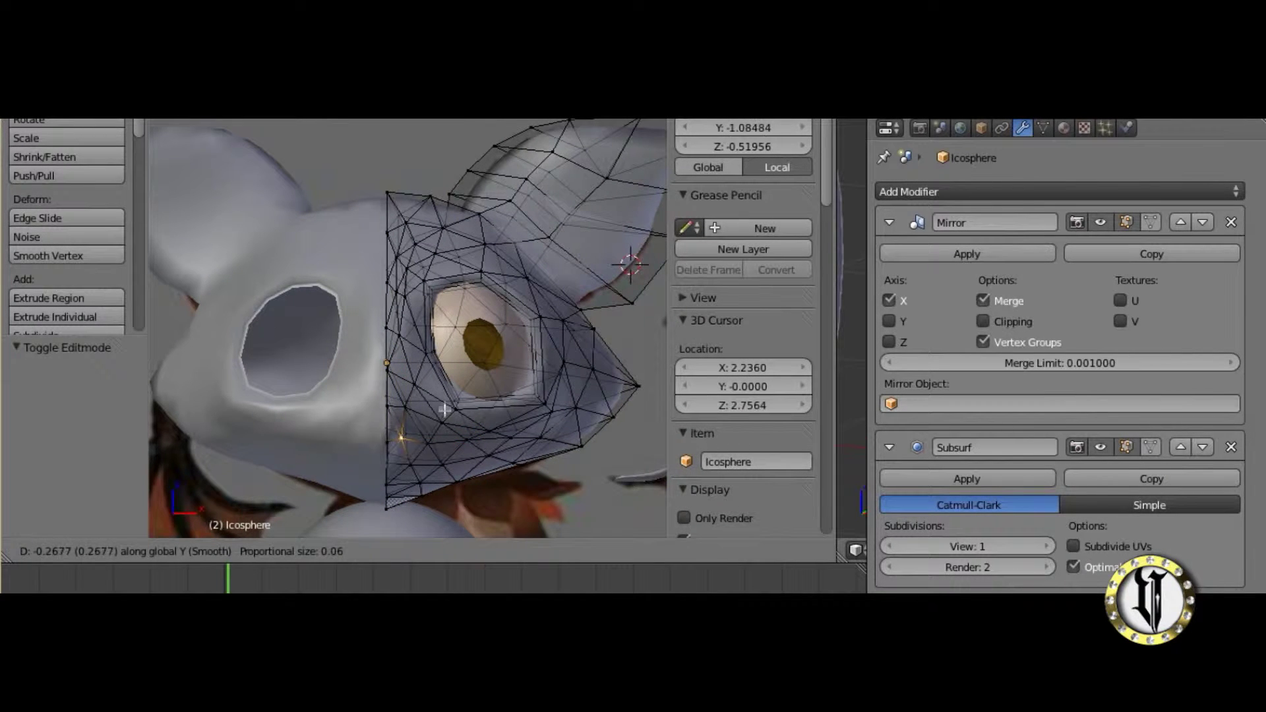
click(444, 406)
click(261, 551)
click(244, 532)
middle_drag(427, 462, 353, 430)
scroll(161, 478, down, 2)
scroll(353, 429, up, 3)
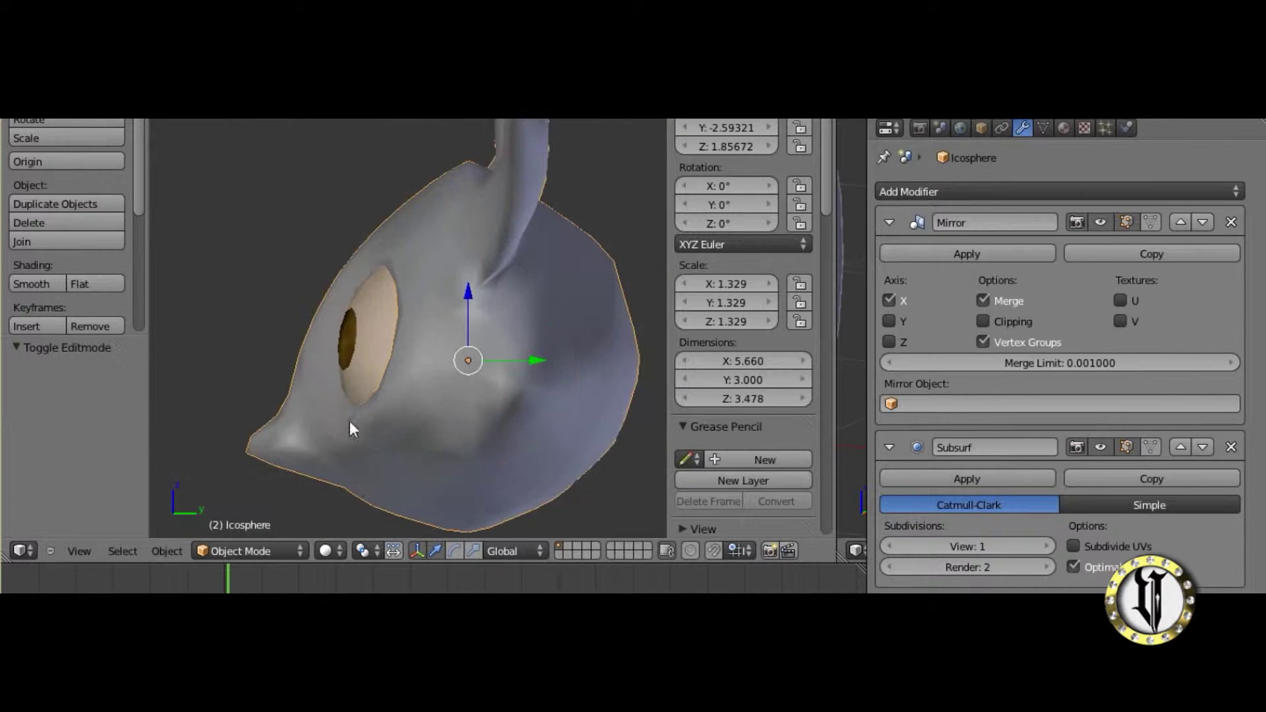
In Edit Mode, move the two foremost nose vertices back toward the face by about 0.244 in Y each.
click(251, 551)
click(224, 508)
key(g)
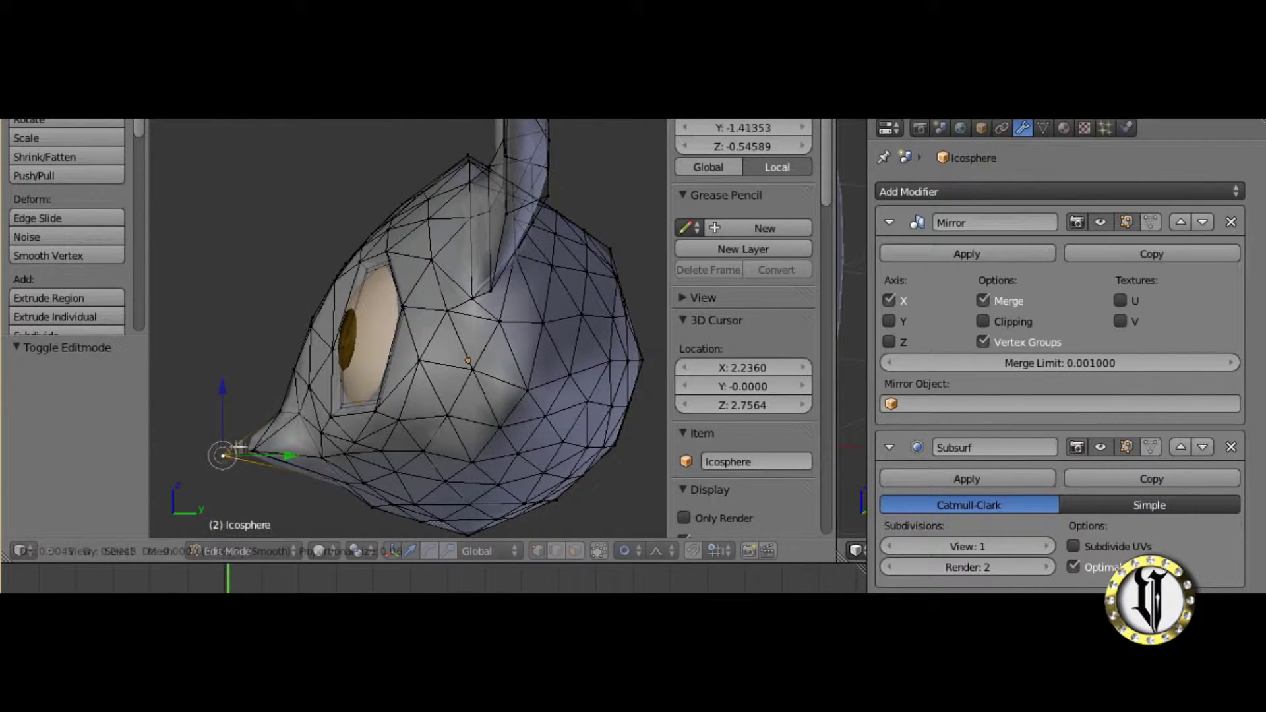
click(249, 447)
right_click(257, 445)
key(g)
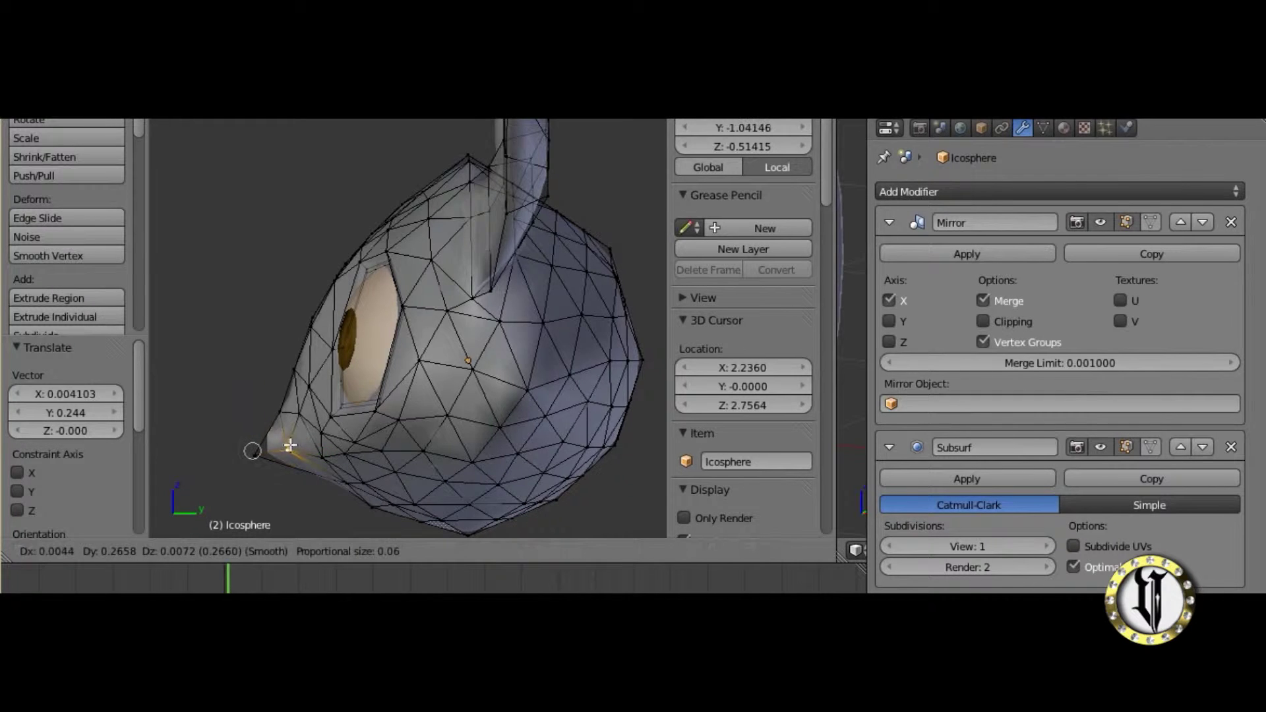
click(291, 444)
Examine the reshaped nose and its seam vertex from the front, first in Edit Mode and again in Object Mode.
key(KP_1)
shift+middle_drag(456, 453, 473, 379)
scroll(455, 378, up, 2)
right_click(405, 408)
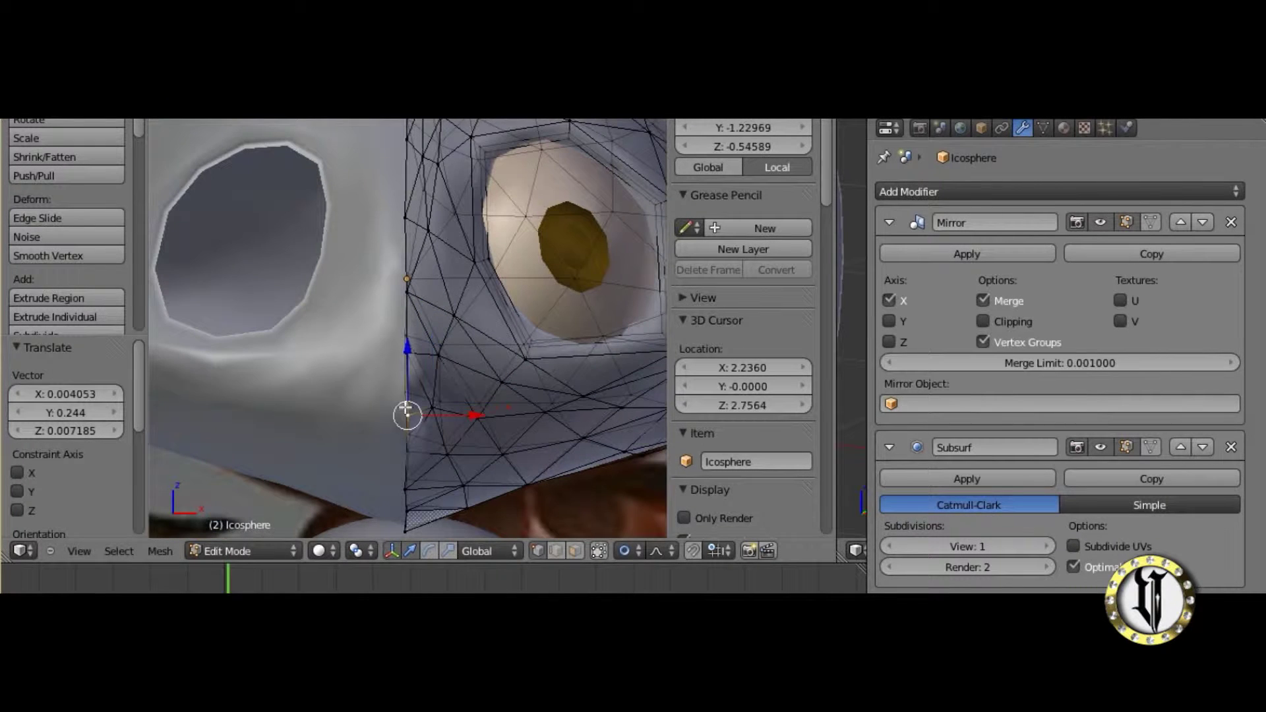
click(250, 549)
click(243, 529)
scroll(422, 416, down, 2)
middle_drag(426, 417, 475, 396)
scroll(438, 408, down, 4)
key(KP_1)
scroll(481, 367, up, 3)
scroll(474, 396, up, 1)
scroll(473, 394, up, 1)
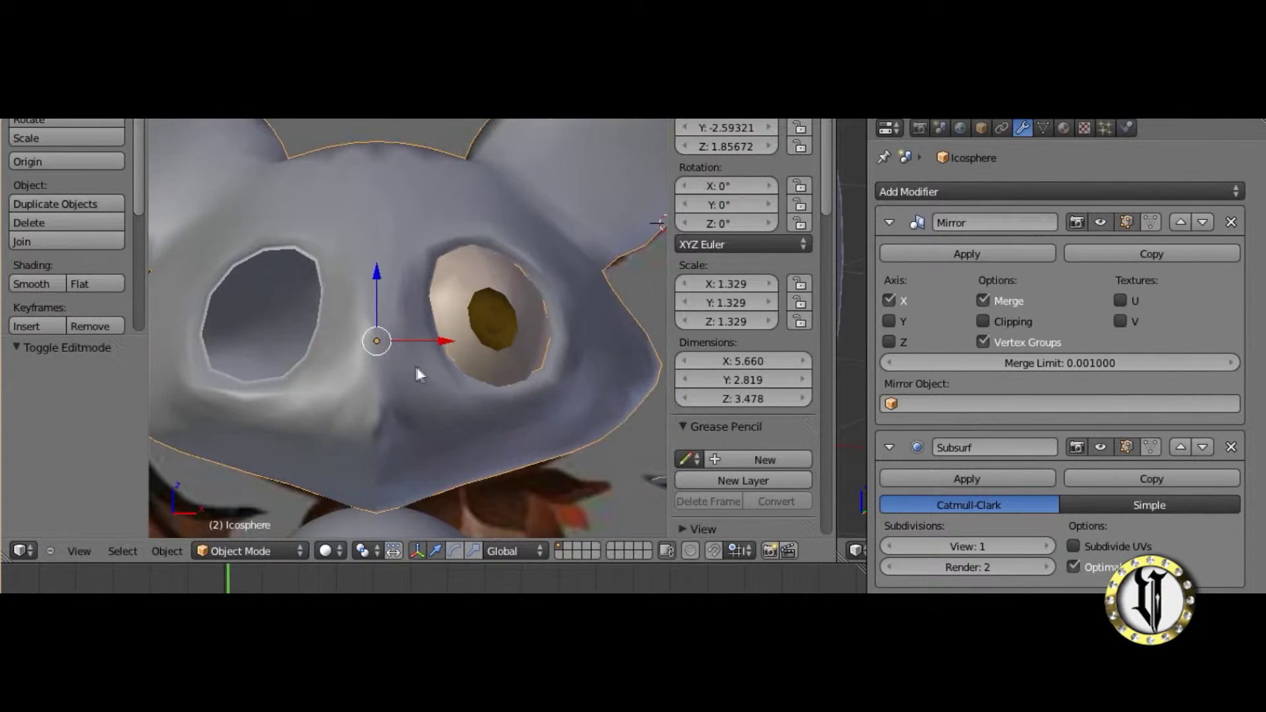
Examine the back of the head in Edit Mode, check a vertex low on the rear seam, and return to Object Mode.
scroll(418, 367, down, 2)
scroll(516, 298, down, 2)
middle_drag(516, 298, 195, 322)
scroll(199, 328, up, 3)
click(250, 551)
click(240, 509)
scroll(240, 508, up, 2)
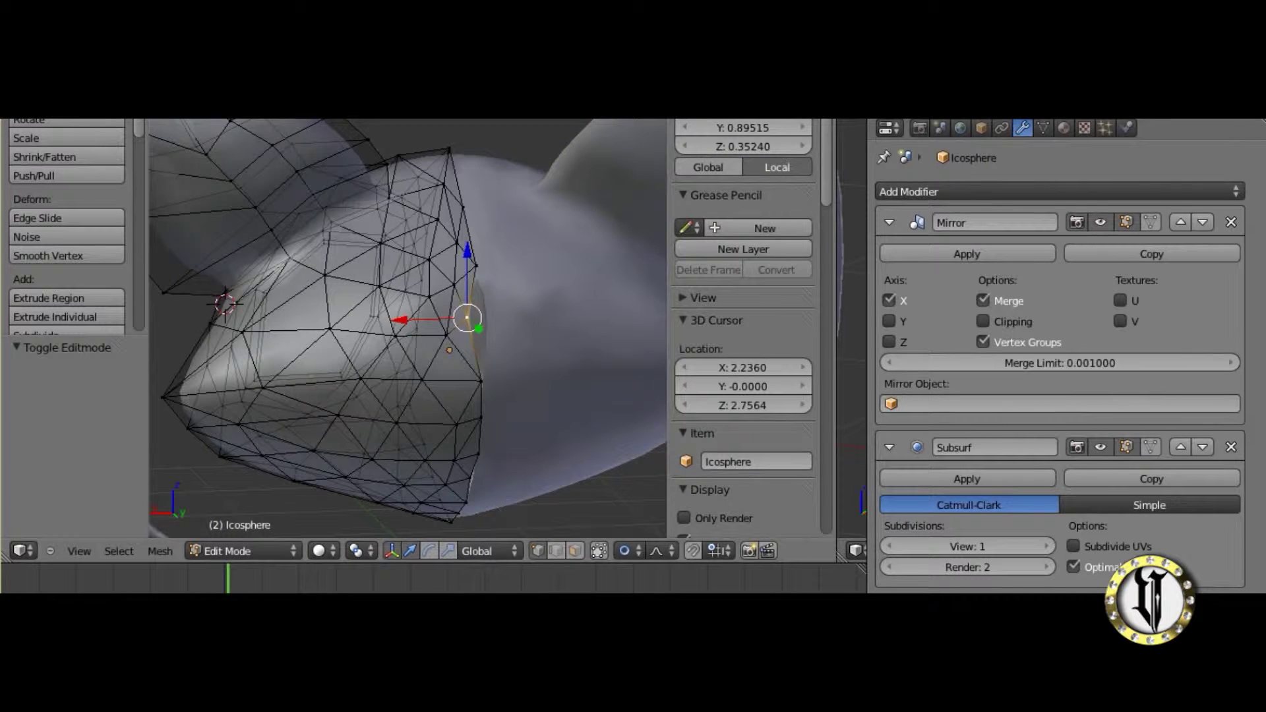
right_click(468, 476)
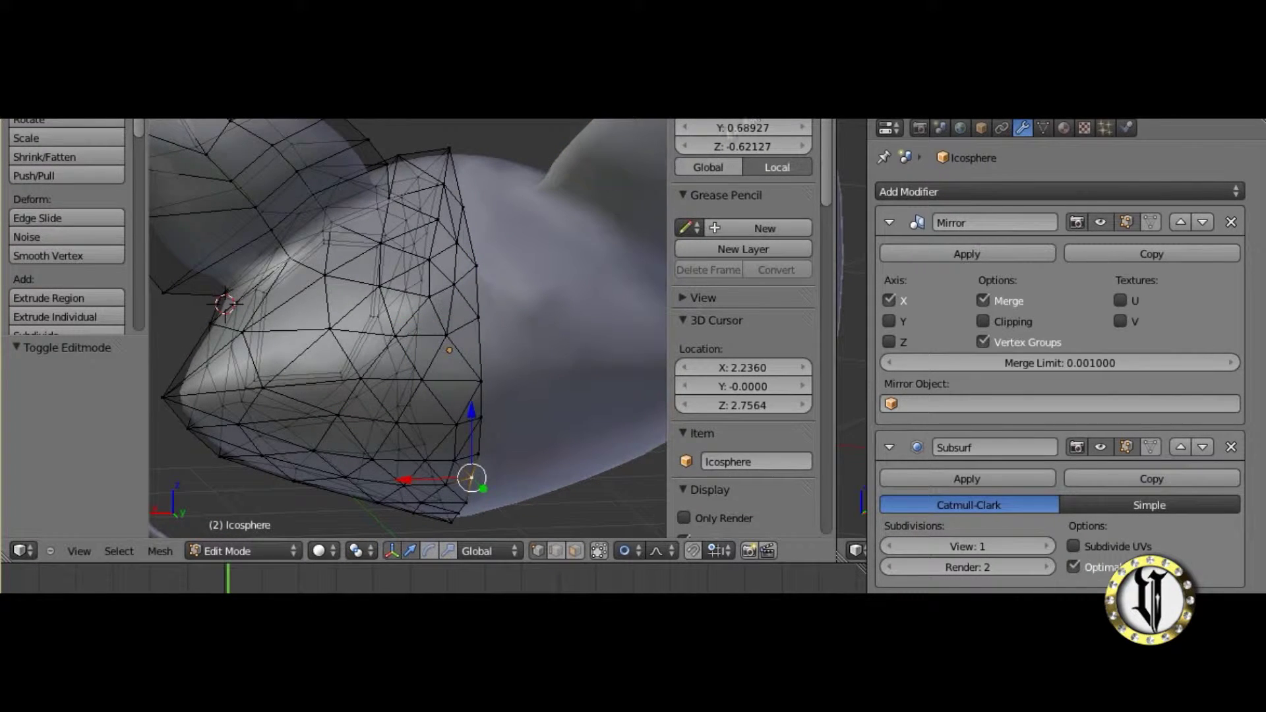
click(249, 551)
click(241, 531)
scroll(393, 422, up, 2)
Check the middle vertex of the rear seam in Edit Mode, then view the whole head from the front in Object Mode.
click(264, 551)
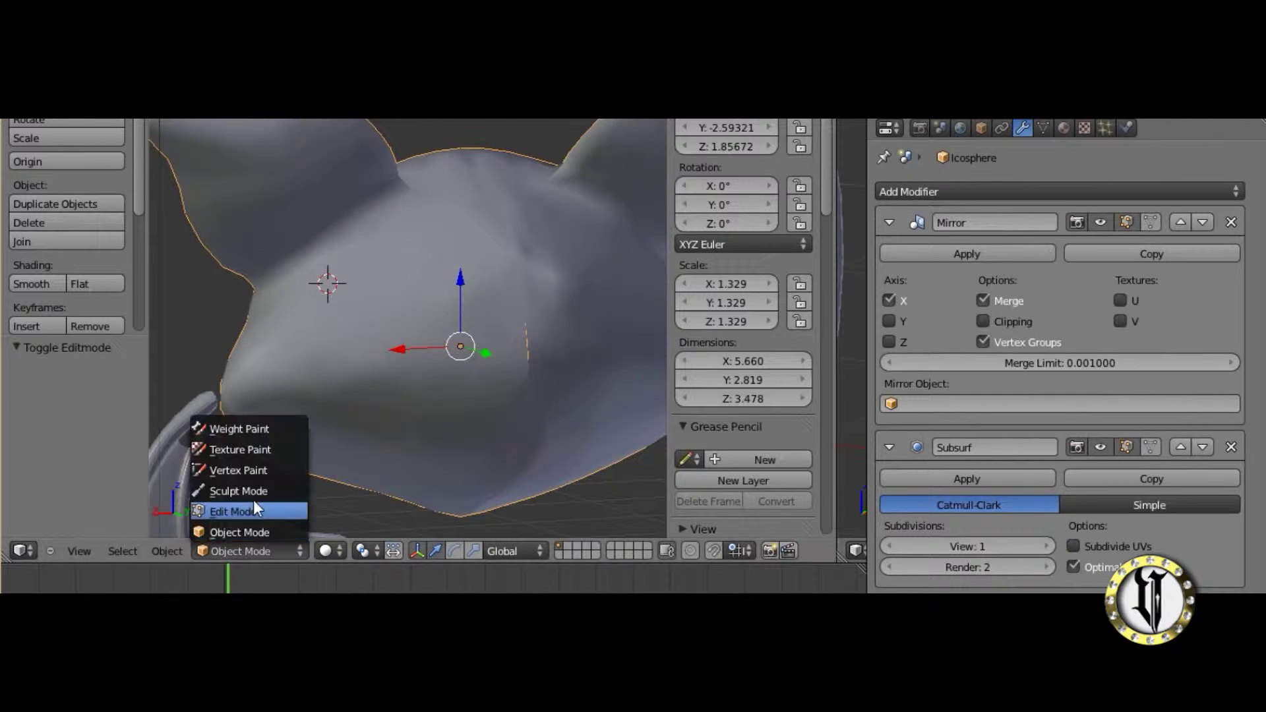
click(255, 511)
right_click(529, 367)
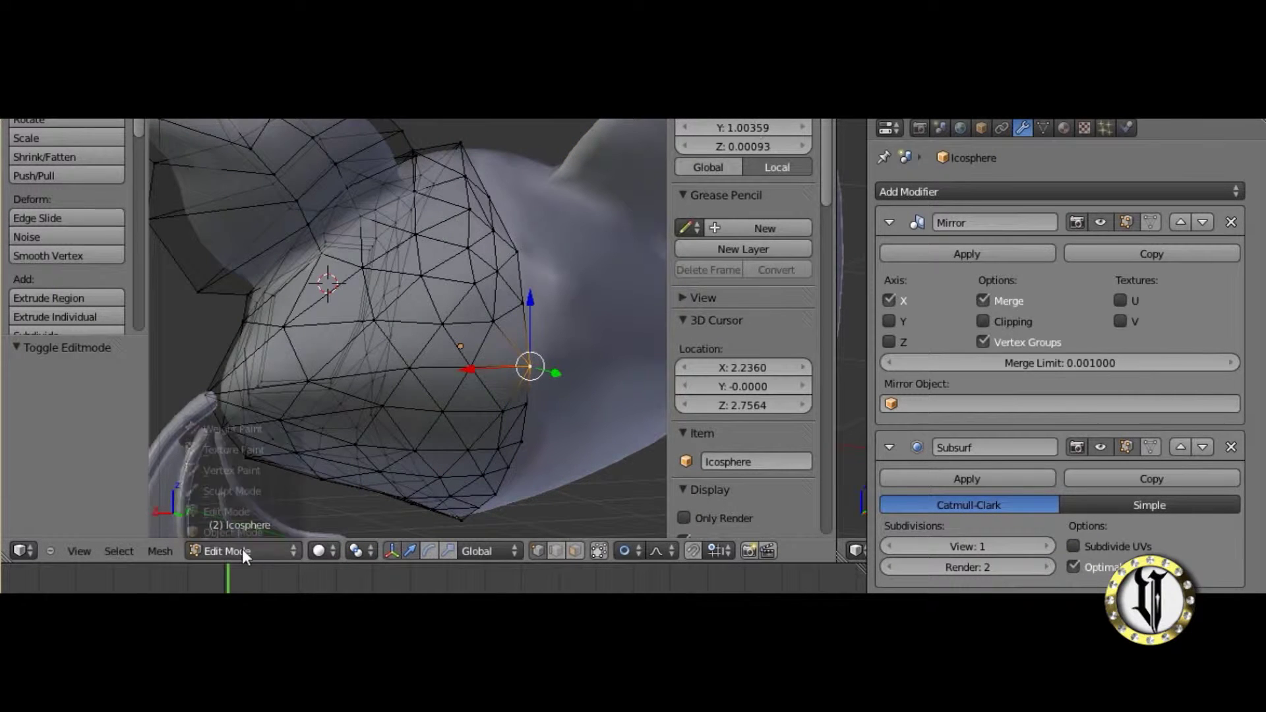
click(242, 553)
click(244, 531)
middle_drag(302, 430, 472, 331)
scroll(642, 466, down, 5)
key(KP_1)
scroll(472, 330, up, 3)
click(253, 554)
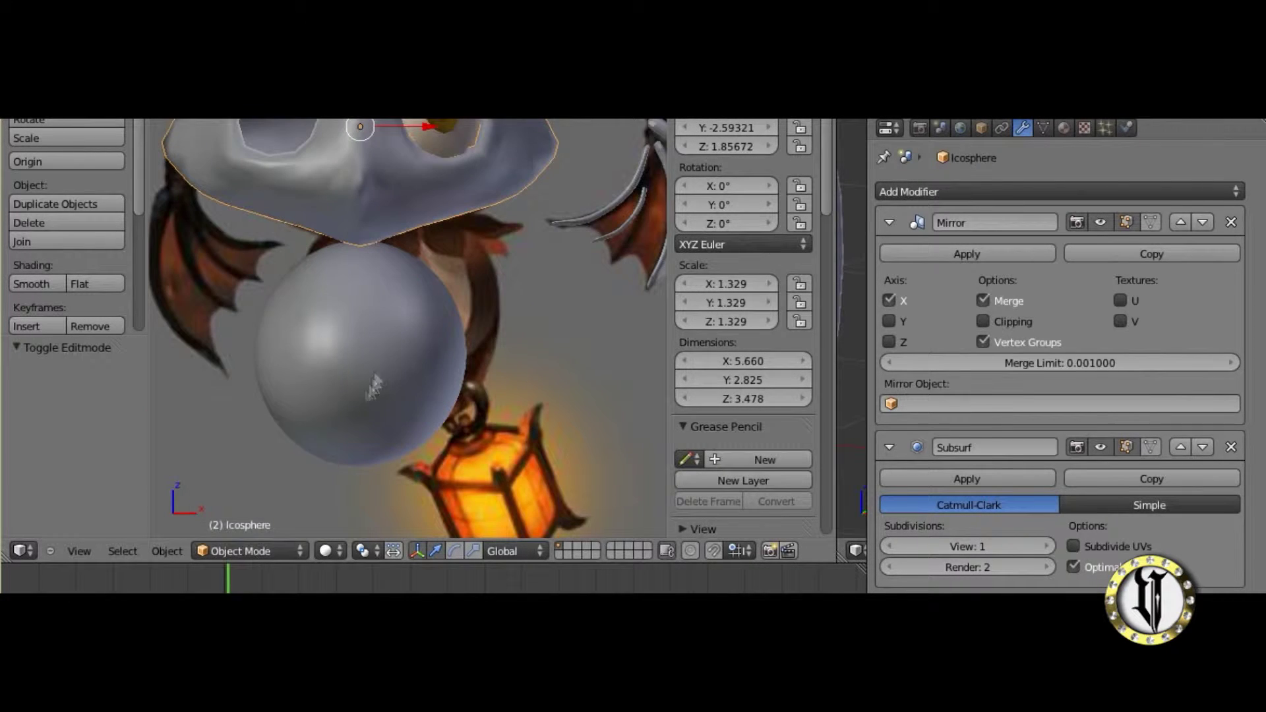
right_click(373, 393)
scroll(381, 388, down, 2)
key(g)
right_click(429, 395)
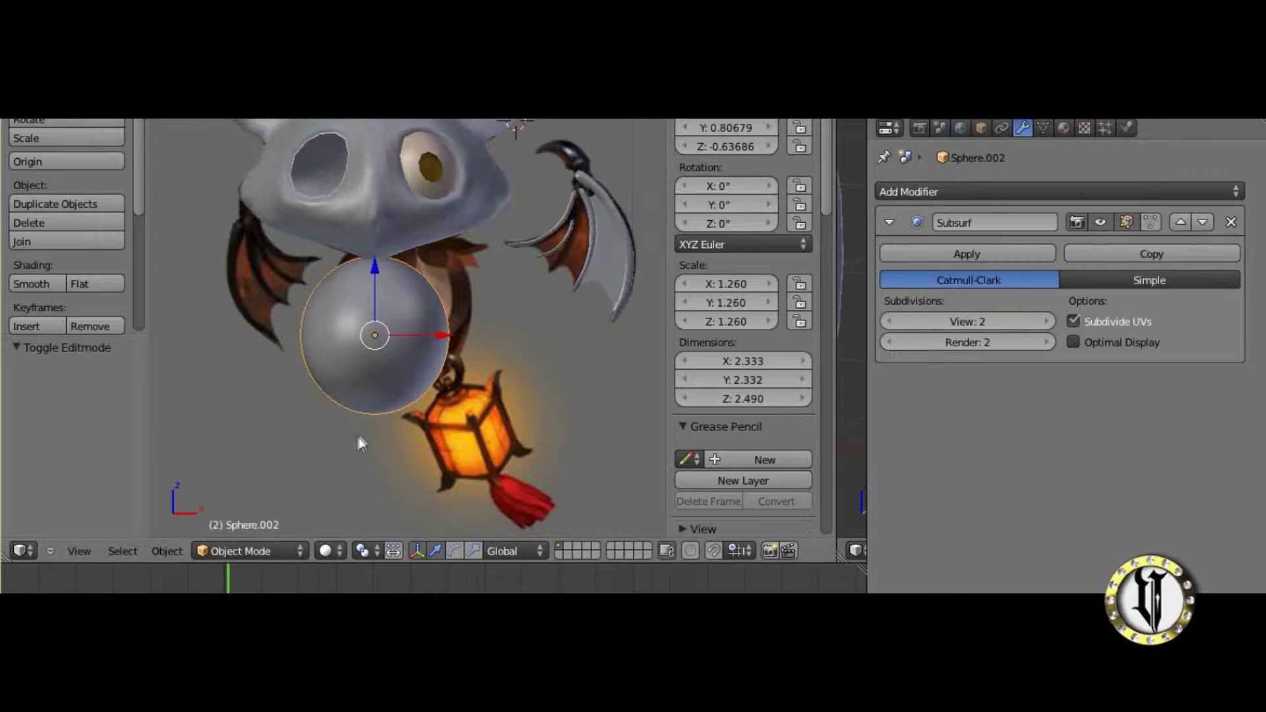
scroll(359, 431, down, 3)
scroll(389, 383, up, 3)
scroll(495, 409, up, 2)
shift+middle_drag(469, 376, 466, 427)
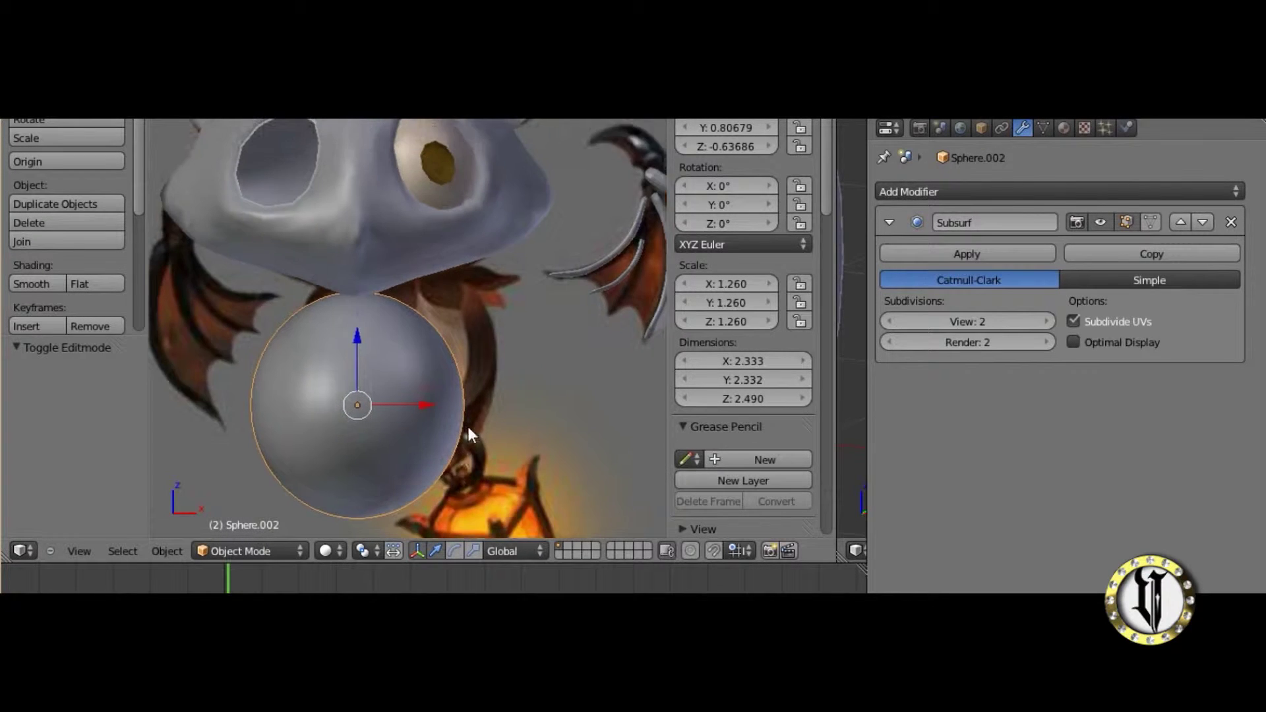
Put the wing frame into Edit Mode and select all connected geometry of its short inner bone.
scroll(466, 424, down, 1)
scroll(580, 336, up, 3)
shift+middle_drag(633, 274, 446, 201)
scroll(583, 335, up, 2)
right_click(508, 350)
click(262, 552)
click(261, 498)
scroll(418, 370, up, 2)
right_click(350, 360)
scroll(436, 342, up, 1)
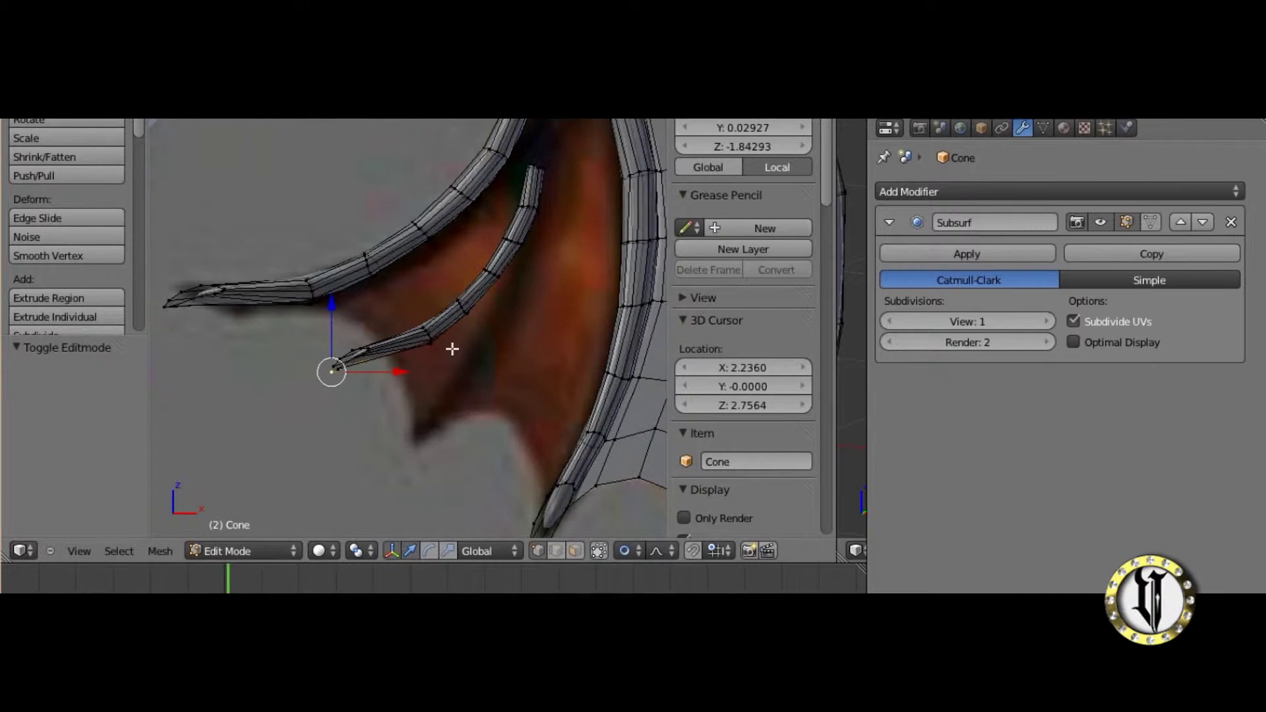
key(ctrl+l)
mouse_move(482, 351)
mouse_down()
mouse_move(502, 264)
mouse_move(558, 189)
mouse_move(542, 176)
mouse_move(447, 353)
mouse_up()
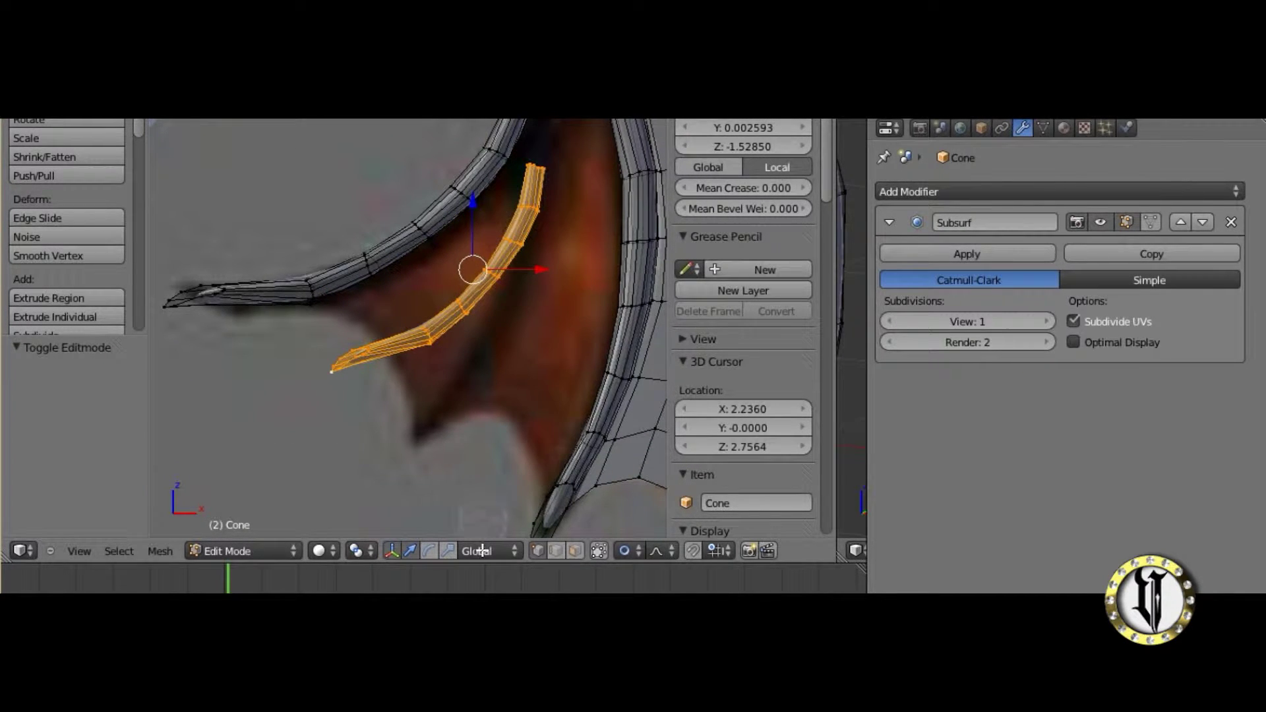
Rotate the short wing bone by -15° and move it about 0.055 in X and -0.020 in Z.
key(r)
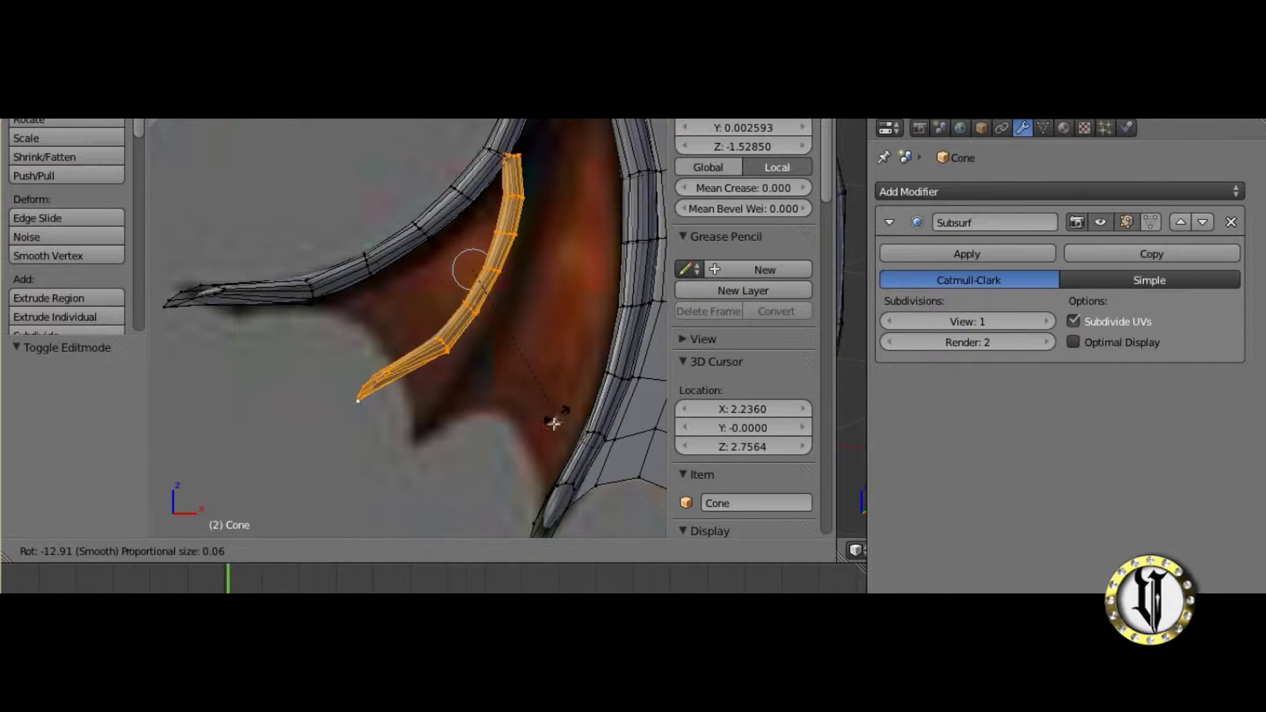
click(557, 415)
key(g)
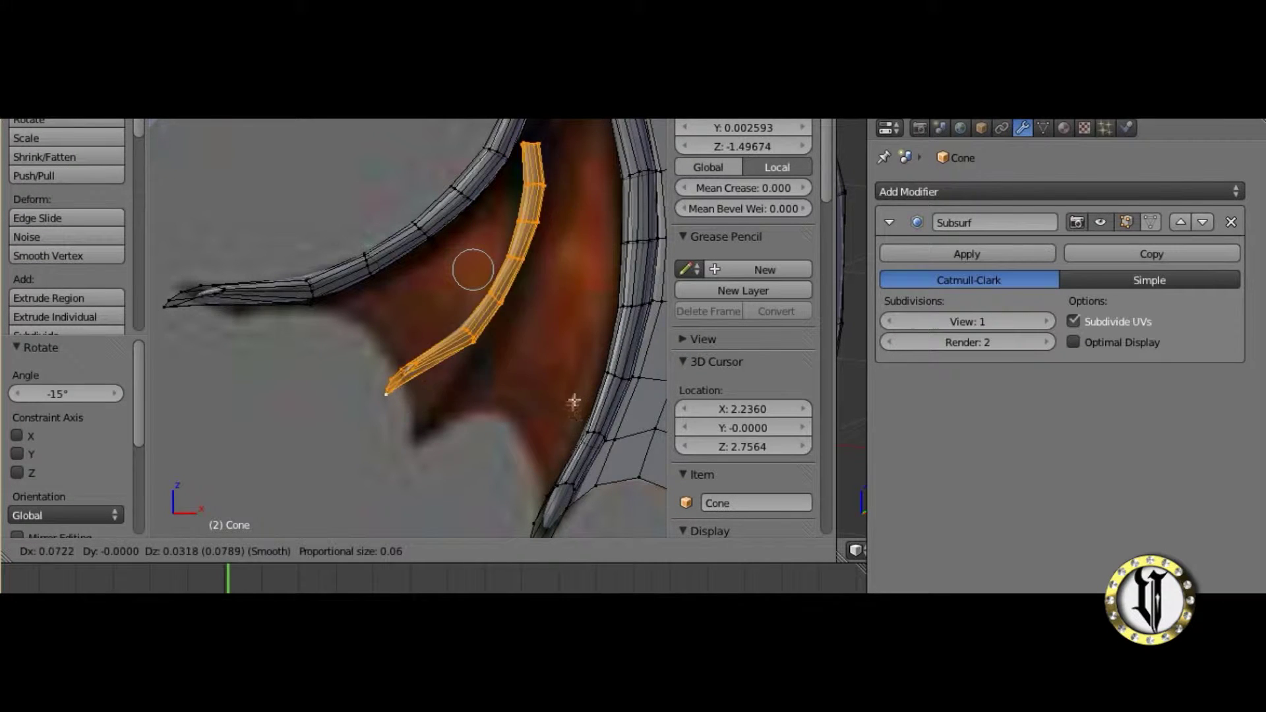
click(557, 402)
Inspect the short bone's upper end near the adjoining wing bone up close, then view the whole bone from the front.
scroll(557, 402, up, 4)
shift+middle_drag(561, 264, 370, 514)
scroll(433, 291, up, 2)
right_click(432, 291)
scroll(428, 315, down, 1)
middle_drag(427, 315, 478, 364)
scroll(478, 364, down, 3)
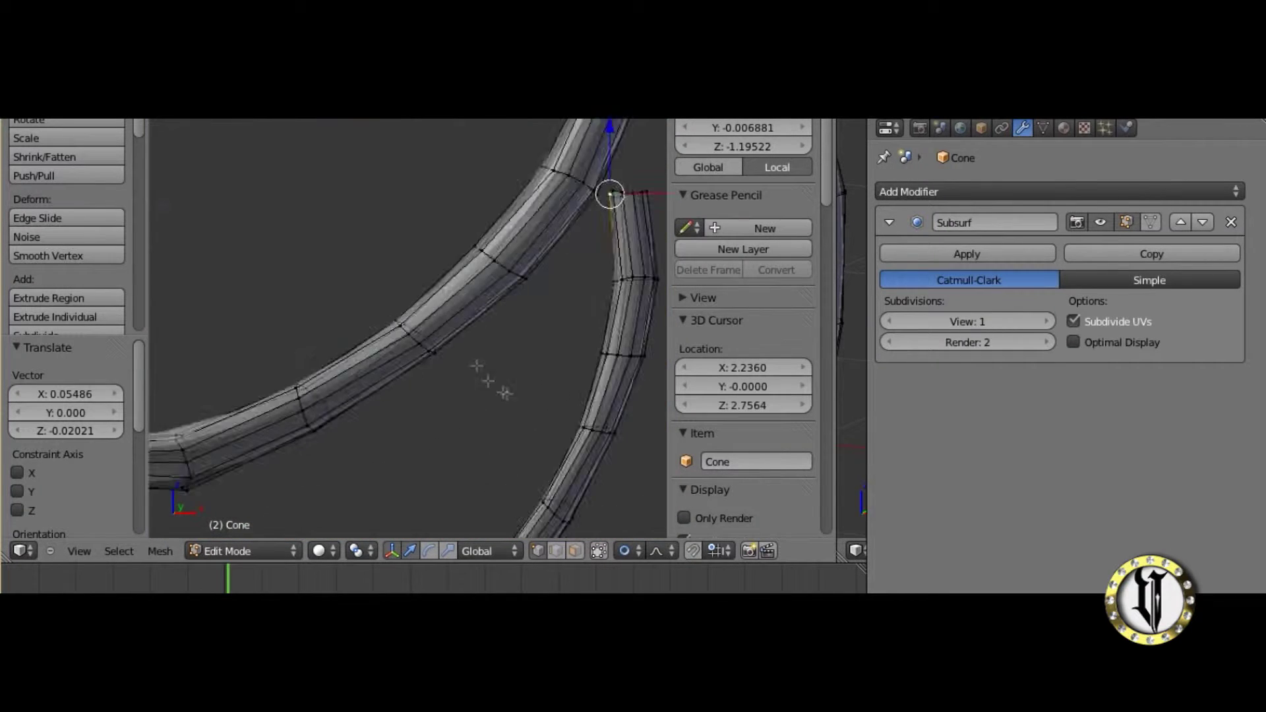
key(KP_1)
scroll(525, 390, down, 4)
shift+middle_drag(415, 491, 428, 368)
scroll(428, 367, up, 1)
scroll(426, 366, up, 1)
right_click(373, 355)
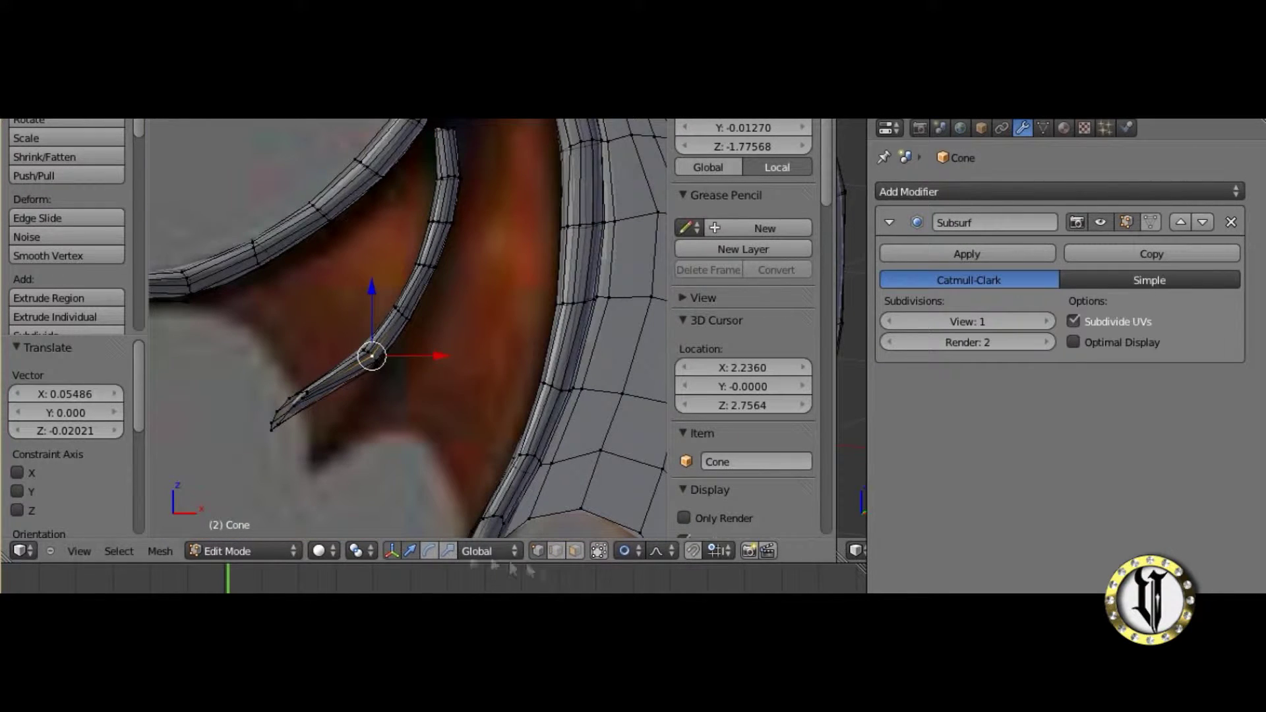
key(g)
scroll(359, 402, down, 1)
right_click(356, 422)
Move the short bone's tip about 0.055 in X and -0.142 in Z using a widened proportional editing falloff.
right_click(277, 435)
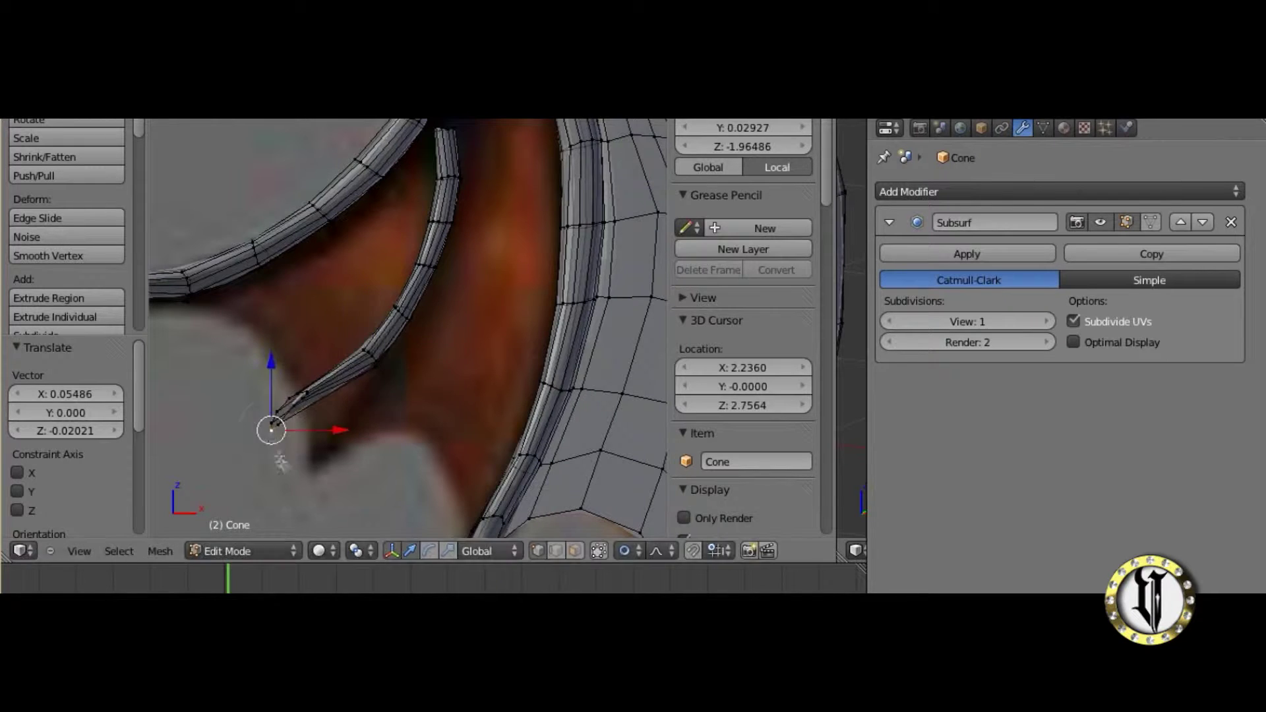
key(g)
right_click(306, 471)
key(g)
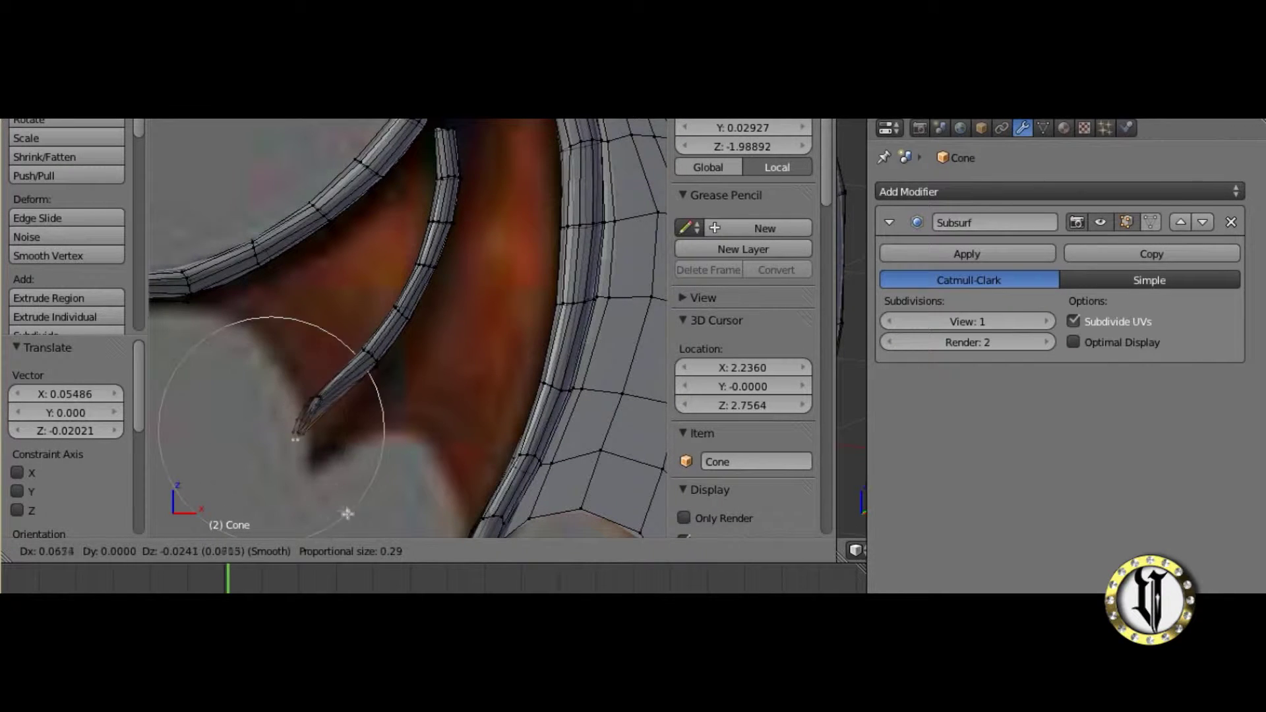
scroll(333, 462, down, 8)
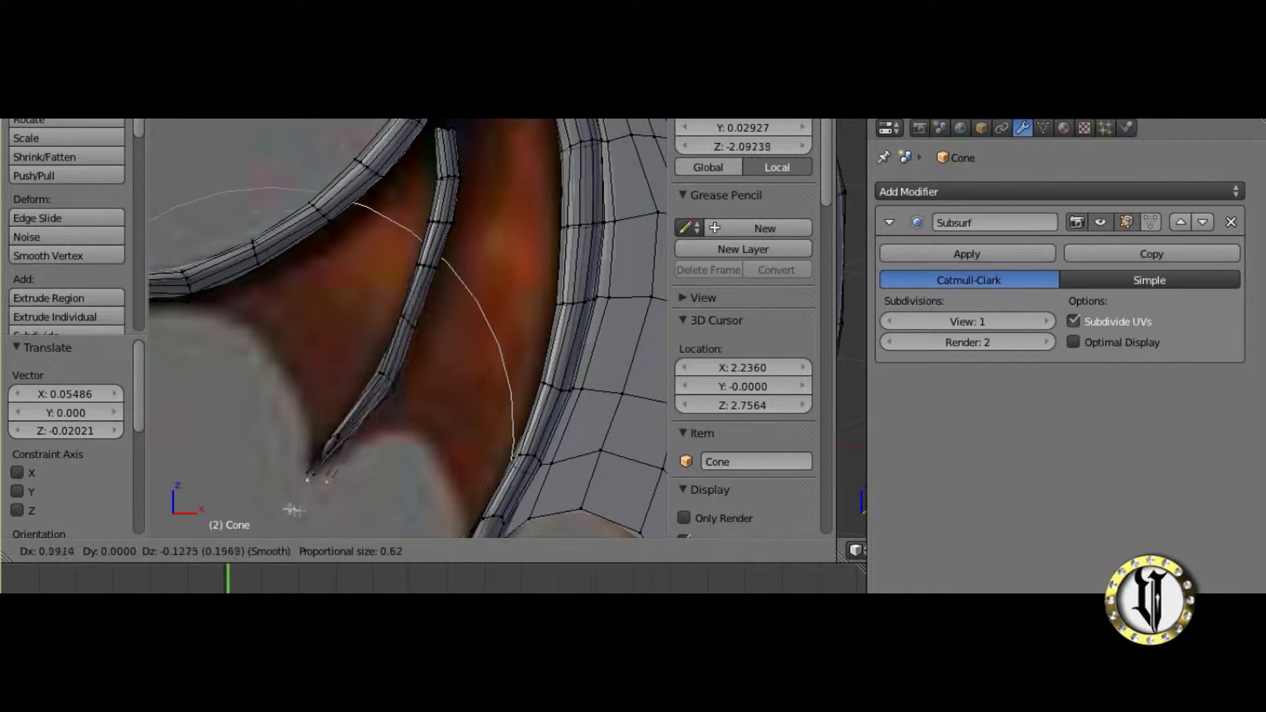
click(337, 499)
Nudge the short bone's vertices from the lower bend to the upper end into an even curve using a smaller proportional falloff.
key(g)
scroll(378, 396, up, 10)
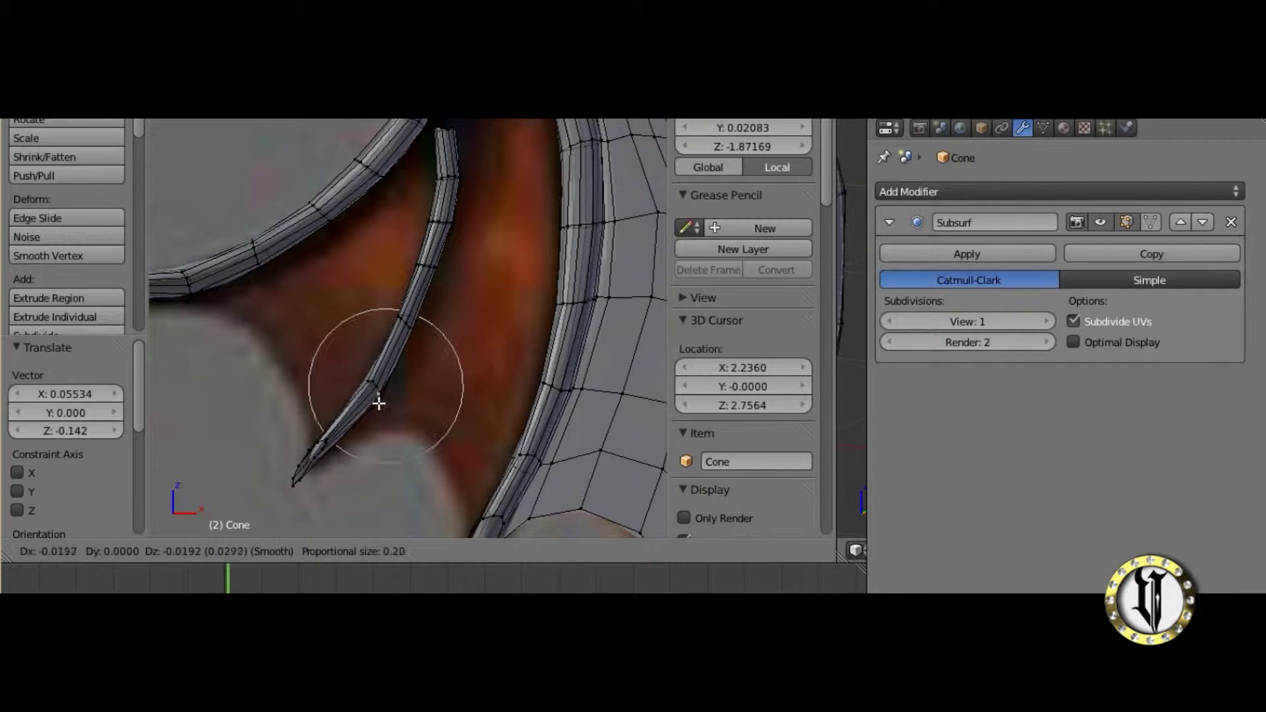
click(378, 387)
key(g)
click(396, 322)
key(g)
click(433, 226)
key(g)
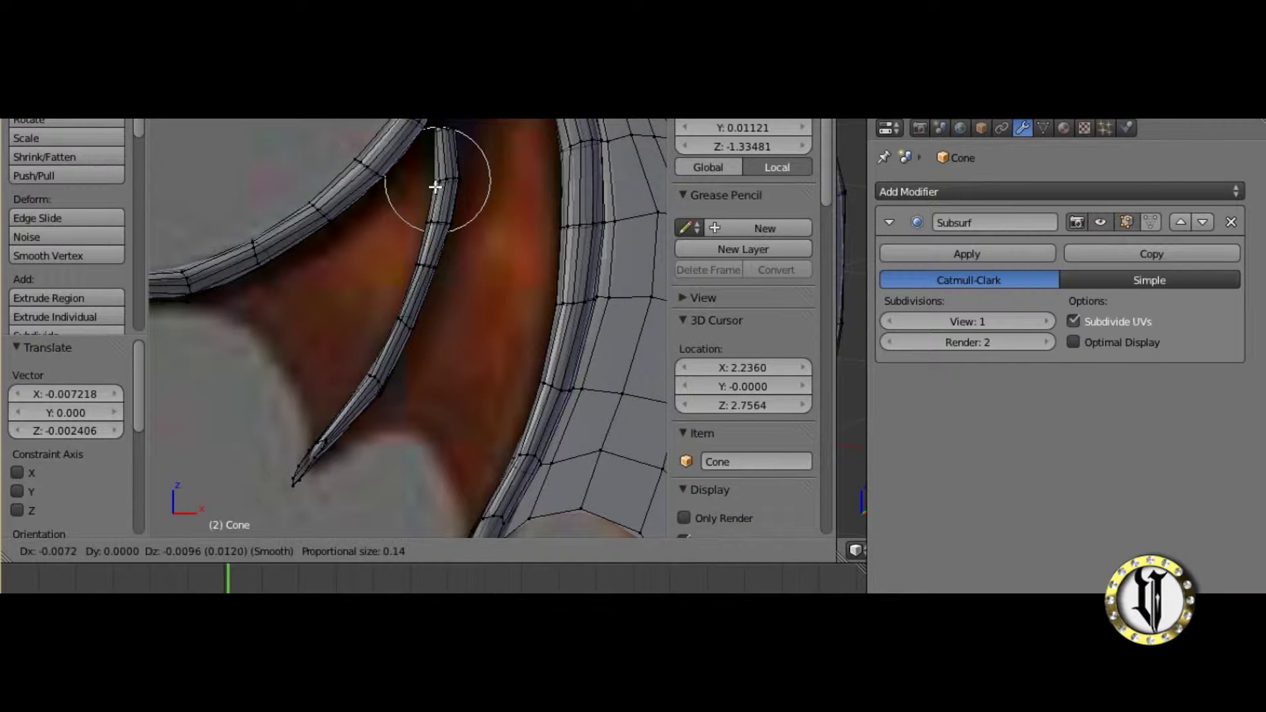
click(435, 187)
Fine-tune the vertices at the short bone's lower bend with a small proportional falloff to even out its thickness.
key(g)
click(367, 366)
key(g)
scroll(359, 365, up, 2)
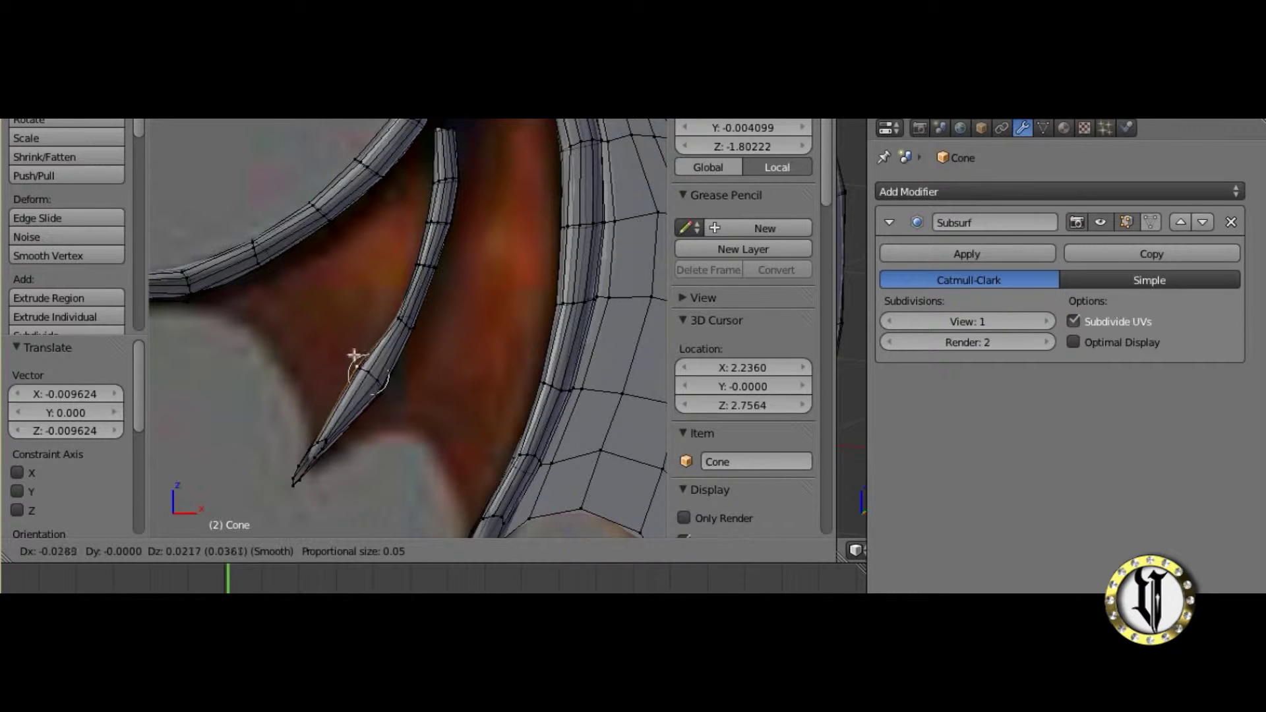
click(370, 376)
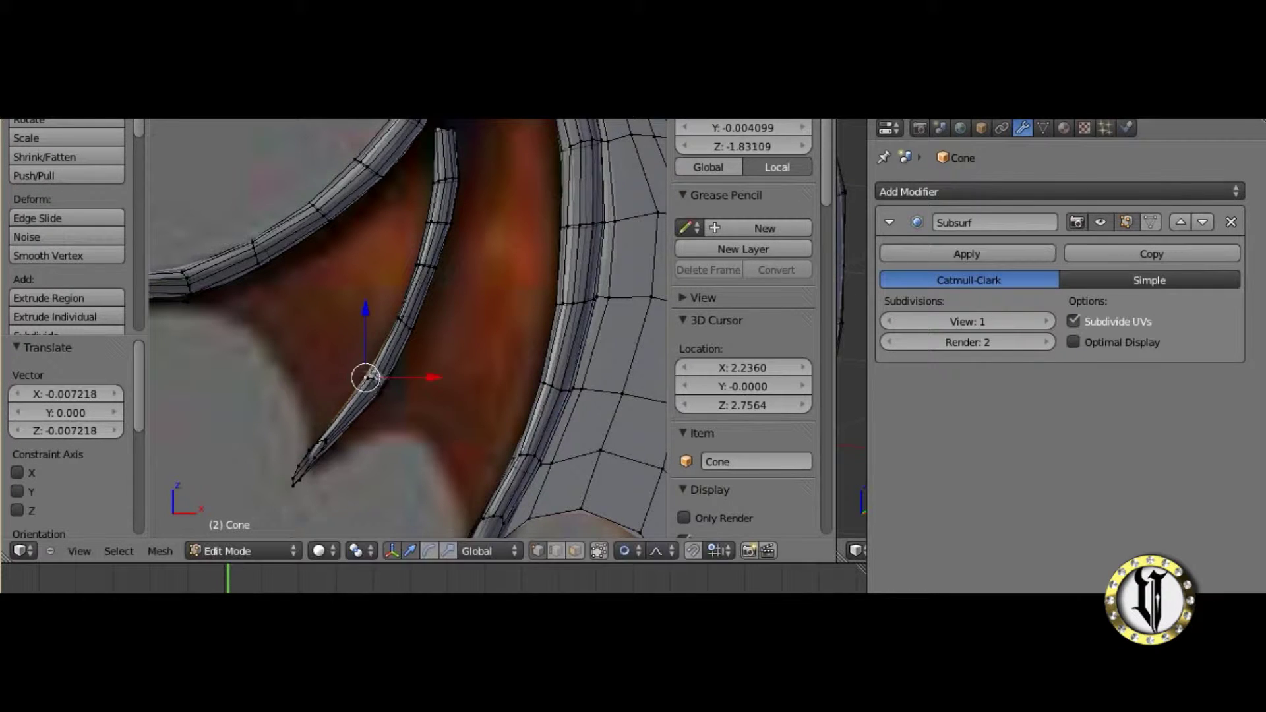
key(g)
right_click(370, 379)
scroll(405, 361, down, 2)
scroll(408, 360, up, 3)
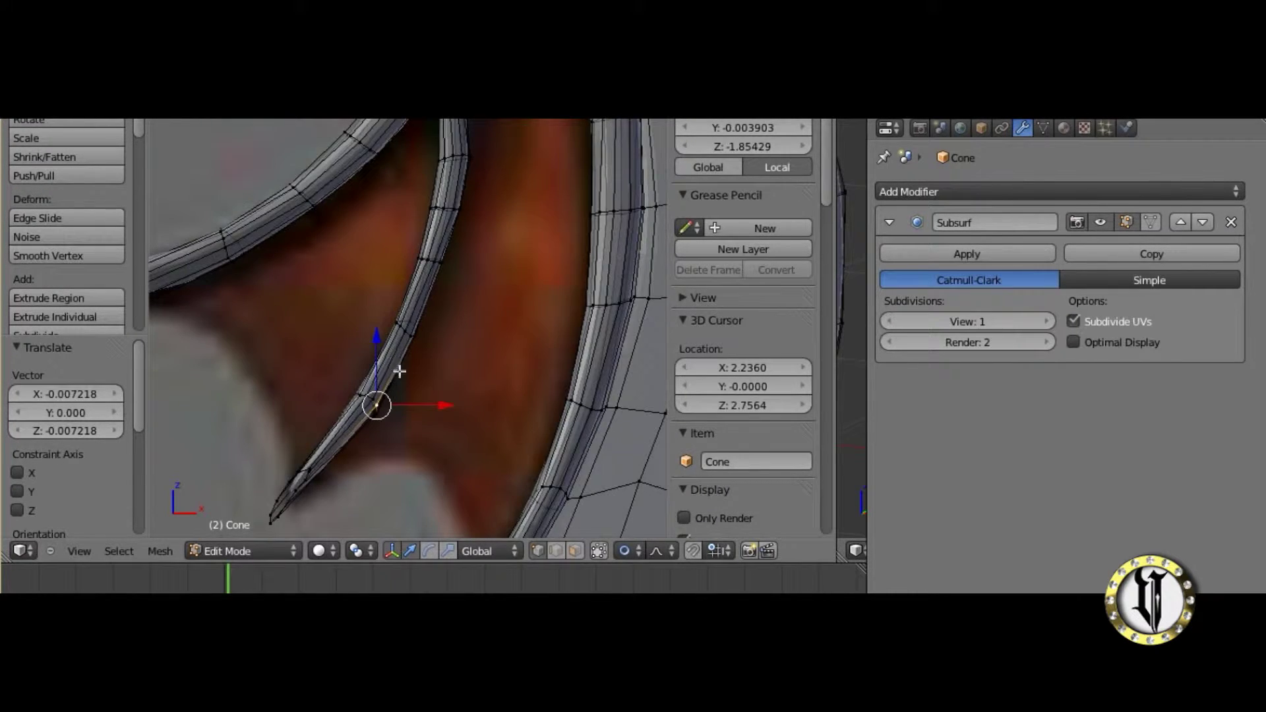
Deselect everything and smooth the short wing bone along its length in Sculpt Mode with the Smooth brush.
key(a)
scroll(396, 395, down, 3)
scroll(396, 399, up, 2)
click(268, 549)
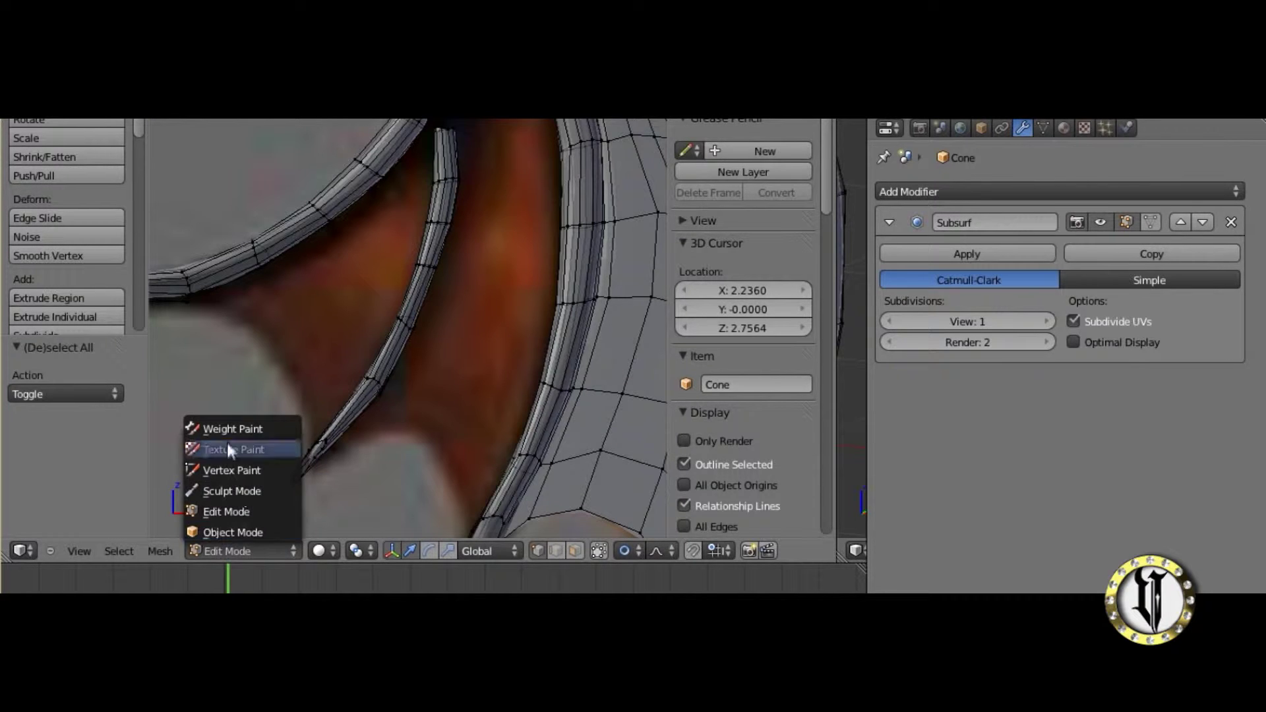
click(237, 492)
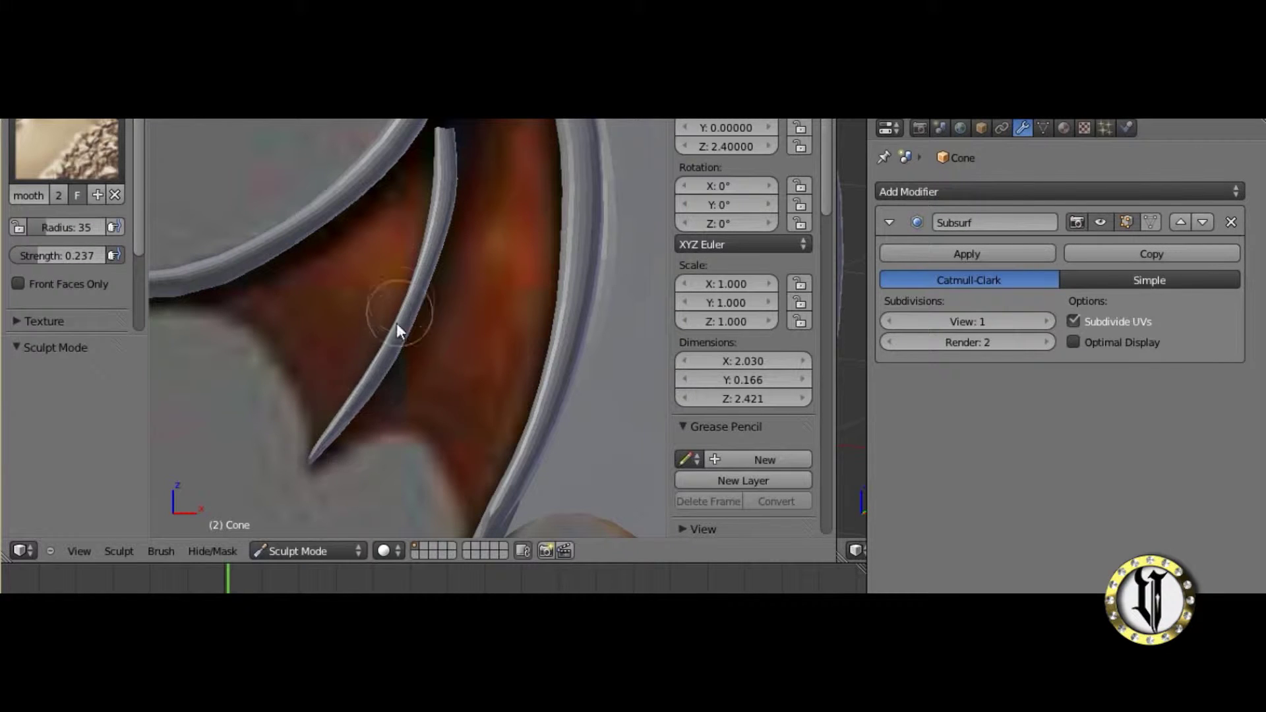
drag(451, 210, 356, 409)
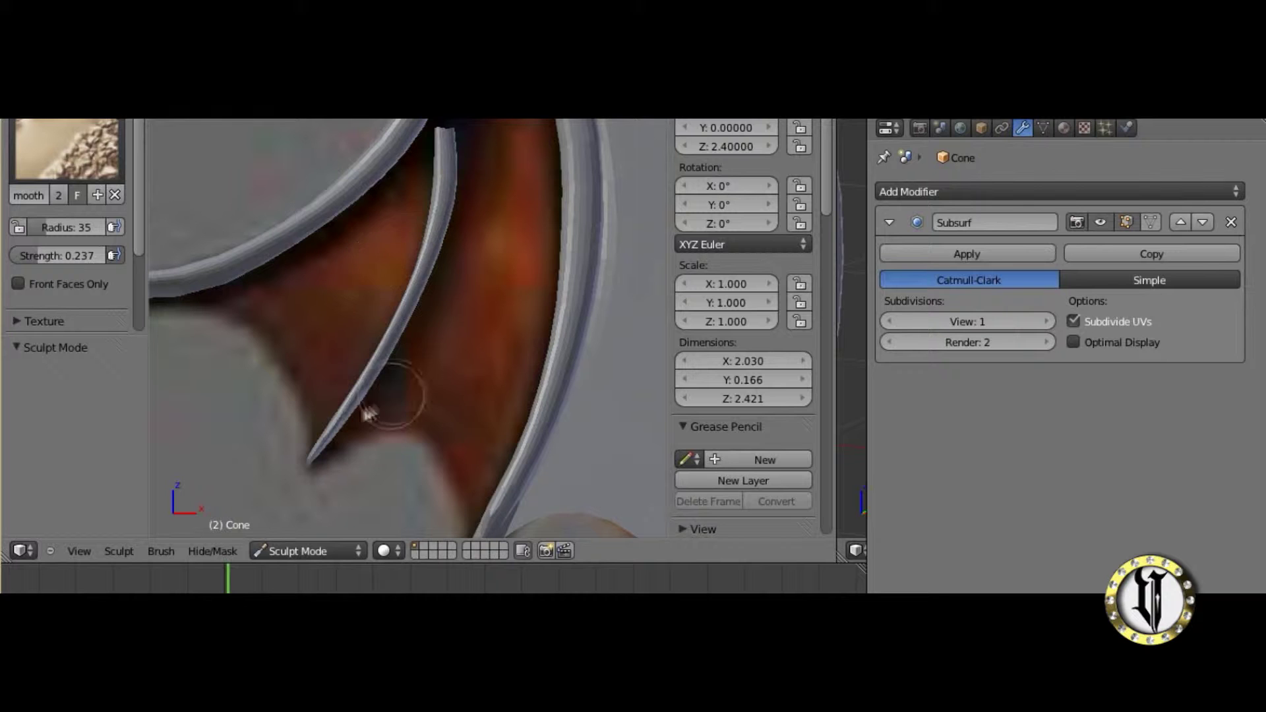
scroll(318, 402, down, 5)
scroll(446, 180, up, 5)
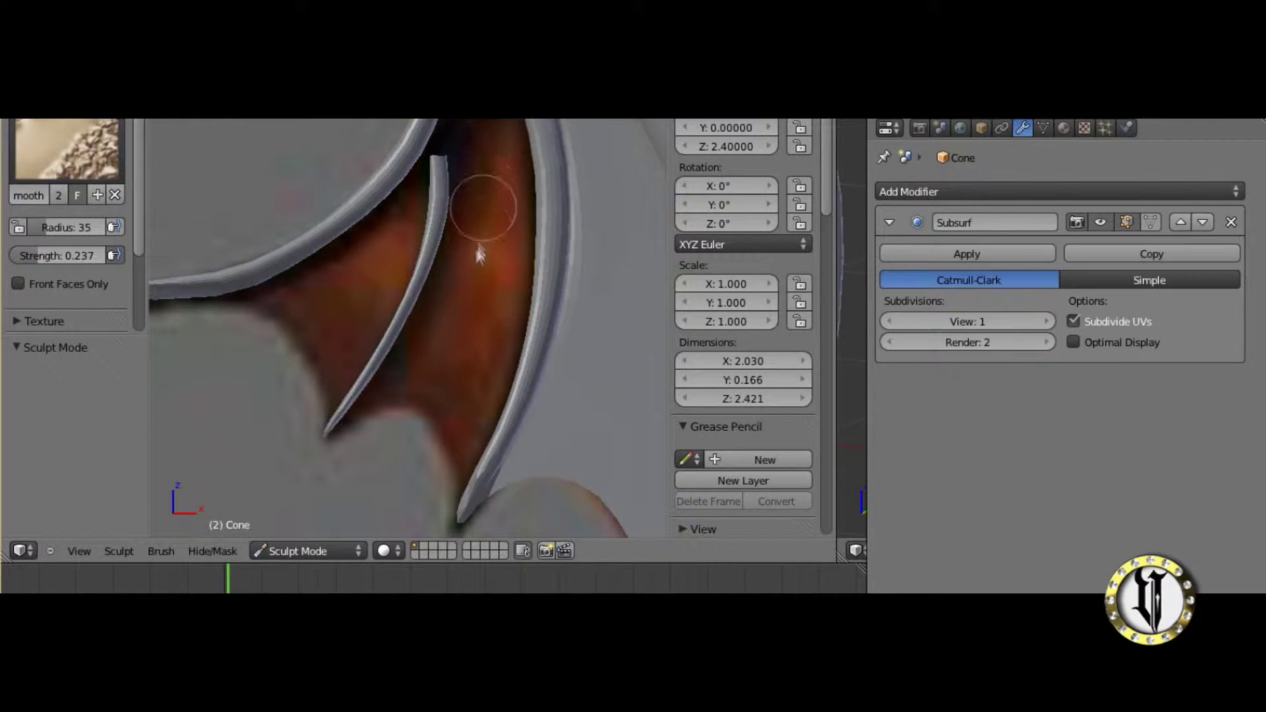
scroll(479, 254, down, 2)
In Edit Mode, stretch the innermost wing bone's tip outward, moving its vertices about -0.083 and -0.054 in X.
click(291, 551)
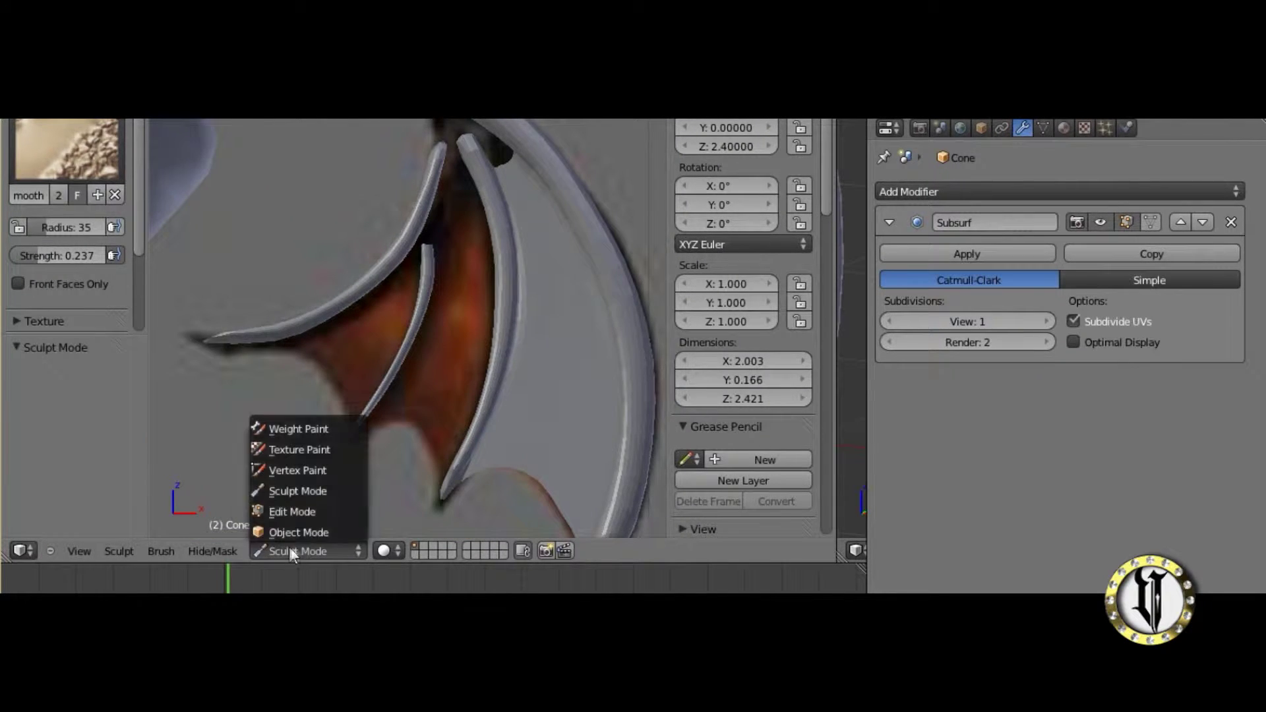
click(297, 509)
right_click(201, 331)
key(g)
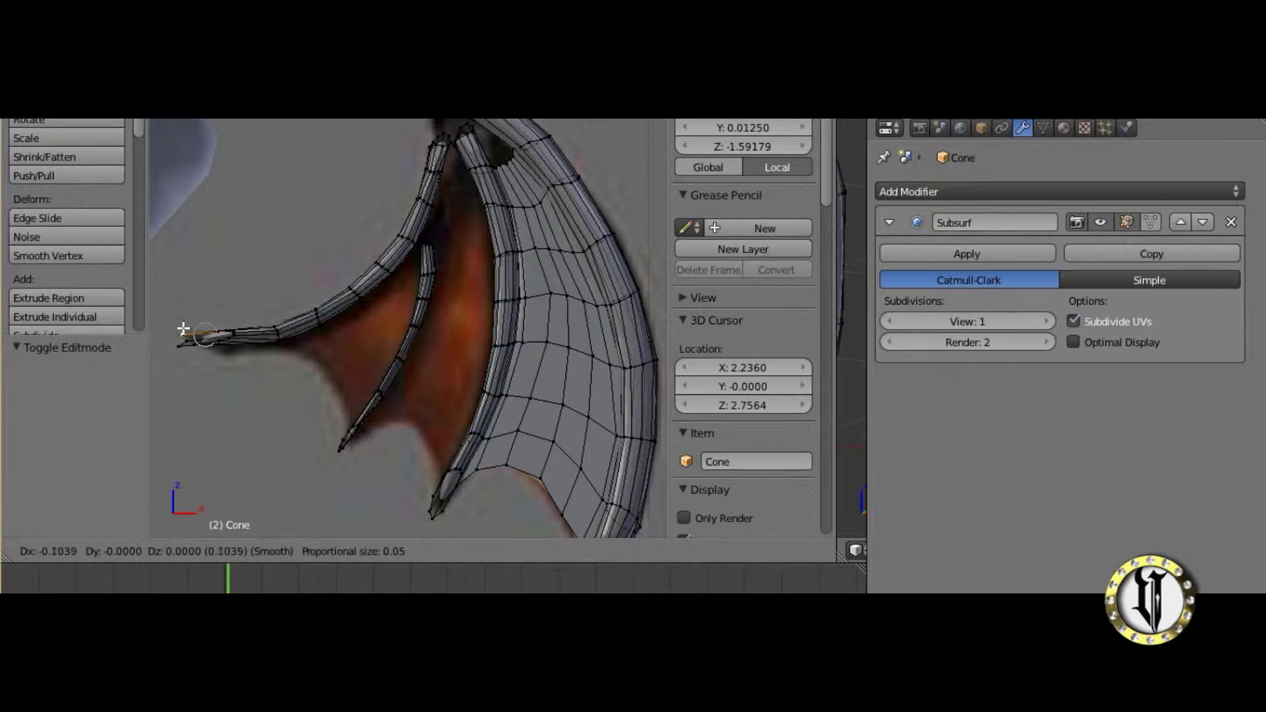
click(186, 330)
key(g)
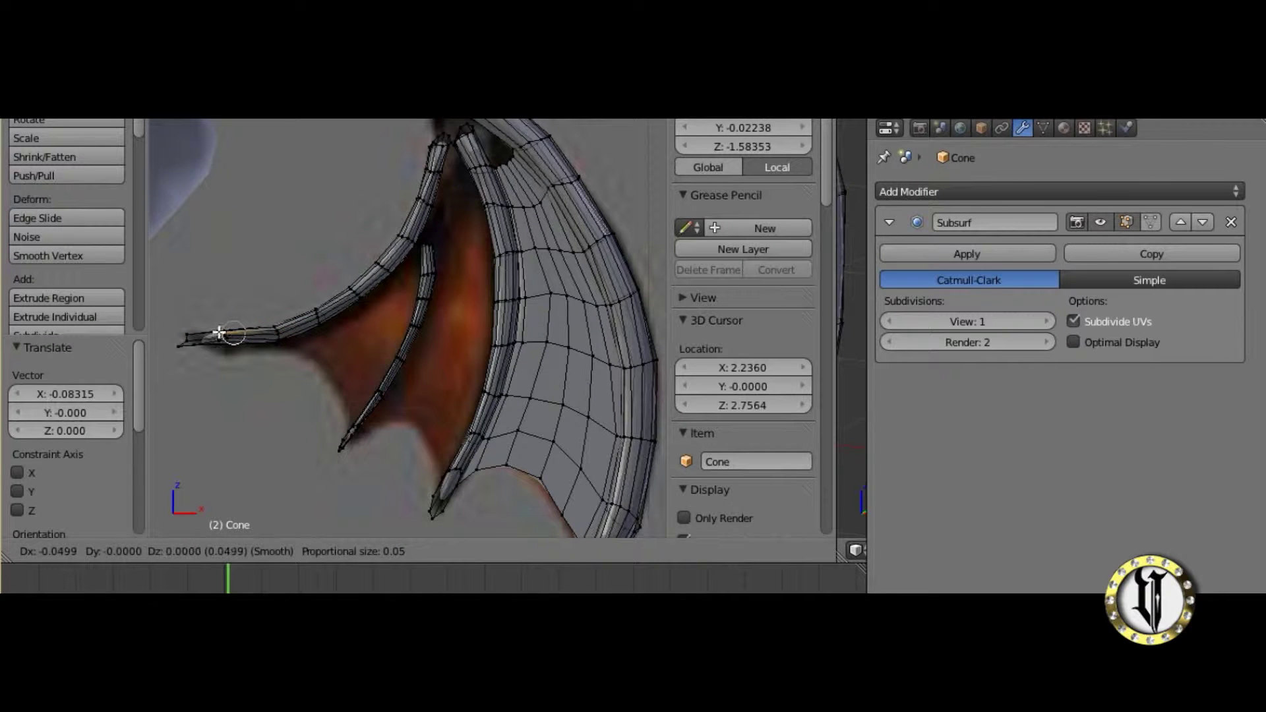
click(219, 334)
scroll(622, 438, down, 3)
scroll(578, 480, up, 2)
scroll(577, 483, down, 1)
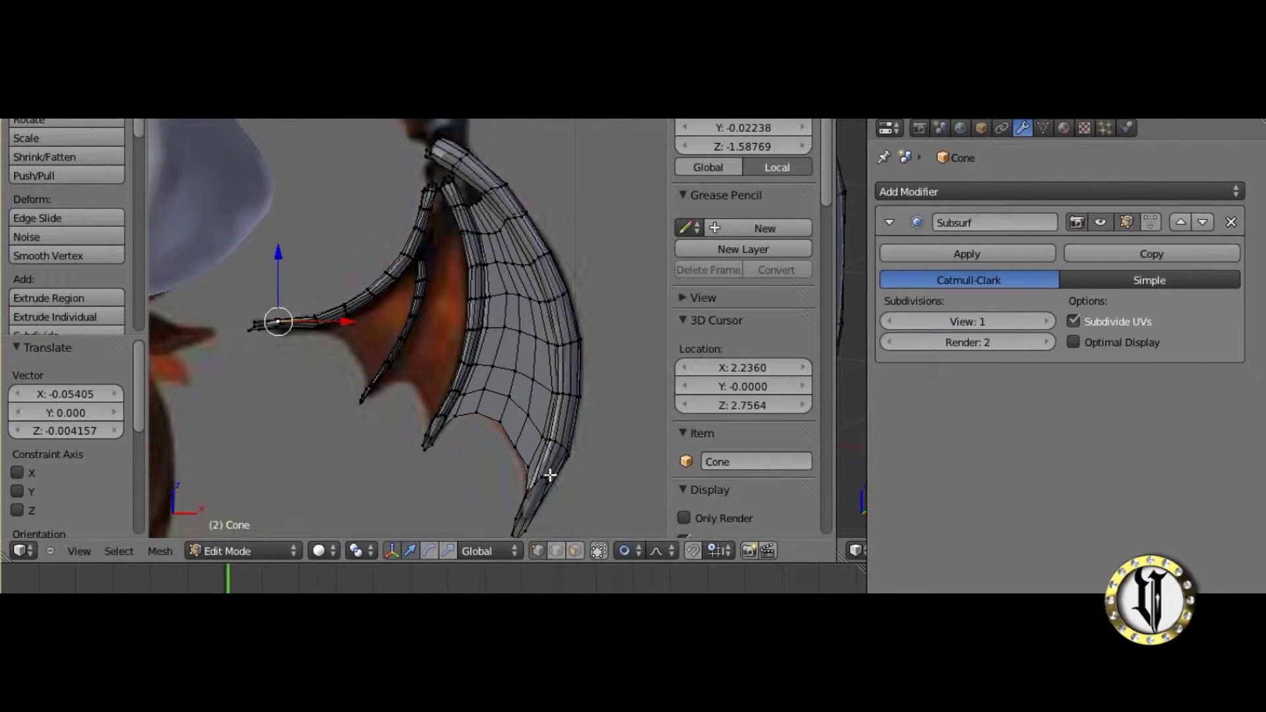
Widen the second 3D viewport and return the wing to Object Mode.
right_click(544, 480)
scroll(504, 294, up, 3)
shift+middle_drag(503, 294, 454, 409)
scroll(509, 376, up, 5)
scroll(523, 412, down, 6)
drag(667, 174, 471, 198)
scroll(633, 222, down, 4)
middle_drag(633, 221, 435, 278)
click(683, 556)
click(686, 528)
scroll(587, 362, down, 7)
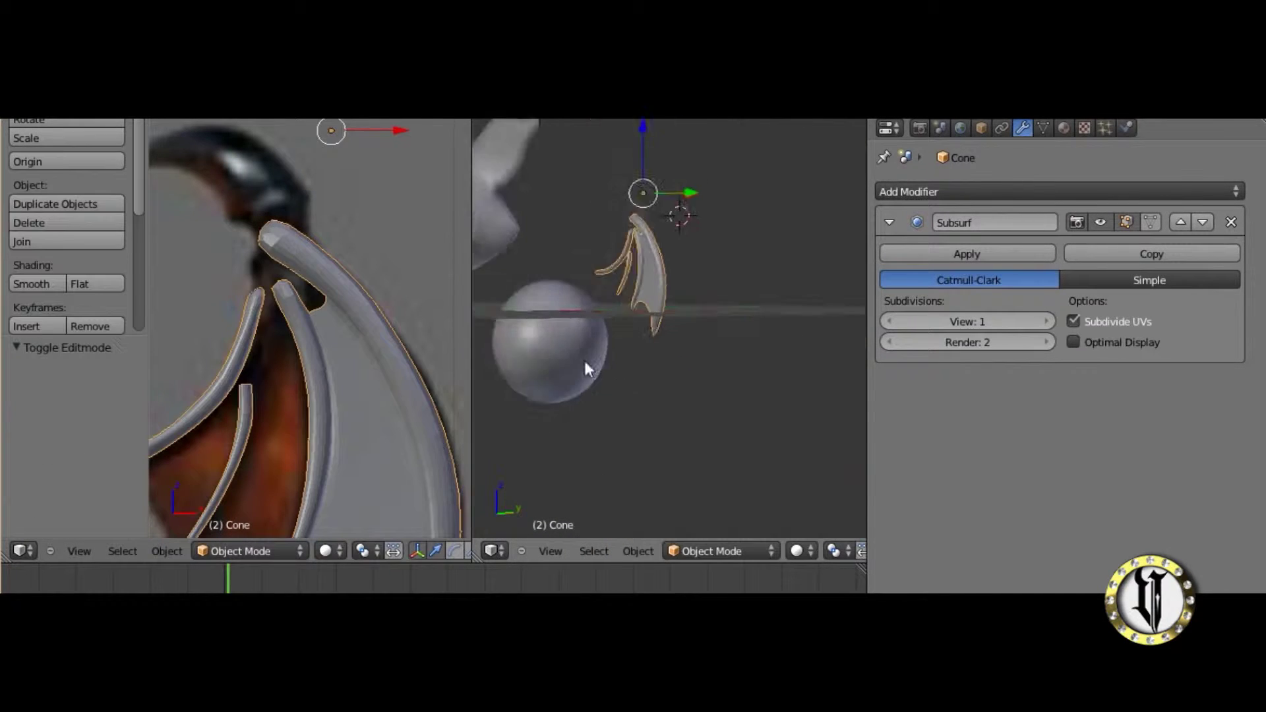
Hide the head and sphere meshes so the wing bones can be worked on alone.
right_click(537, 250)
key(h)
key(KP_Divide)
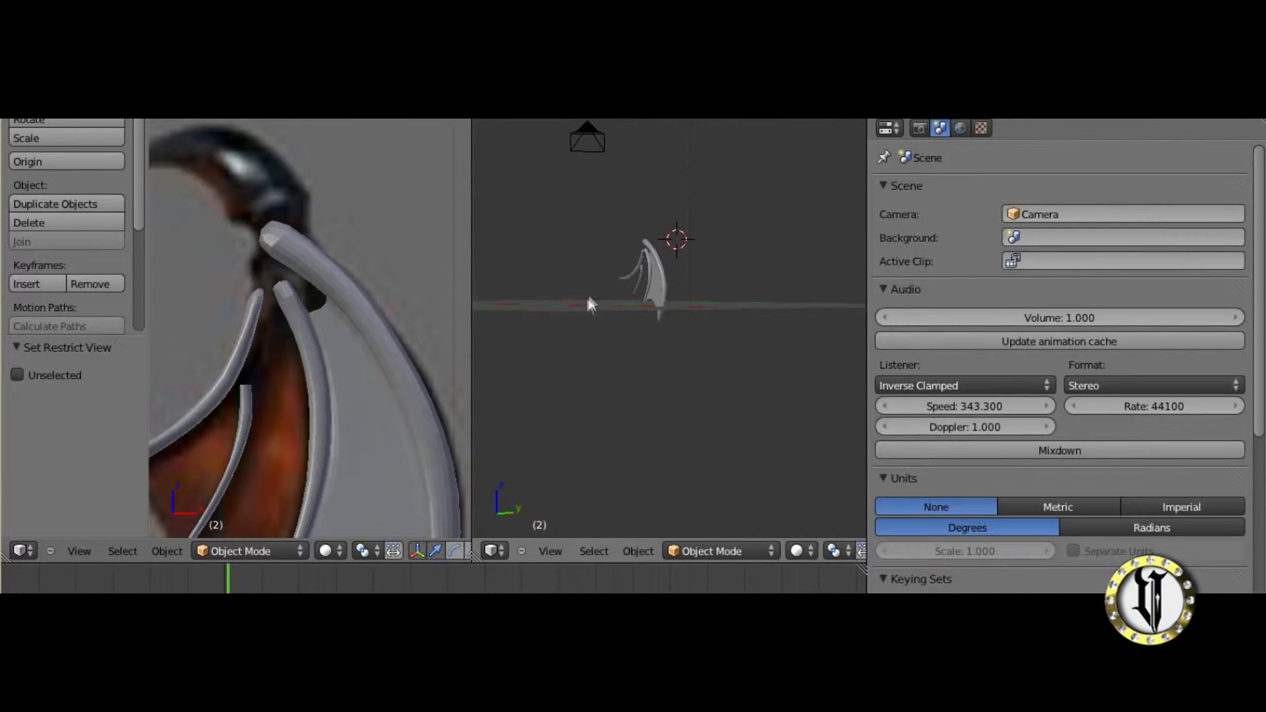
scroll(701, 444, up, 3)
shift+middle_drag(718, 506, 655, 307)
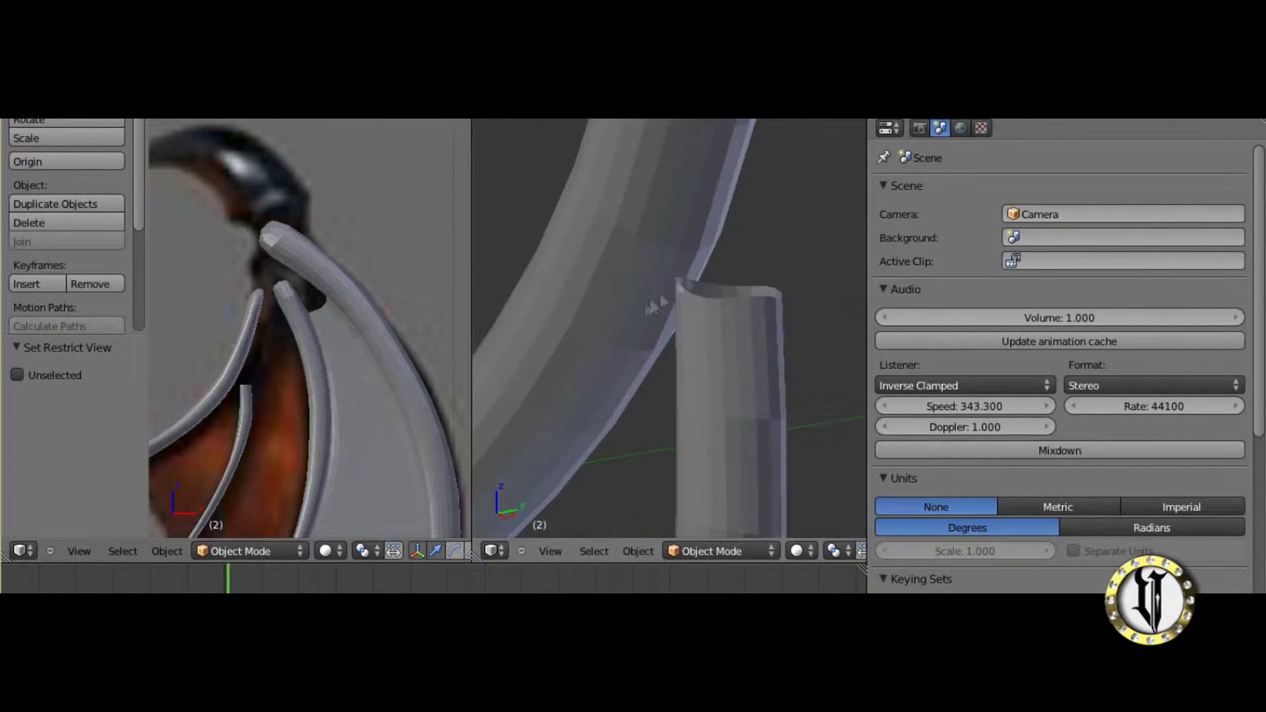
Open the wing in Edit Mode and enlarge the second 3D viewport around the gap between the short and innermost bones.
right_click(247, 496)
click(241, 552)
click(239, 511)
middle_drag(706, 310, 695, 317)
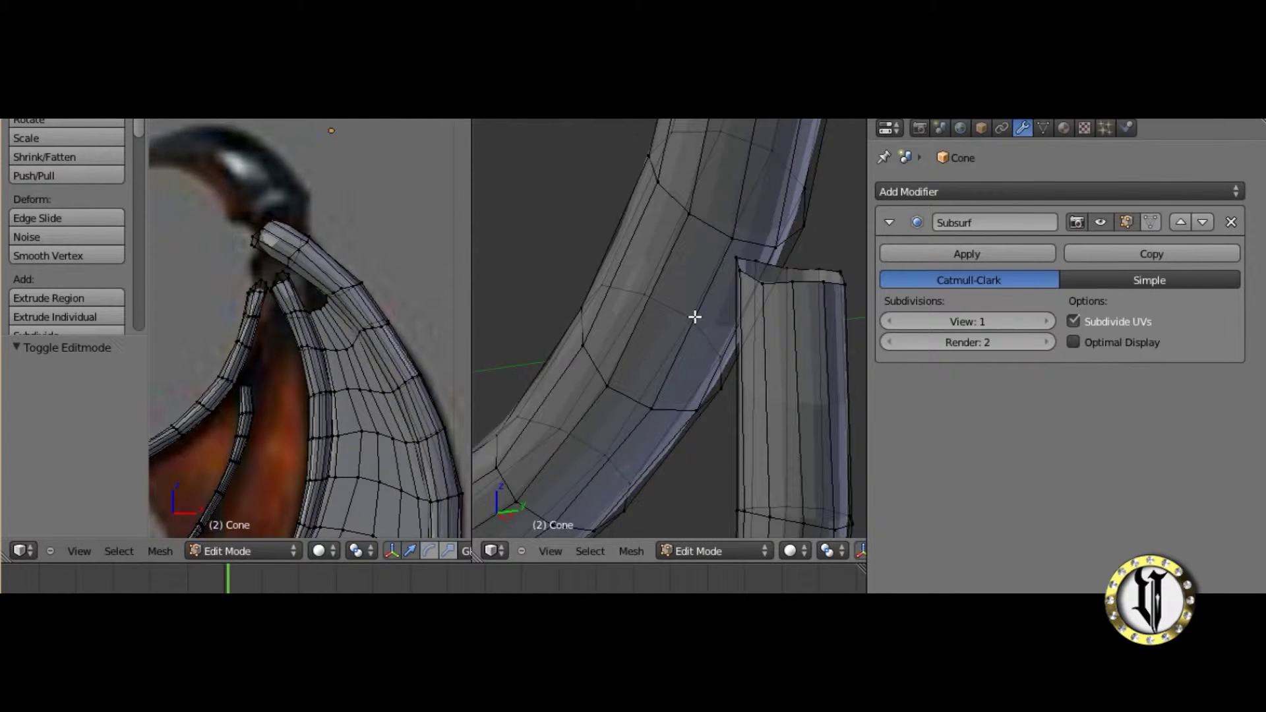
shift+middle_drag(267, 428, 480, 304)
scroll(481, 300, up, 4)
shift+middle_drag(817, 297, 477, 304)
drag(471, 298, 321, 300)
shift+middle_drag(462, 313, 747, 292)
scroll(734, 319, up, 5)
Try deleting, with an undo, and extruding the innermost bone's vertex that faces the short bone's upper end.
key(x)
click(758, 285)
key(ctrl+z)
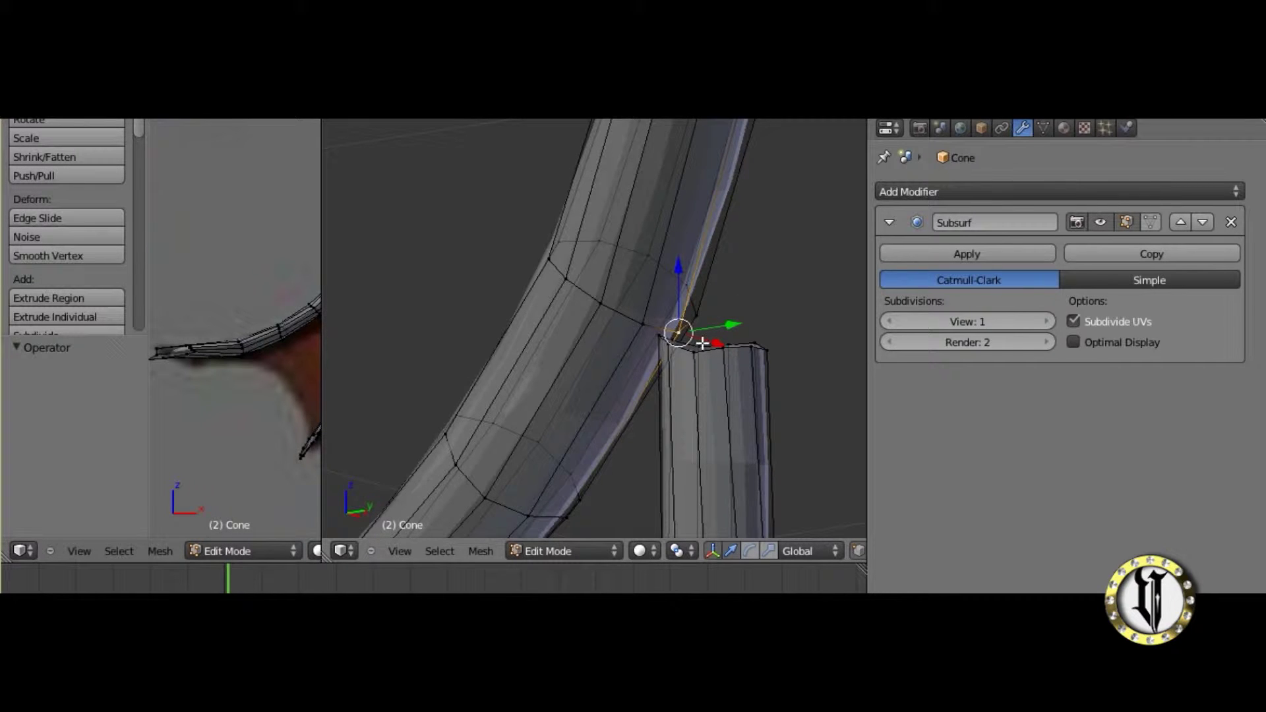
middle_drag(686, 326, 606, 282)
key(e)
click(636, 293)
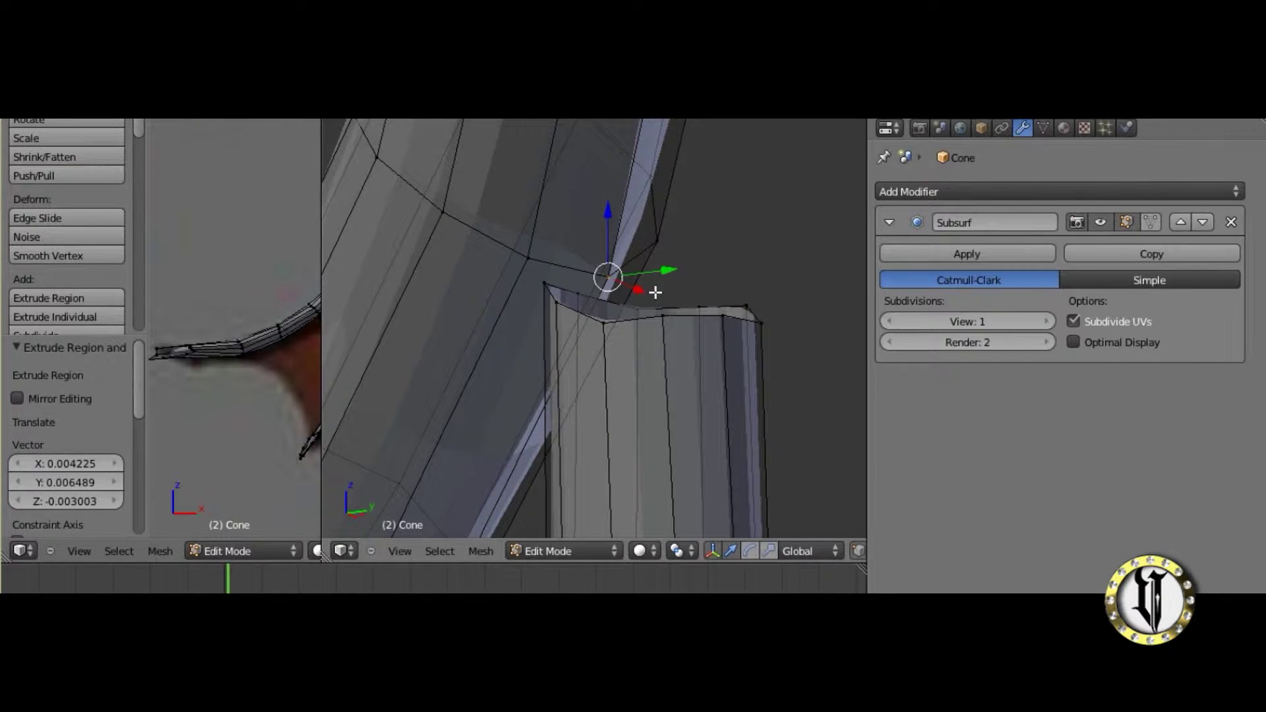
Try a knife cut around the innermost bone's vertex nearest the short bone.
right_click(602, 280)
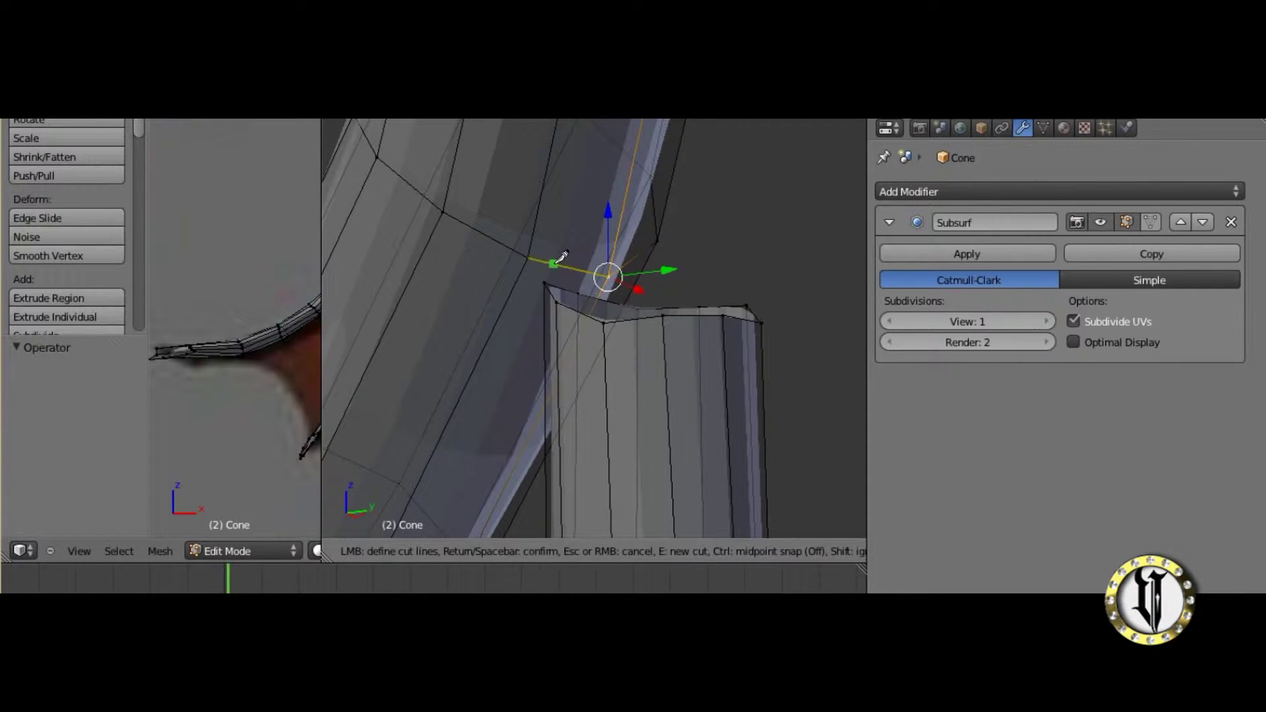
click(630, 179)
middle_drag(625, 212, 918, 264)
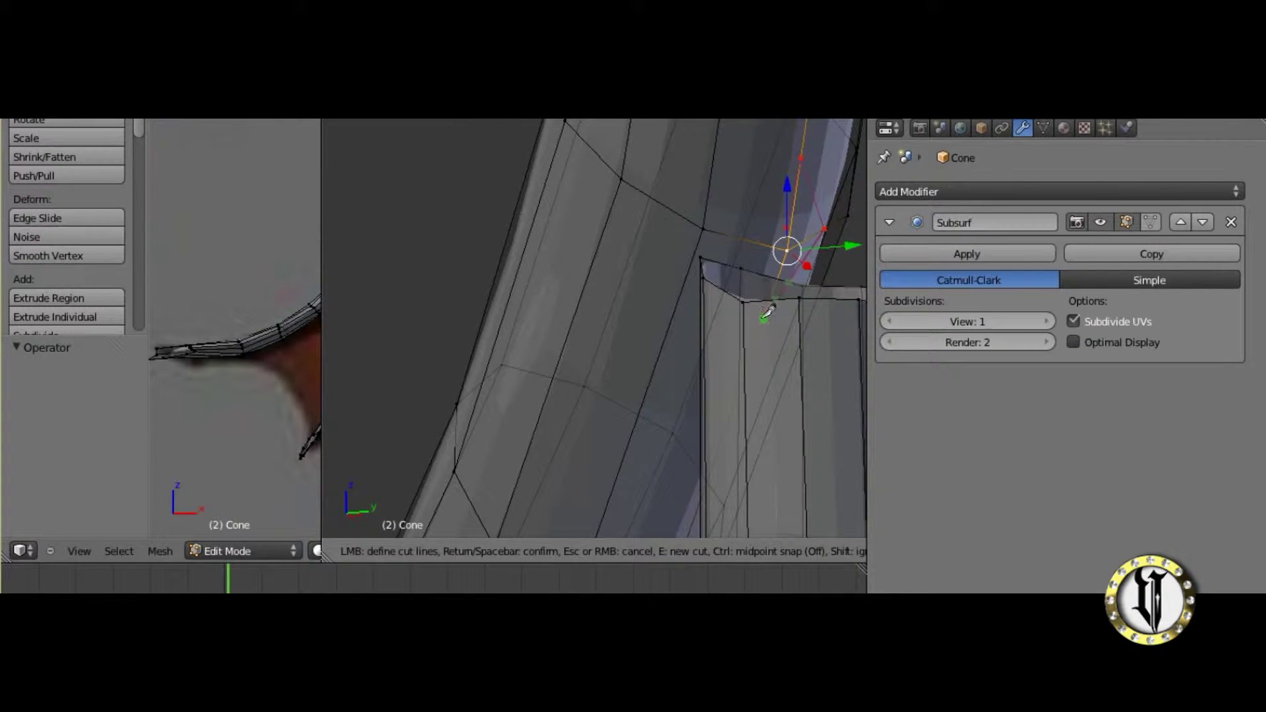
middle_drag(804, 228, 848, 275)
key(Tab)
scroll(456, 354, down, 2)
In Edit Mode, hide the short bone's upper end ring to expose the innermost bone's surface.
click(250, 551)
click(237, 509)
scroll(461, 337, up, 3)
key(a)
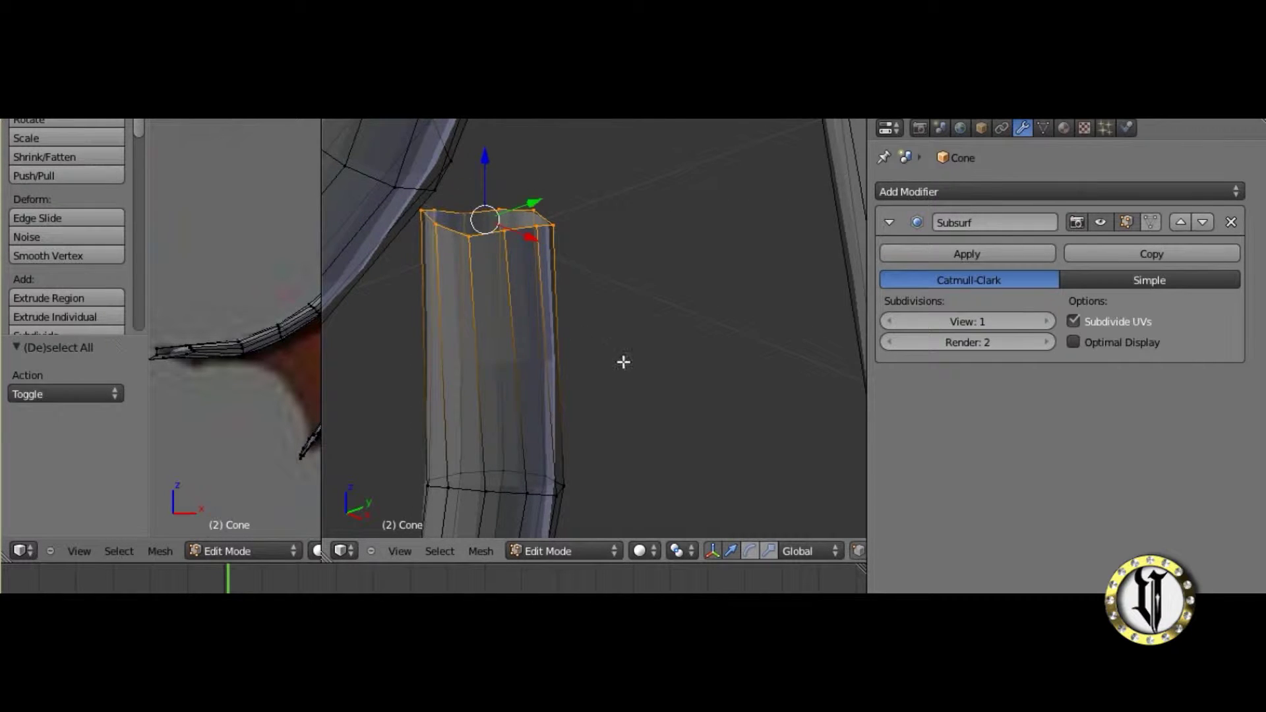
key(h)
middle_drag(494, 303, 765, 309)
Knife-cut a diamond around the innermost bone's vertex facing the short bone and delete that vertex to open a hole.
right_click(805, 279)
scroll(684, 370, down, 2)
middle_drag(684, 370, 739, 524)
scroll(745, 382, down, 3)
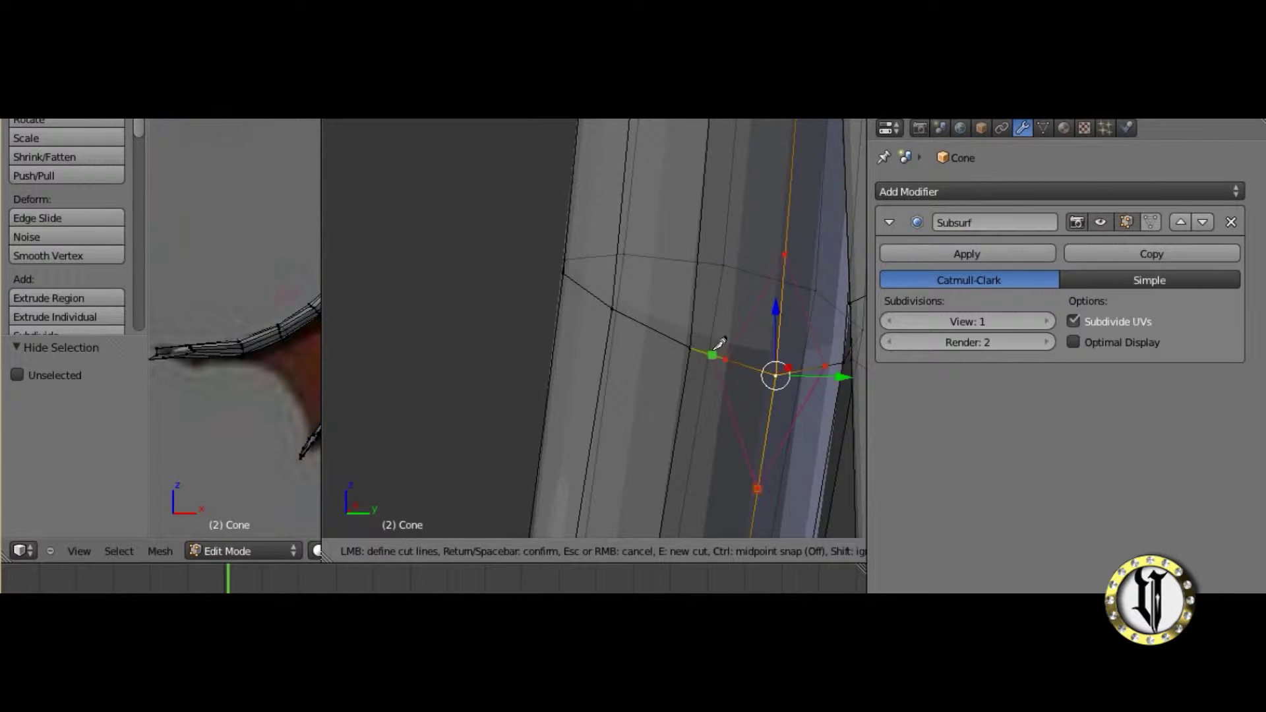
key(Return)
middle_drag(735, 354, 594, 220)
key(x)
click(746, 361)
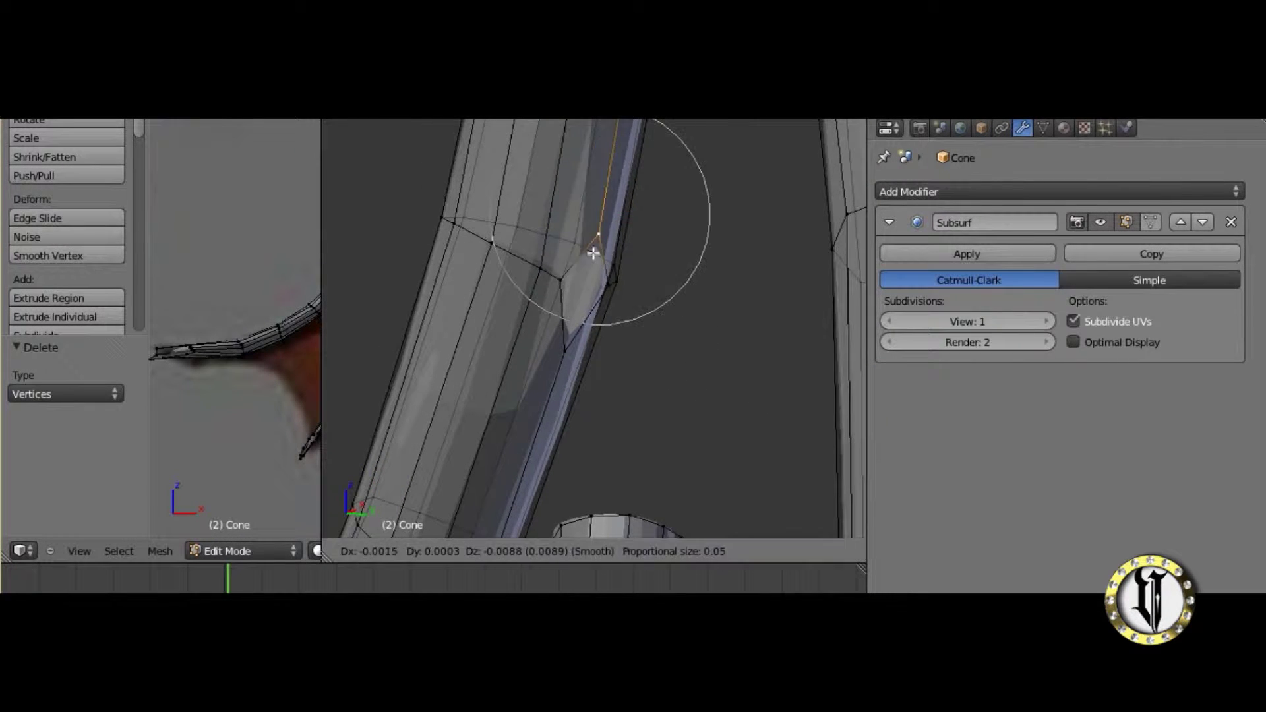
Nudge the corner vertices of the hole in the innermost bone with proportional editing to refine its outline.
click(592, 243)
right_click(568, 337)
key(g)
scroll(576, 338, down, 2)
middle_drag(576, 337, 655, 398)
scroll(655, 399, up, 2)
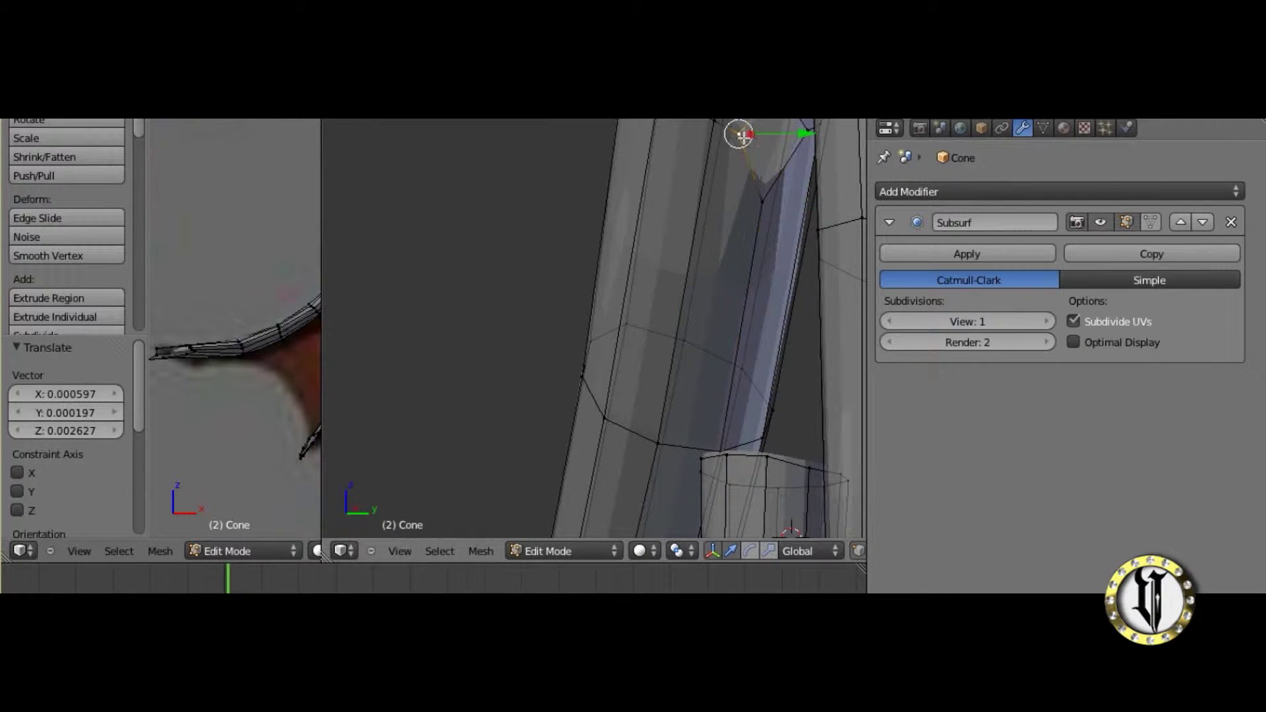
right_click(742, 183)
middle_drag(742, 184, 497, 358)
Reveal the hidden short bone end, try moving its rim corner toward the innermost bone, and undo the move.
scroll(761, 220, down, 3)
key(KP_1)
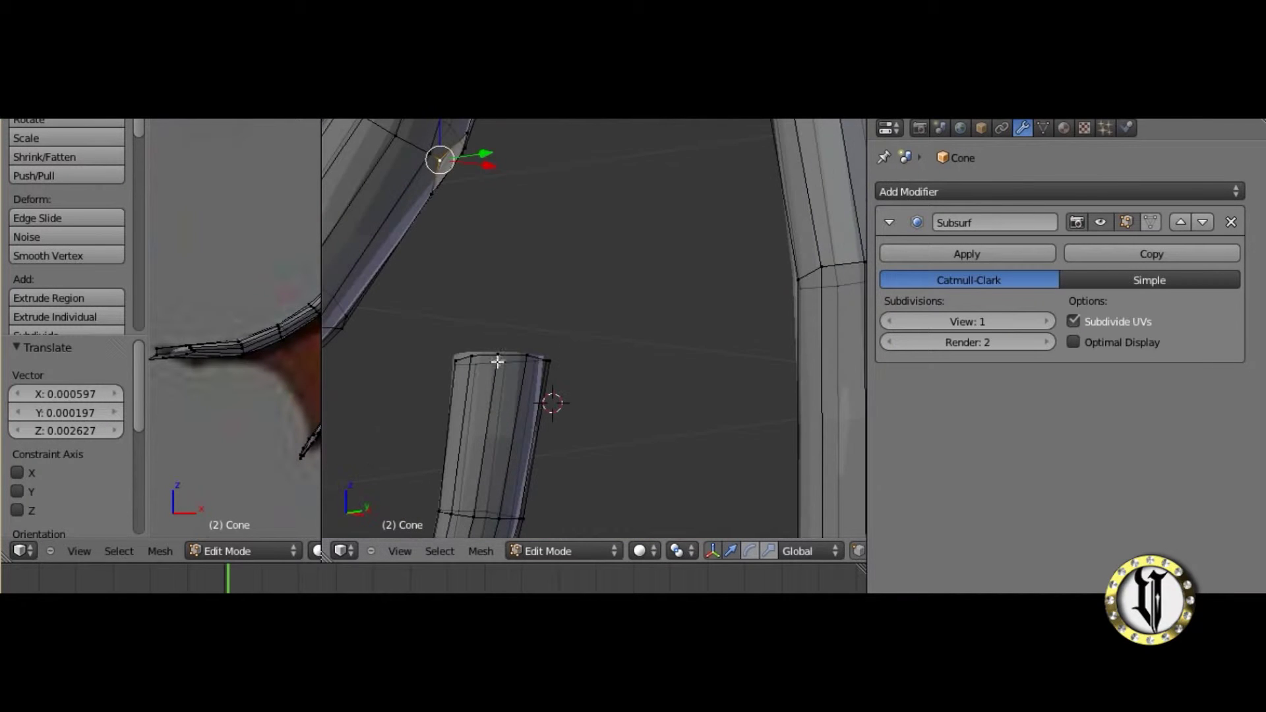
key(alt+h)
middle_drag(463, 245, 479, 142)
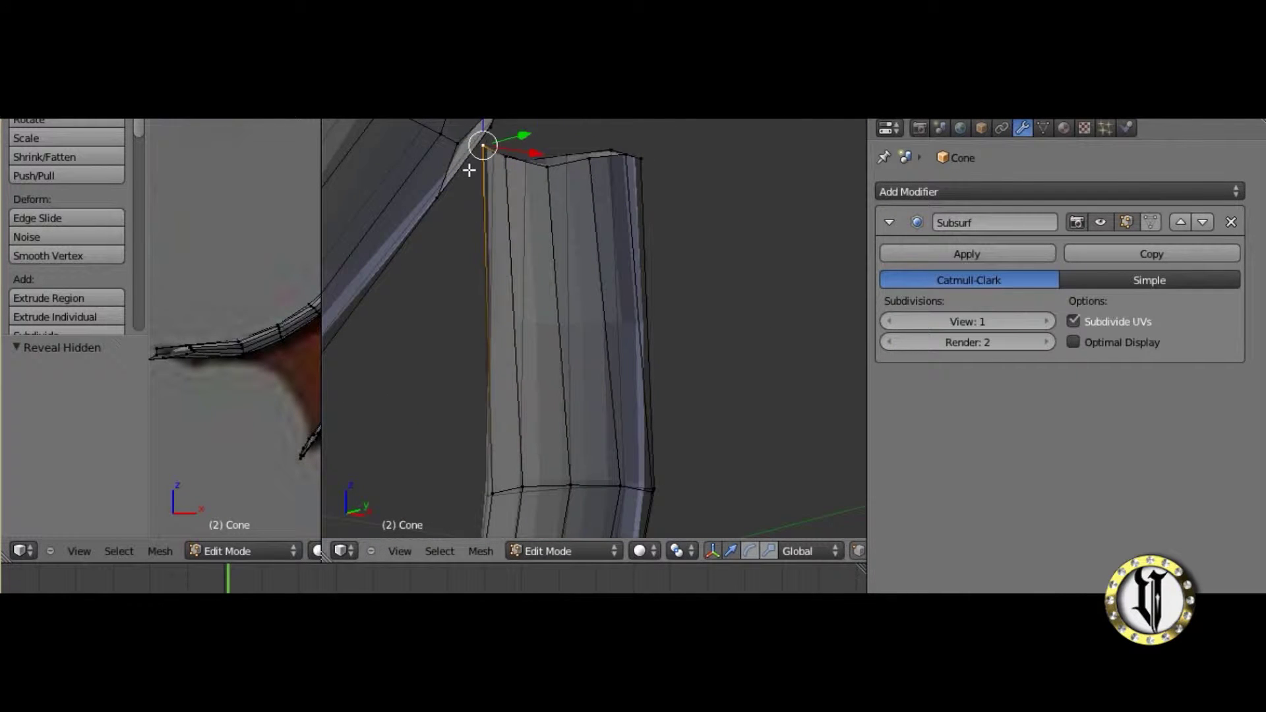
click(447, 219)
middle_drag(447, 219, 687, 437)
key(KP_1)
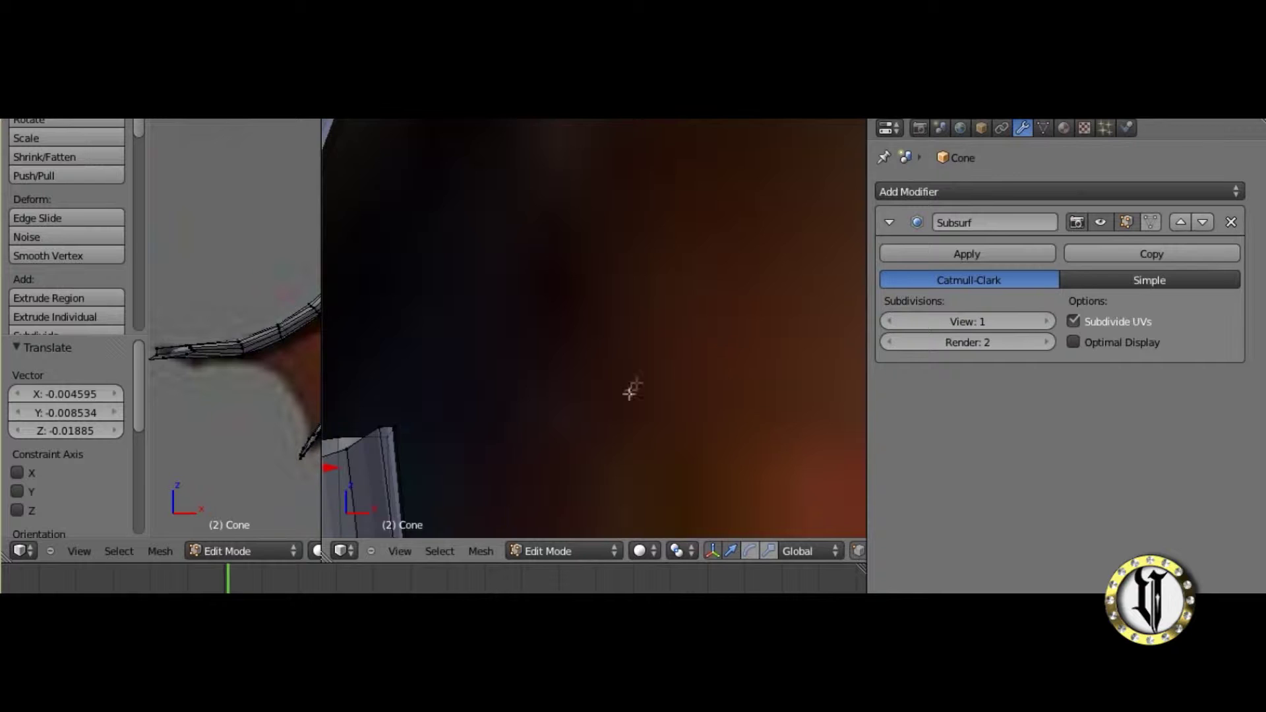
scroll(631, 389, down, 2)
key(ctrl+z)
middle_drag(559, 407, 587, 375)
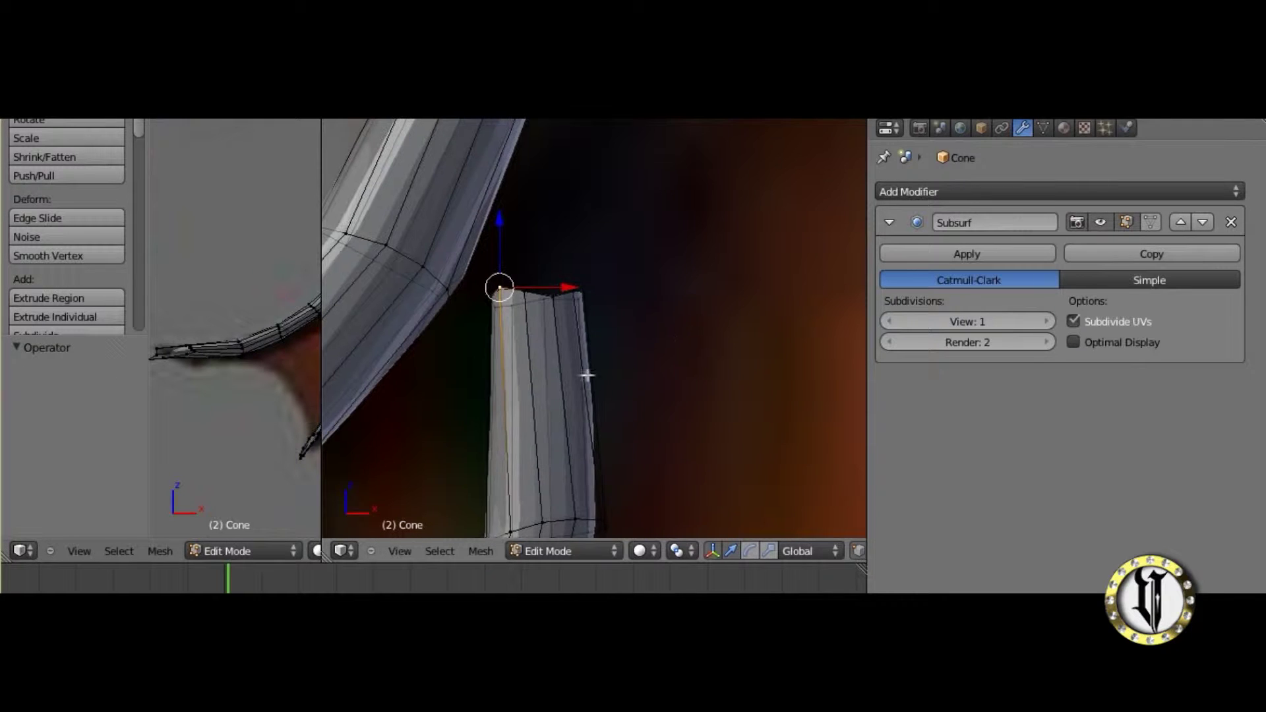
Move the short bone's rim corner about -0.021 in X toward the hole, and adjust the joint by about -0.015 in Z.
click(447, 307)
scroll(453, 299, up, 5)
middle_drag(530, 248, 652, 296)
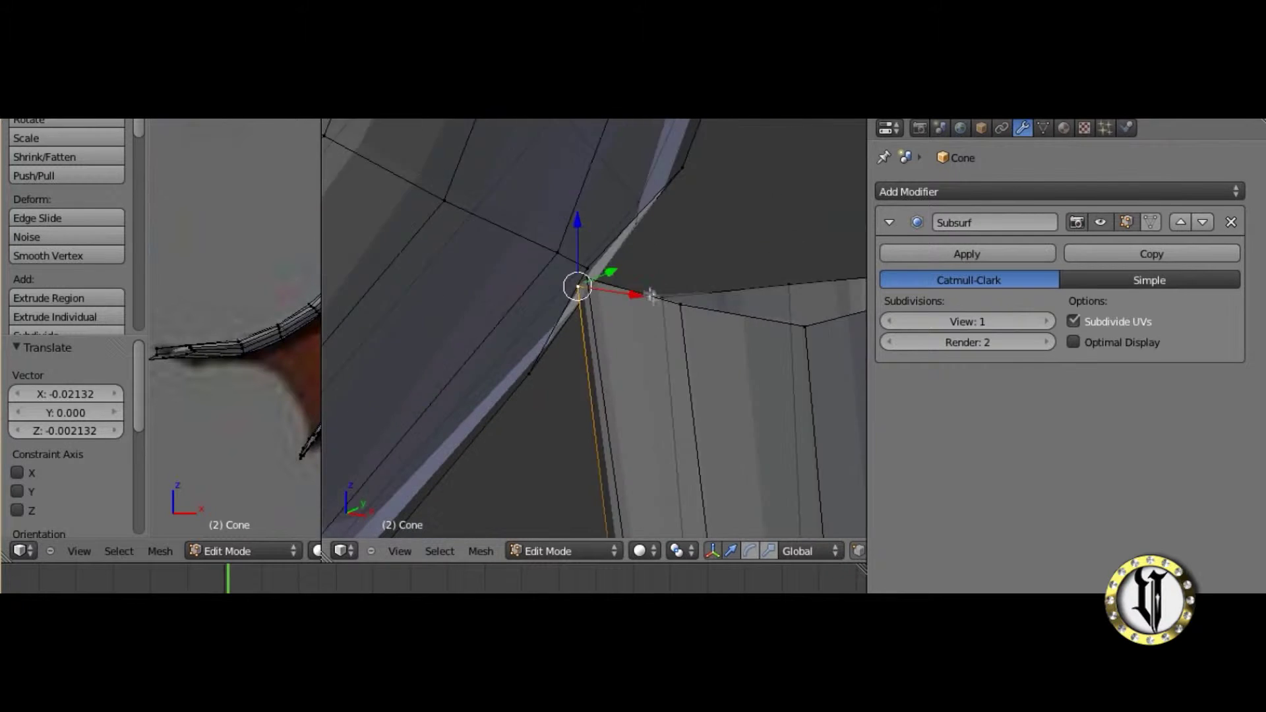
scroll(649, 295, up, 3)
key(g)
click(660, 297)
shift+middle_drag(589, 400, 644, 190)
key(KP_1)
scroll(601, 319, down, 7)
key(g)
click(560, 369)
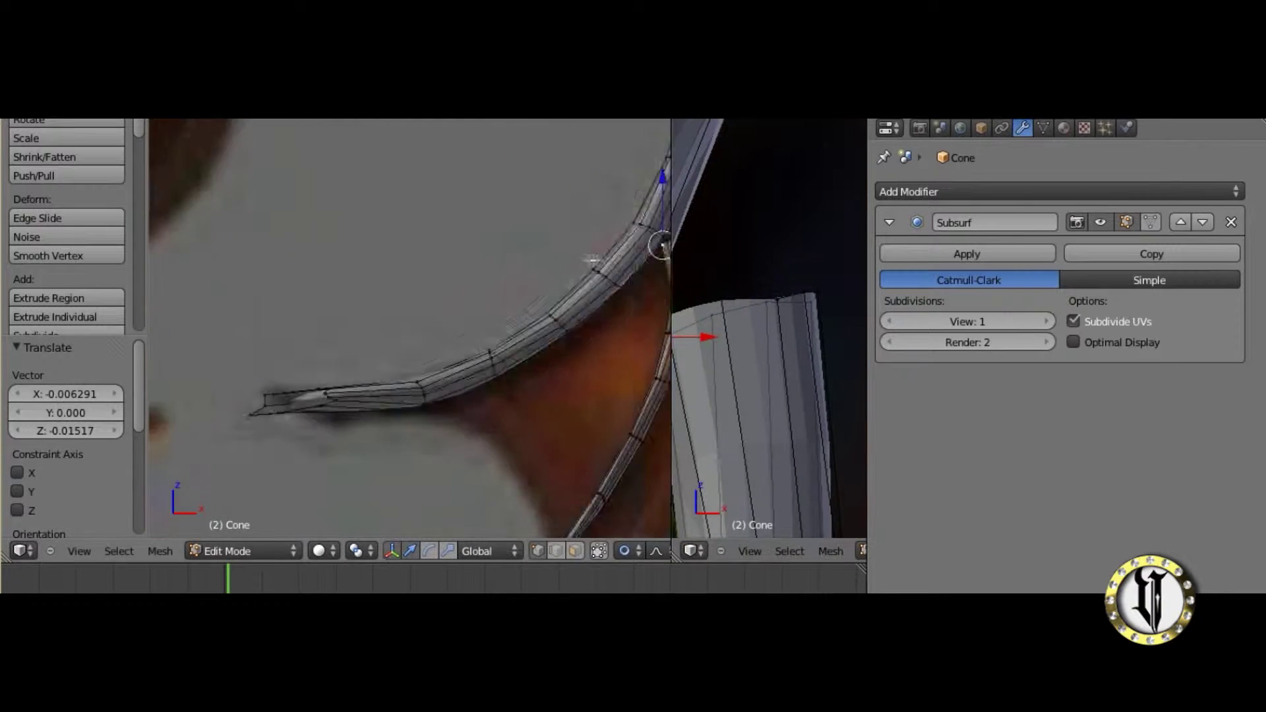
Try bridging the short bone's rim to the hole in the innermost bone with new faces, and undo them.
shift+middle_drag(592, 260, 550, 311)
scroll(330, 257, up, 12)
middle_drag(784, 280, 756, 379)
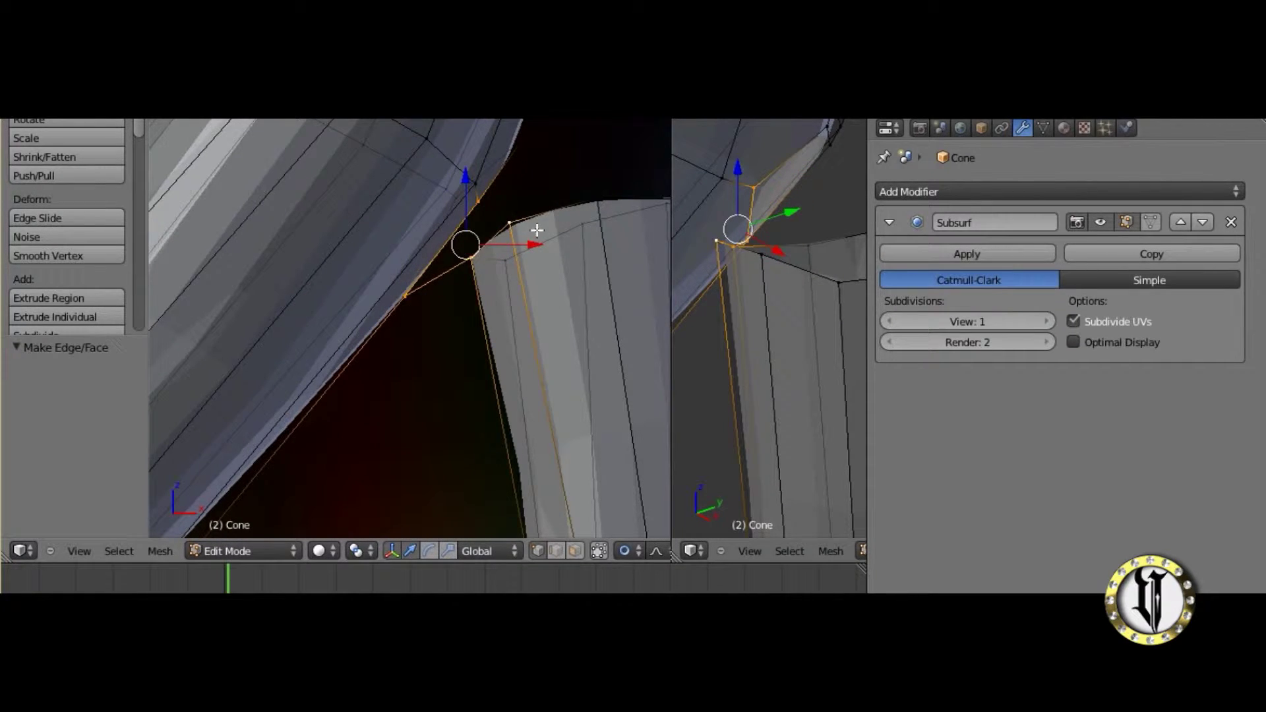
middle_drag(539, 230, 355, 238)
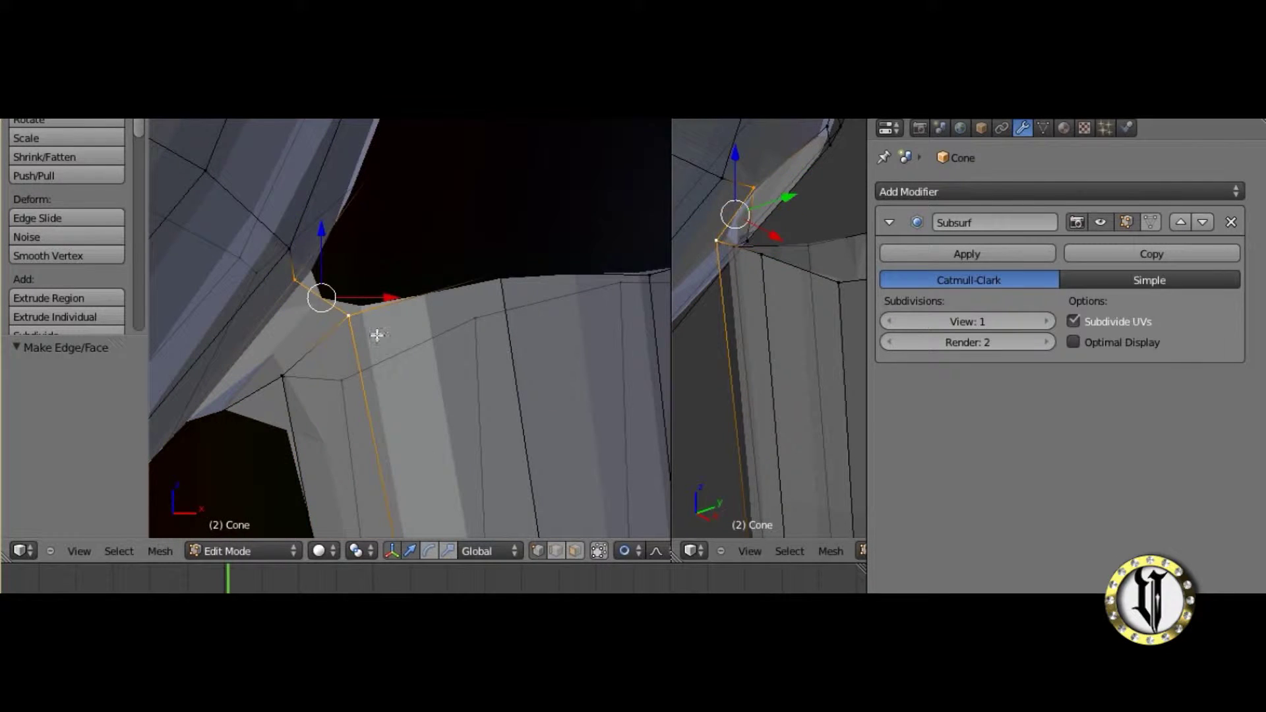
key(ctrl+z)
key(ctrl+z)
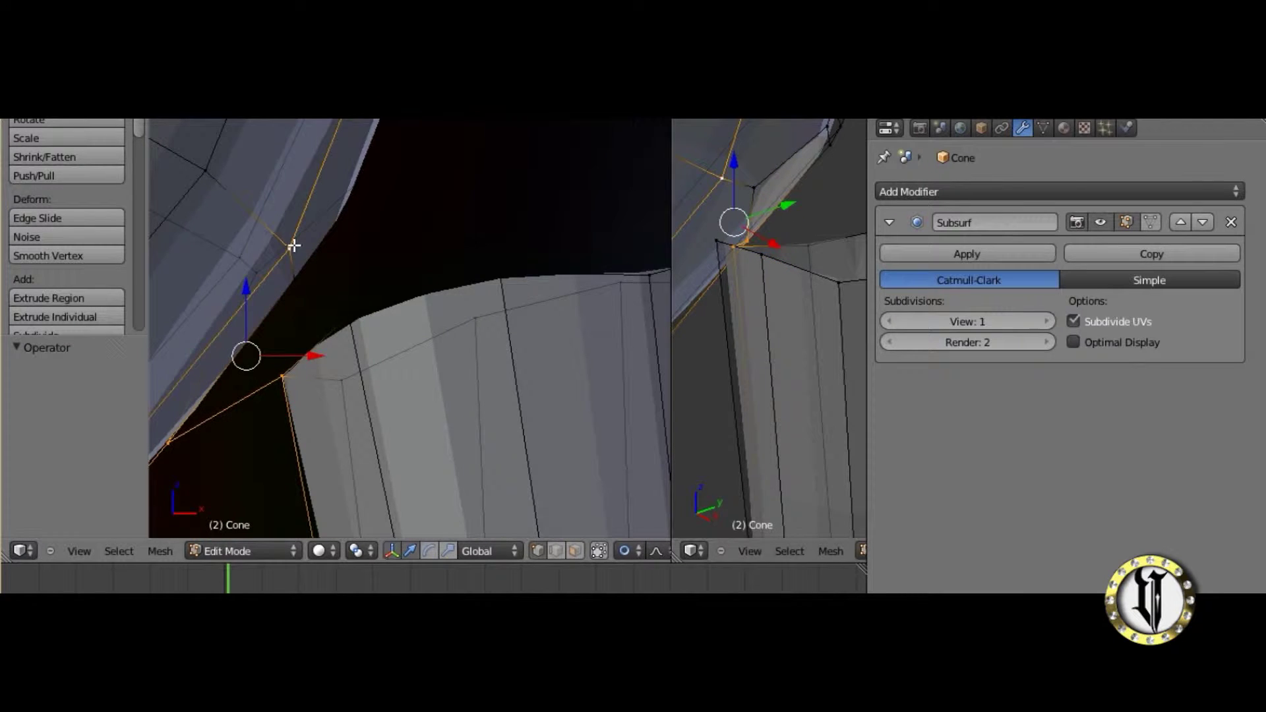
Select the vertices across the gap between the two bones, try filling them with a face, and undo it.
shift+scroll(295, 245, down, 1)
scroll(523, 300, up, 1)
scroll(639, 286, down, 1)
shift+middle_drag(380, 308, 455, 272)
shift+right_click(252, 375)
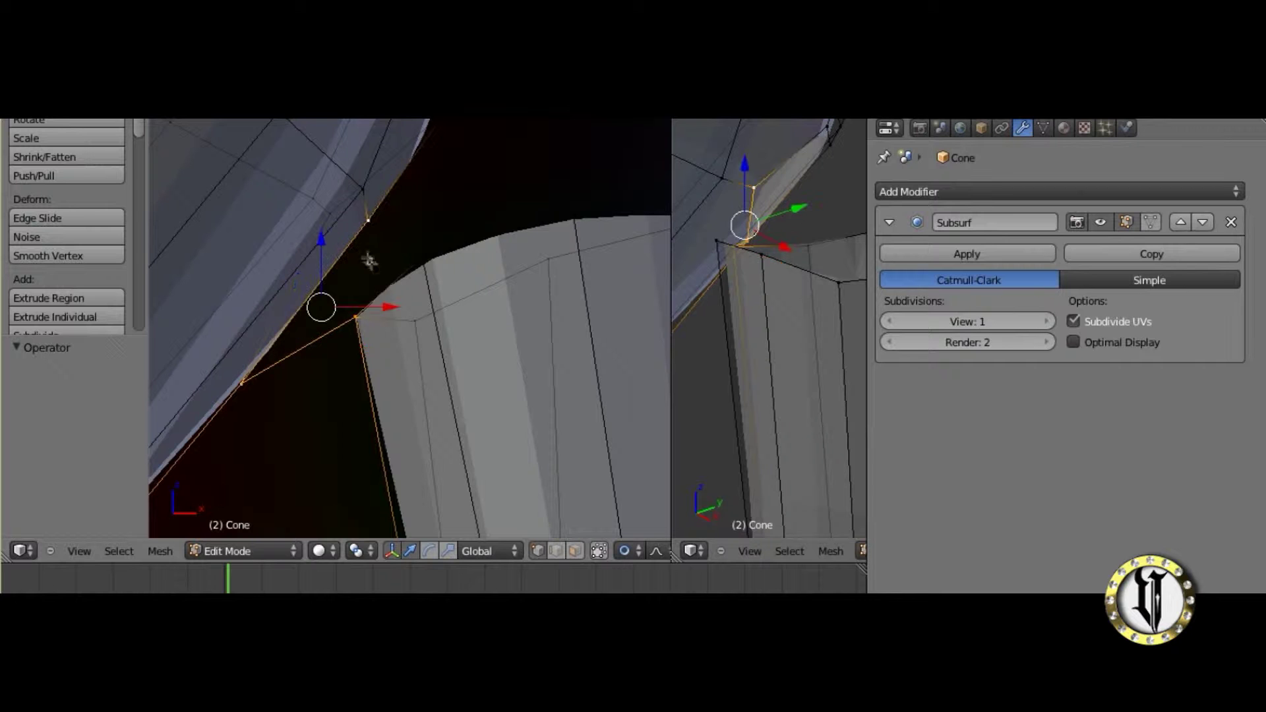
shift+scroll(400, 279, up, 1)
key(f)
scroll(390, 297, up, 2)
key(ctrl+z)
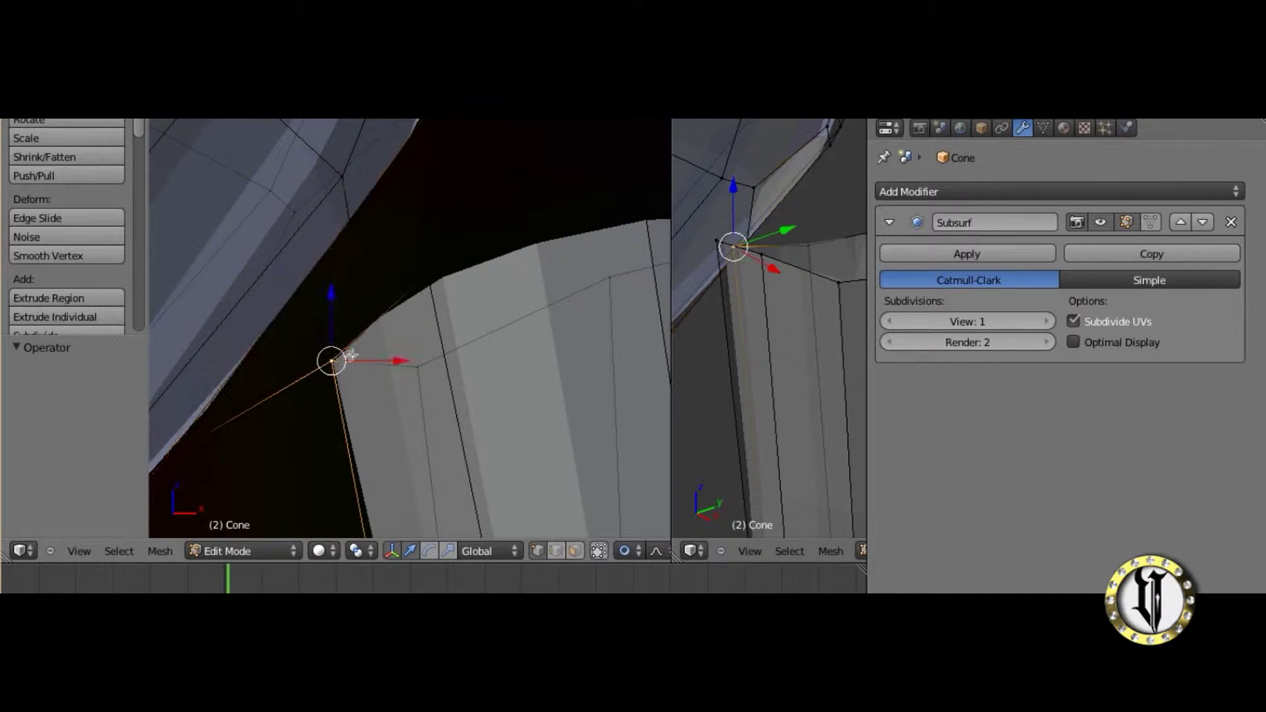
Undo the bridging, hole and knife-cut edits back to the innermost bone's intact vertex.
scroll(350, 356, down, 6)
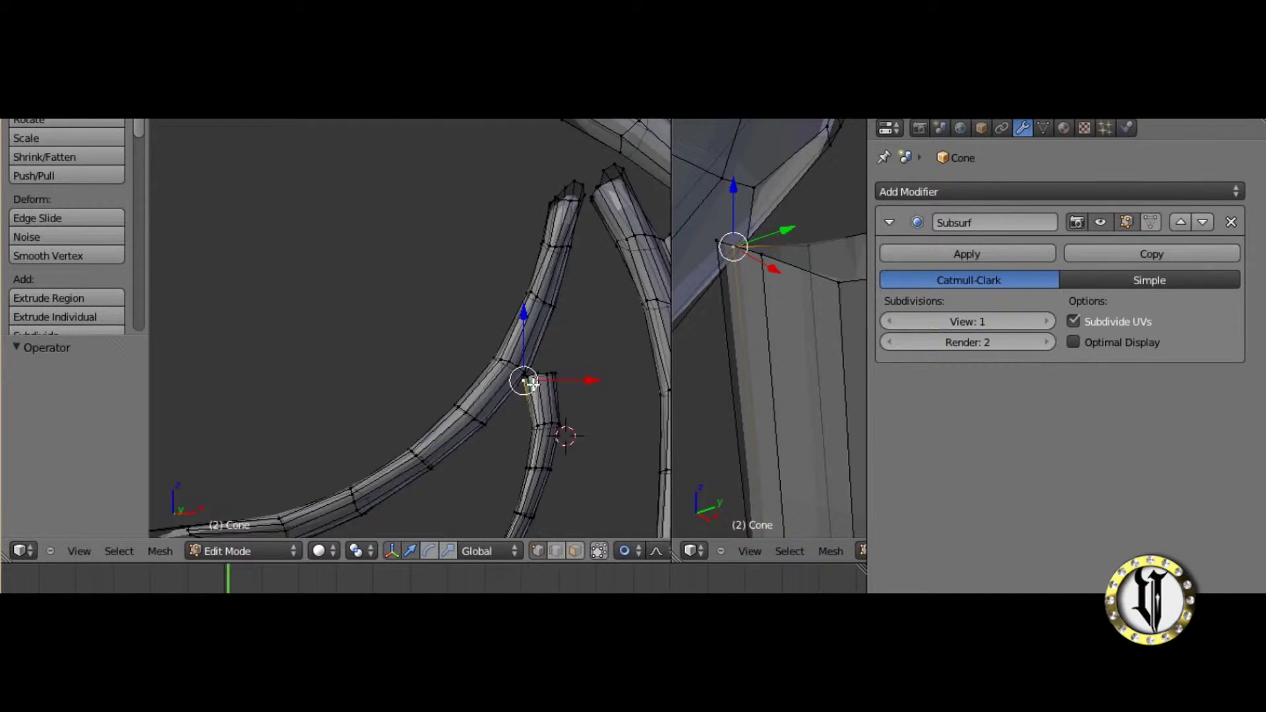
scroll(531, 383, up, 8)
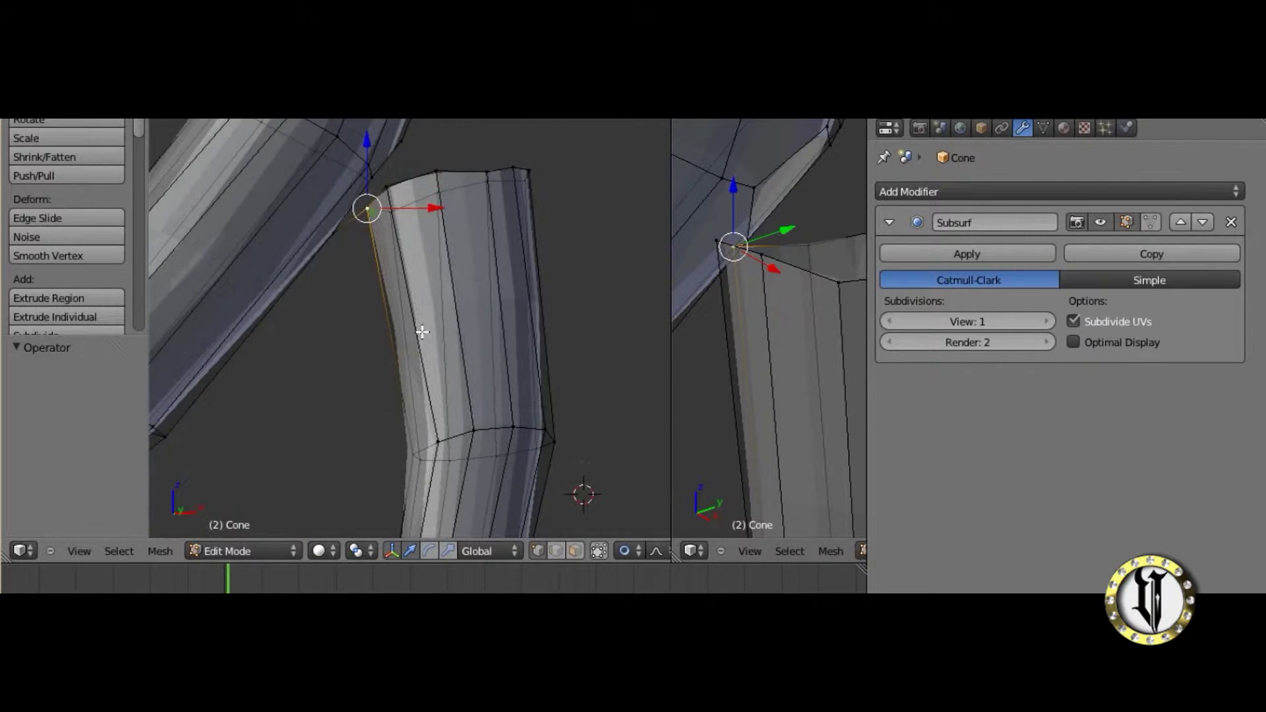
scroll(422, 332, down, 4)
scroll(364, 280, up, 5)
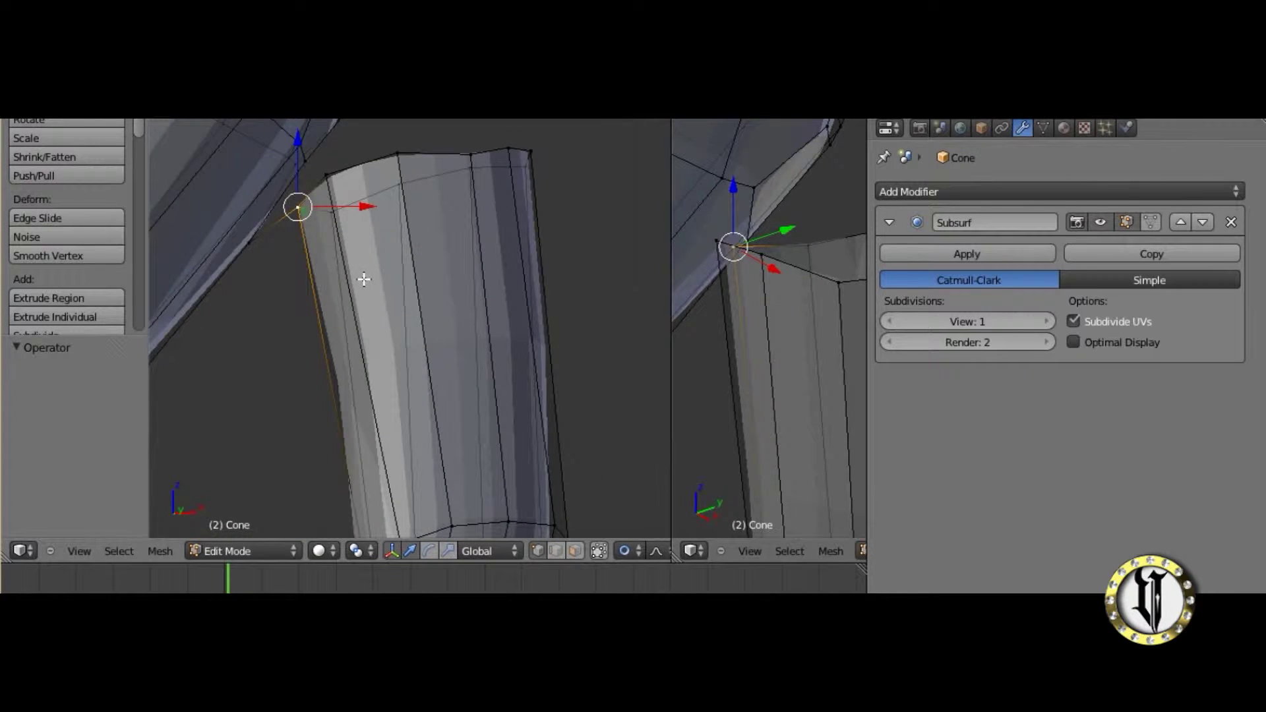
scroll(364, 279, down, 6)
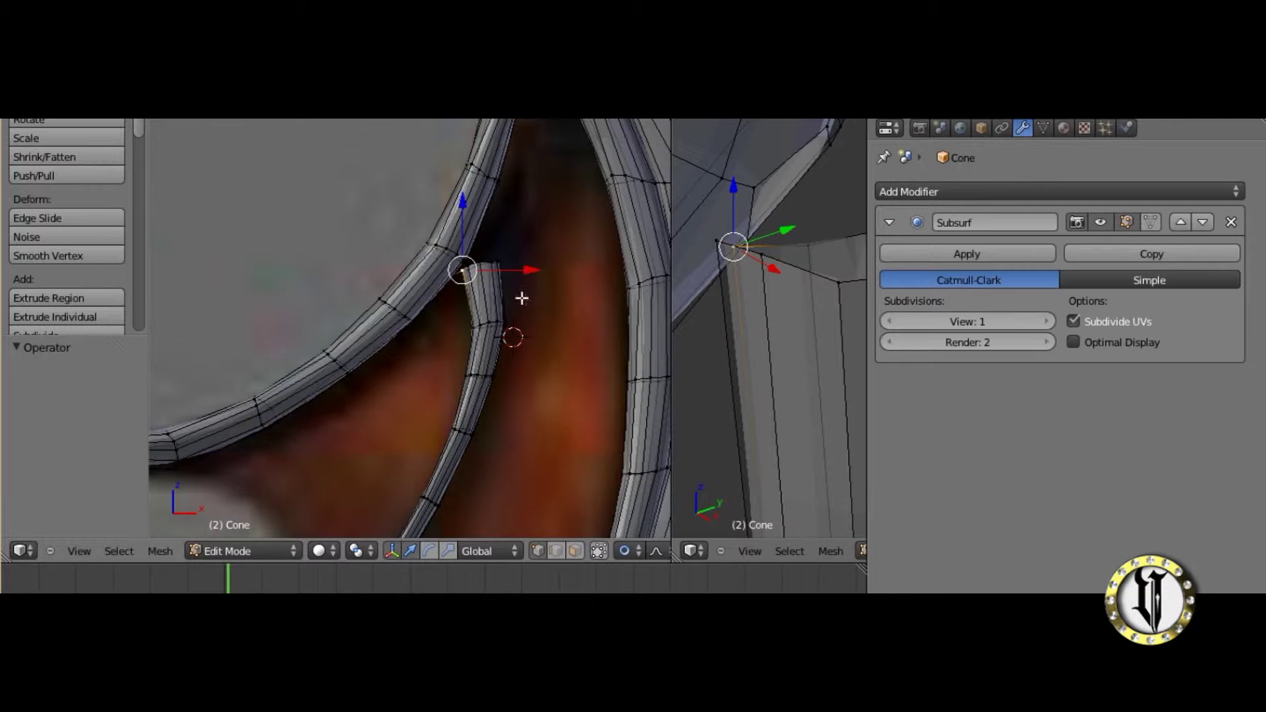
scroll(376, 285, up, 5)
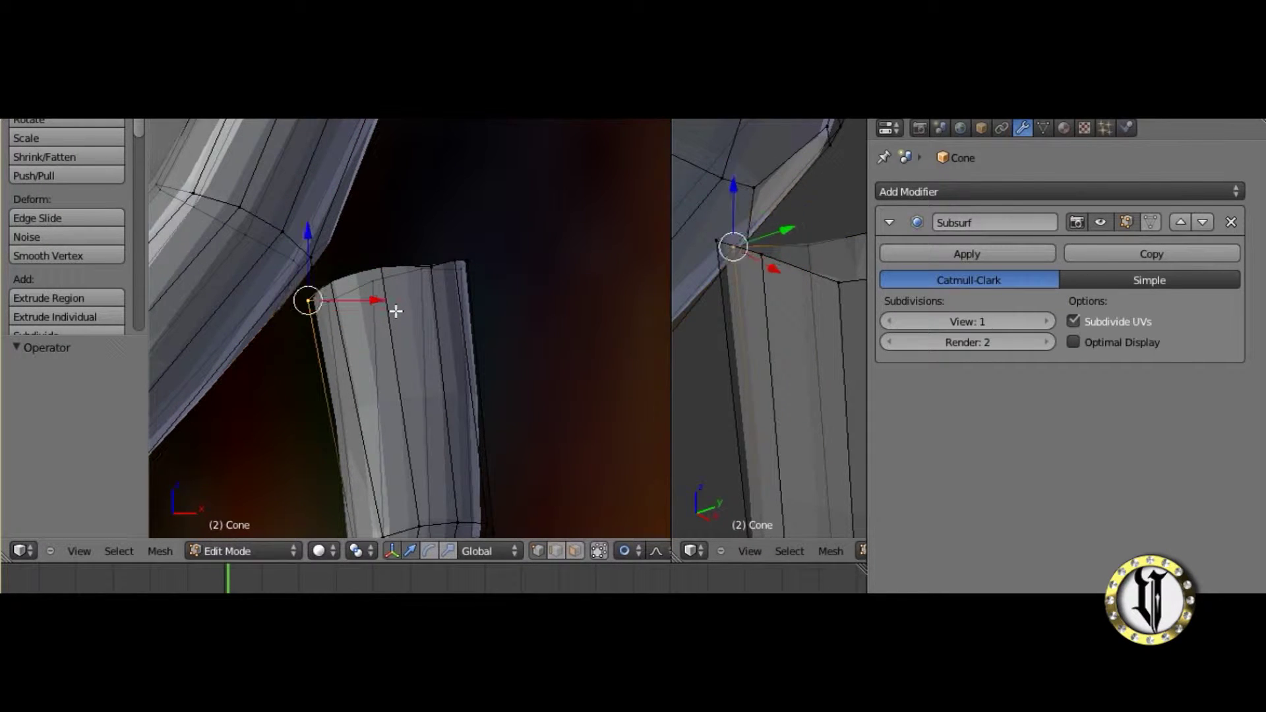
key(ctrl+z)
key(ctrl+z)
key(ctrl+z)
key(ctrl+z)
key(ctrl+z)
key(ctrl+z)
key(ctrl+z)
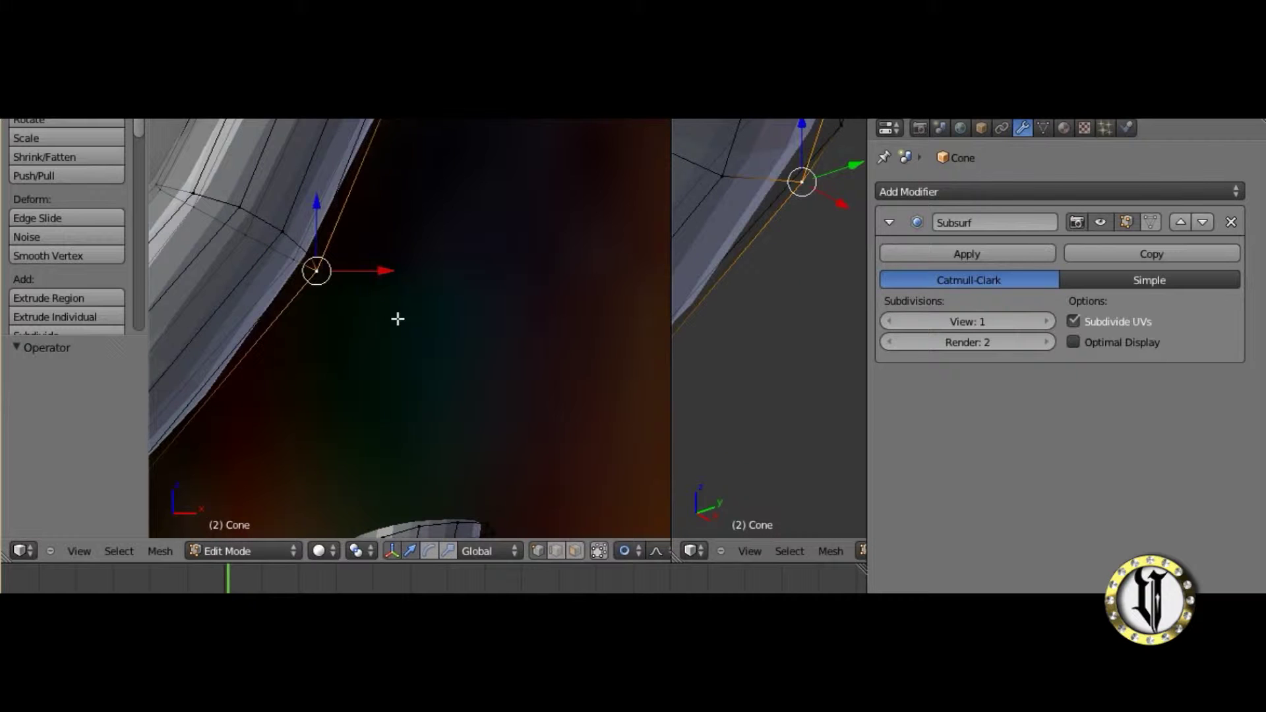
Reveal the hidden geometry and move the short bone's rim corner about -0.002 in X and -0.022 in Z.
scroll(398, 318, down, 6)
scroll(371, 389, up, 2)
key(a)
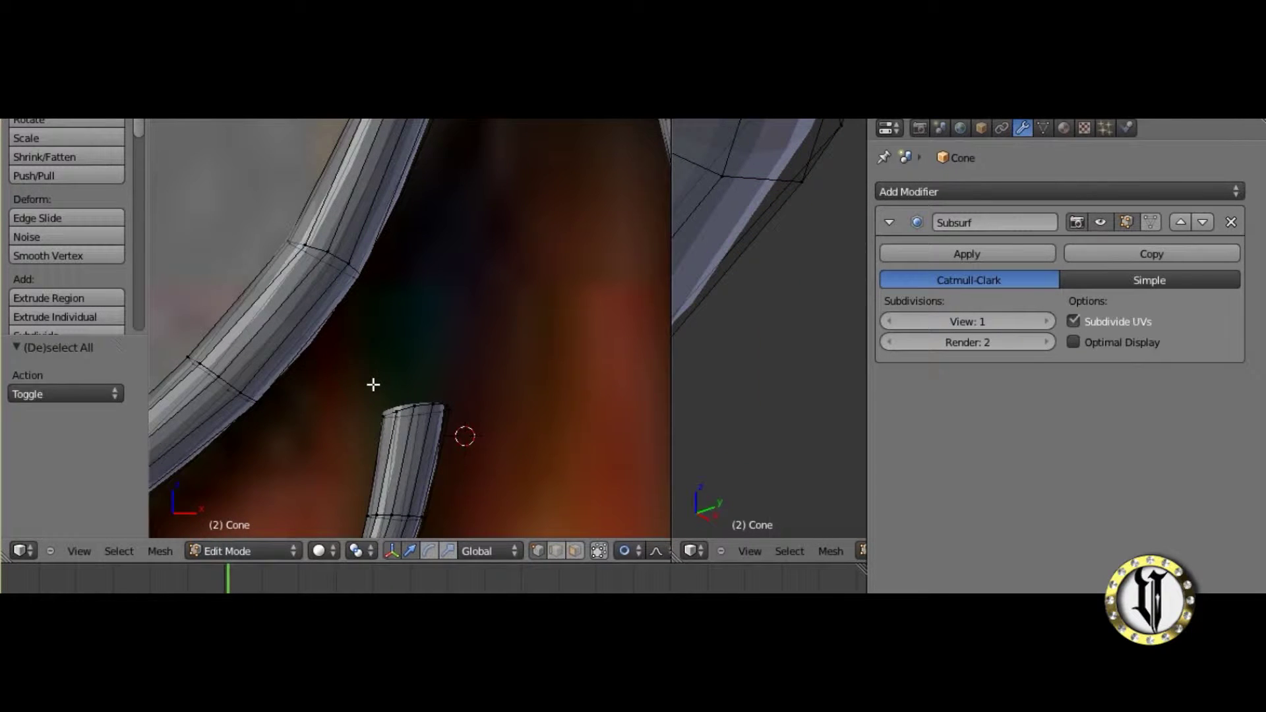
key(alt+h)
right_click(372, 259)
key(g)
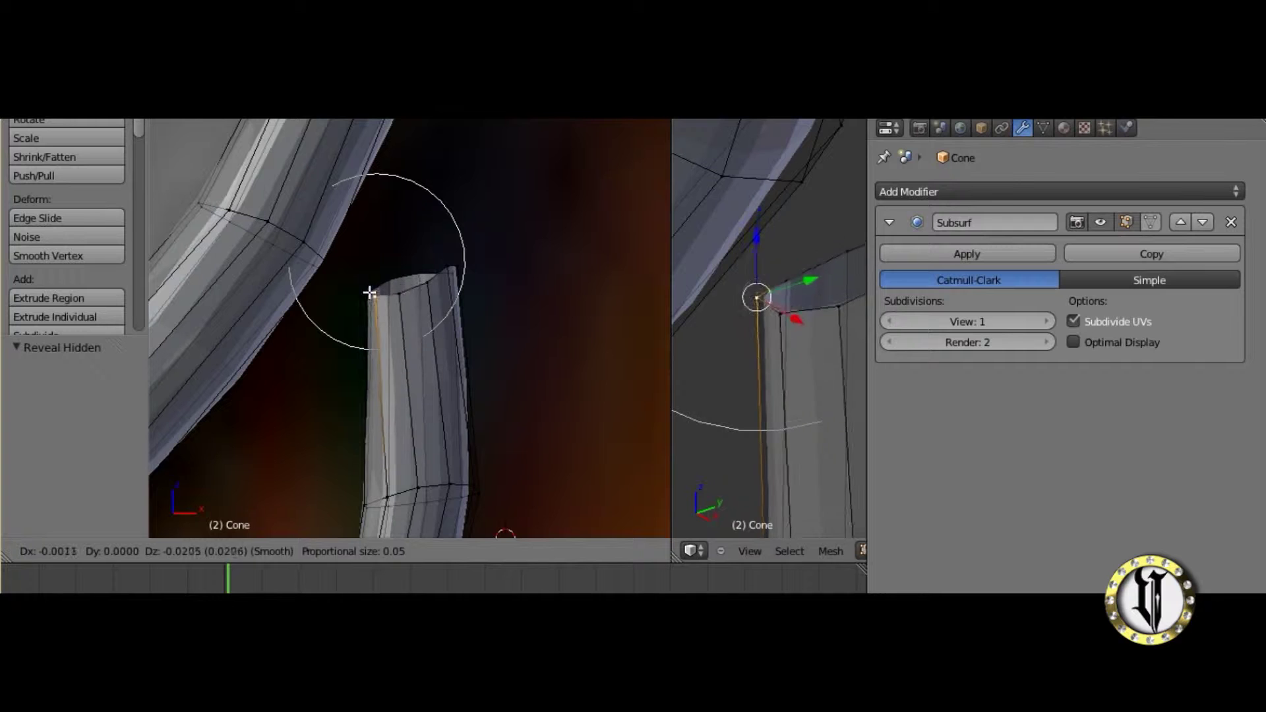
click(385, 289)
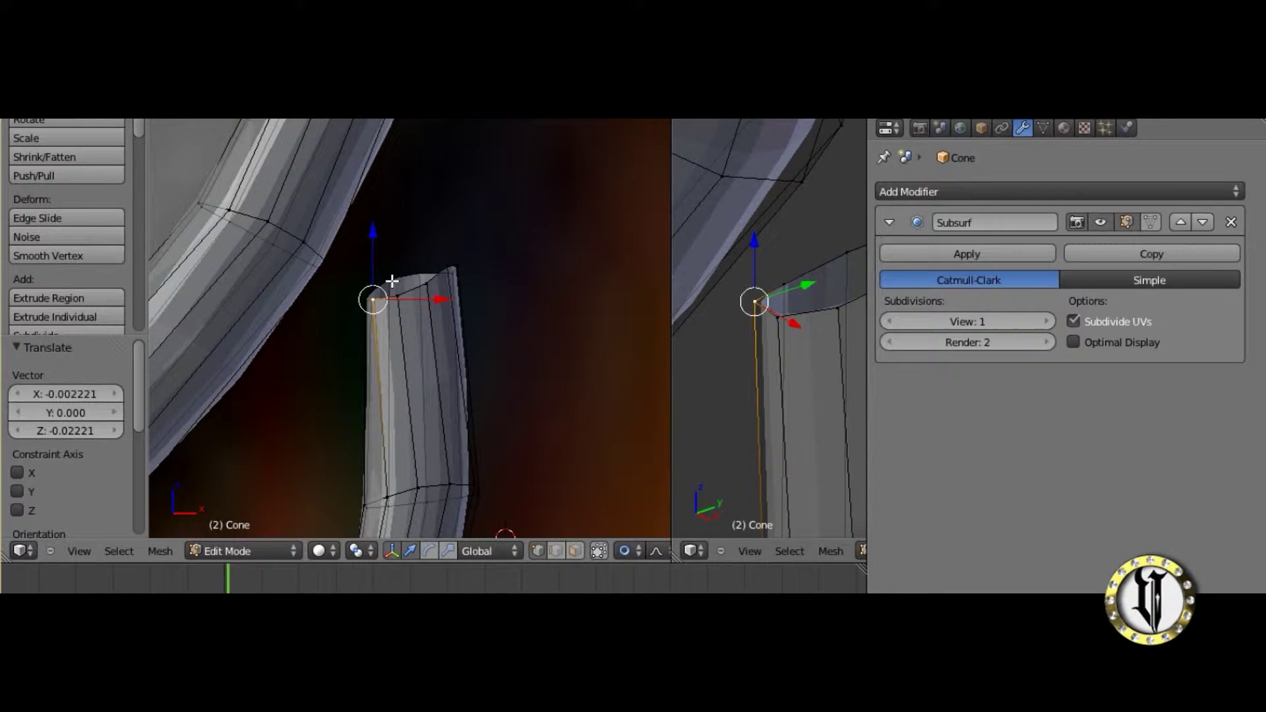
Extrude the short bone's rim about -0.020 in X and 0.030 in Z, then shift its end about -0.011 in X and 0.007 in Z.
key(g)
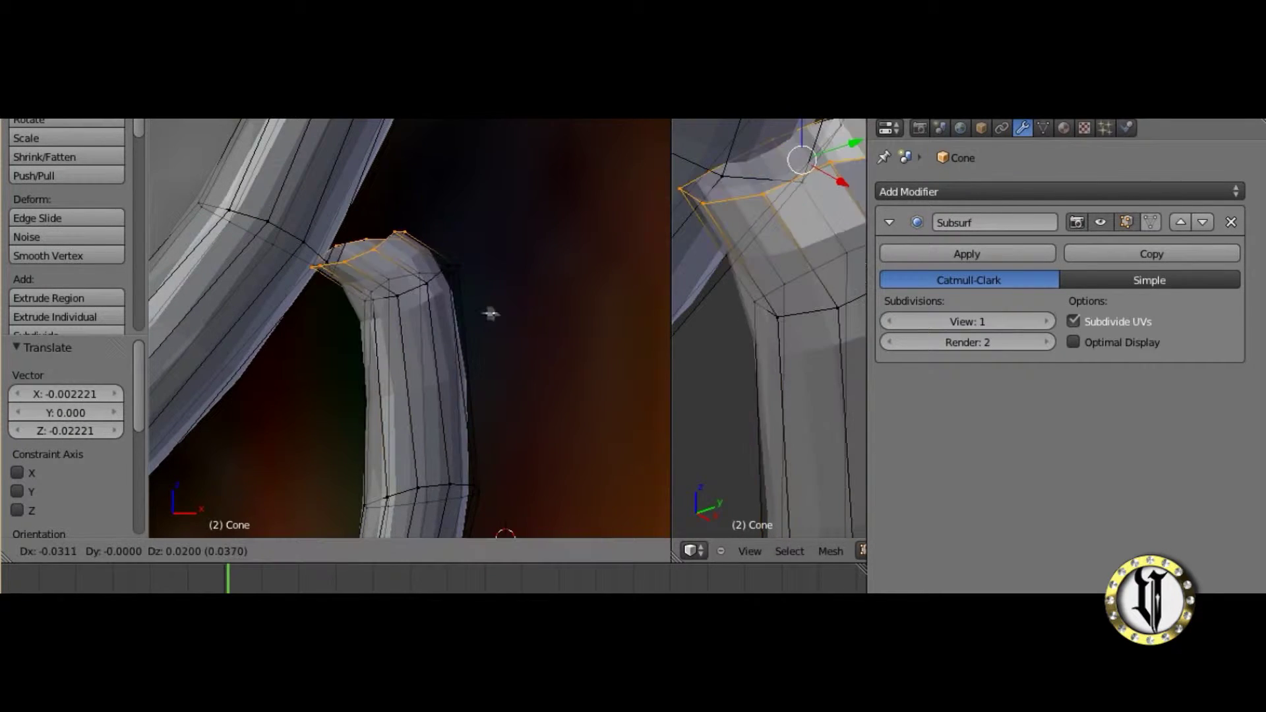
click(503, 296)
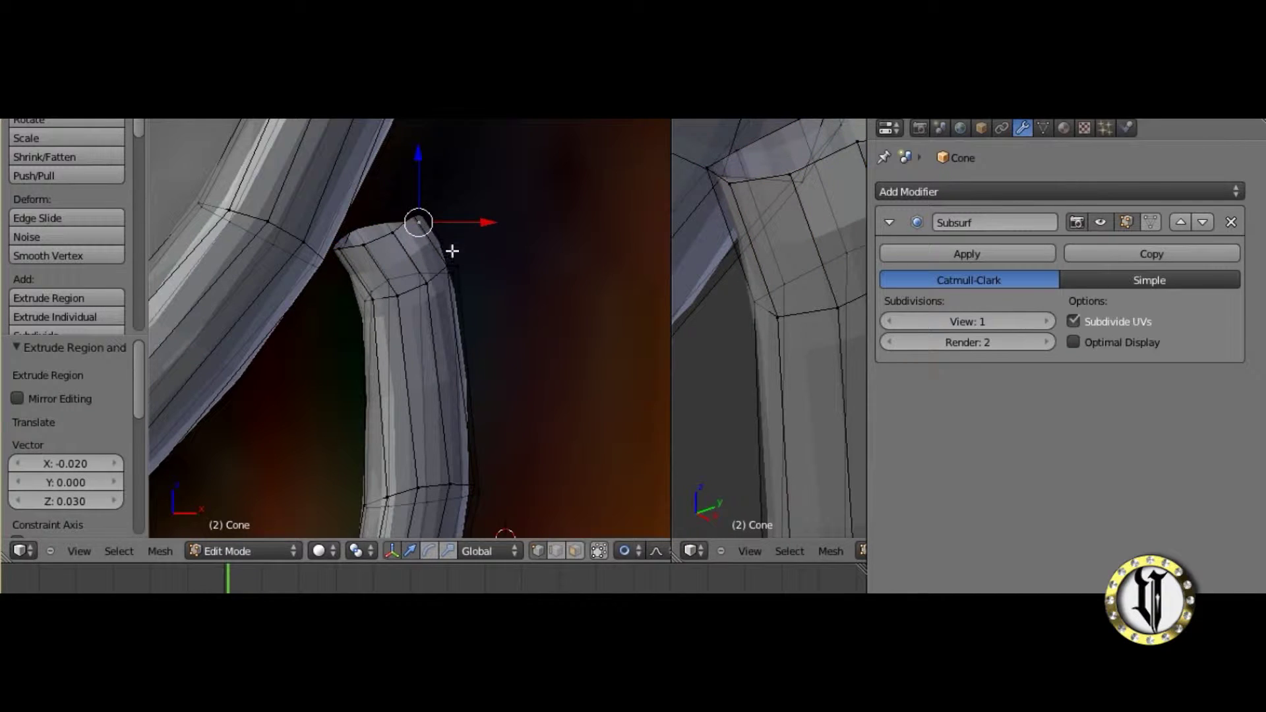
click(435, 242)
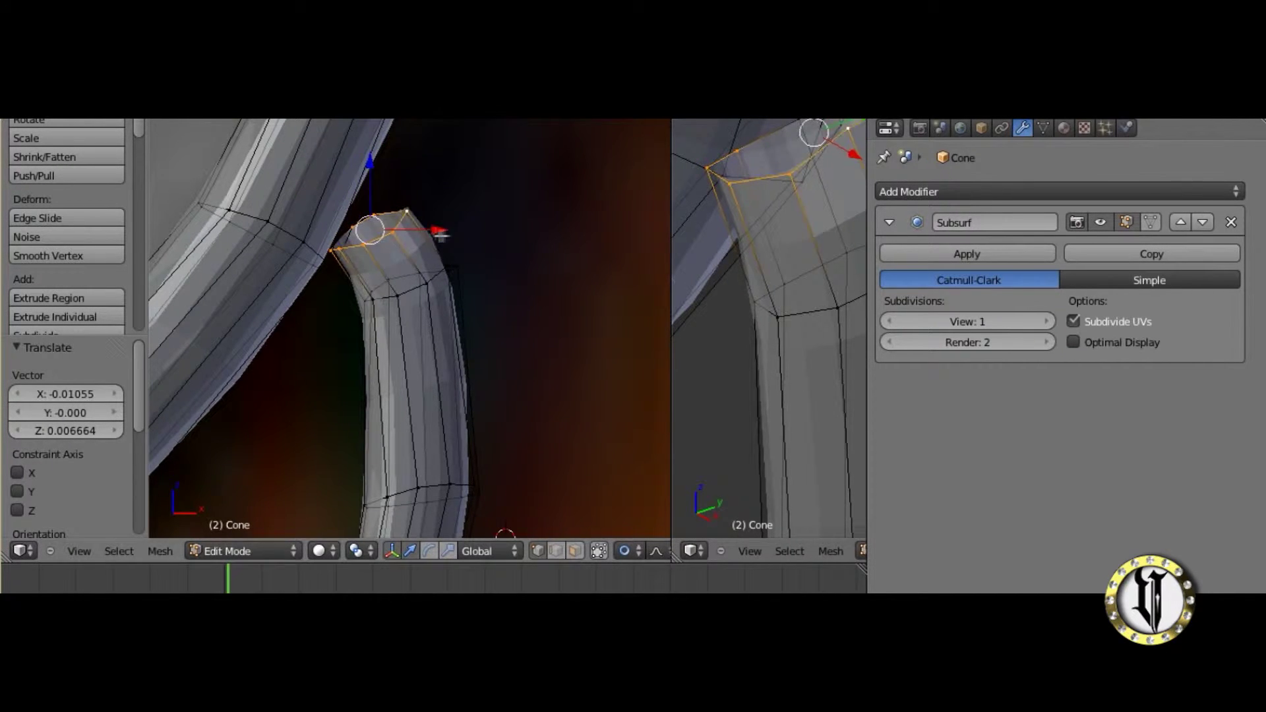
key(g)
right_click(483, 240)
key(r)
right_click(492, 245)
Move the extruded rim into the innermost bone and rotate it by -10° and again by -20° to follow the bend.
scroll(475, 359, down, 11)
scroll(465, 348, up, 6)
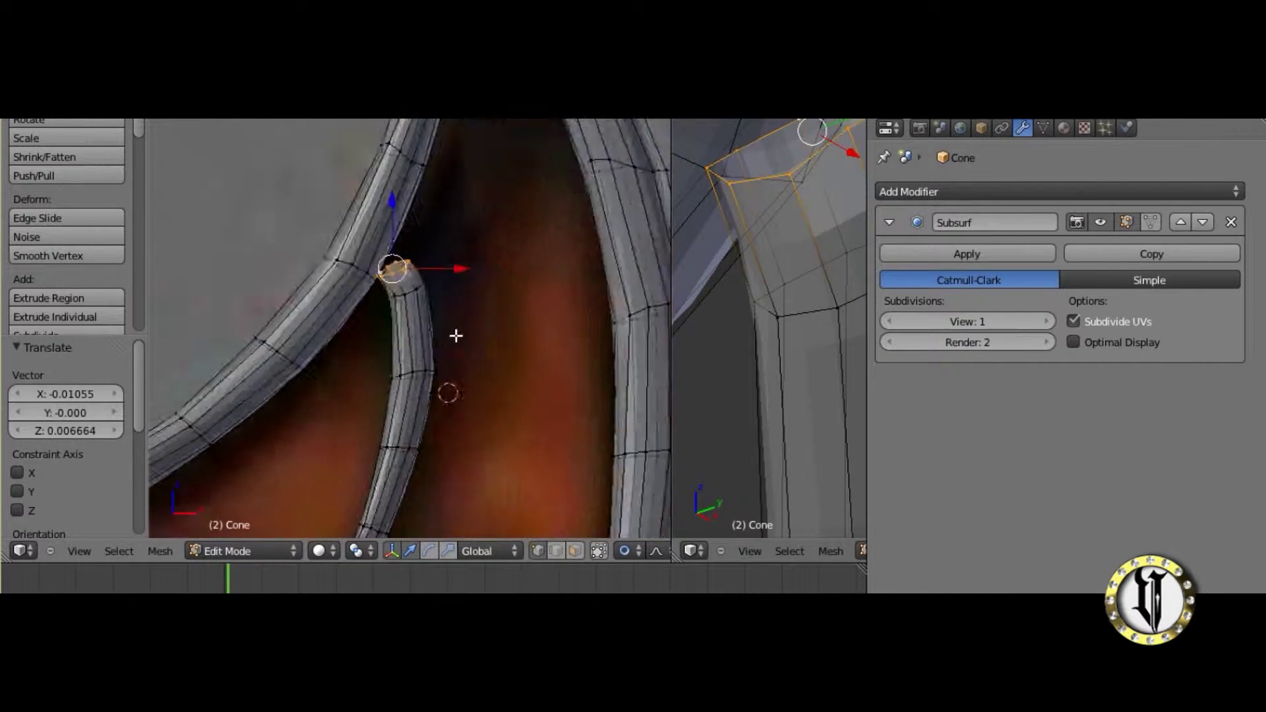
scroll(455, 336, up, 2)
key(g)
click(478, 322)
key(r)
click(486, 288)
key(g)
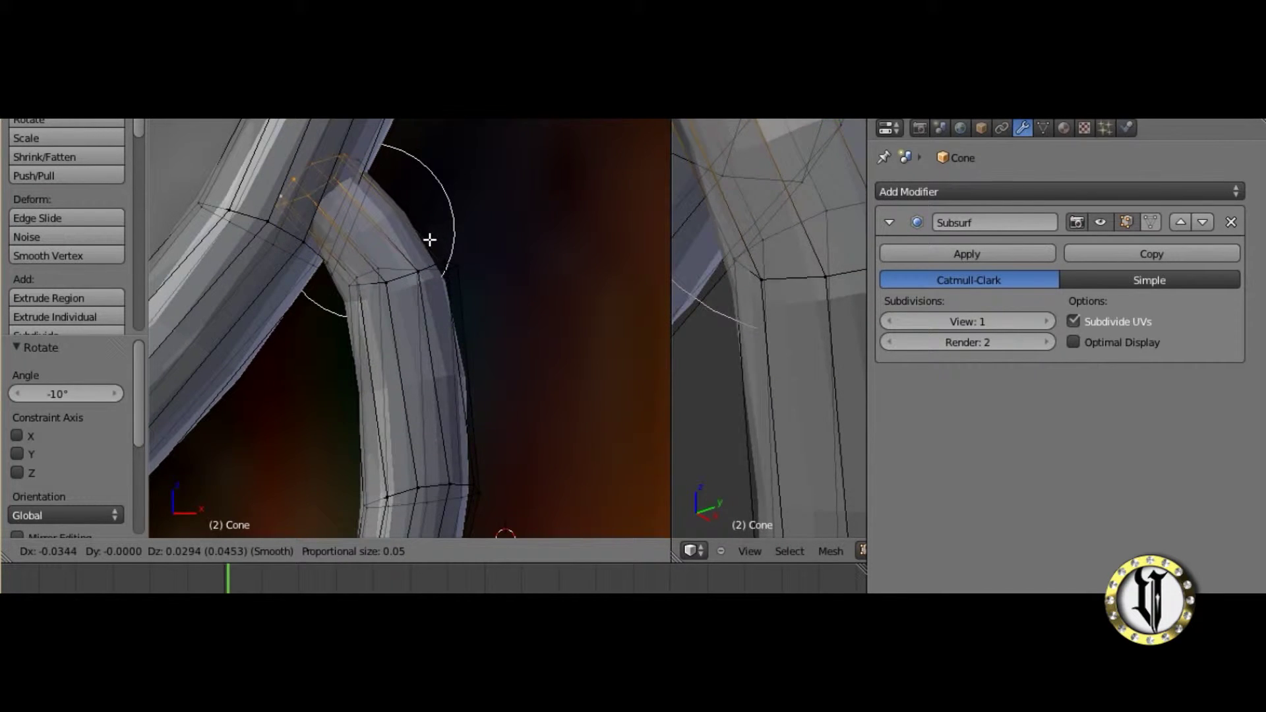
click(488, 252)
key(r)
click(469, 223)
Move the vertex on the inner side of the short bone's bend about 0.004 in X and -0.001 in Z.
right_click(353, 284)
key(g)
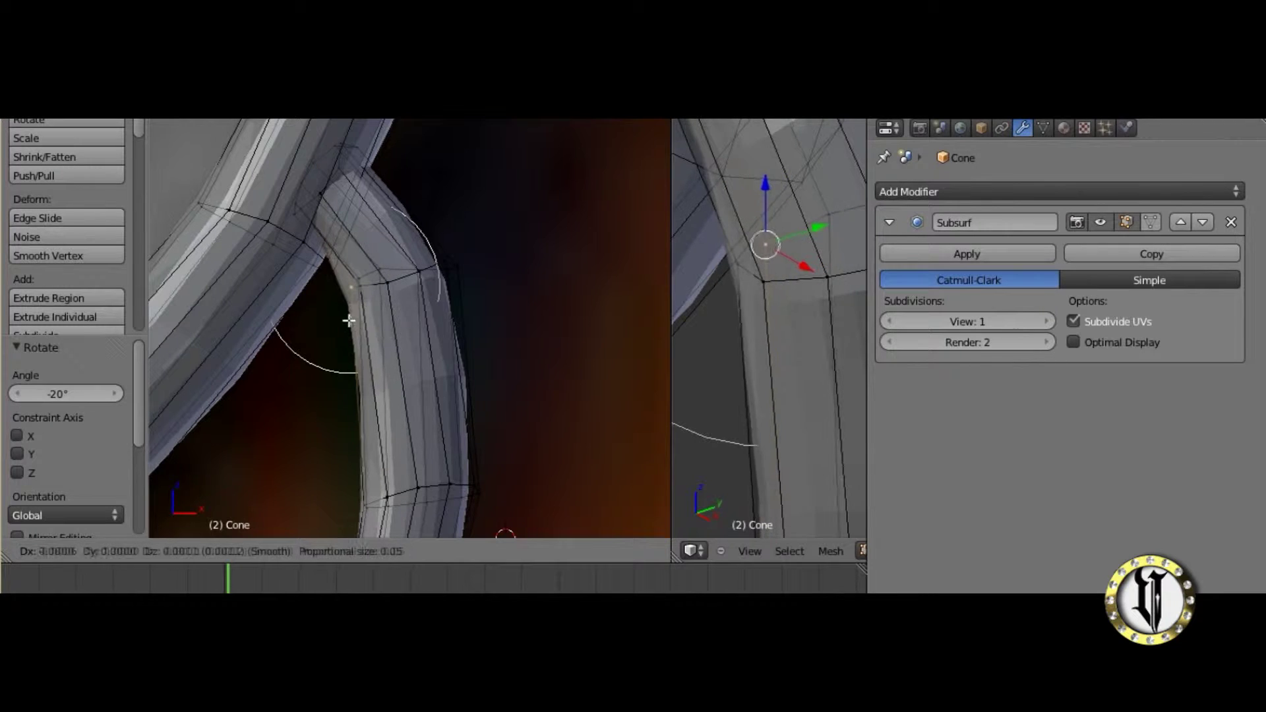
click(356, 321)
scroll(409, 330, down, 3)
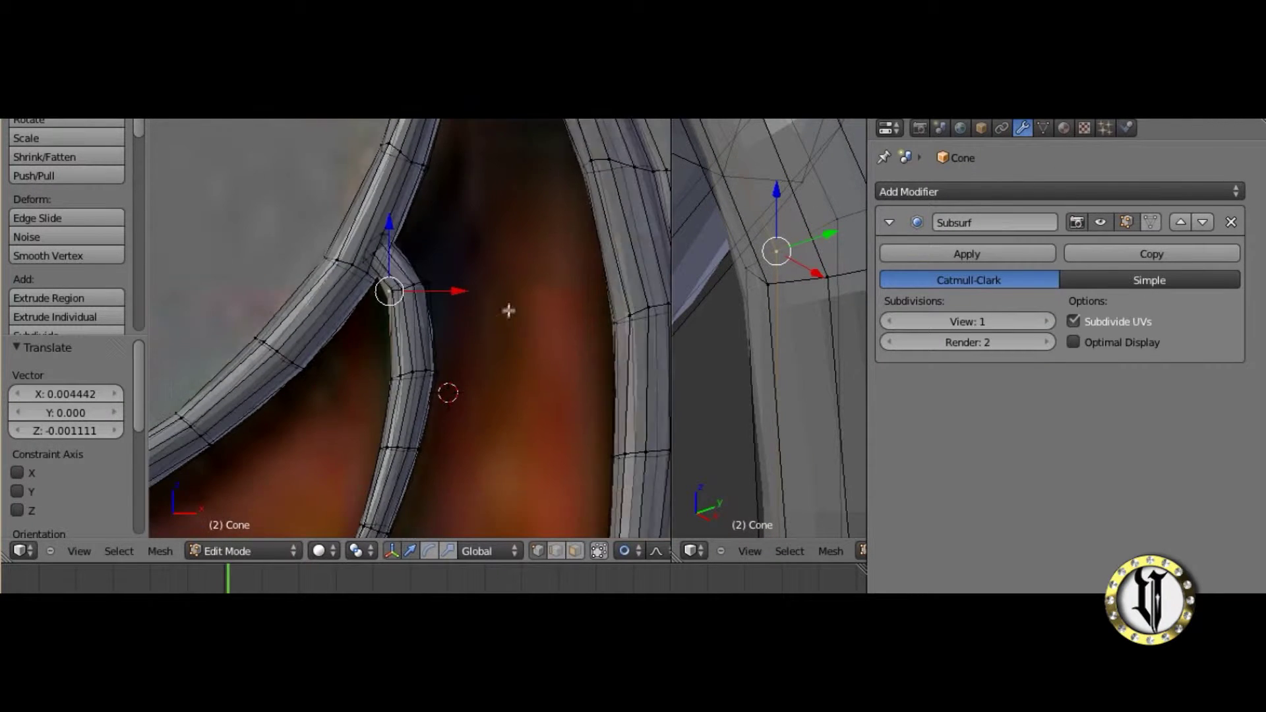
Examine the whole wing against the reference image in Object Mode.
key(Tab)
scroll(439, 402, down, 3)
middle_drag(438, 402, 488, 407)
scroll(430, 401, up, 3)
scroll(430, 400, down, 8)
scroll(551, 387, up, 8)
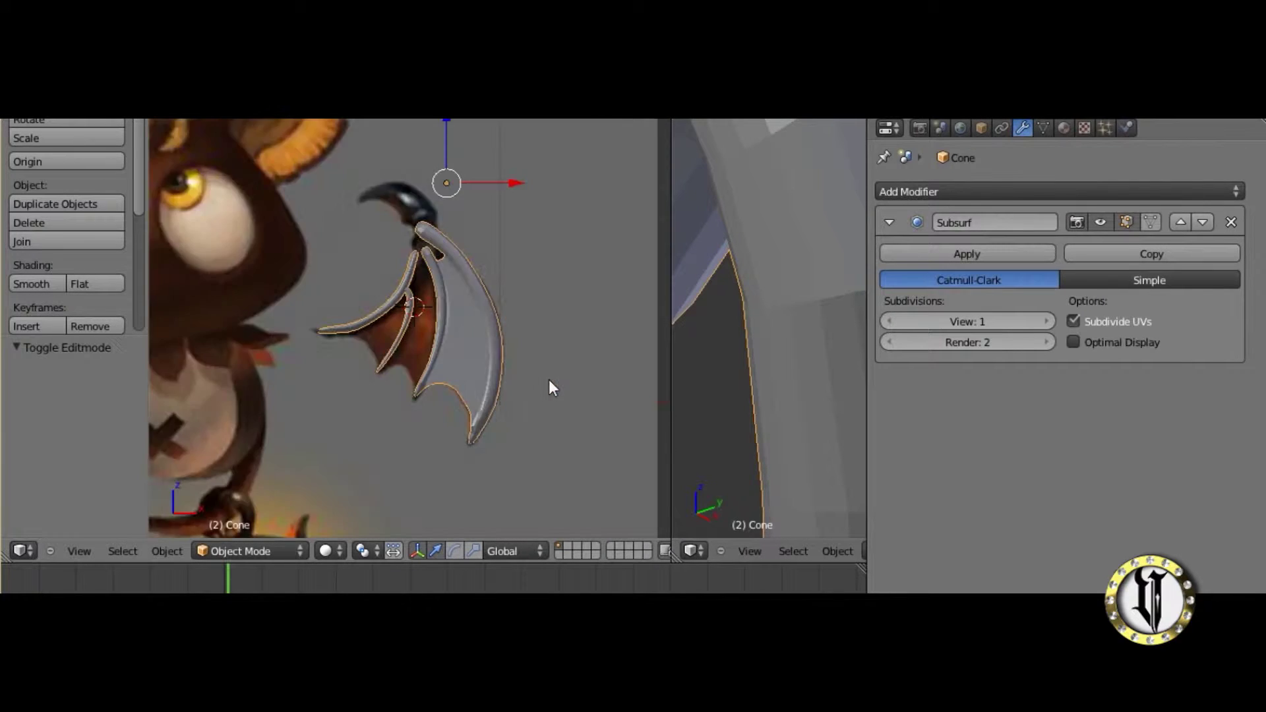
scroll(467, 263, down, 5)
Return to Edit Mode, extrude the membrane's upper edge about -0.080 in X and 0.110 in Z, and scale it to 0.6.
click(251, 551)
click(228, 510)
scroll(305, 388, up, 8)
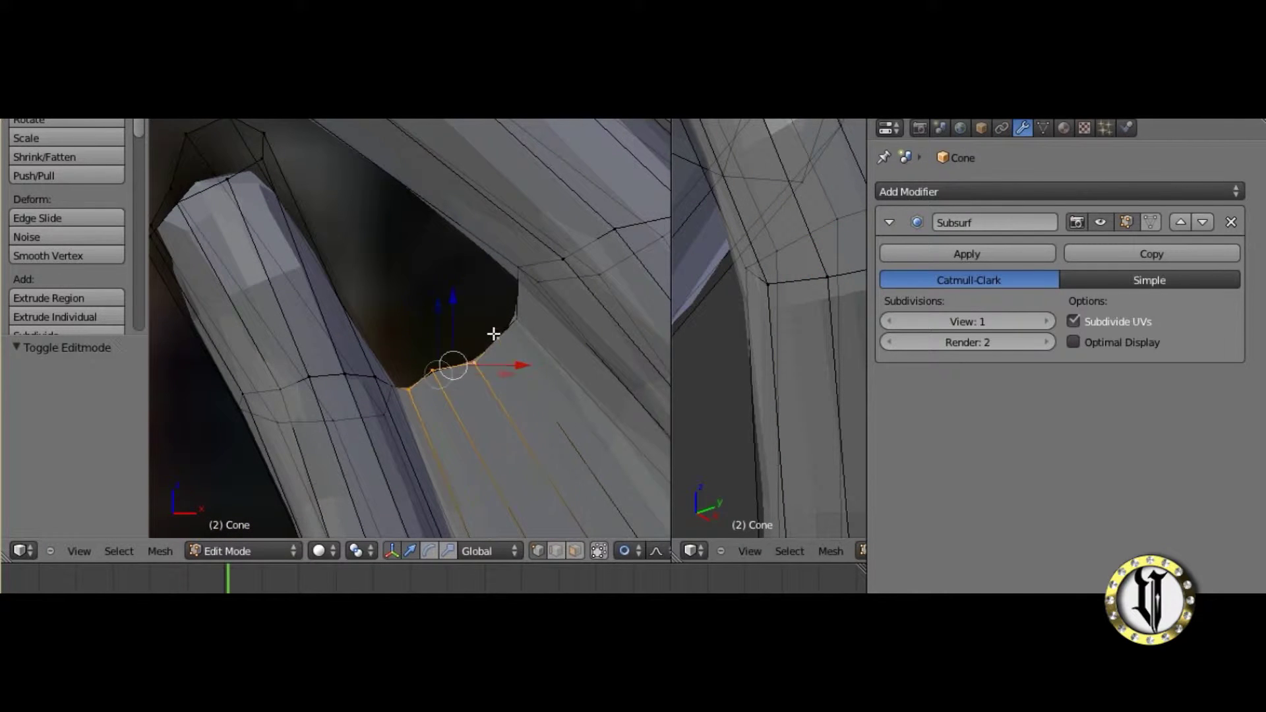
key(g)
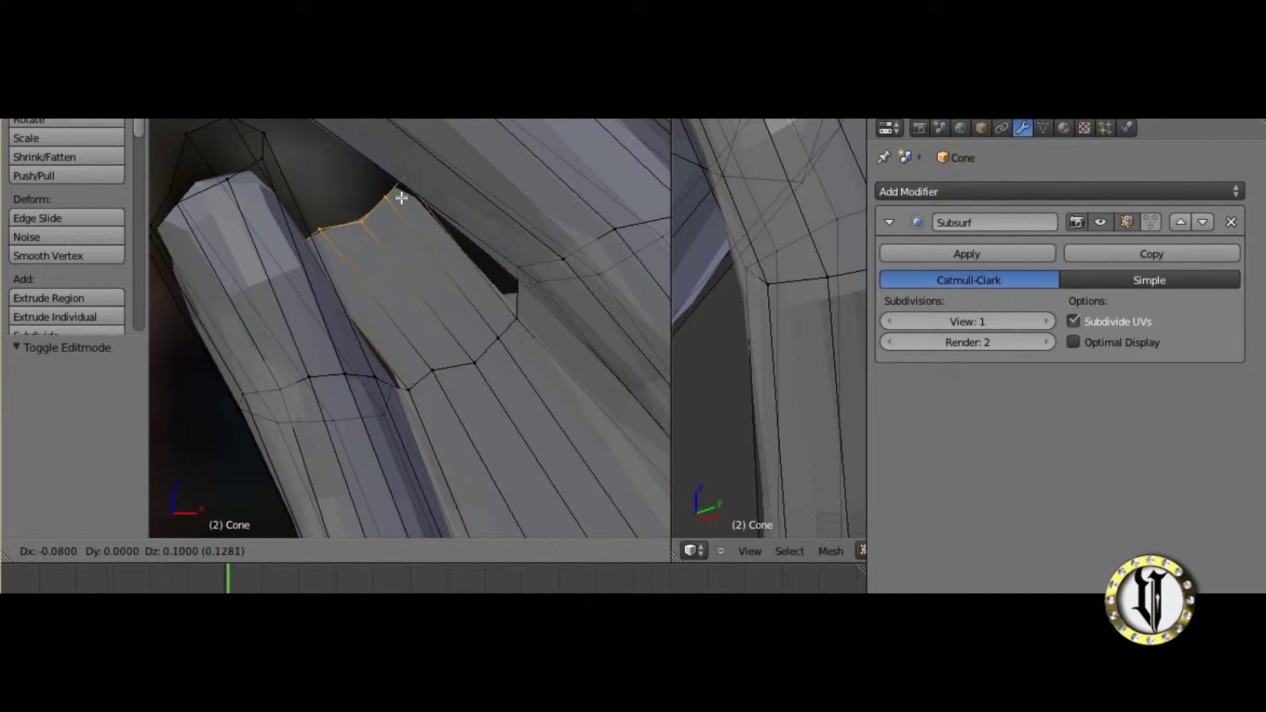
click(380, 195)
key(s)
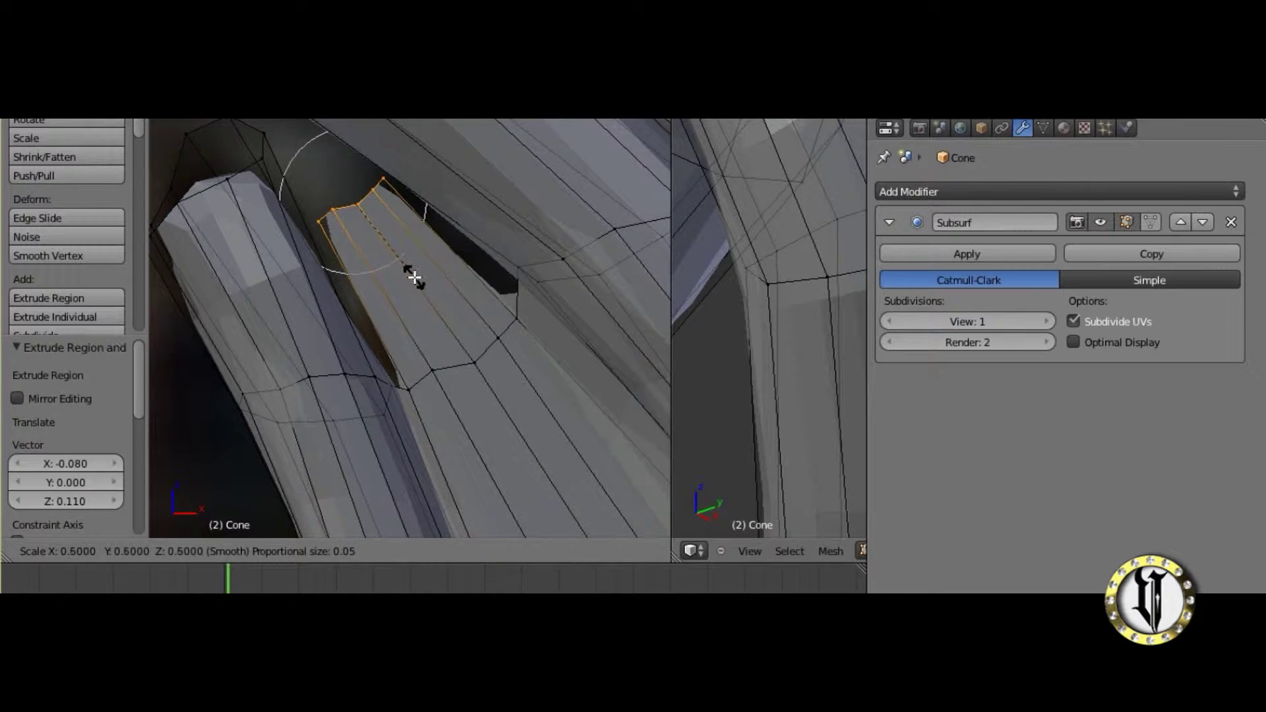
click(417, 289)
Fill the gap between the extruded membrane strip and the neighbouring bone's end with a face.
shift+middle_drag(417, 289, 458, 308)
scroll(438, 321, up, 2)
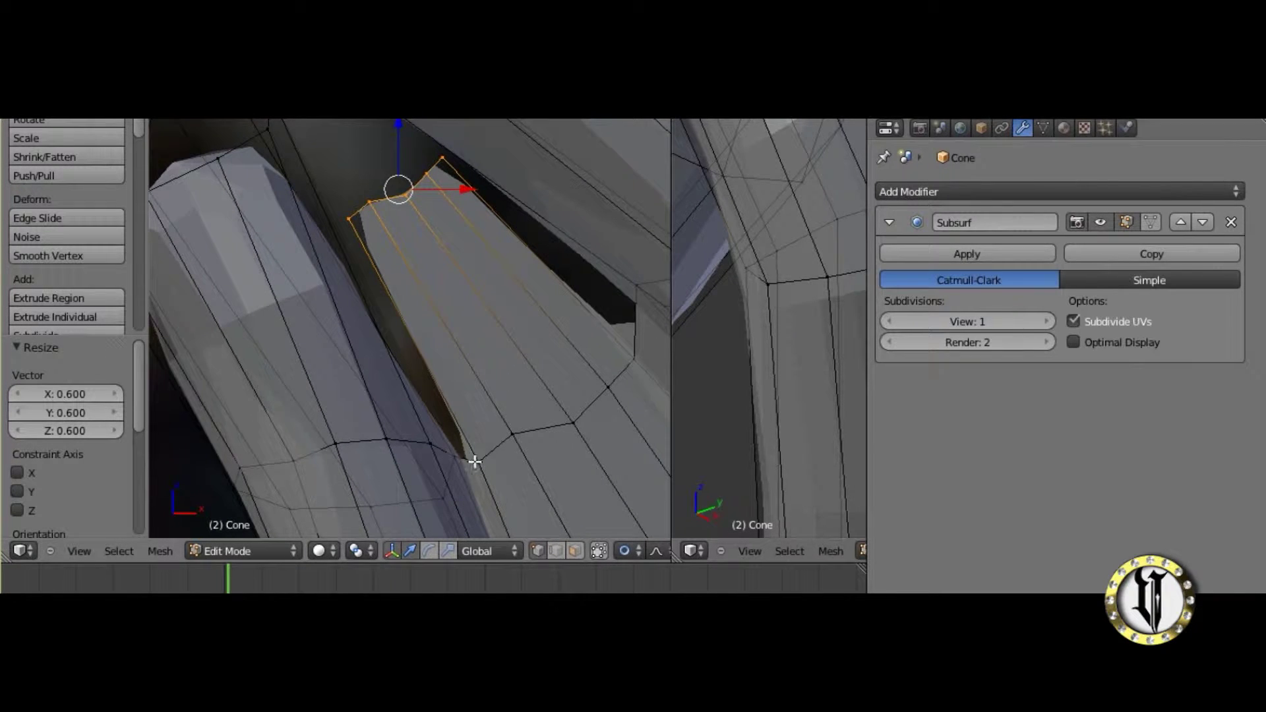
middle_drag(380, 298, 561, 363)
scroll(745, 354, down, 8)
scroll(745, 355, up, 8)
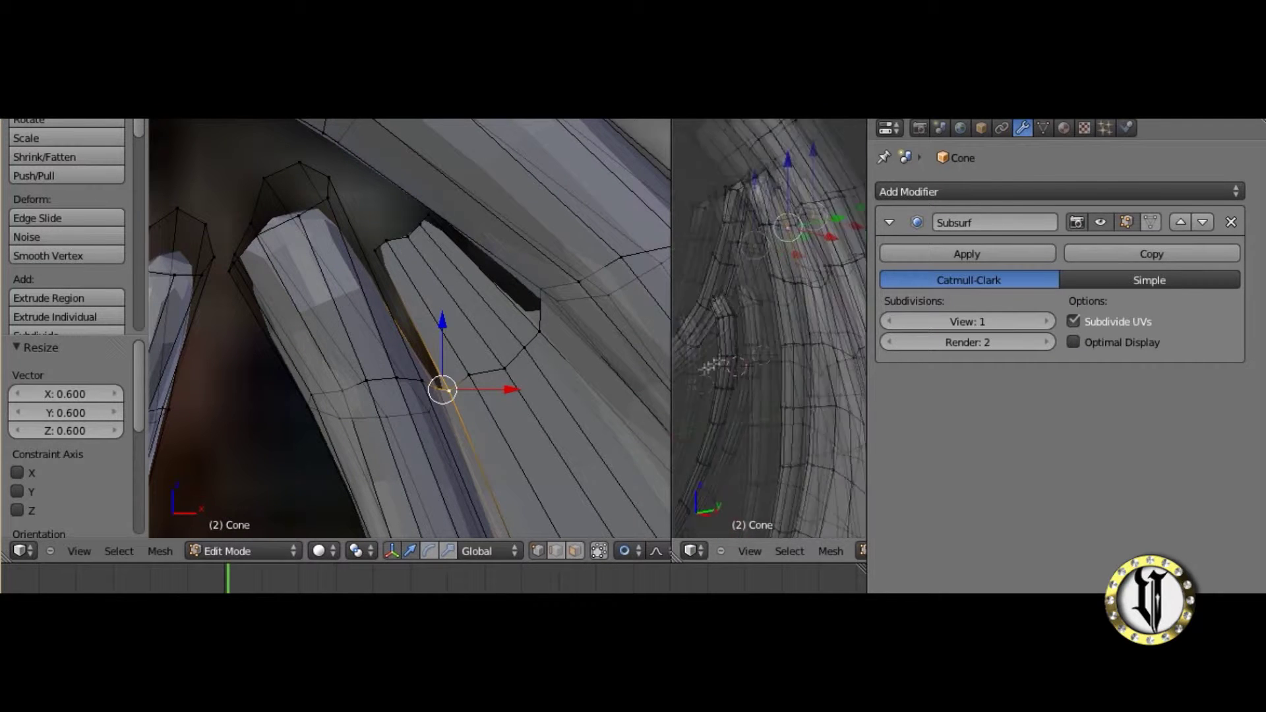
middle_drag(752, 350, 705, 330)
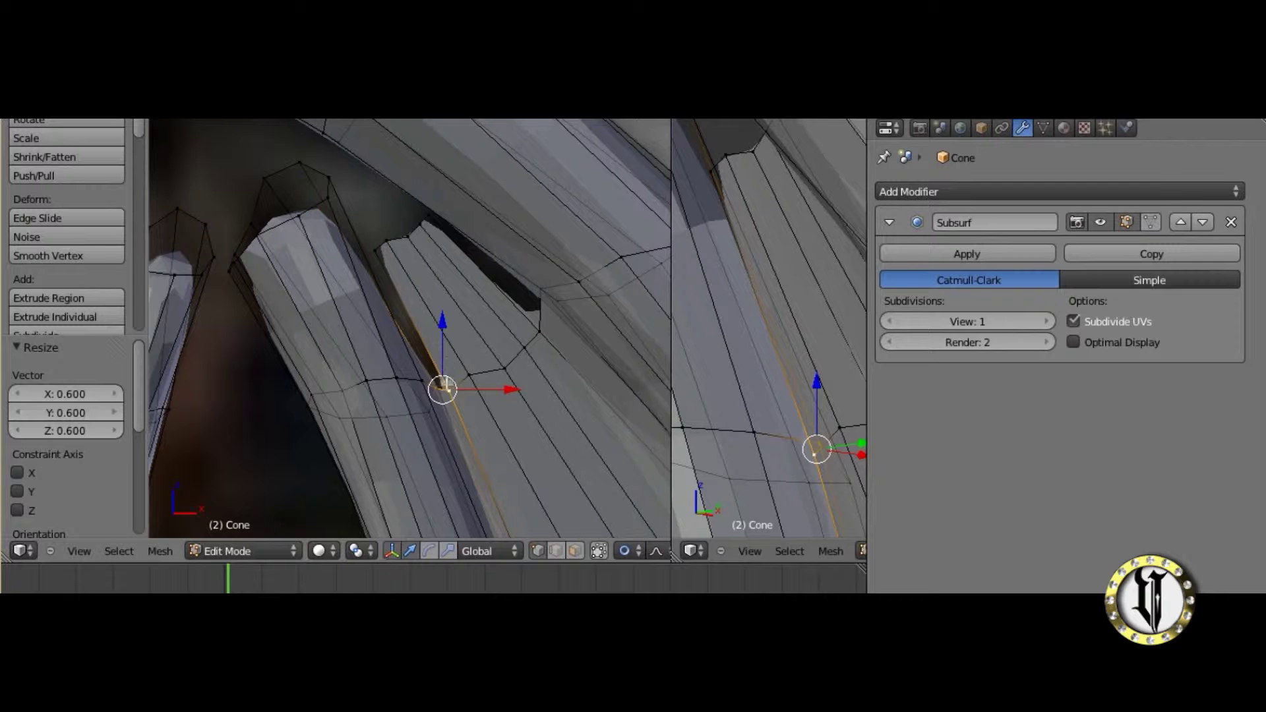
right_click(435, 384)
middle_drag(733, 247, 746, 137)
shift+middle_drag(808, 291, 715, 232)
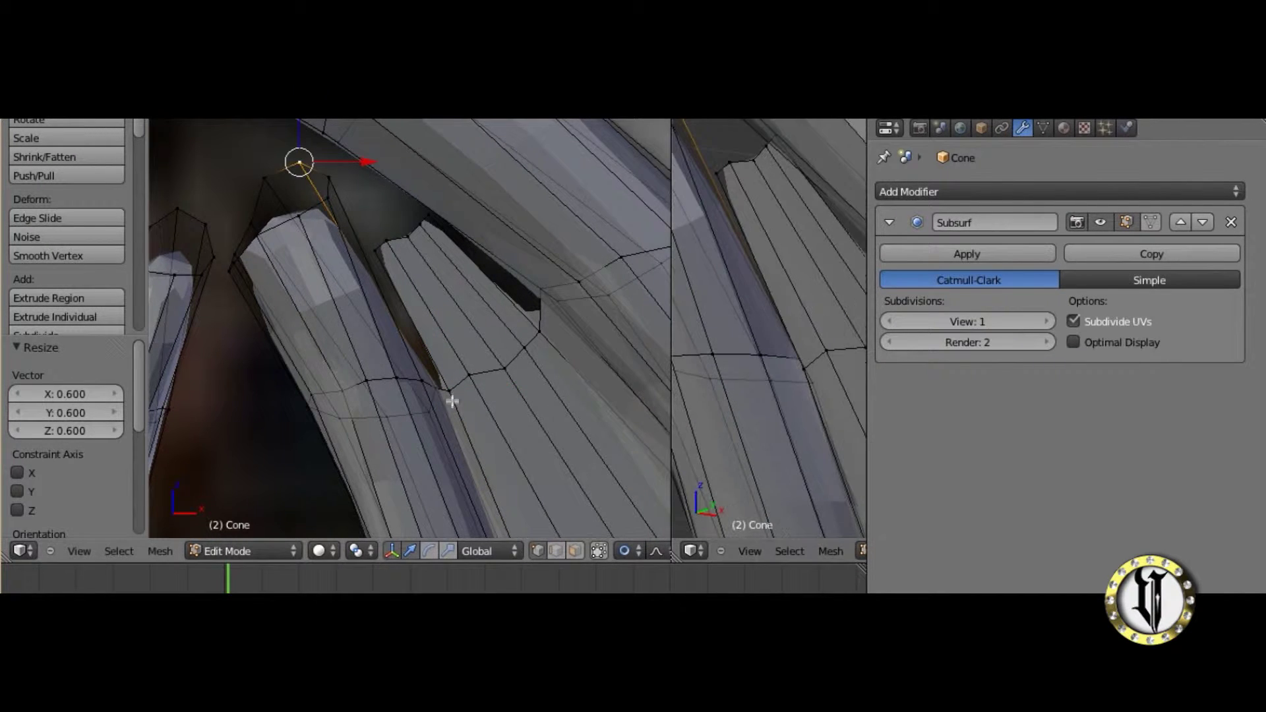
key(g)
right_click(518, 385)
shift+right_click(451, 395)
key(f)
scroll(486, 283, down, 5)
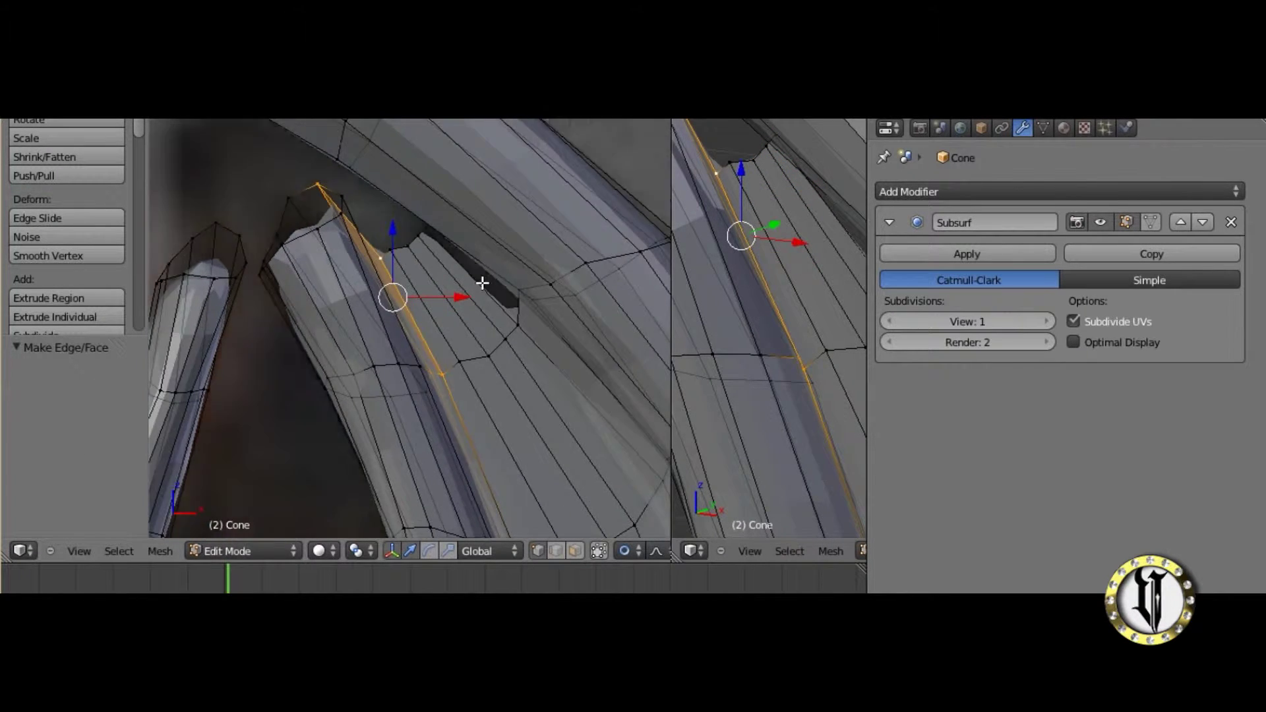
Pull the membrane strip's end vertices down into a curved notch, finishing with about 0.011 in X and -0.020 in Z.
shift+middle_drag(502, 301, 520, 353)
scroll(384, 328, up, 3)
scroll(384, 328, down, 3)
key(KP_1)
scroll(463, 343, down, 4)
shift+middle_drag(427, 353, 484, 320)
scroll(484, 321, up, 4)
shift+middle_drag(488, 251, 481, 311)
scroll(481, 310, up, 1)
right_click(477, 310)
right_click(461, 307)
key(g)
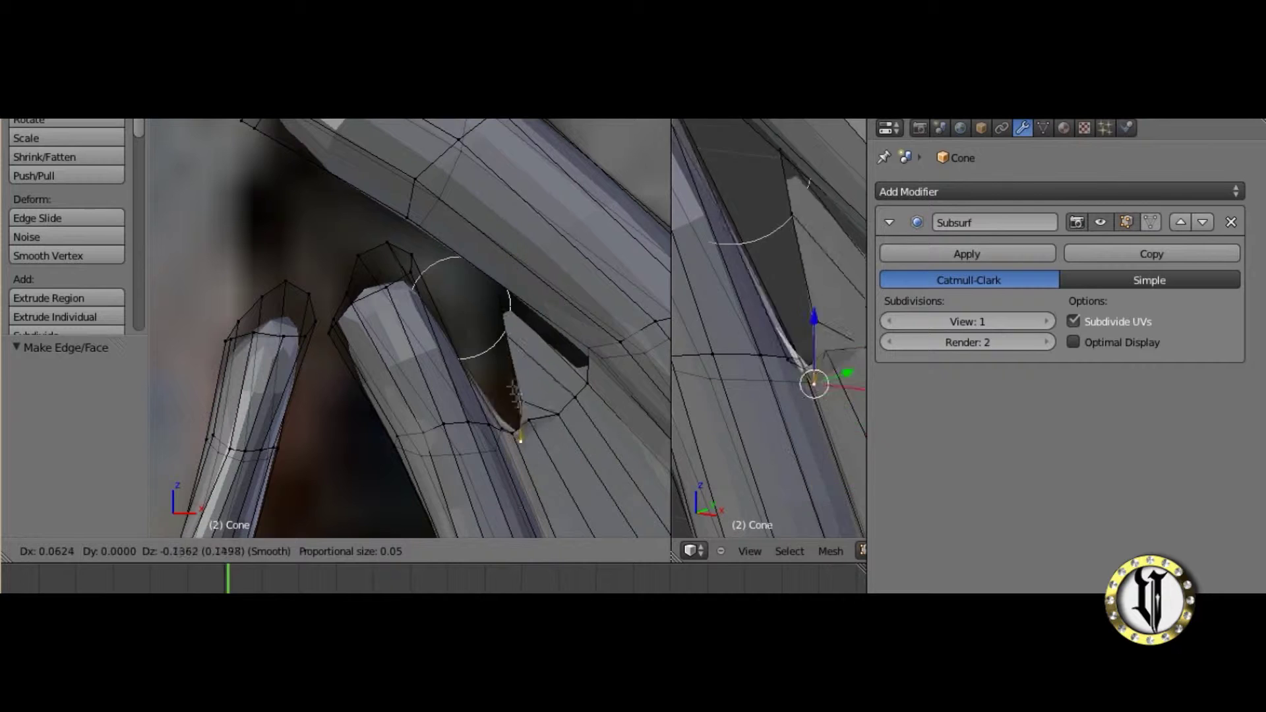
right_click(496, 315)
right_click(478, 306)
key(g)
click(493, 332)
key(g)
click(486, 346)
Resize the two 3D viewports so that the first one takes up most of the width.
middle_drag(486, 347, 581, 305)
middle_drag(422, 174, 508, 286)
middle_drag(719, 277, 670, 246)
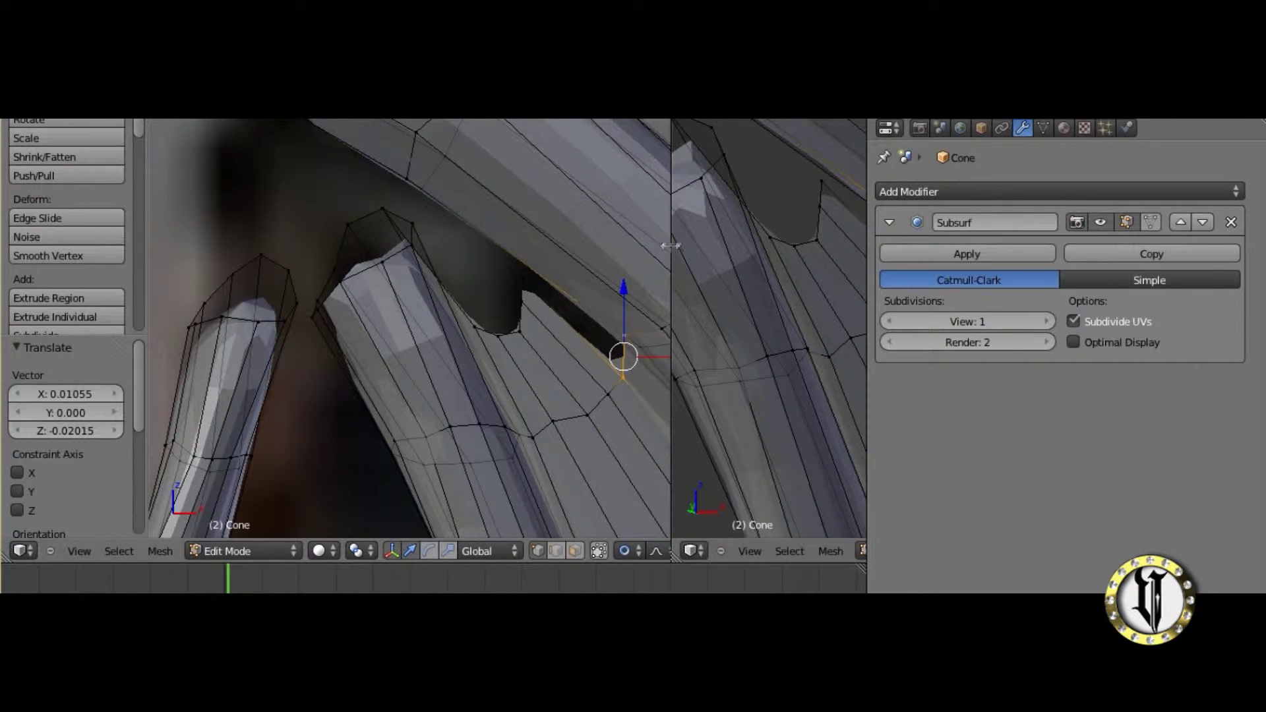
drag(659, 231, 370, 231)
middle_drag(591, 297, 612, 228)
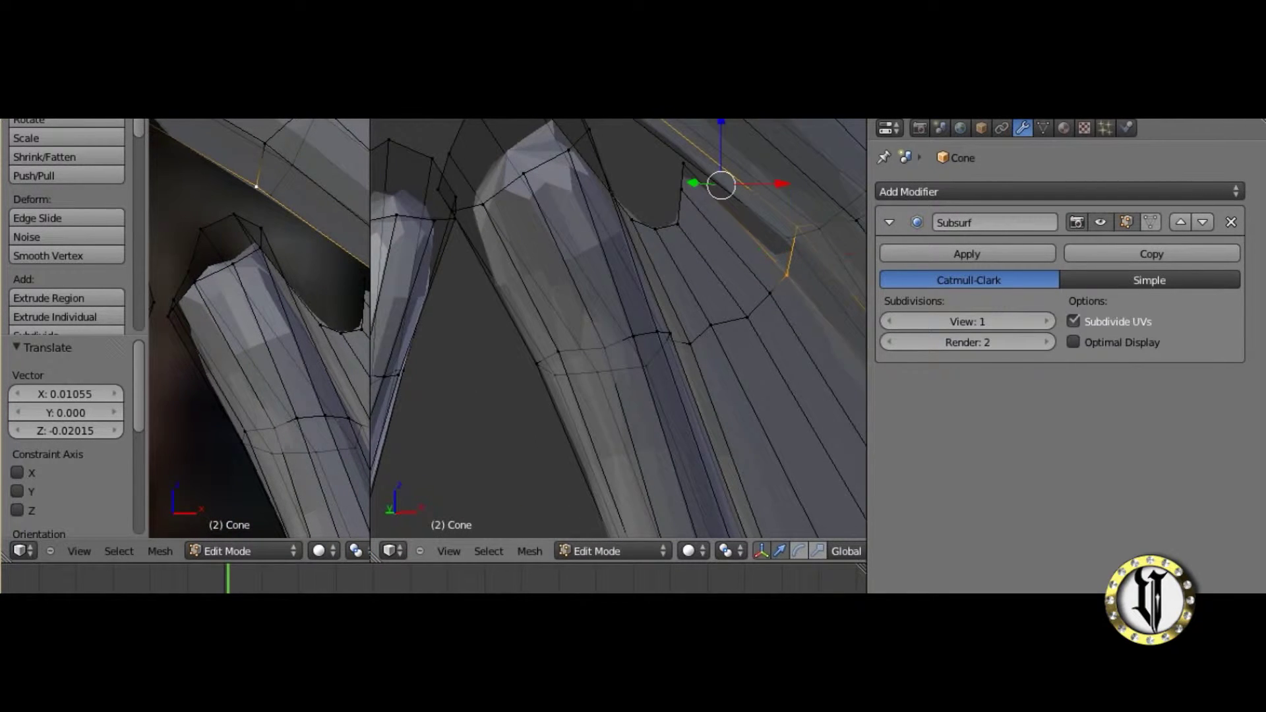
middle_drag(319, 316, 300, 324)
drag(370, 267, 799, 283)
Fill the gap between the membrane strip's edge and the outer bone with a face.
shift+middle_drag(631, 362, 472, 448)
middle_drag(422, 343, 397, 408)
key(g)
right_click(391, 404)
key(f)
Move the upper corner vertex of the membrane's notch about -0.007 in Z.
right_click(367, 330)
right_click(367, 289)
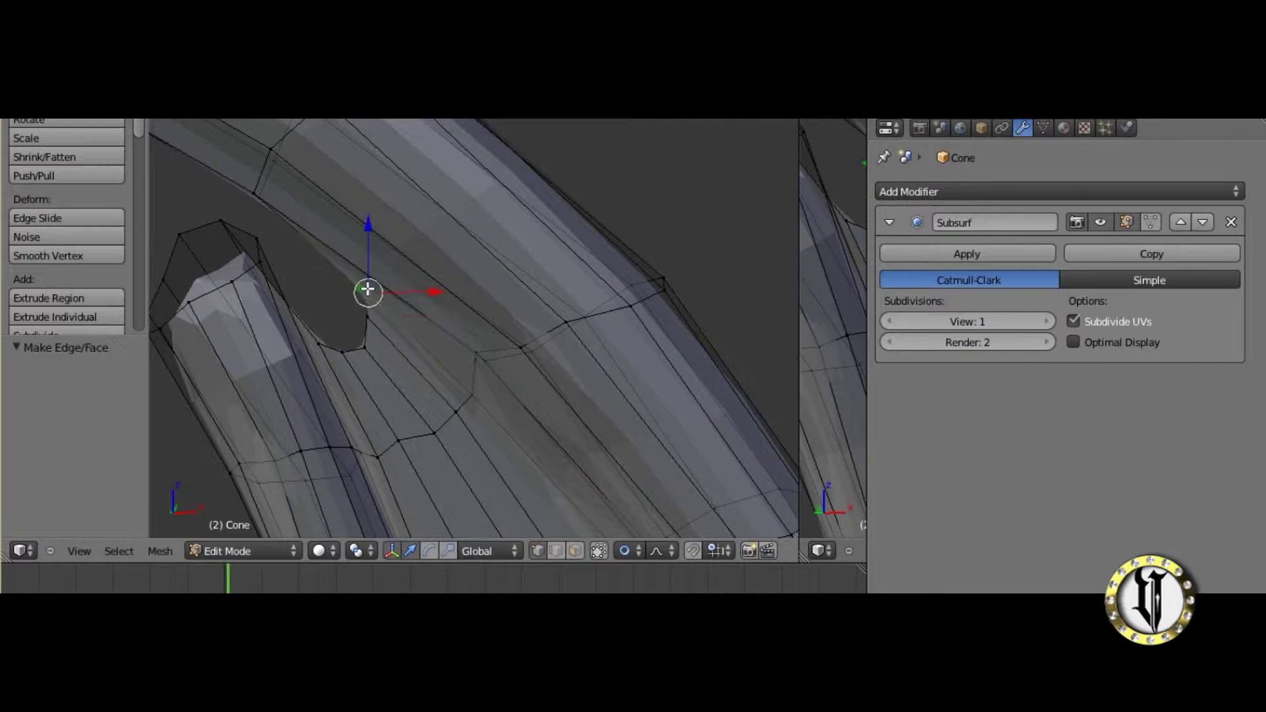
key(g)
click(363, 298)
Extrude the membrane notch's border about -0.019 in X and 0.014 in Z, and scale it to about 0.732.
scroll(376, 356, down, 3)
middle_drag(379, 389, 373, 414)
key(KP_1)
shift+middle_drag(607, 492, 521, 353)
scroll(508, 348, up, 5)
scroll(528, 351, down, 3)
scroll(544, 264, up, 3)
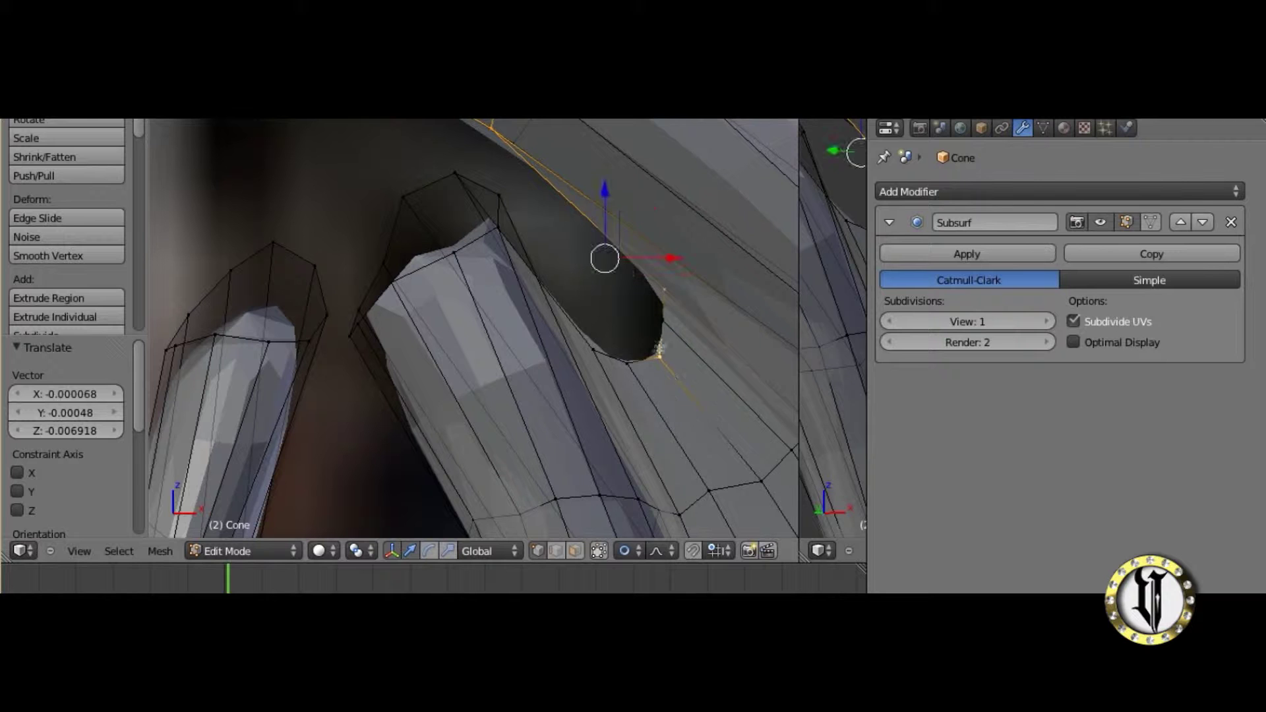
scroll(594, 330, down, 3)
key(e)
click(587, 342)
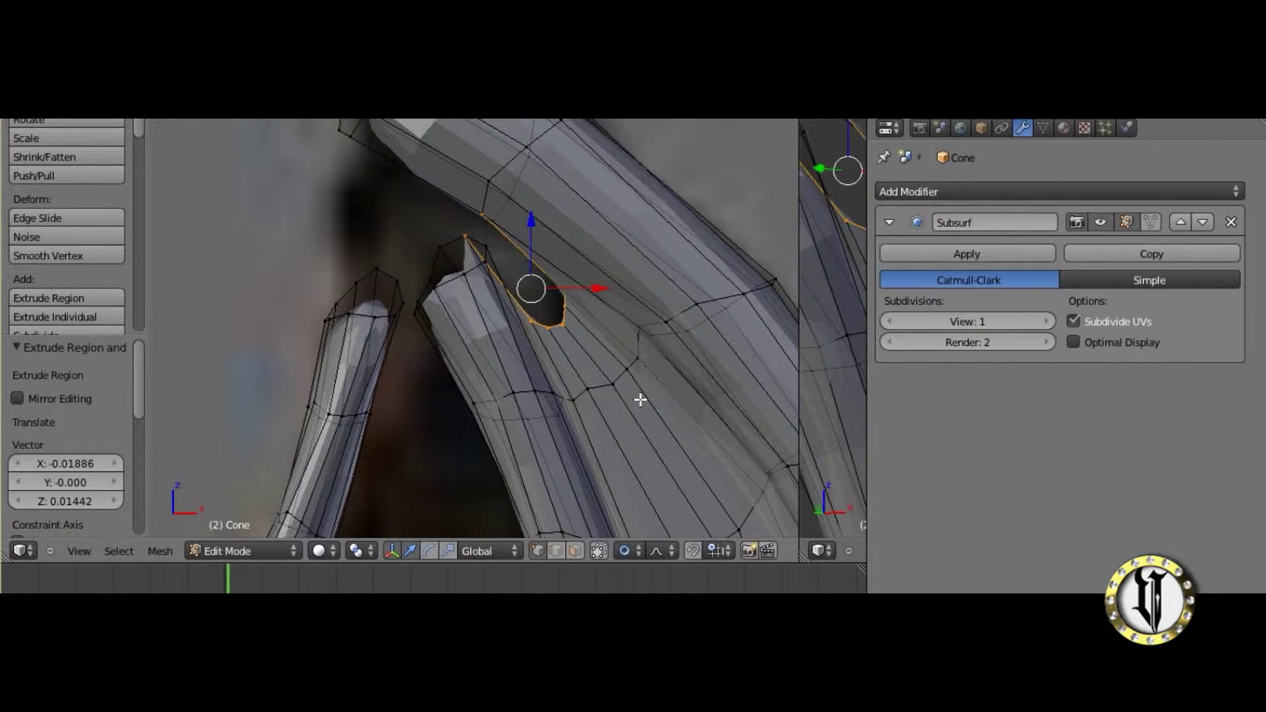
key(s)
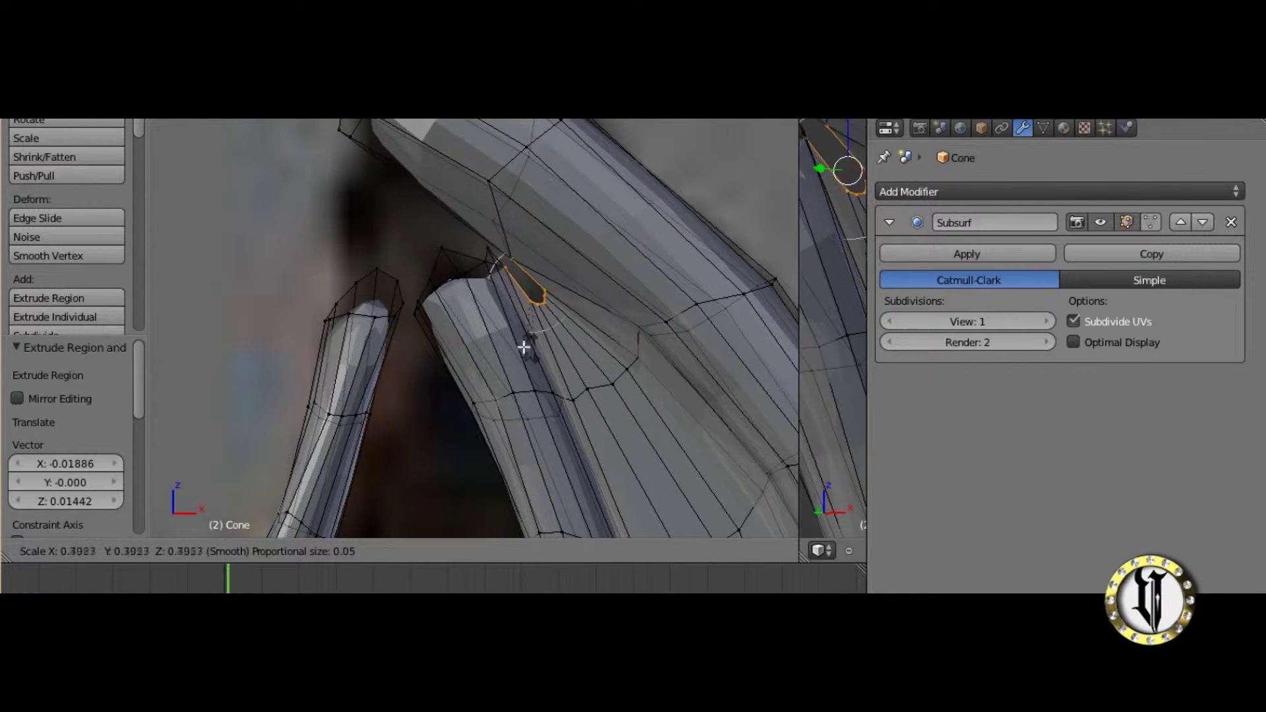
click(582, 385)
key(g)
key(y)
right_click(599, 421)
key(g)
key(y)
right_click(558, 393)
Move the extruded notch border about -0.142 along the Y axis.
middle_drag(571, 403, 564, 417)
key(g)
key(y)
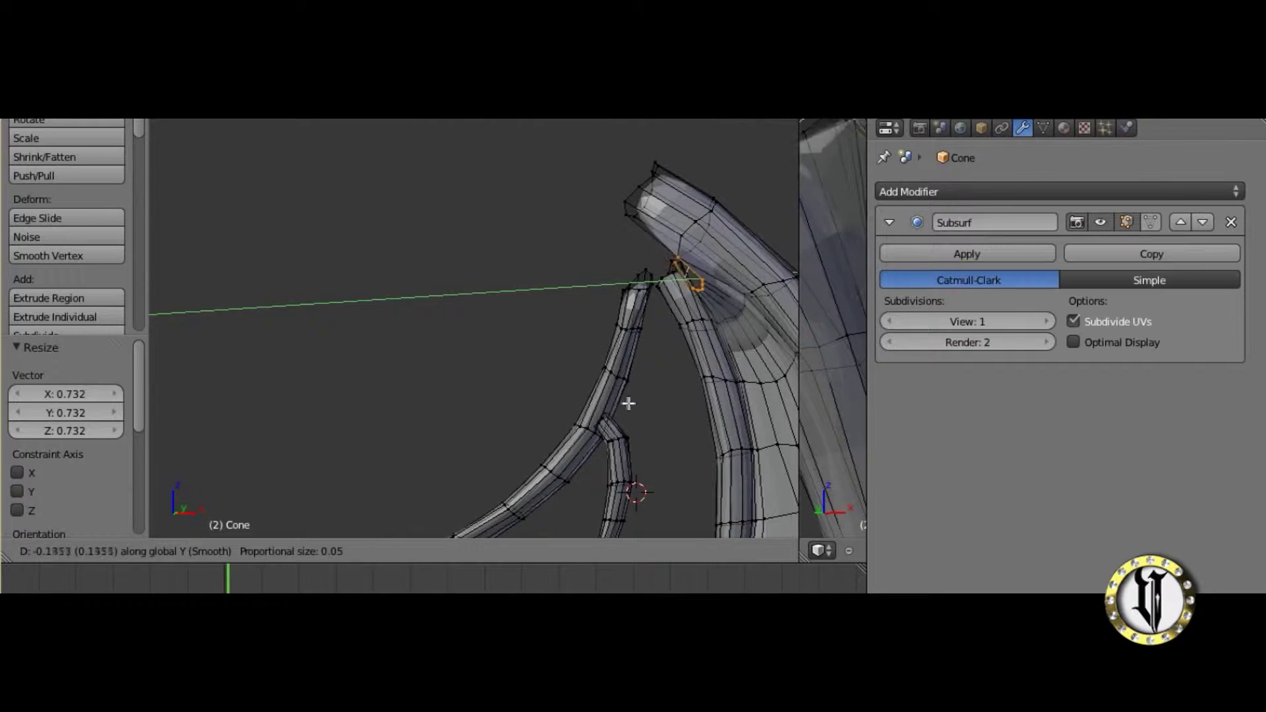
click(624, 399)
Fill the opening inside the extruded notch border with a face.
key(KP_1)
scroll(580, 348, up, 7)
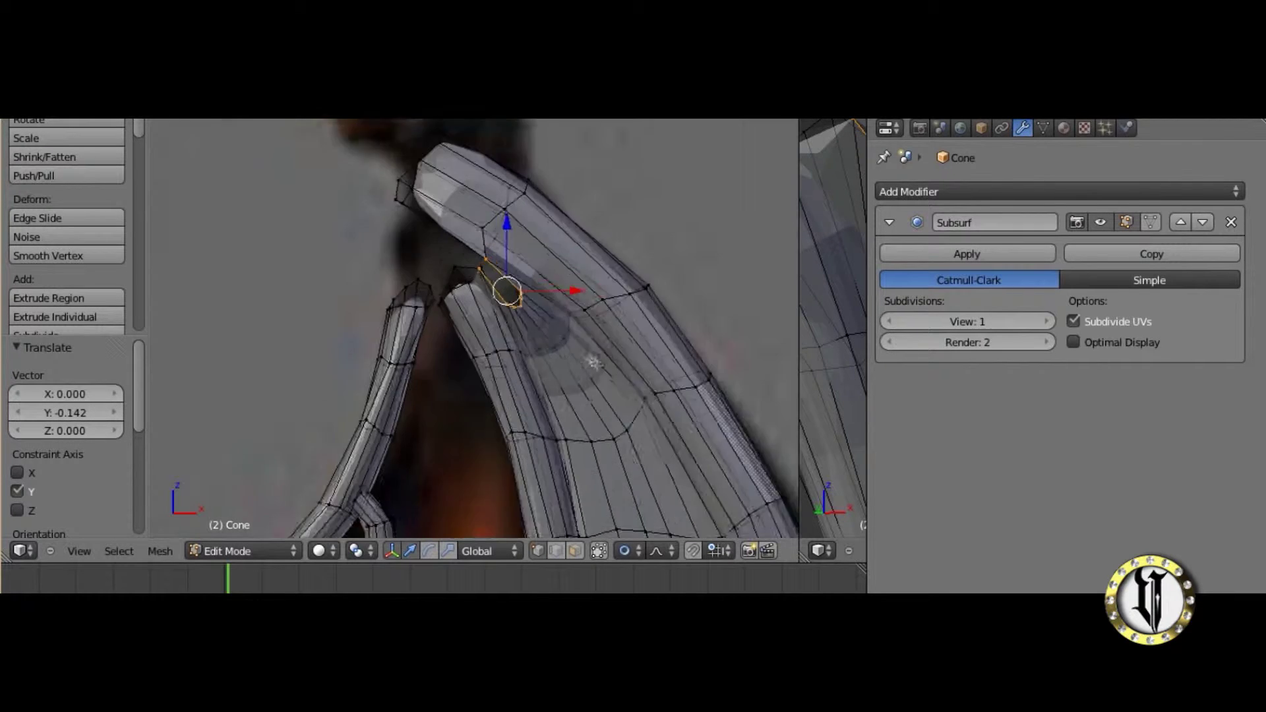
key(f)
Connect the two opposite vertices near the lower end of the filled face with an edge.
scroll(599, 342, up, 3)
right_click(617, 338)
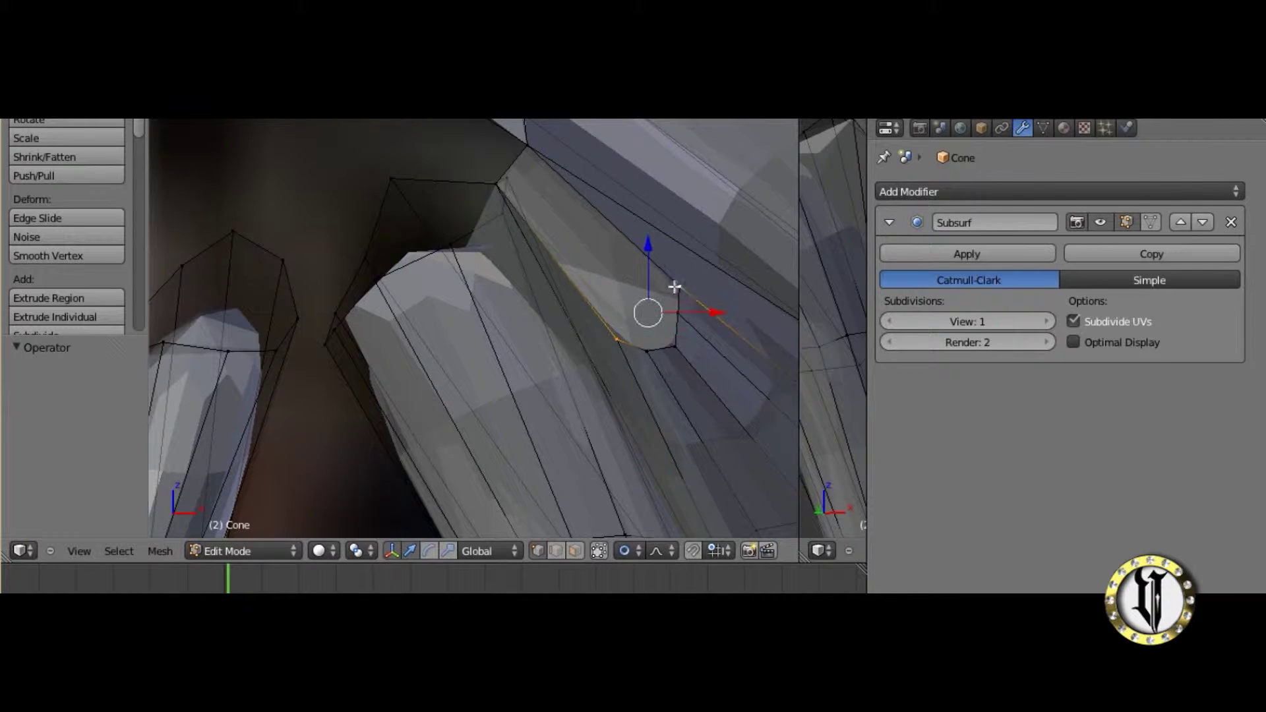
key(g)
key(y)
click(677, 294)
right_click(637, 324)
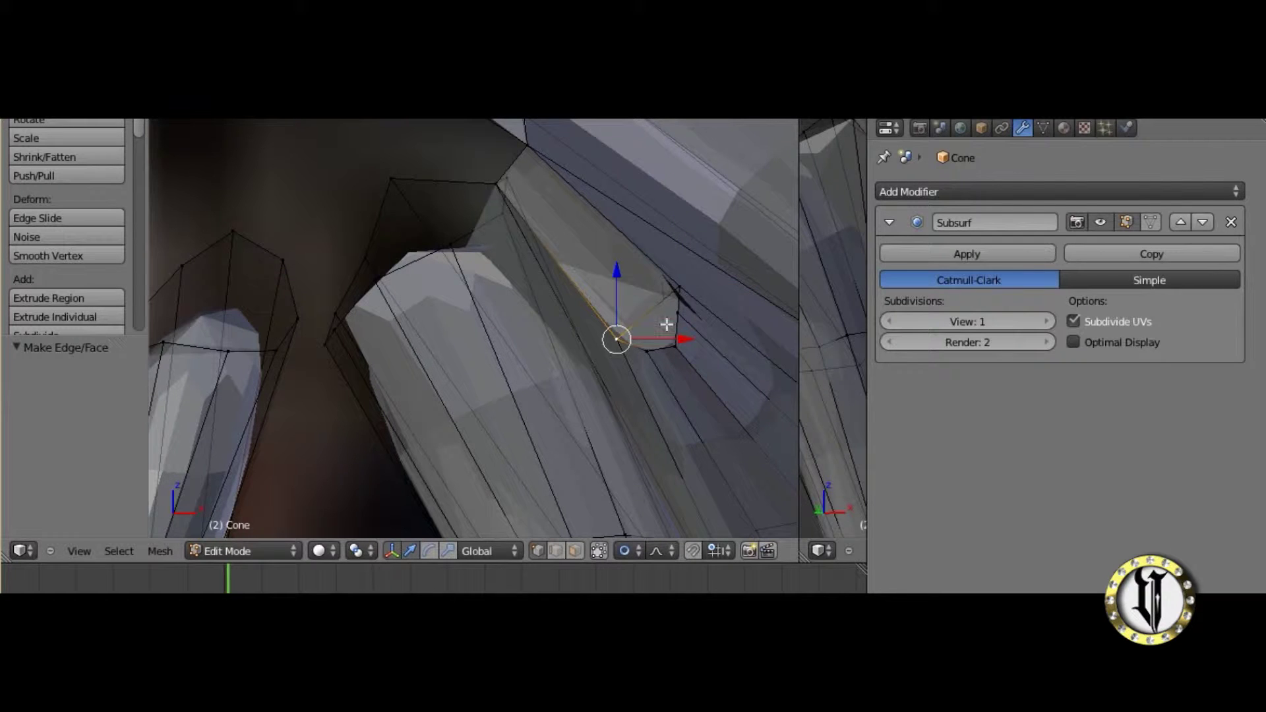
Try to cut across the filled face at the notch's lower end with the Knife tool and a loop cut.
key(k)
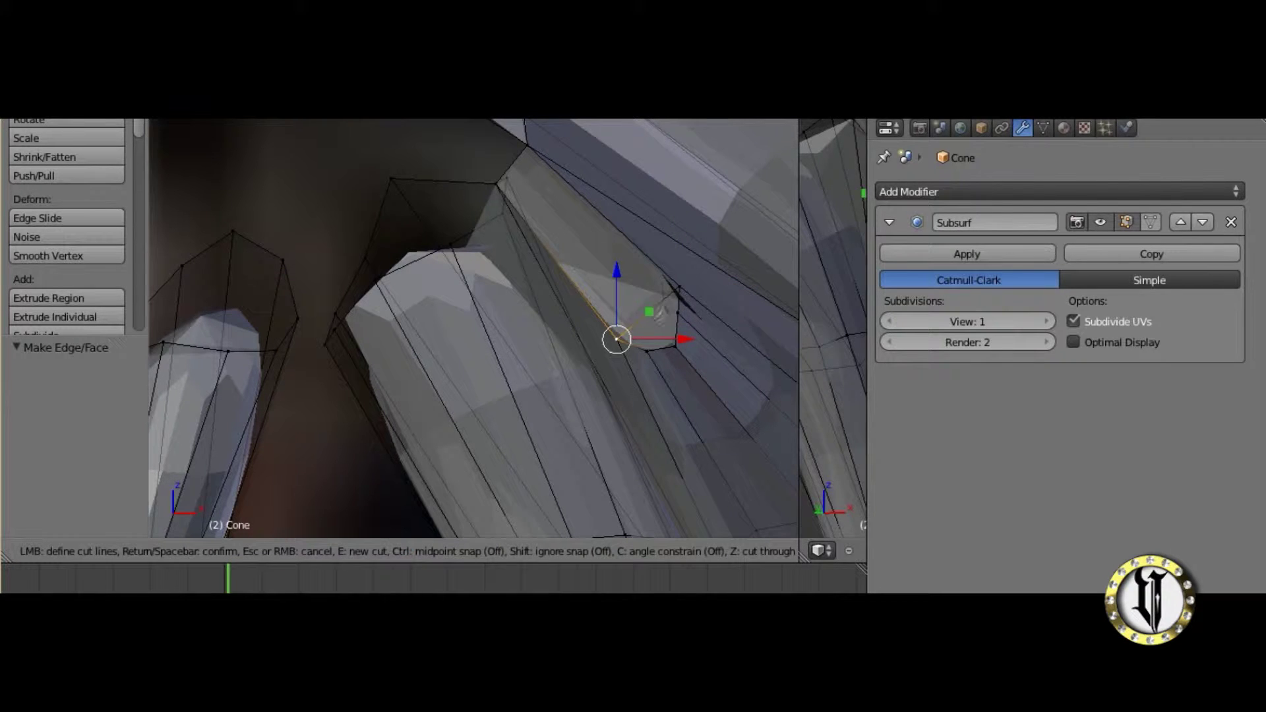
key(Return)
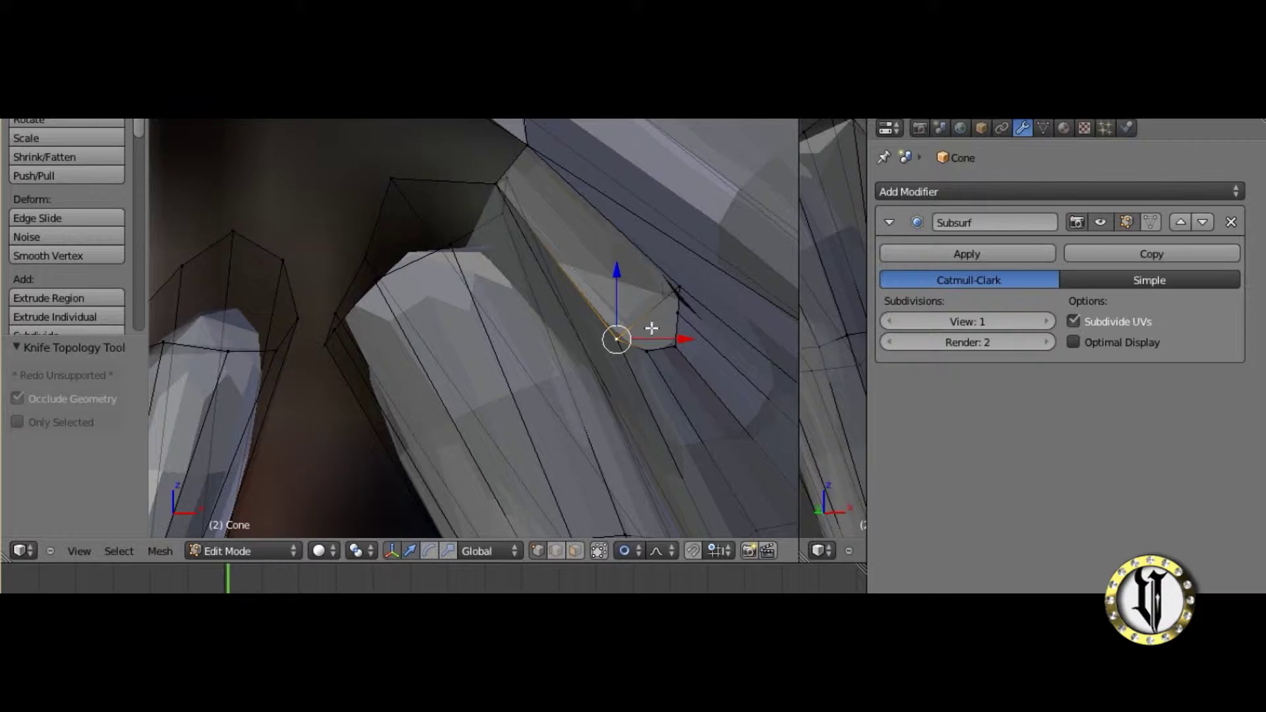
key(k)
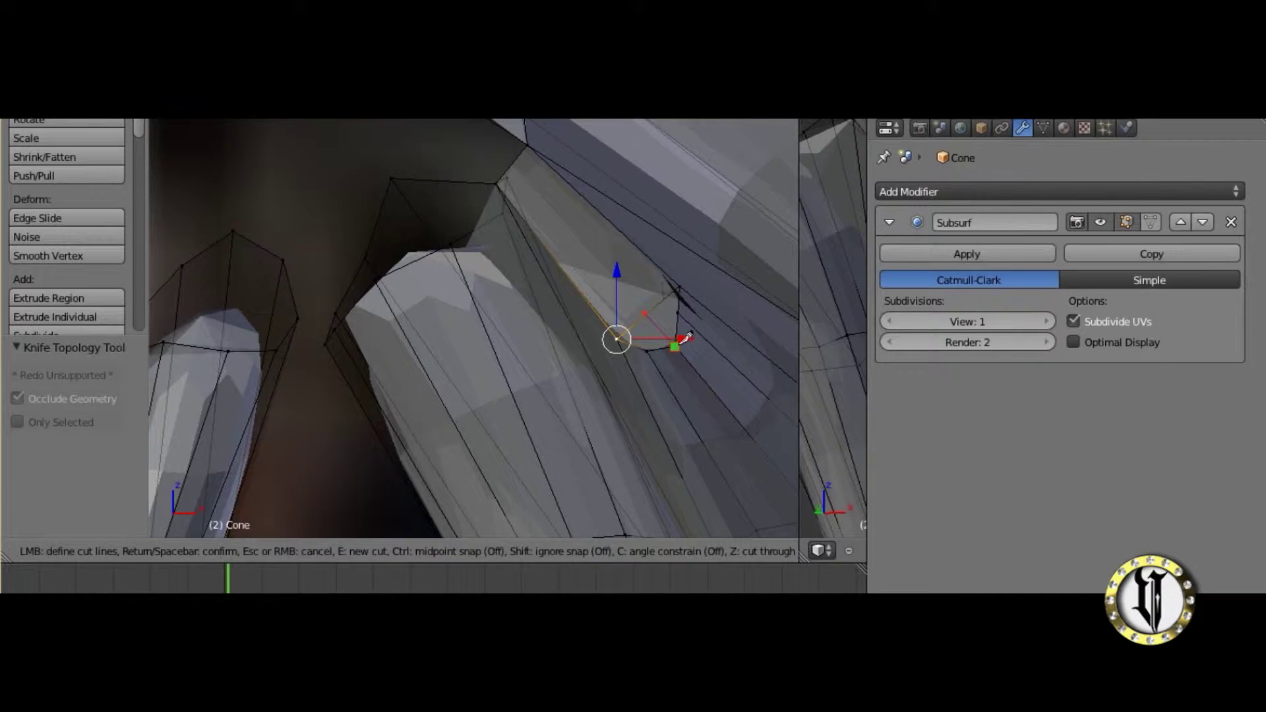
key(Return)
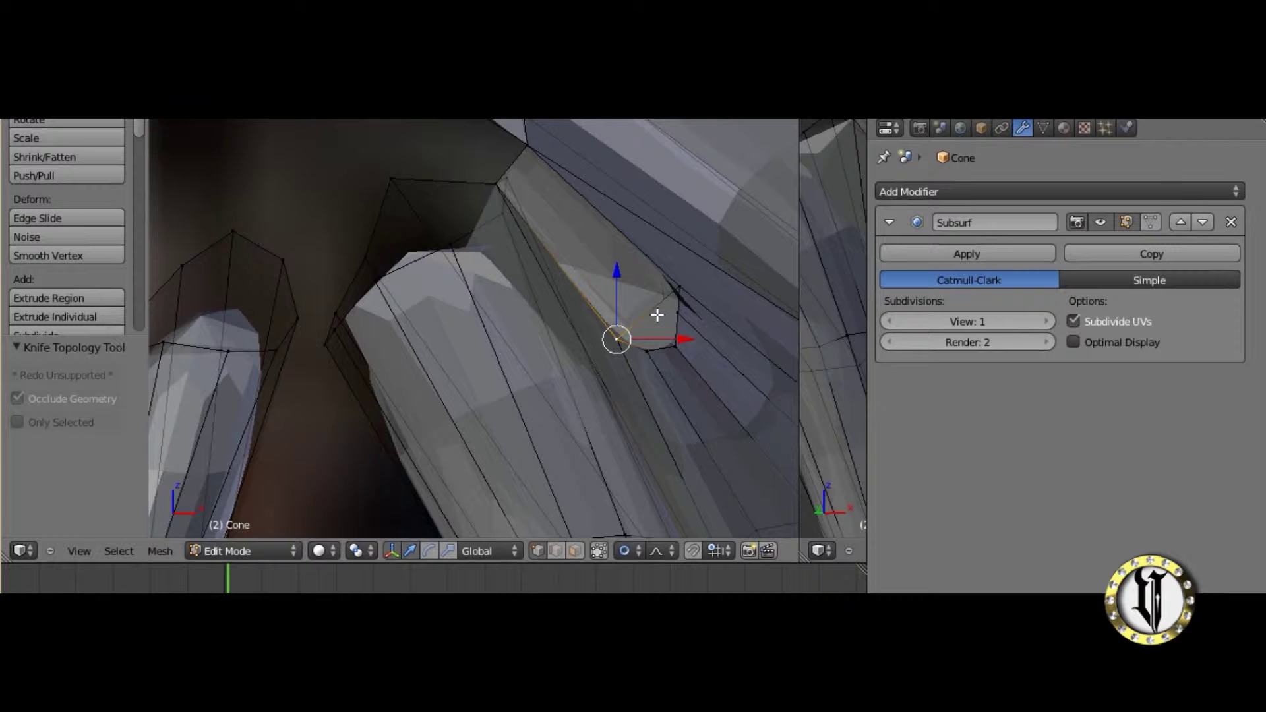
key(ctrl+r)
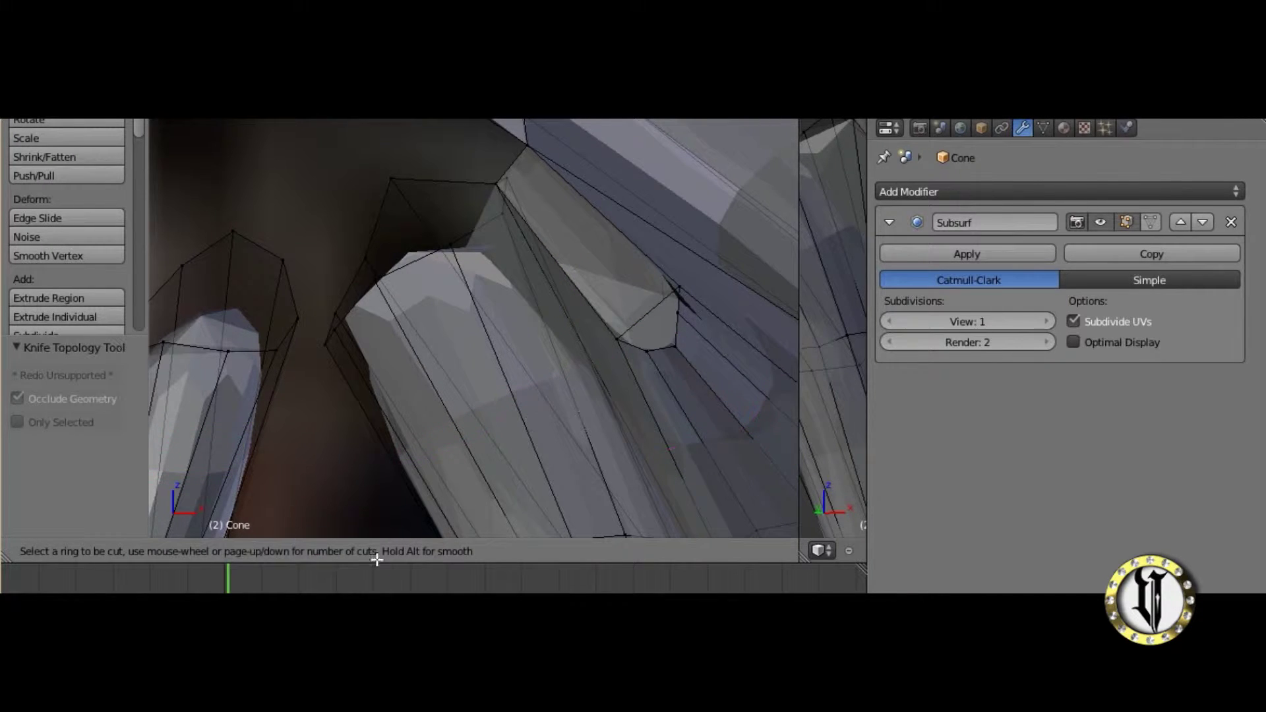
right_click(603, 357)
Inspect the closed notch between the bones in Object Mode and return to Edit Mode.
scroll(602, 356, down, 1)
click(251, 550)
click(251, 514)
scroll(622, 317, up, 2)
middle_drag(622, 317, 599, 396)
click(244, 551)
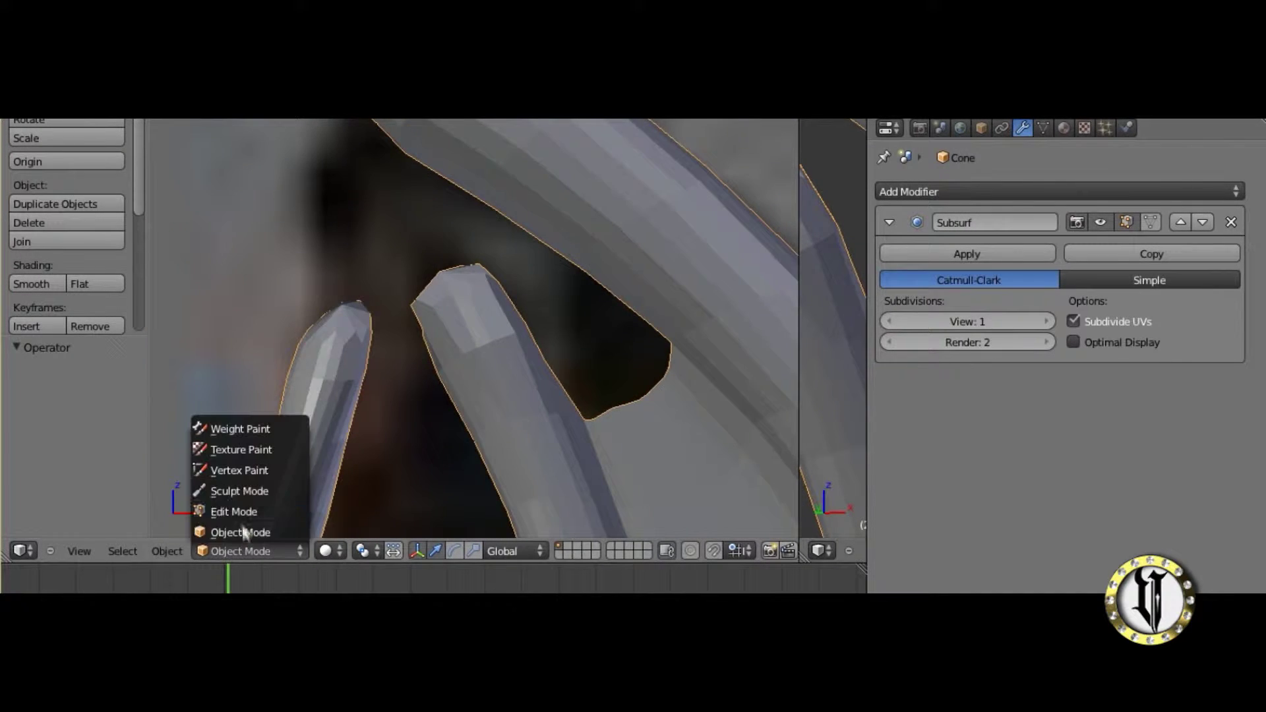
click(234, 512)
scroll(587, 421, up, 3)
scroll(587, 421, up, 2)
key(g)
right_click(562, 353)
scroll(541, 369, down, 10)
shift+middle_drag(534, 465, 524, 314)
scroll(523, 313, down, 4)
scroll(458, 388, up, 7)
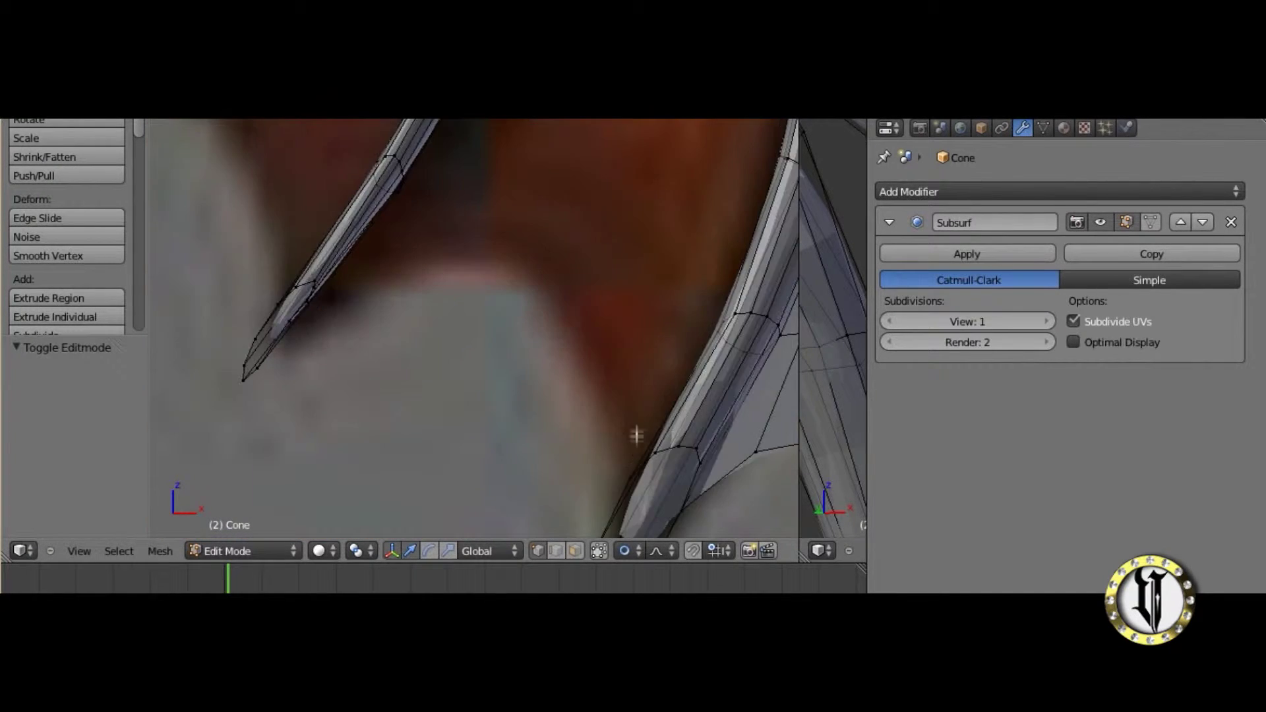
scroll(617, 434, down, 2)
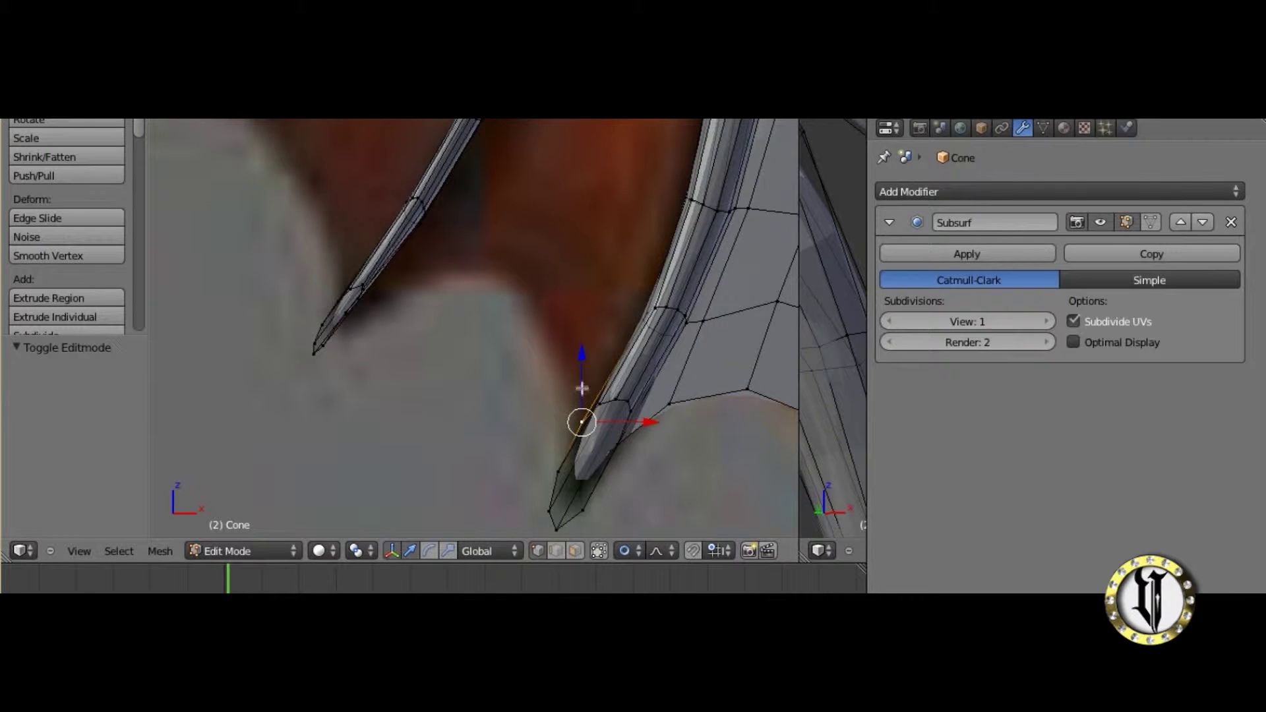
key(g)
click(556, 323)
middle_drag(556, 322, 800, 321)
scroll(524, 360, up, 4)
middle_drag(523, 360, 564, 396)
key(ctrl+z)
key(KP_1)
scroll(530, 339, down, 2)
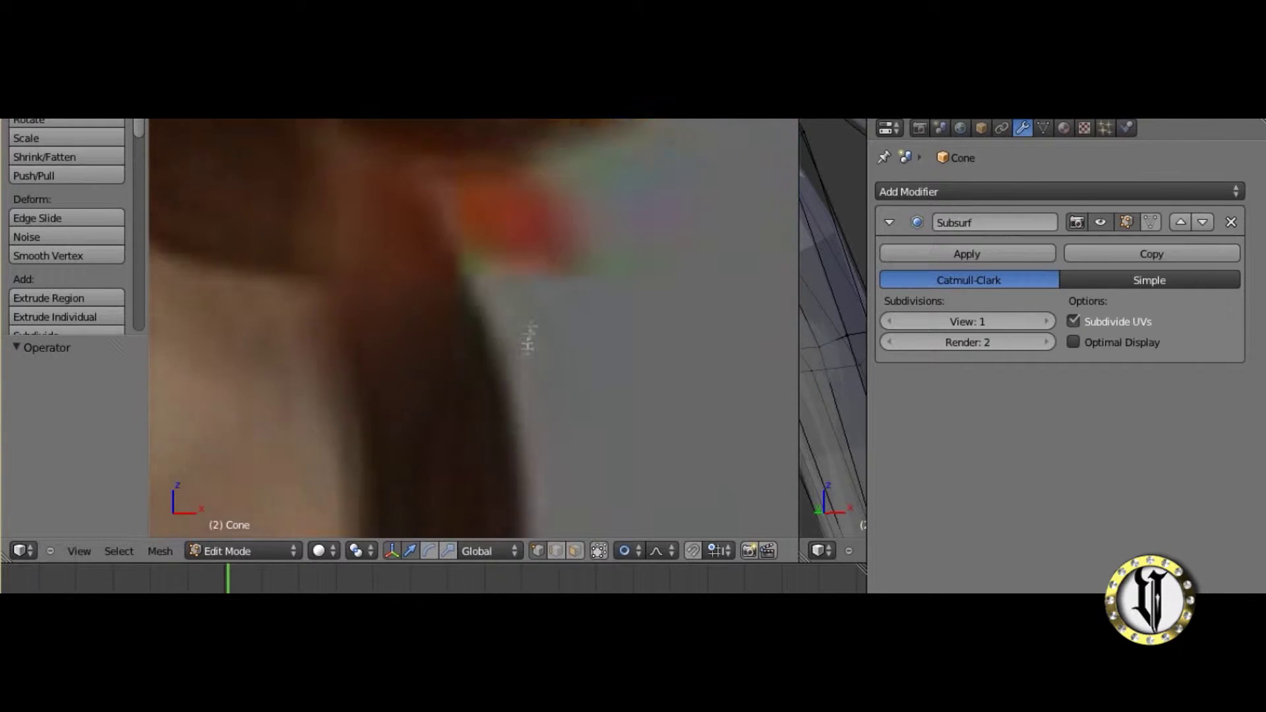
Extrude the vertex near the thick bone's tip repeatedly along the reference membrane edge towards the thin bone, ending about -0.129 in X and -0.041 in Z.
scroll(530, 340, down, 9)
shift+middle_drag(671, 328, 486, 337)
scroll(486, 336, up, 7)
shift+middle_drag(667, 356, 525, 339)
scroll(525, 339, up, 3)
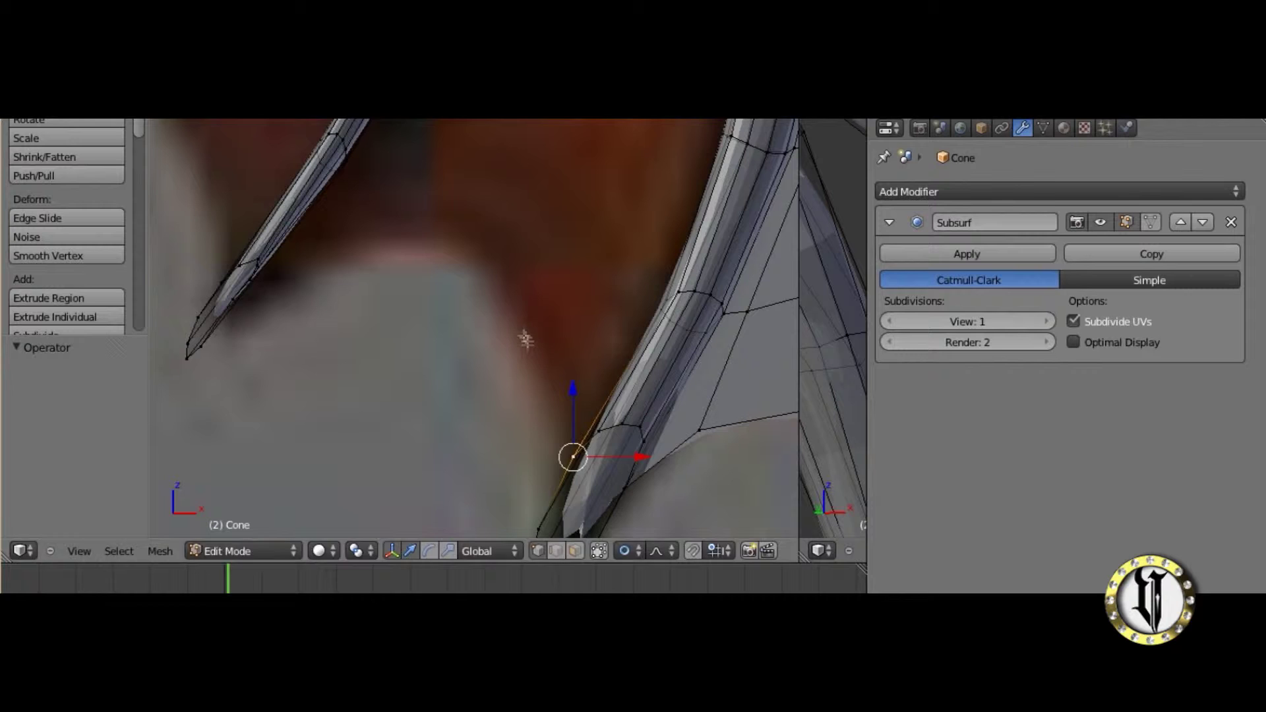
key(g)
click(511, 241)
scroll(541, 273, down, 2)
key(e)
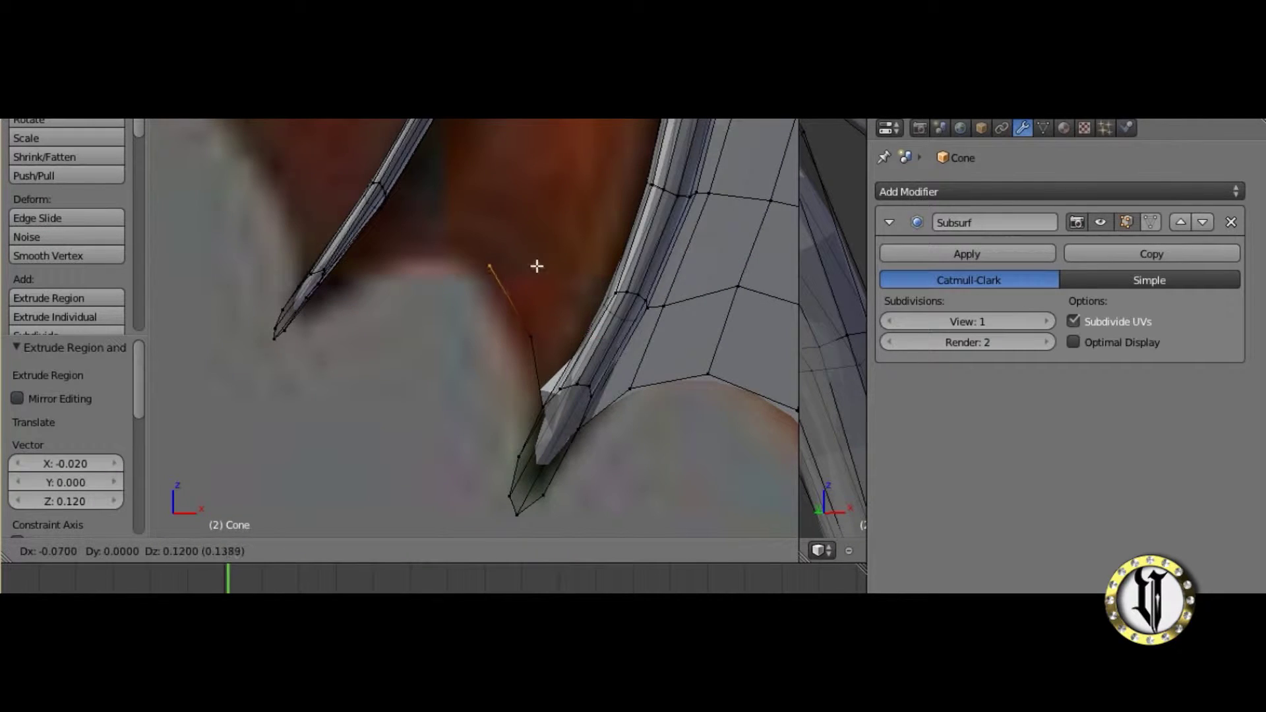
click(538, 269)
scroll(533, 269, down, 2)
key(e)
click(484, 257)
key(e)
click(405, 282)
scroll(396, 303, up, 4)
scroll(431, 226, down, 2)
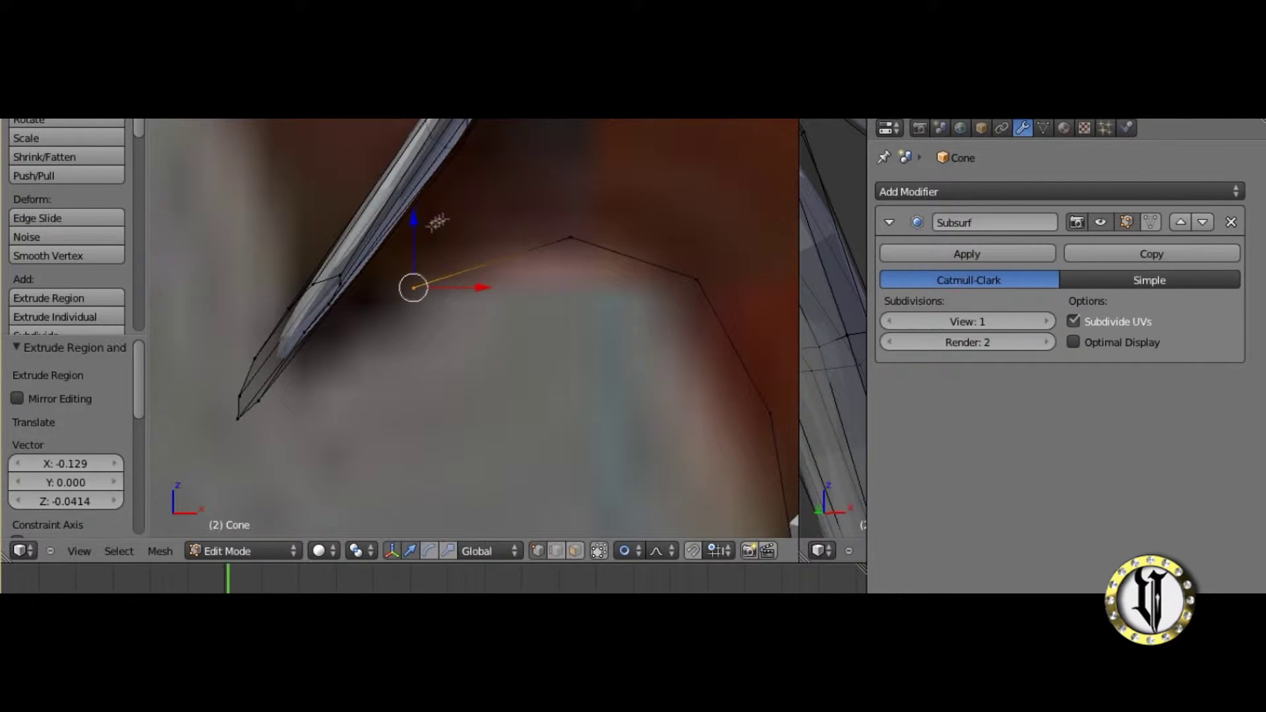
Connect the free end of the arched edge chain to the vertex at the thin bone's tip with an edge.
key(g)
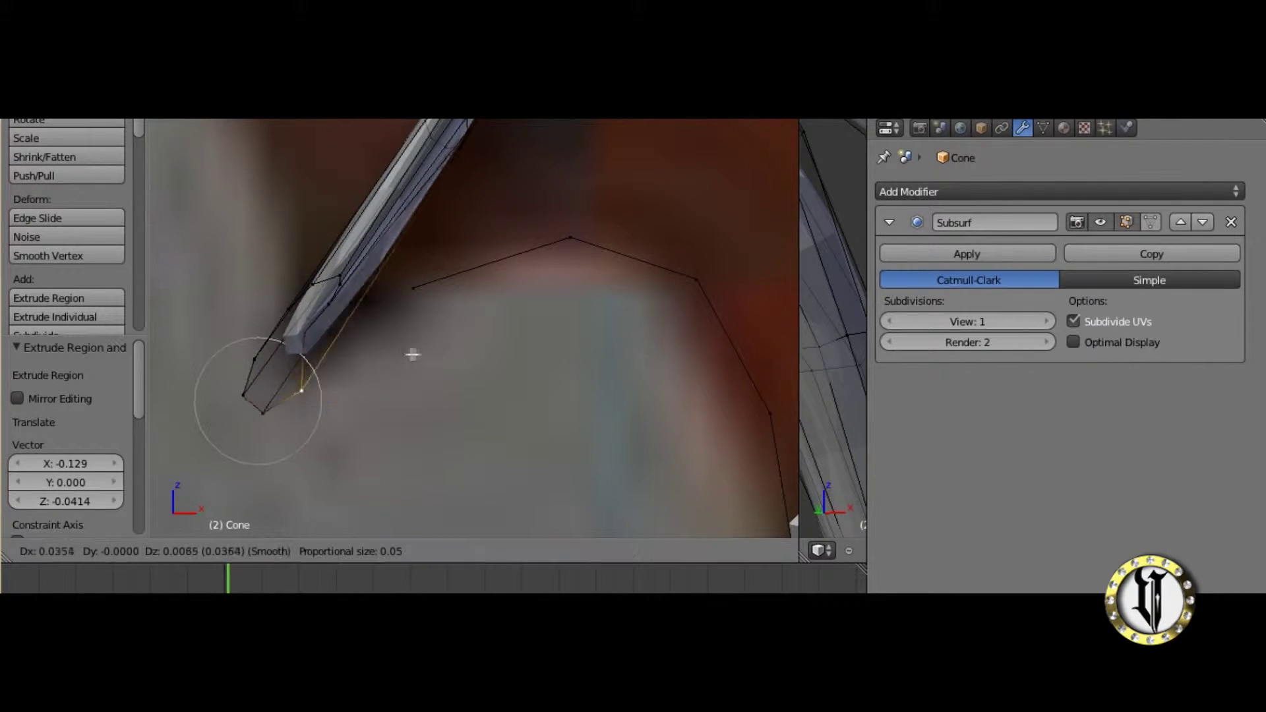
right_click(419, 341)
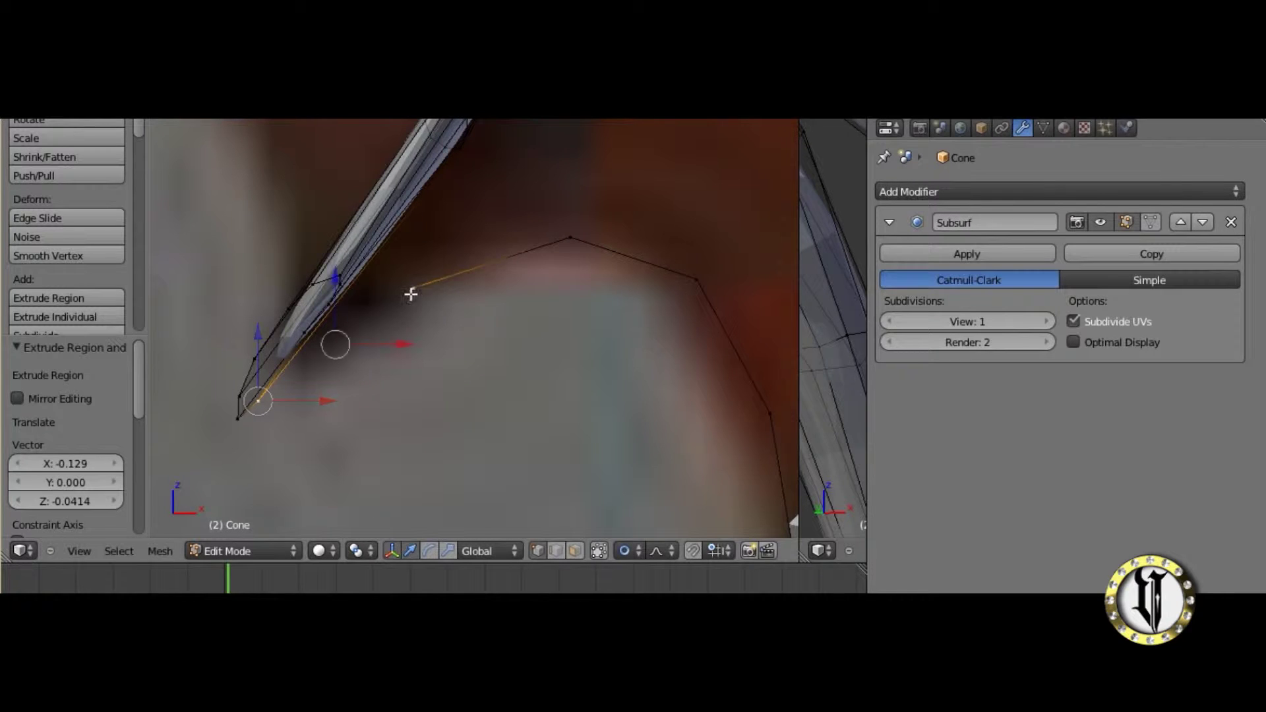
shift+right_click(412, 292)
key(f)
Extrude the arched edge chain between the two bone tips 0.070 in X and 0.100 in Z into a membrane strip.
scroll(448, 335, up, 1)
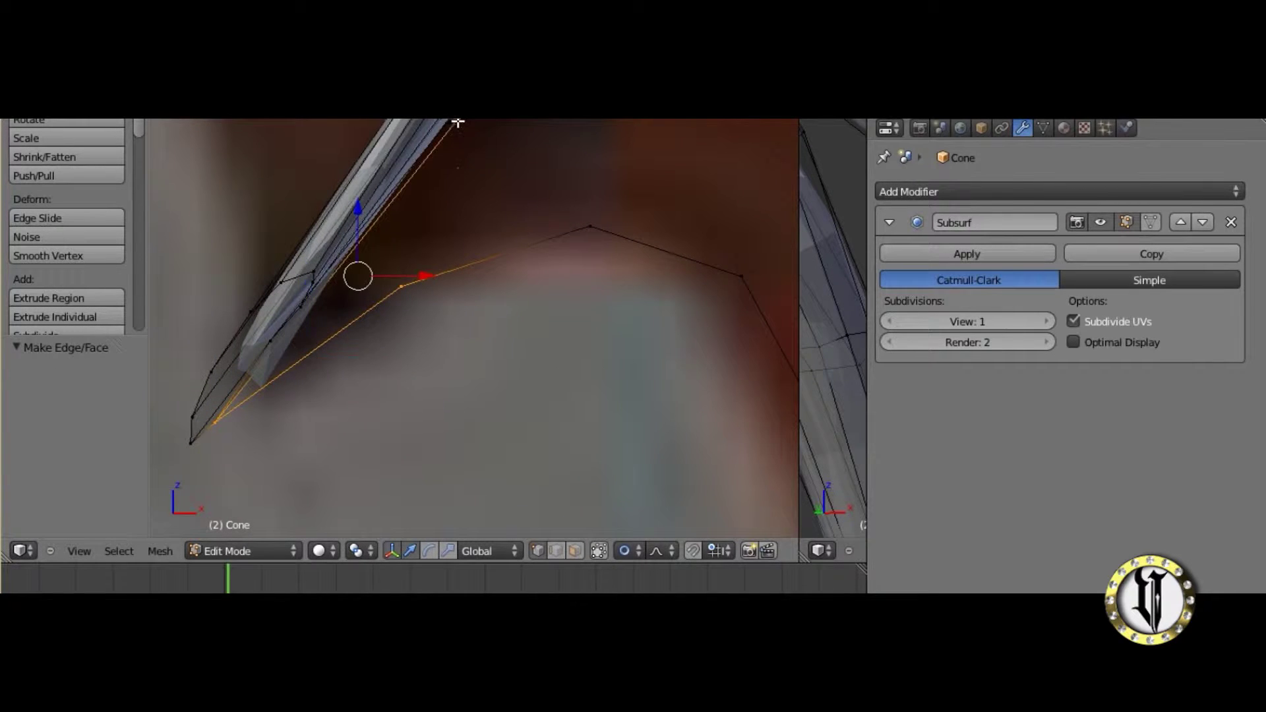
scroll(607, 245, down, 2)
shift+right_click(662, 280)
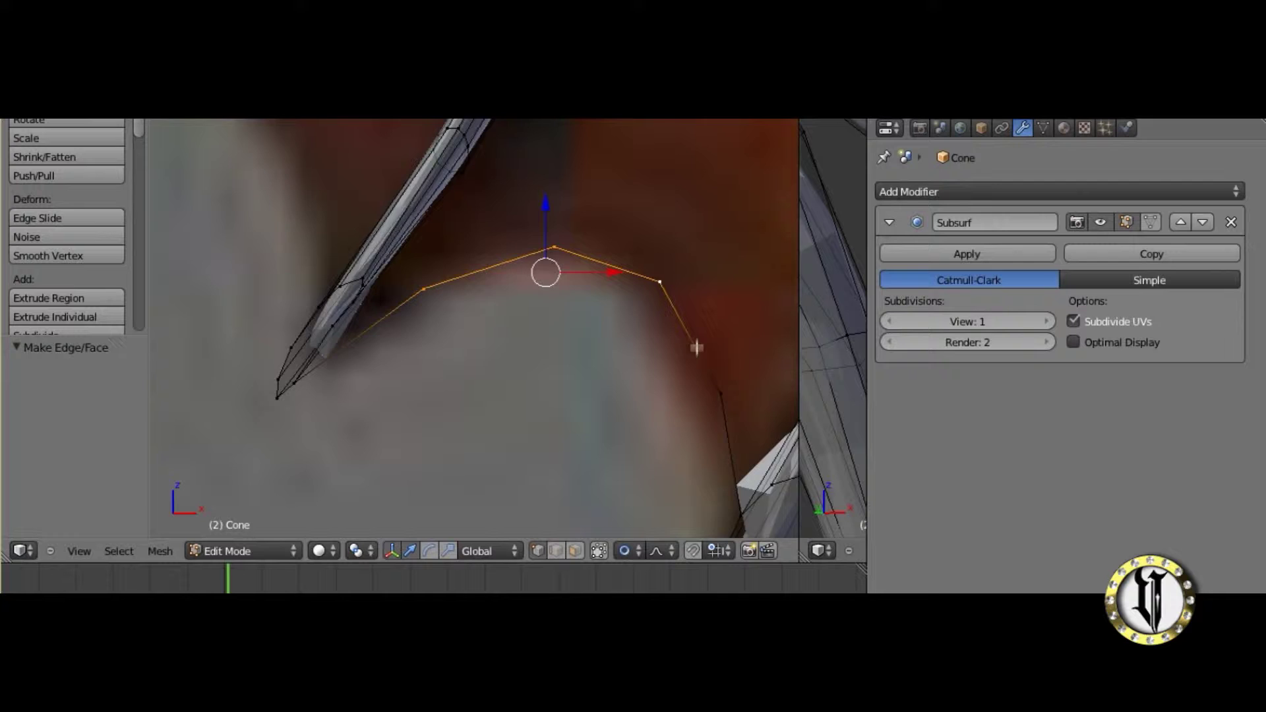
shift+right_click(722, 387)
scroll(716, 376, down, 2)
key(e)
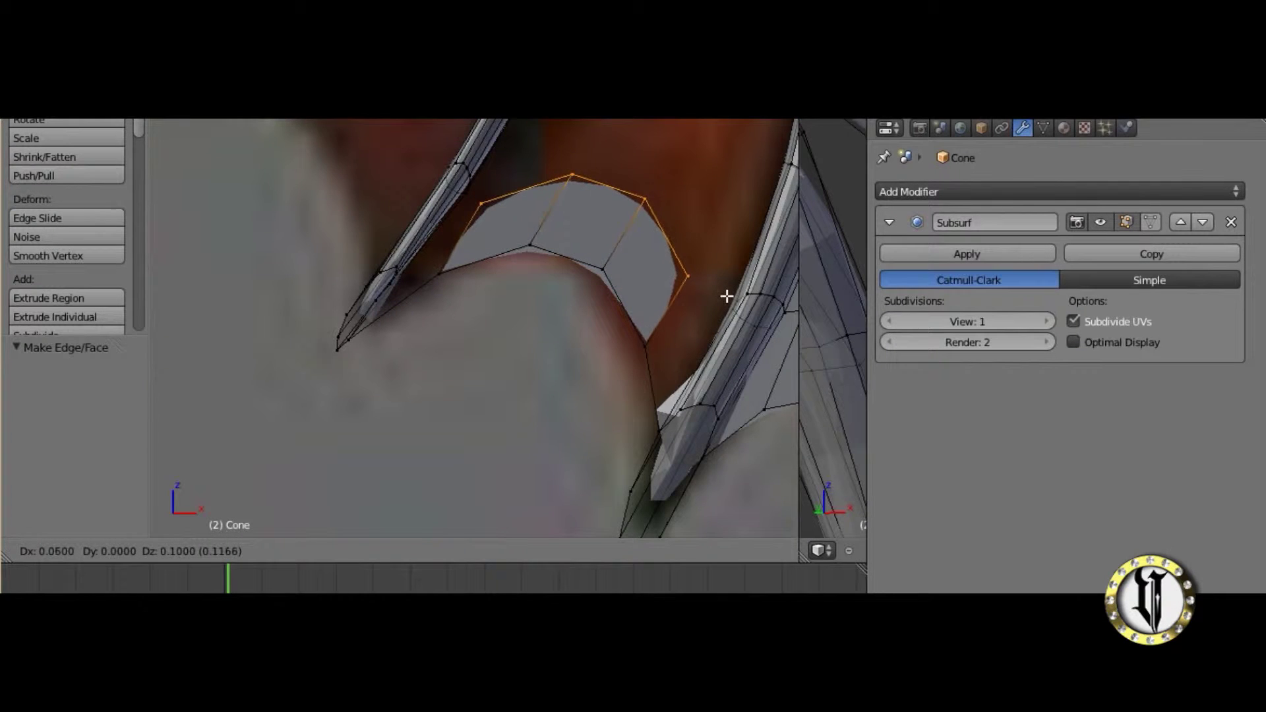
click(730, 296)
Fill the gap between the thin bone's tip and the adjacent end of the membrane strip with a face.
scroll(277, 364, up, 3)
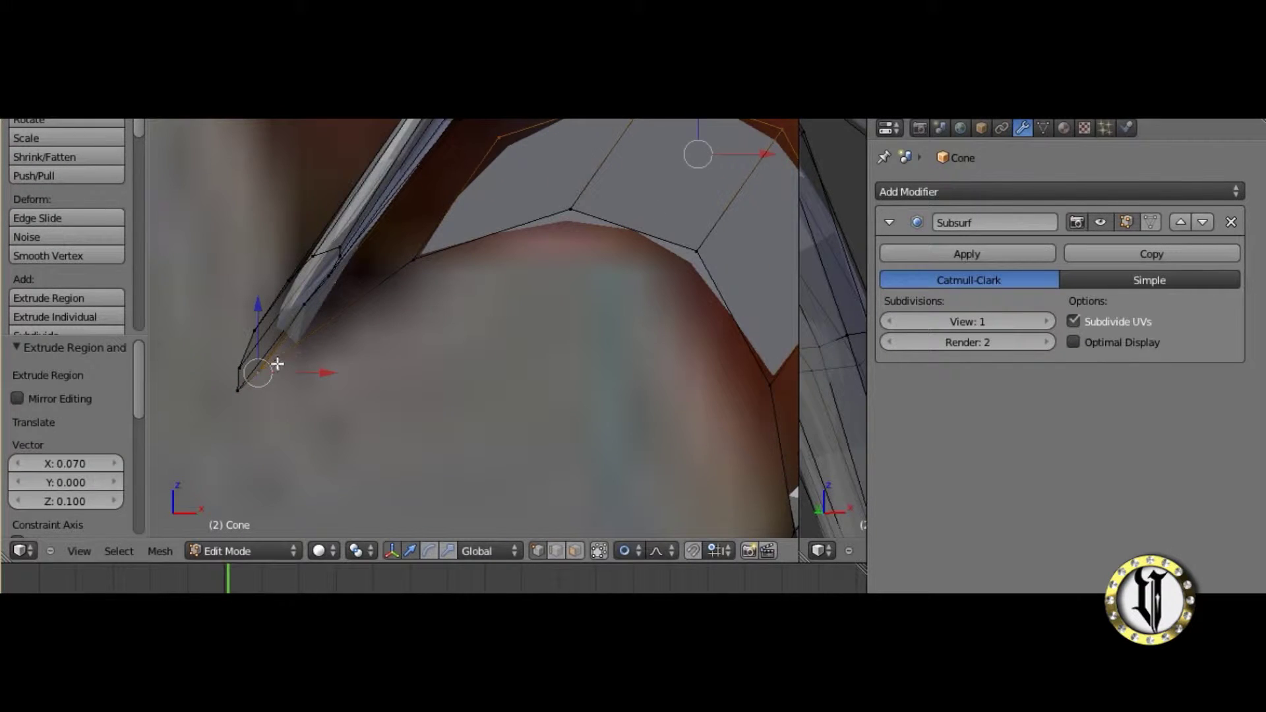
middle_drag(570, 297, 197, 421)
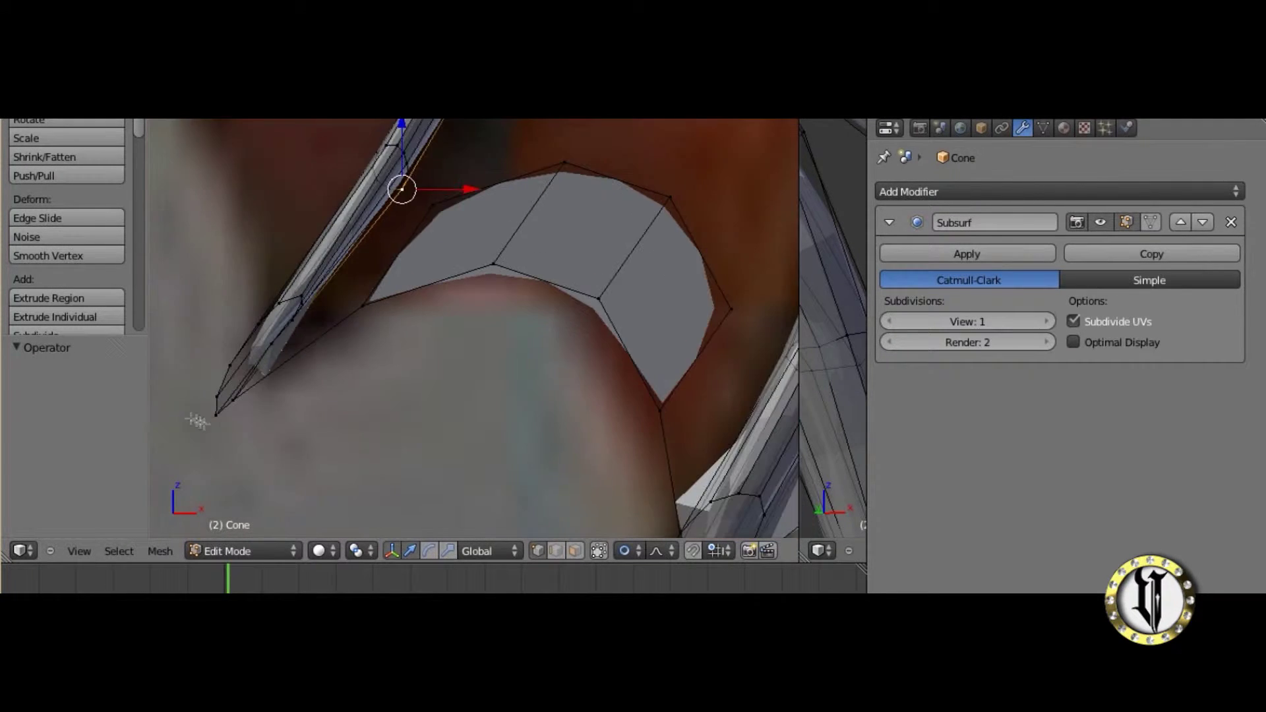
shift+scroll(330, 356, up, 3)
shift+right_click(371, 374)
shift+right_click(429, 277)
key(f)
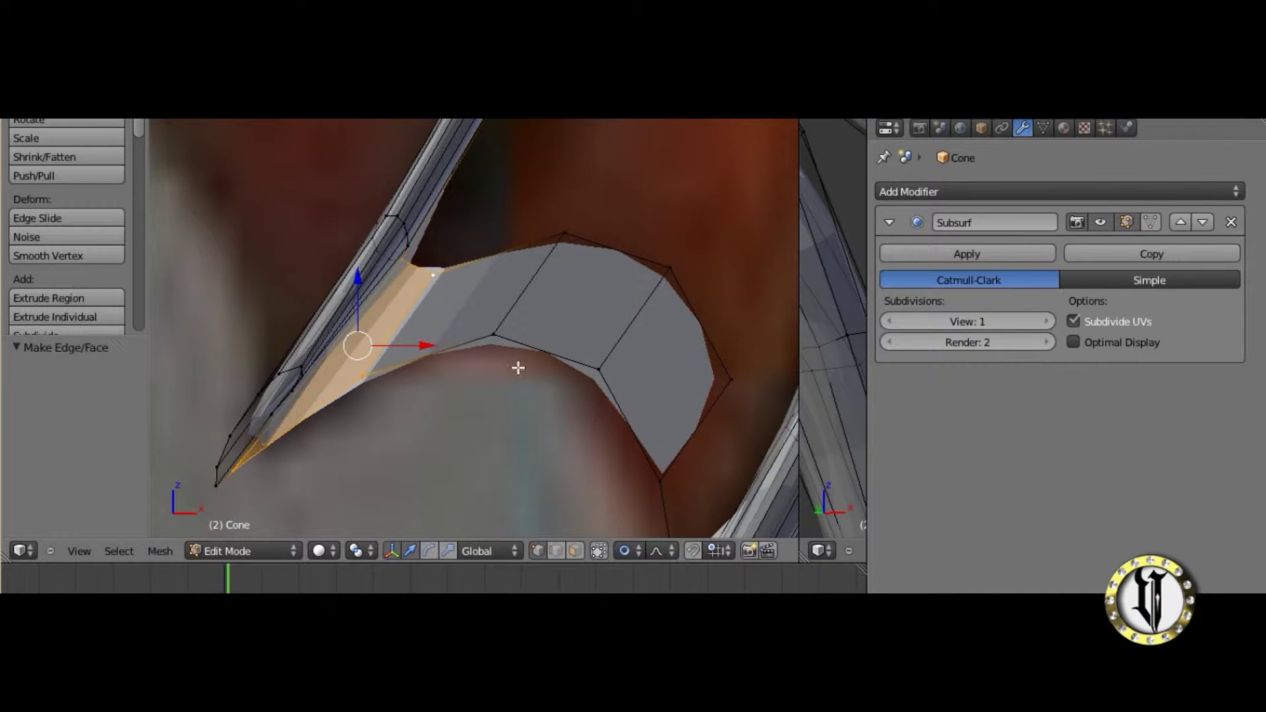
Widen the second 3D view and fill the gap between the membrane strip and the thick bone's tip with a face.
scroll(518, 364, up, 2)
shift+middle_drag(518, 365, 432, 316)
shift+middle_drag(343, 288, 255, 262)
scroll(264, 267, down, 2)
right_click(545, 440)
scroll(551, 469, down, 1)
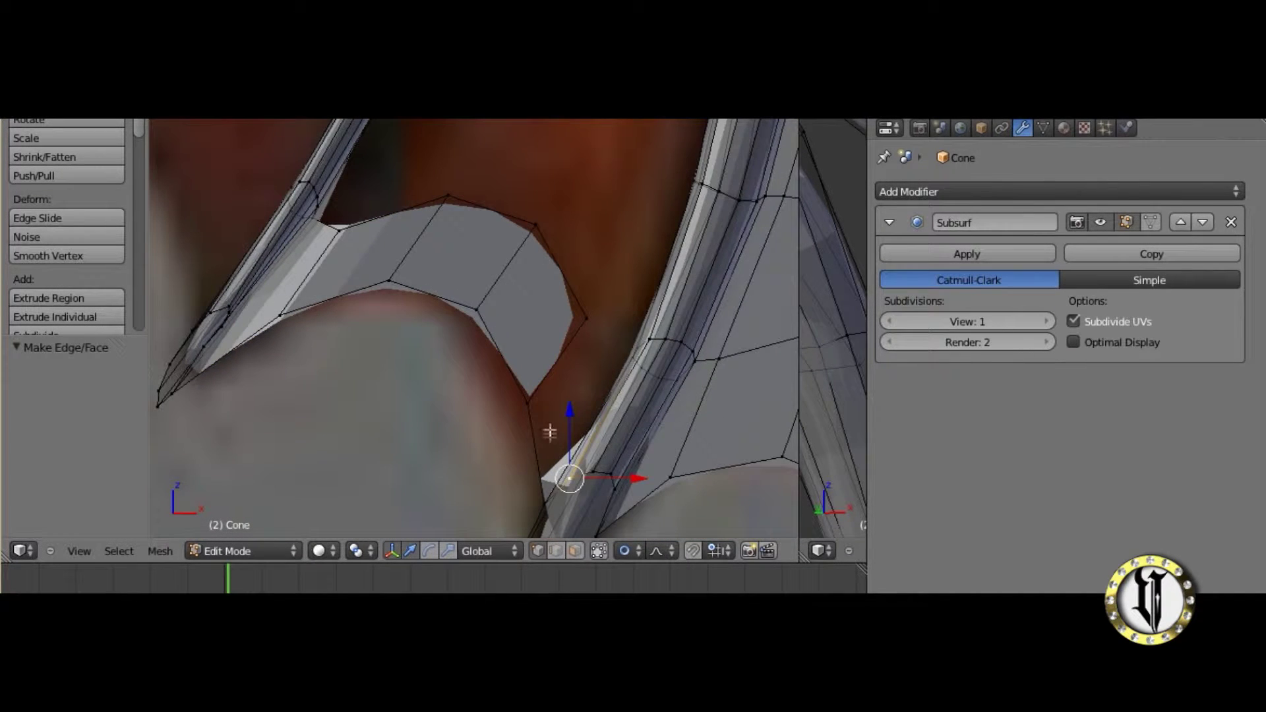
scroll(636, 380, down, 3)
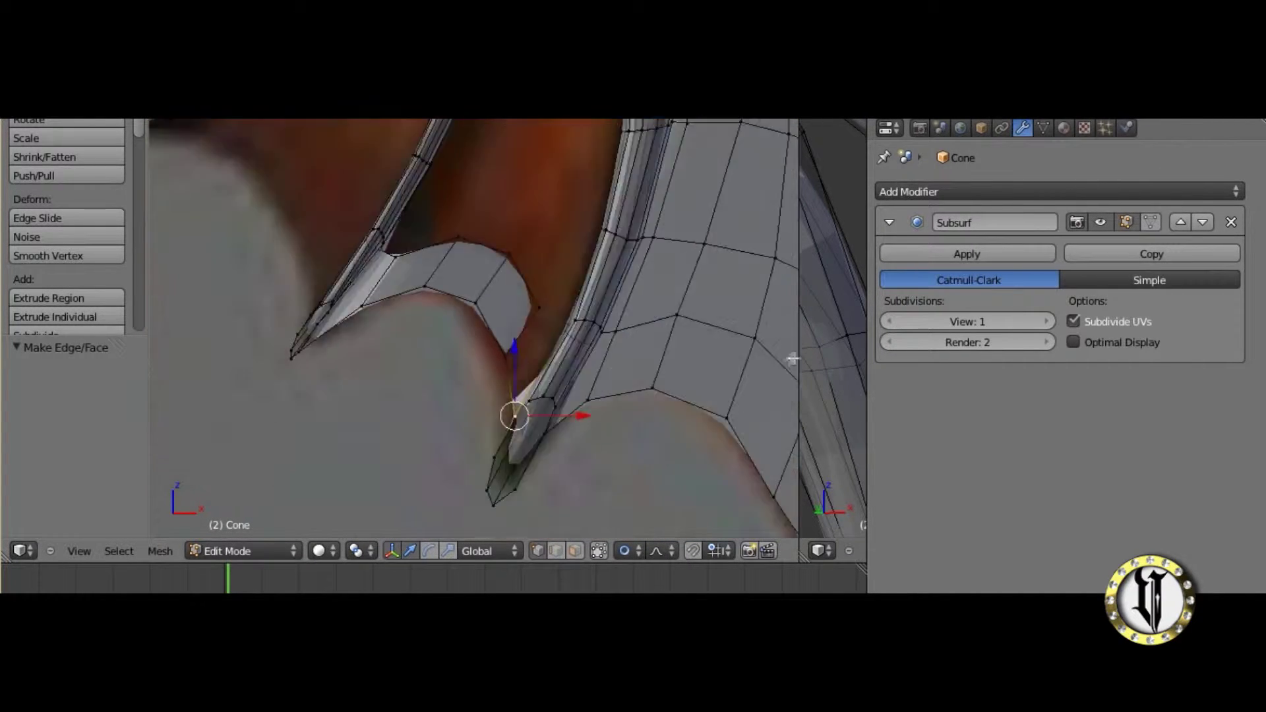
drag(868, 283, 1240, 303)
shift+middle_drag(1001, 395, 896, 251)
scroll(1014, 296, down, 4)
middle_drag(1014, 297, 1029, 339)
shift+middle_drag(1029, 339, 939, 141)
scroll(940, 143, up, 5)
shift+middle_drag(987, 215, 963, 362)
scroll(492, 242, up, 2)
shift+right_click(569, 309)
key(f)
shift+right_click(511, 367)
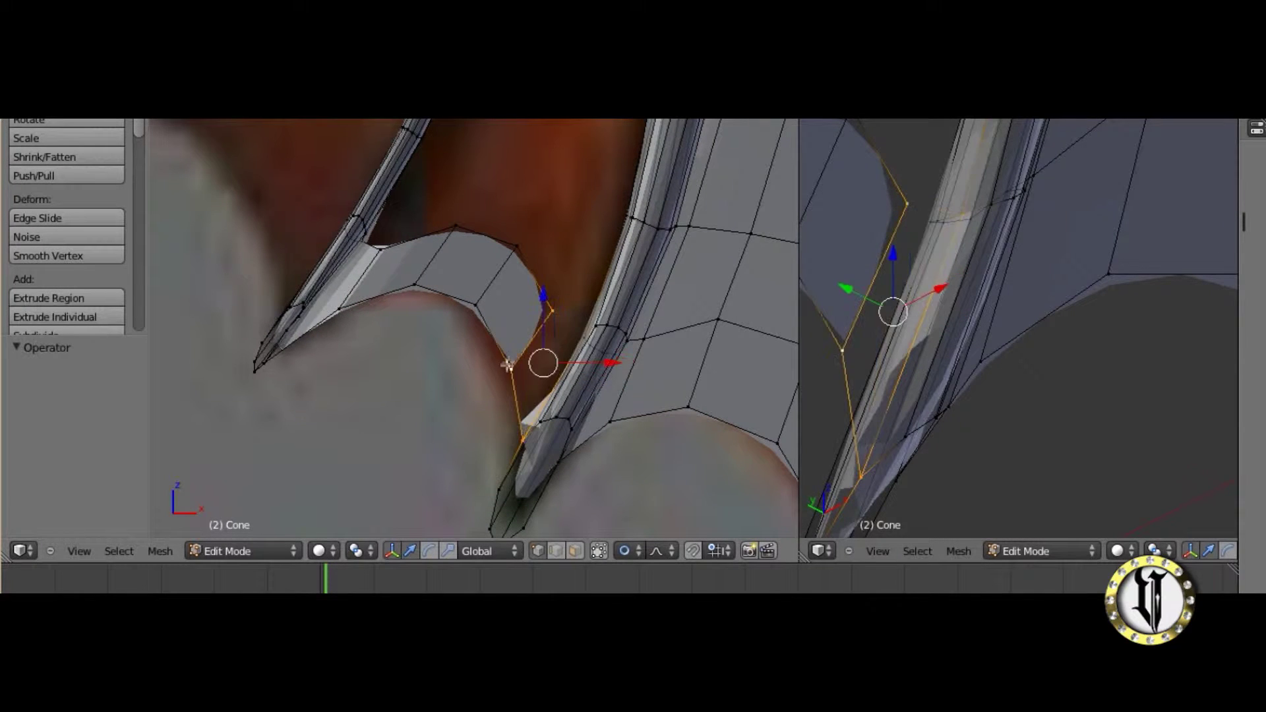
key(f)
Extrude the upper border of the membrane strip 0.100 in X and 0.150 in Z.
scroll(492, 215, up, 2)
shift+scroll(491, 214, down, 1)
right_click(483, 263)
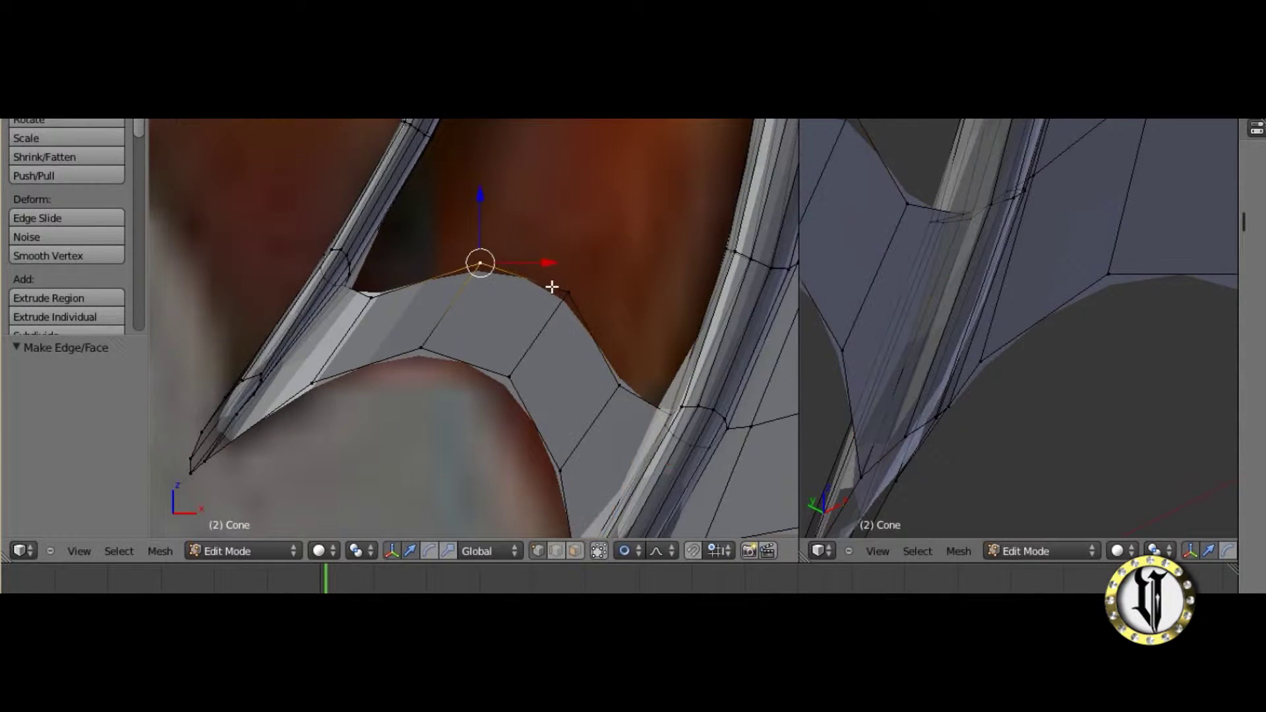
key(e)
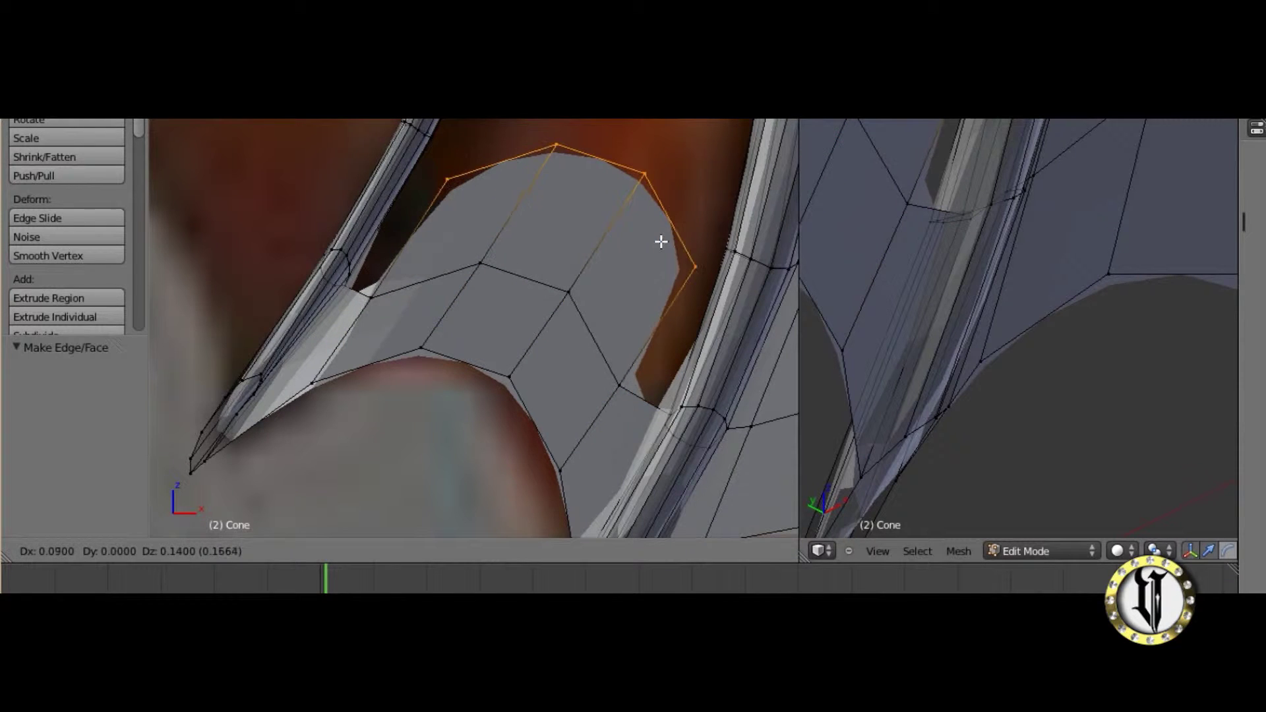
click(699, 251)
Fill the gap between the second membrane row and the thick bone with a face.
right_click(627, 381)
shift+right_click(671, 414)
shift+middle_drag(964, 205, 908, 402)
shift+right_click(967, 164)
shift+right_click(700, 261)
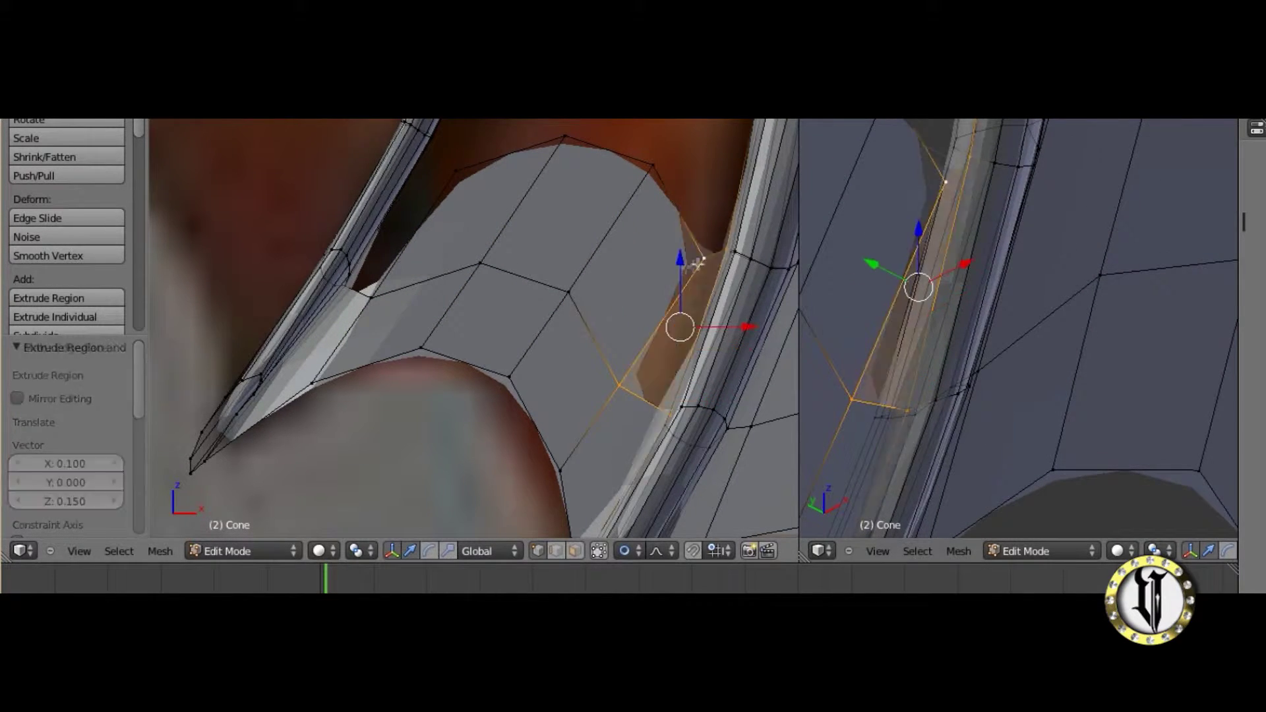
key(f)
Fill the gap between the second membrane row and the thin bone with a face.
shift+middle_drag(388, 262, 438, 390)
right_click(415, 419)
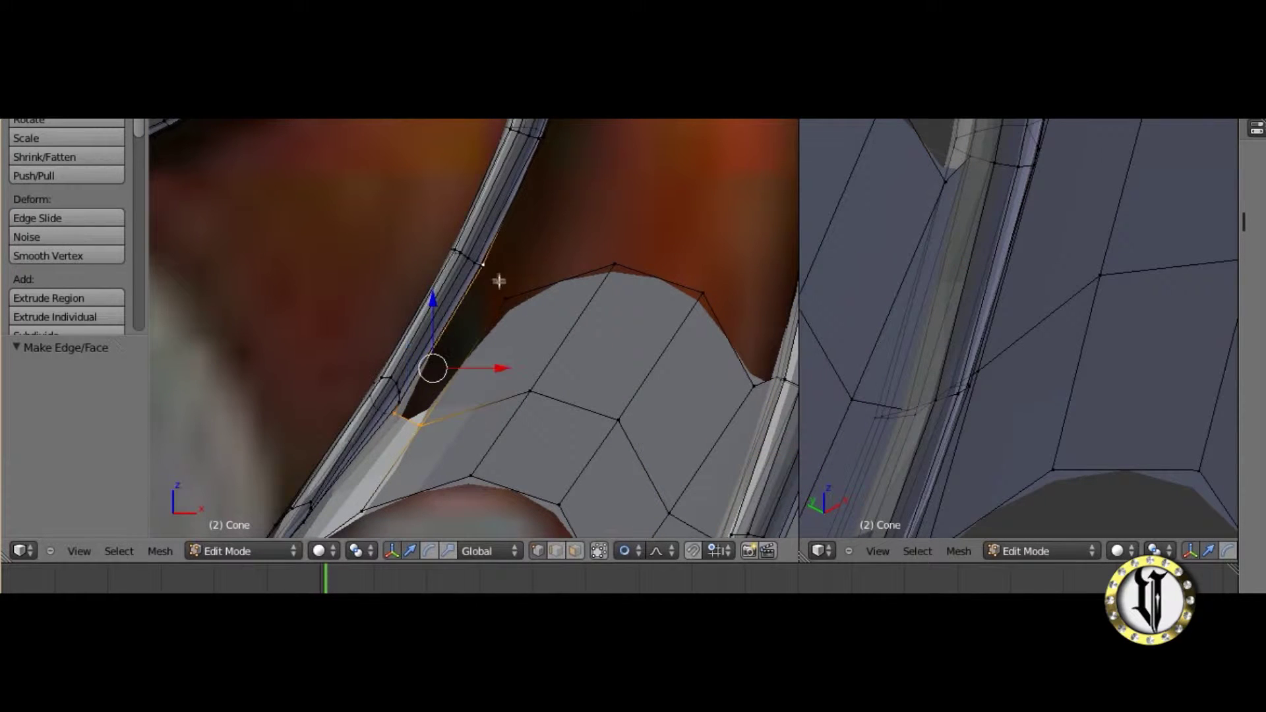
key(g)
right_click(538, 318)
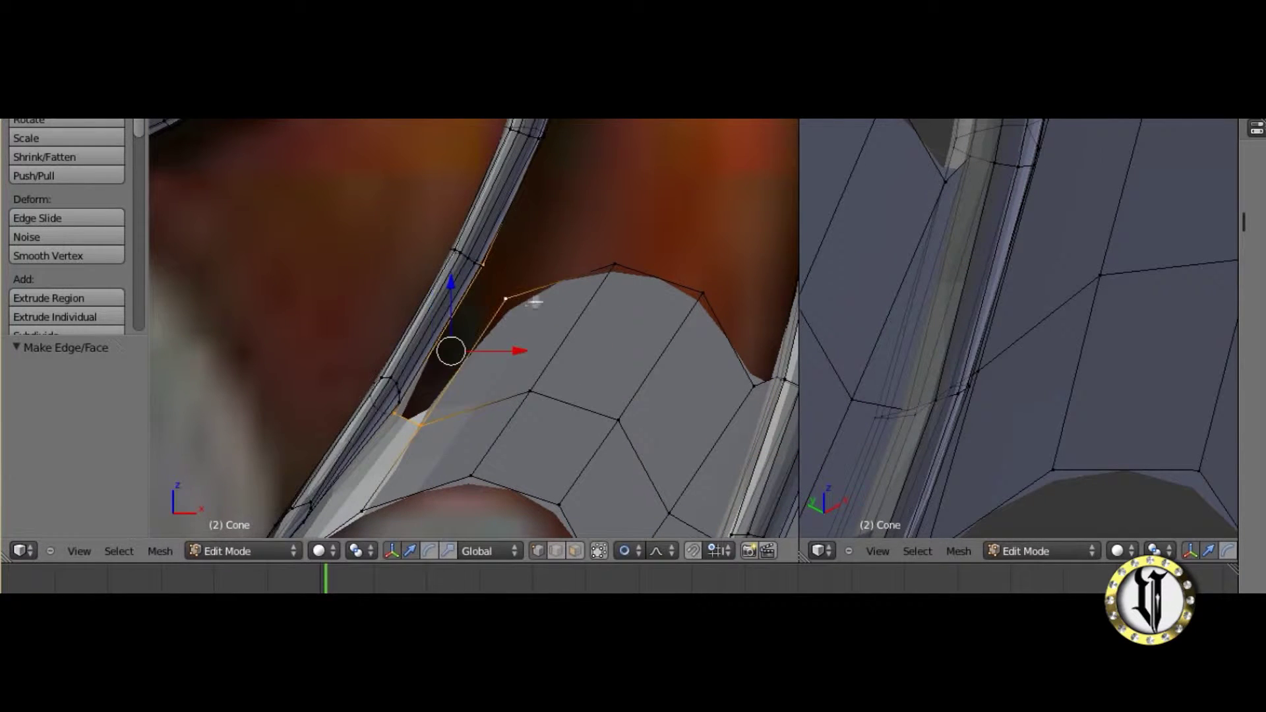
key(f)
Move the membrane's upper corner vertex beside the thin bone slightly up, and the vertex below it about 0.034 in X and Z.
right_click(509, 297)
key(g)
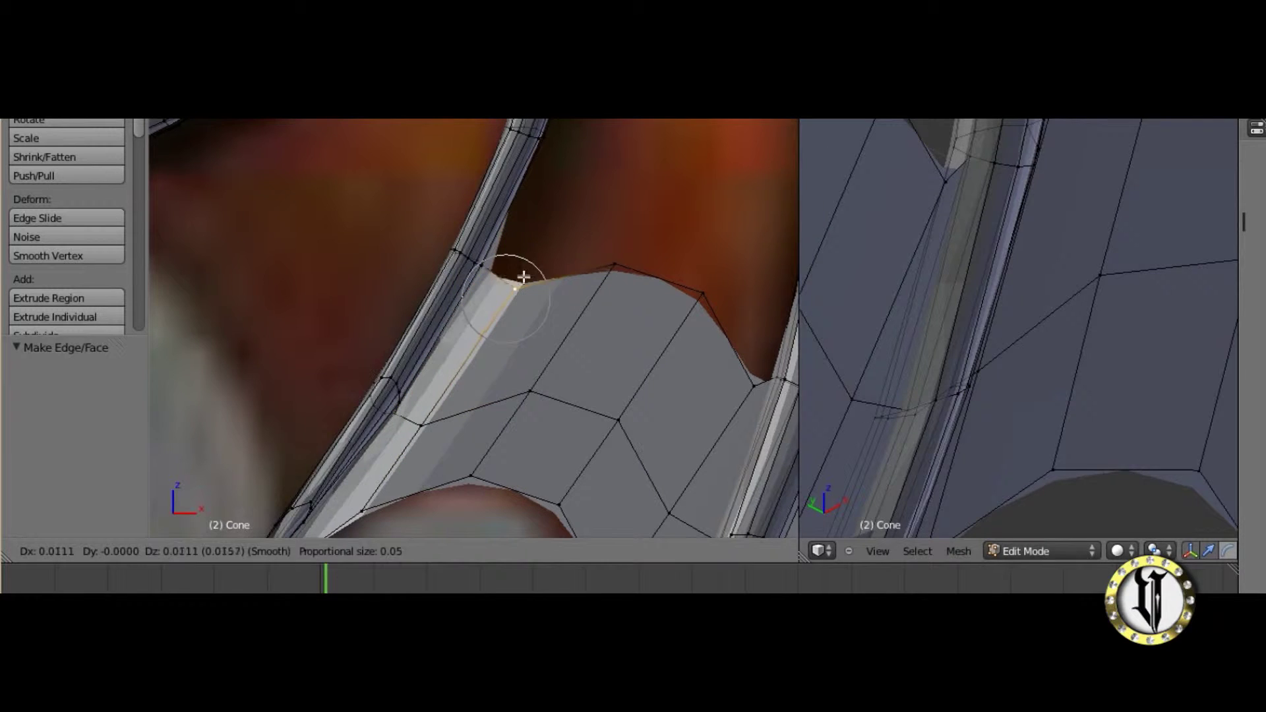
click(529, 261)
right_click(424, 420)
key(g)
click(453, 391)
Move the membrane vertex near the thick bone about 0.008 in X and 0.014 in Z, and the corner above it about -0.011 in X and 0.047 in Z.
scroll(455, 394, down, 5)
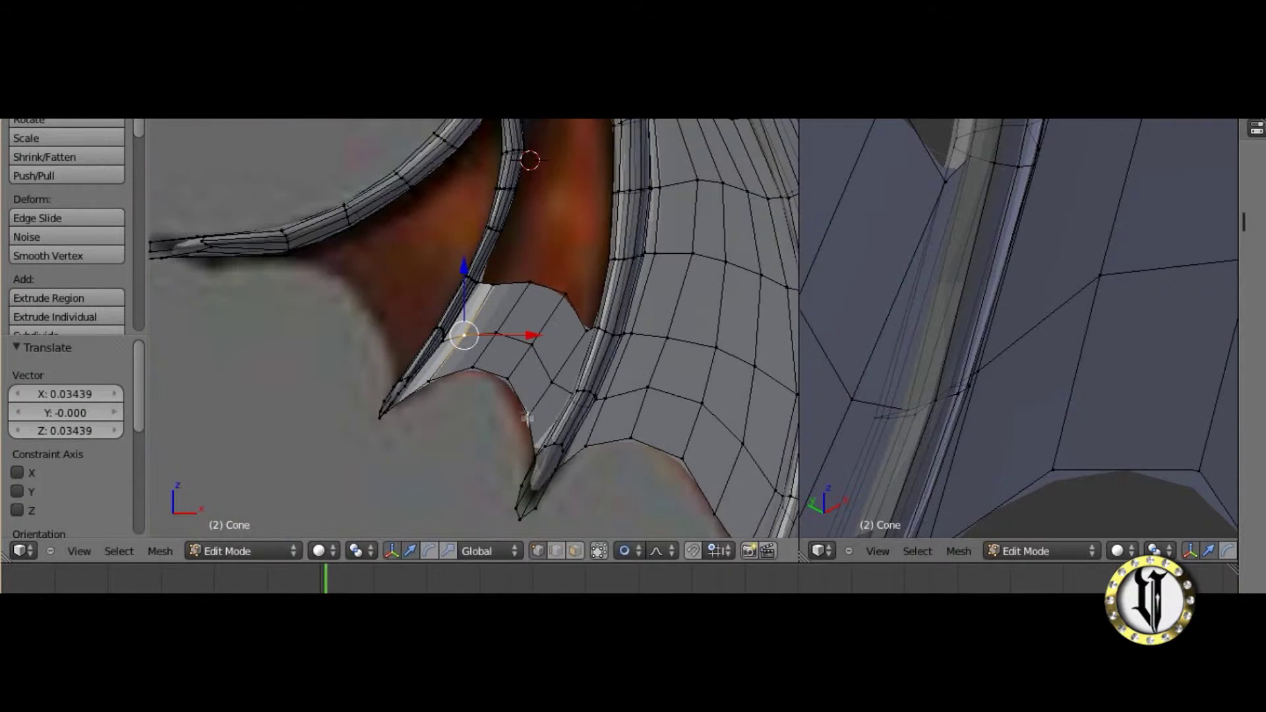
right_click(527, 411)
key(g)
click(551, 376)
right_click(584, 328)
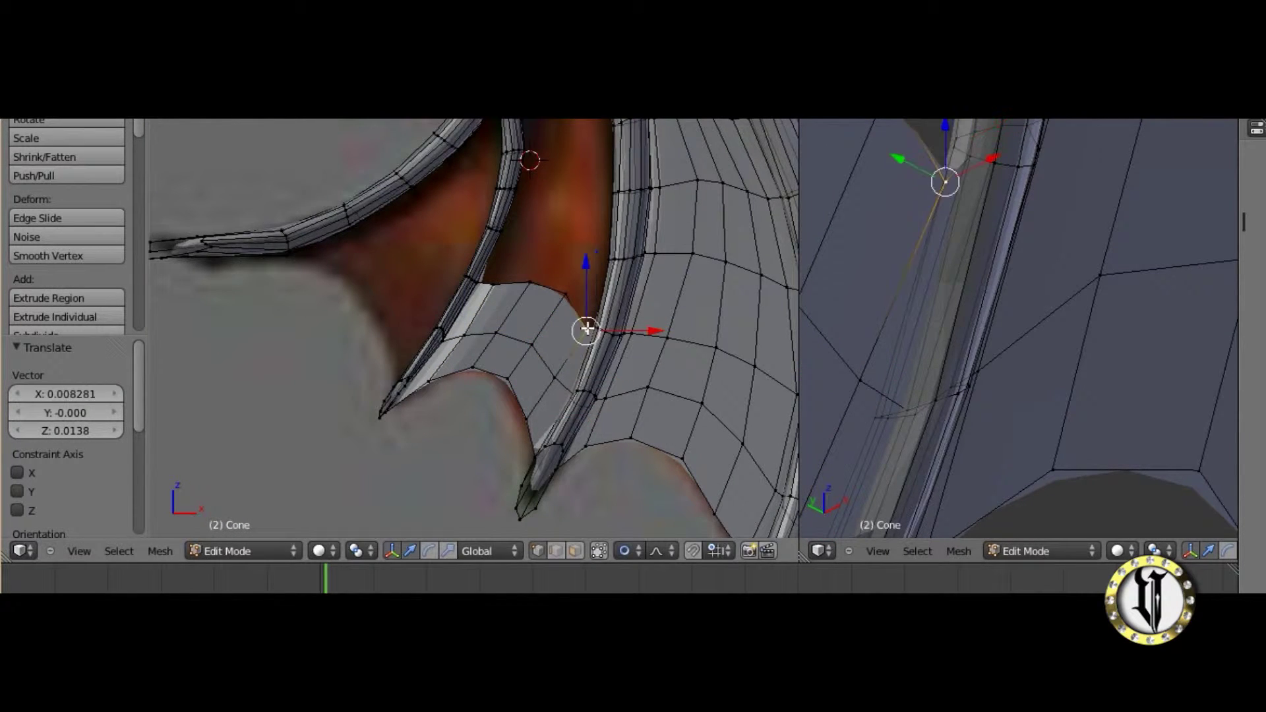
key(g)
click(584, 312)
scroll(528, 324, up, 5)
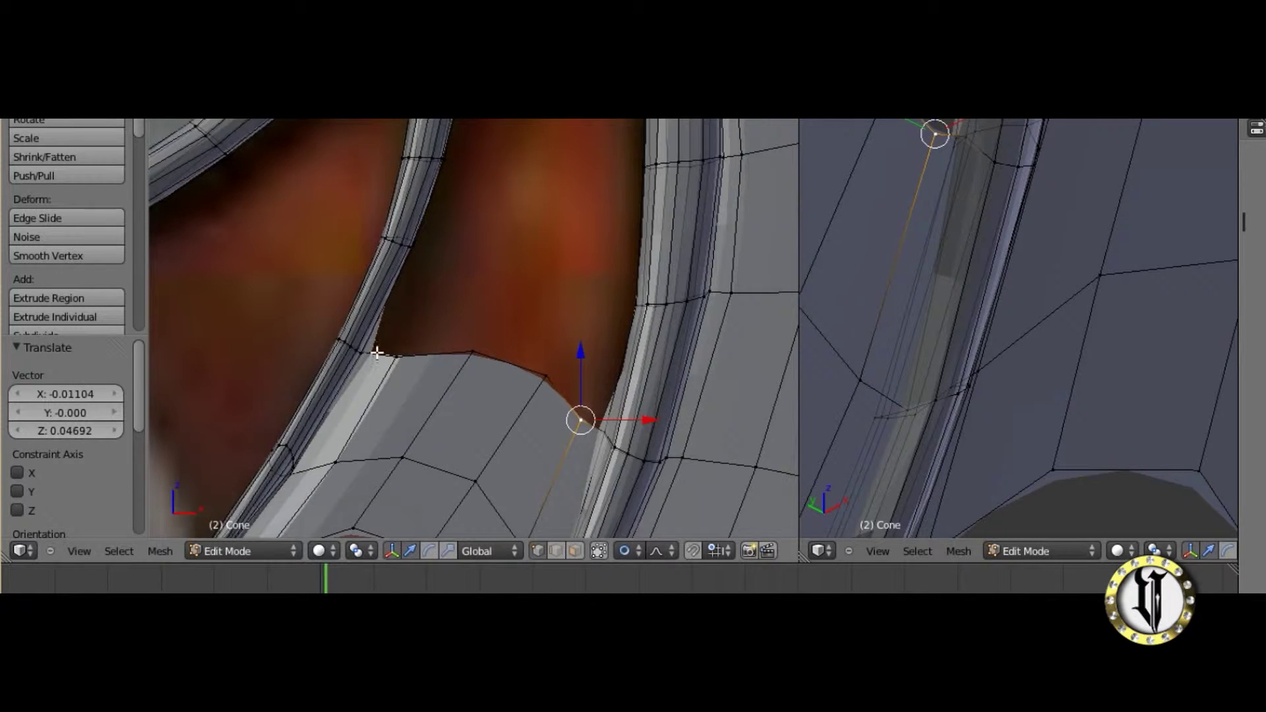
scroll(379, 356, up, 1)
right_click(346, 388)
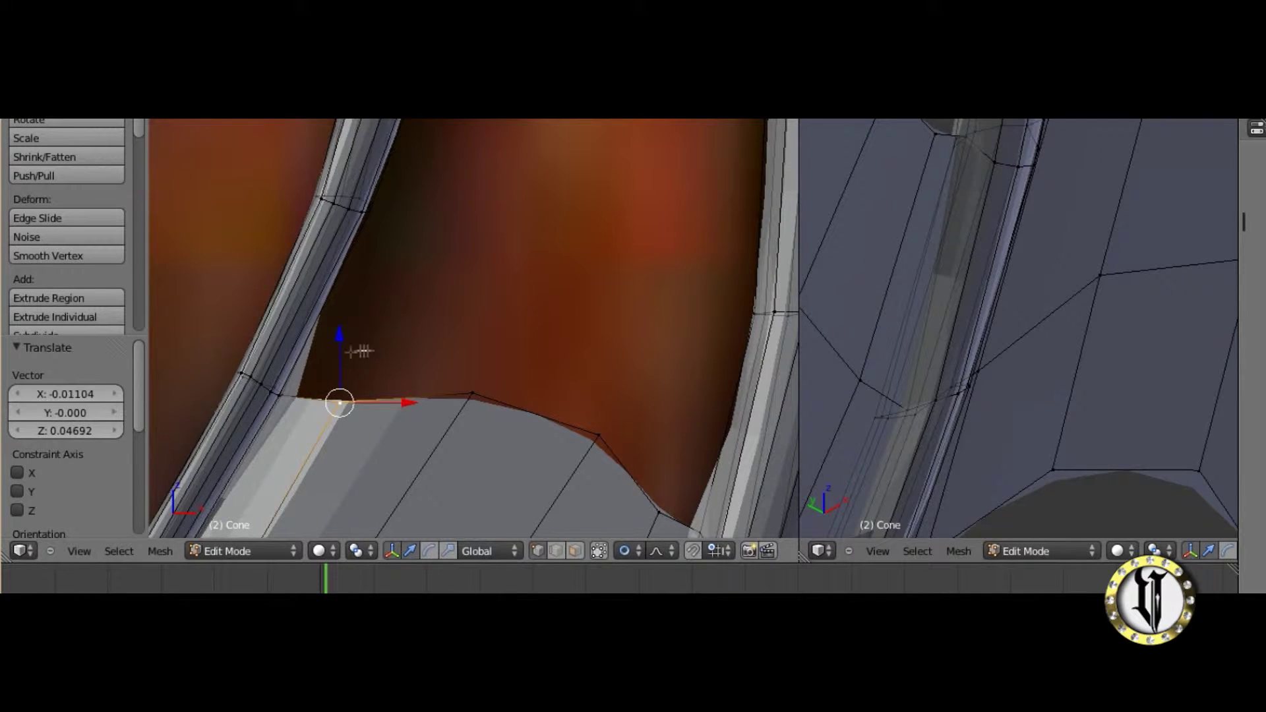
key(g)
right_click(304, 370)
shift+right_click(342, 398)
key(g)
key(Escape)
Extrude the upper border of the second membrane row 0.050 in X and 0.140 in Z.
right_click(348, 399)
shift+right_click(473, 396)
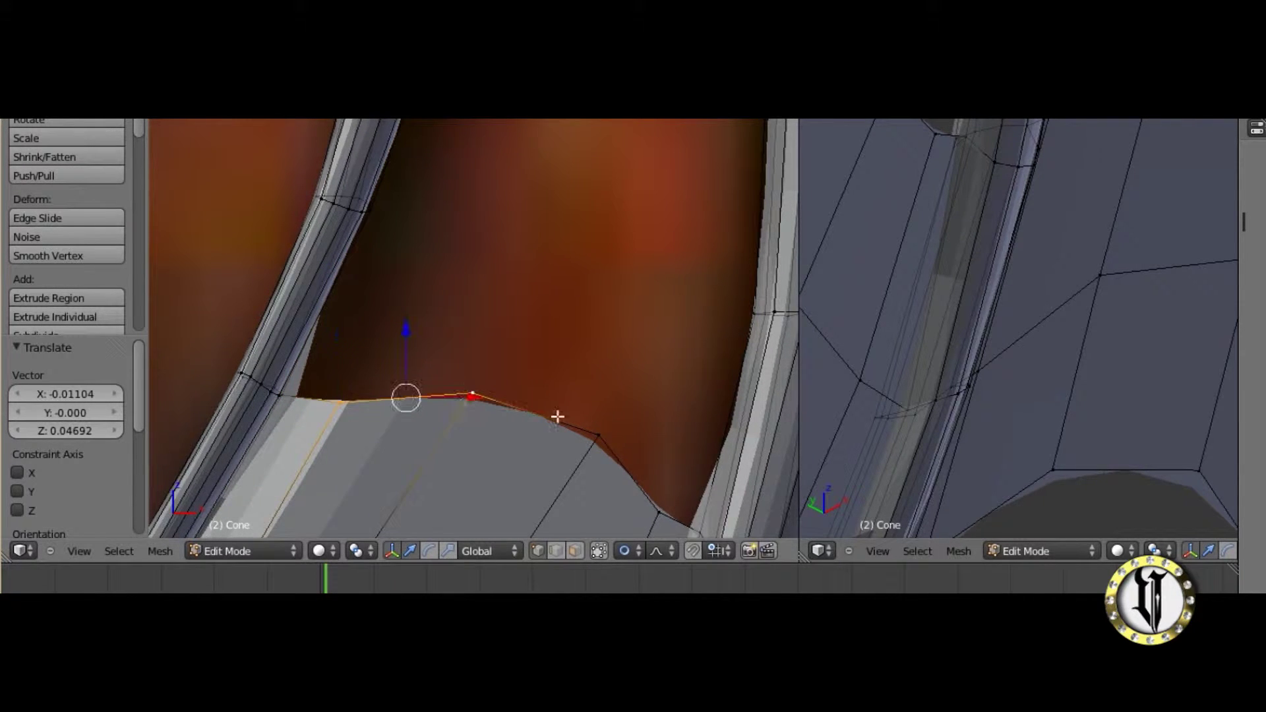
scroll(666, 504, down, 2)
key(e)
click(671, 313)
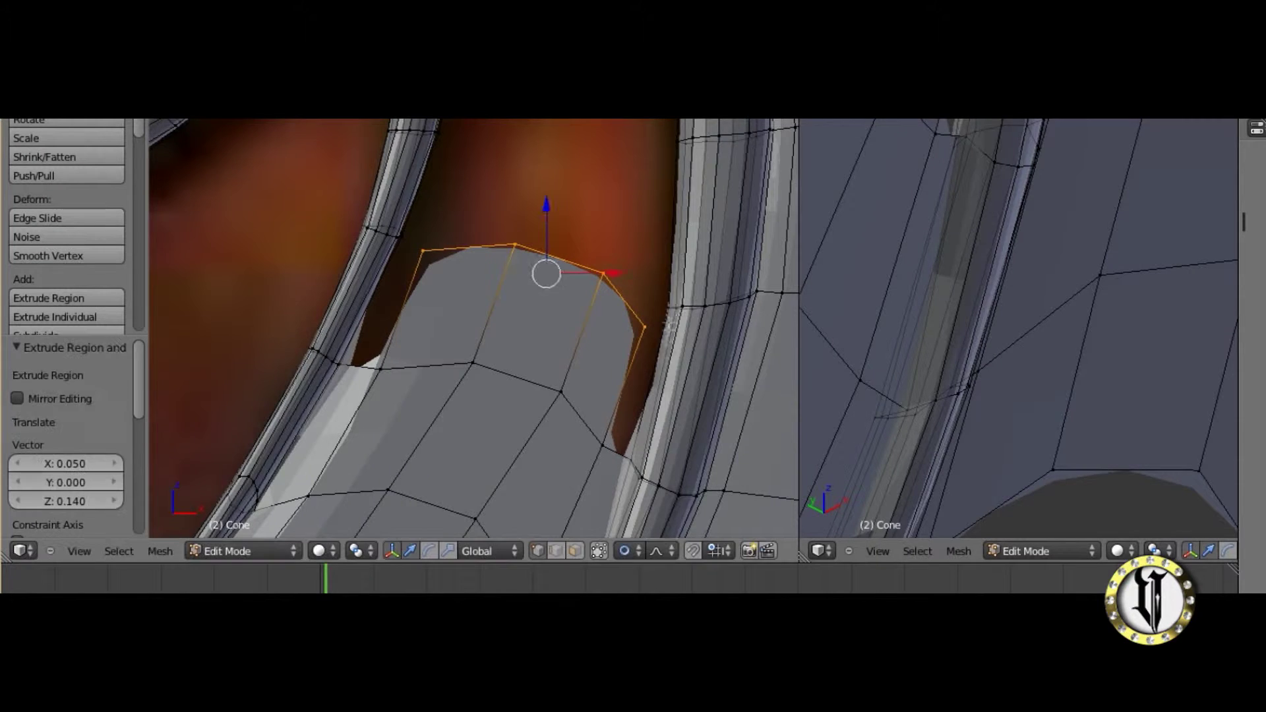
Fill the gap between the third membrane row and the thick bone with a face.
scroll(672, 315, up, 1)
scroll(910, 420, down, 4)
middle_drag(947, 359, 1003, 407)
scroll(989, 406, up, 4)
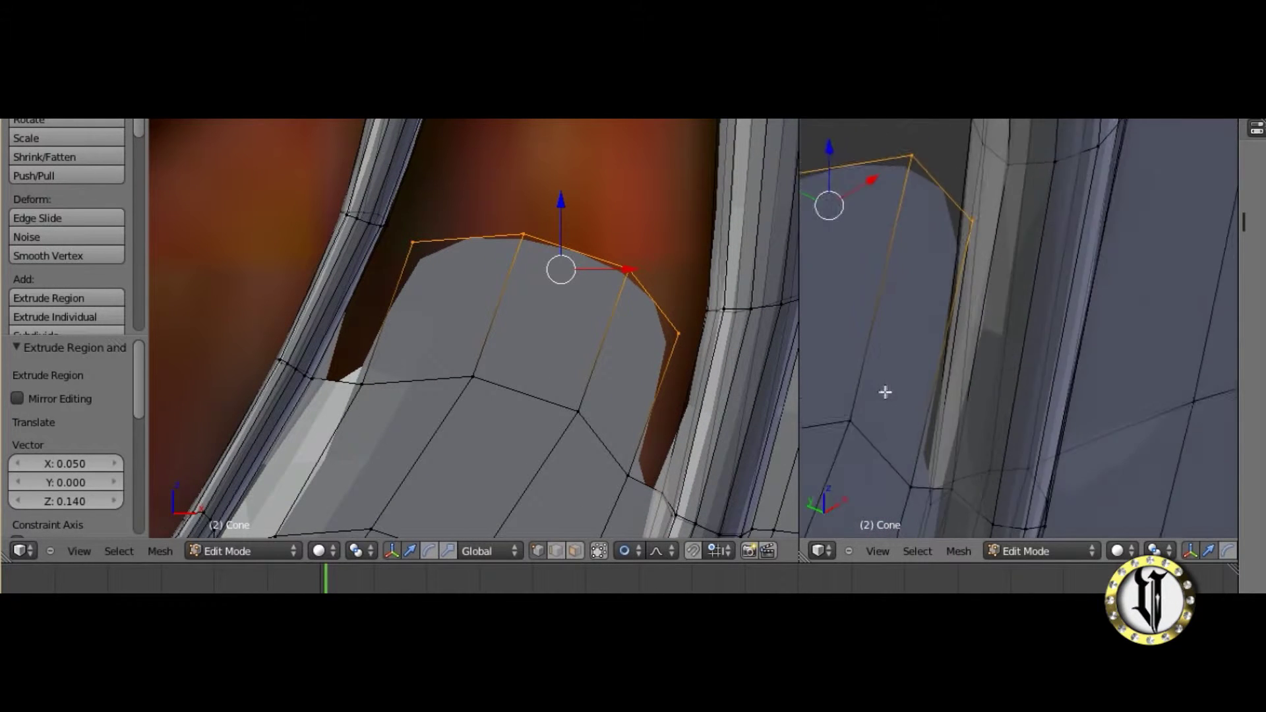
middle_drag(885, 393, 877, 373)
right_click(658, 491)
shift+right_click(1004, 143)
shift+right_click(677, 335)
shift+right_click(626, 482)
key(f)
Move the third row's upper vertex near the thick bone about -0.006 in X and 0.020 in Z, and raise the vertex below it.
right_click(680, 332)
key(g)
click(668, 331)
right_click(624, 480)
key(g)
click(633, 447)
right_click(678, 318)
key(g)
click(671, 295)
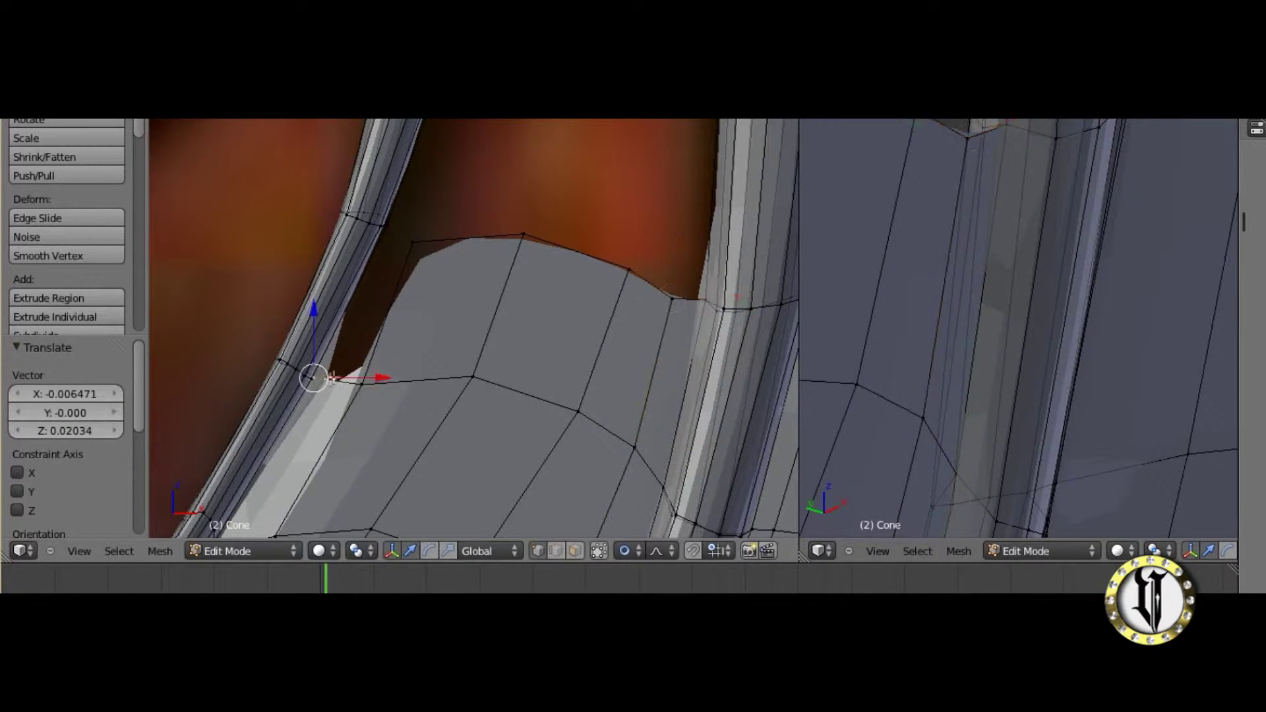
Fill the gap between the third membrane row and the thin bone with a face.
scroll(958, 317, down, 2)
middle_drag(958, 317, 1080, 486)
scroll(989, 442, up, 2)
shift+middle_drag(919, 407, 1006, 251)
right_click(825, 387)
scroll(857, 392, down, 2)
scroll(1003, 308, up, 1)
scroll(1003, 307, up, 2)
right_click(823, 489)
scroll(865, 430, down, 2)
key(g)
right_click(853, 394)
right_click(885, 432)
shift+right_click(989, 237)
shift+middle_drag(989, 237, 941, 319)
scroll(954, 334, up, 3)
middle_drag(1048, 228, 1062, 216)
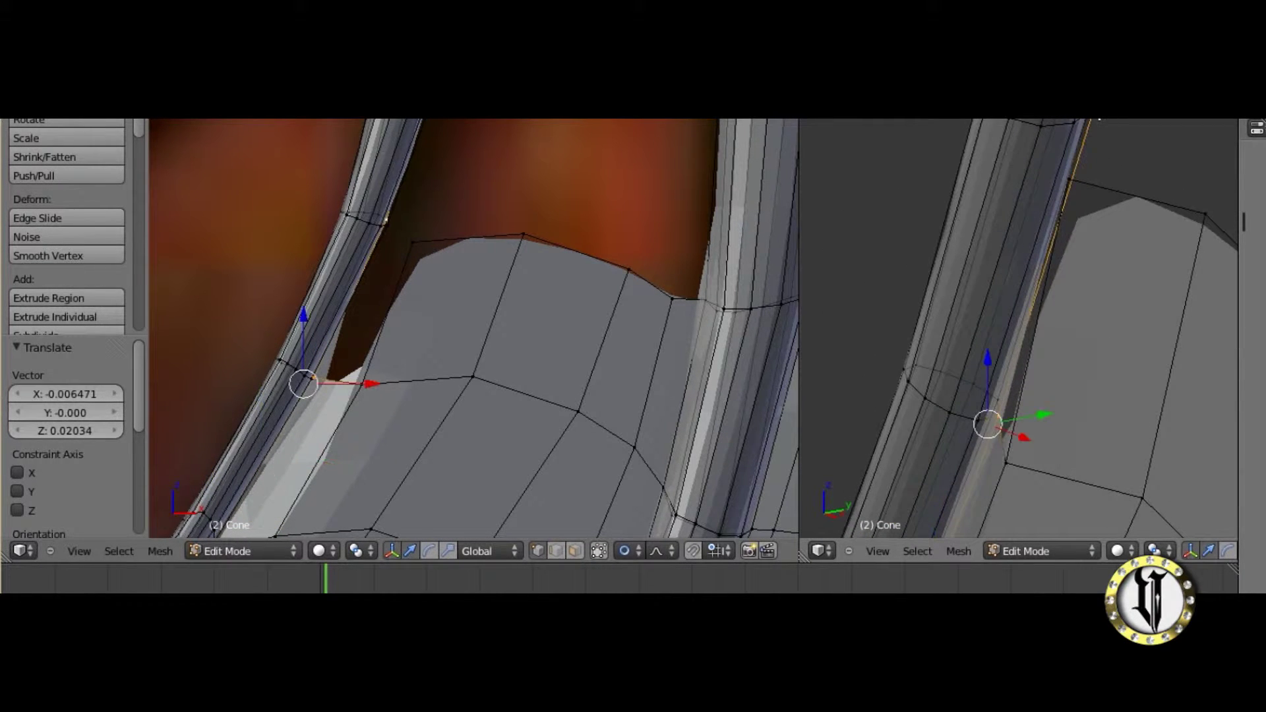
right_click(386, 219)
shift+right_click(364, 380)
shift+right_click(414, 243)
key(g)
key(Escape)
key(f)
Move the third row's upper vertex beside the thin bone about -0.005 in X and 0.009 in Z.
scroll(963, 406, down, 2)
right_click(1056, 214)
scroll(504, 357, down, 2)
middle_drag(498, 359, 323, 244)
key(KP_1)
shift+middle_drag(457, 430, 442, 136)
scroll(442, 136, up, 2)
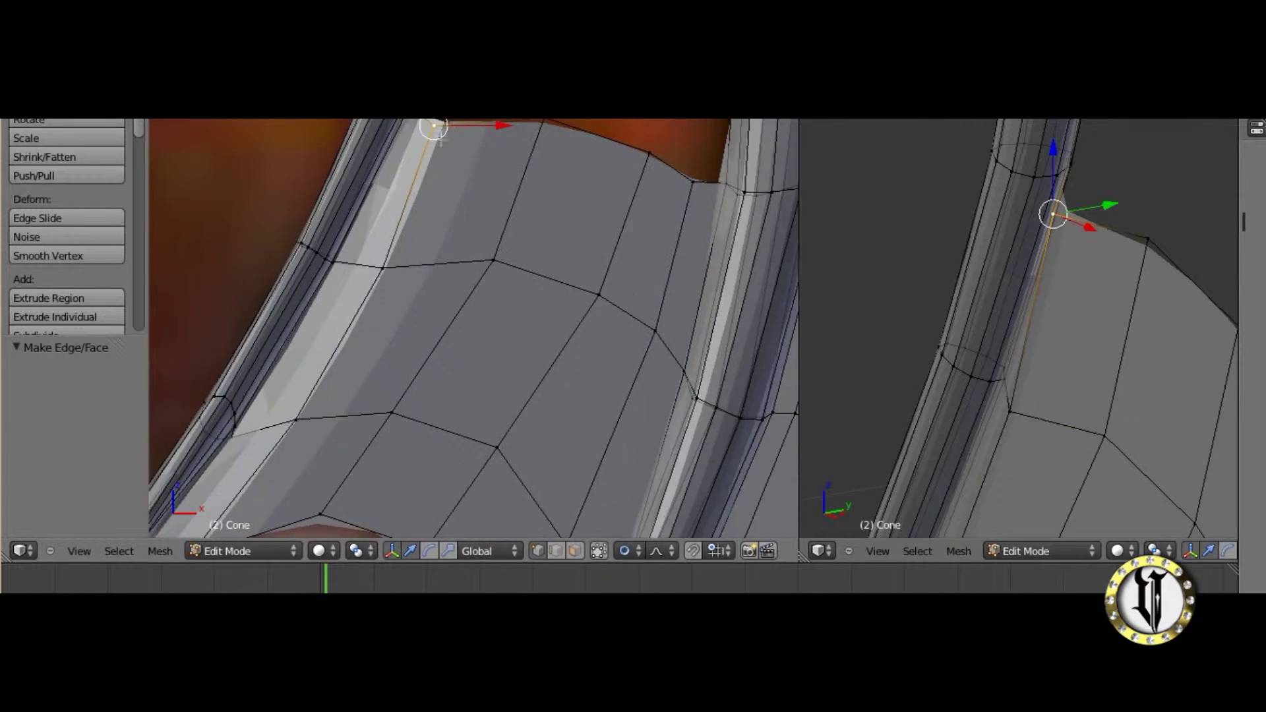
scroll(460, 126, up, 2)
key(g)
key(Escape)
scroll(488, 125, down, 2)
key(g)
click(525, 108)
Extrude the upper border of the third membrane row 0.030 in X and 0.130 in Z.
shift+middle_drag(490, 174, 441, 280)
shift+right_click(496, 224)
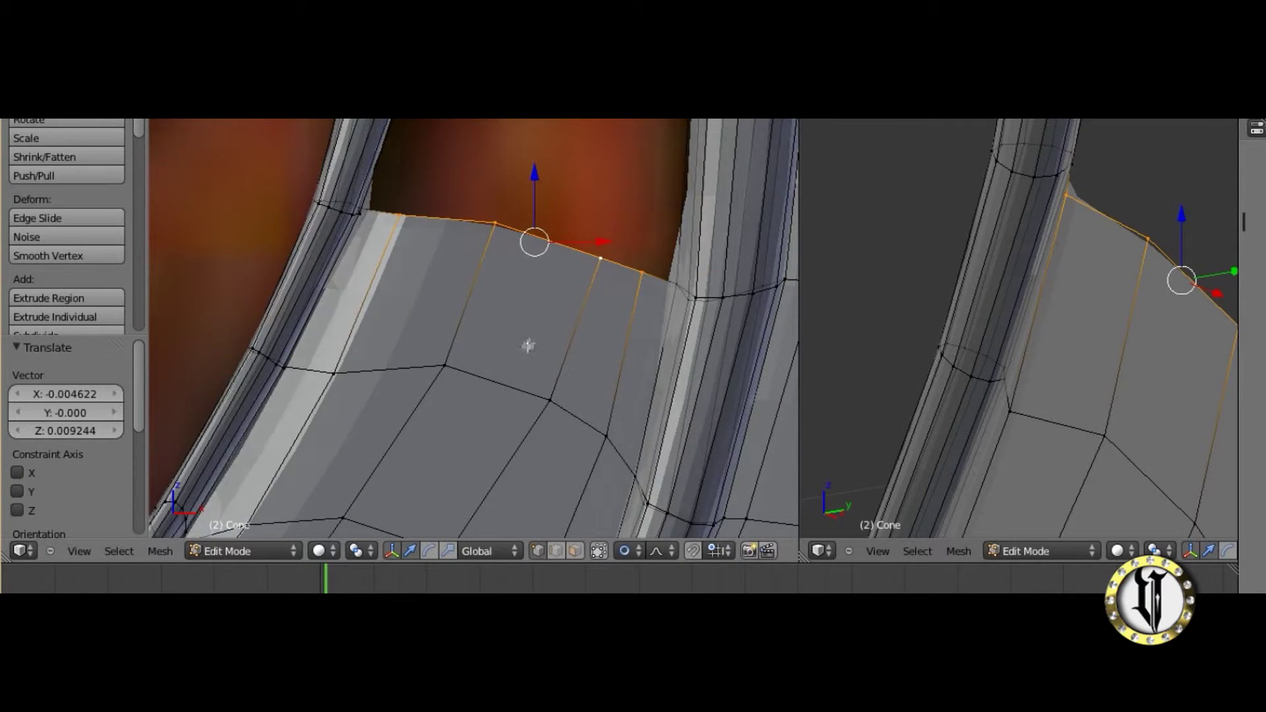
key(g)
click(556, 236)
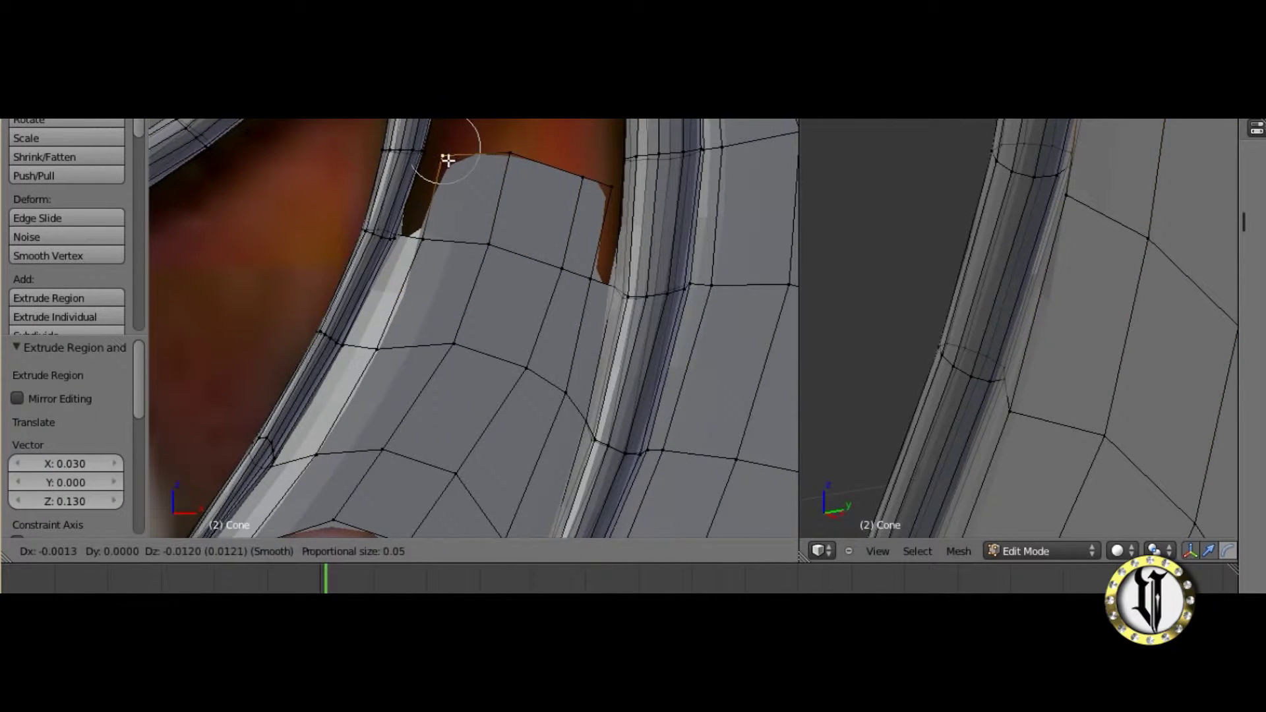
Lower the fourth row's upper corner beside the thin bone slightly, and move the corner near the thick bone about -0.012 in X and 0.015 in Z.
click(446, 162)
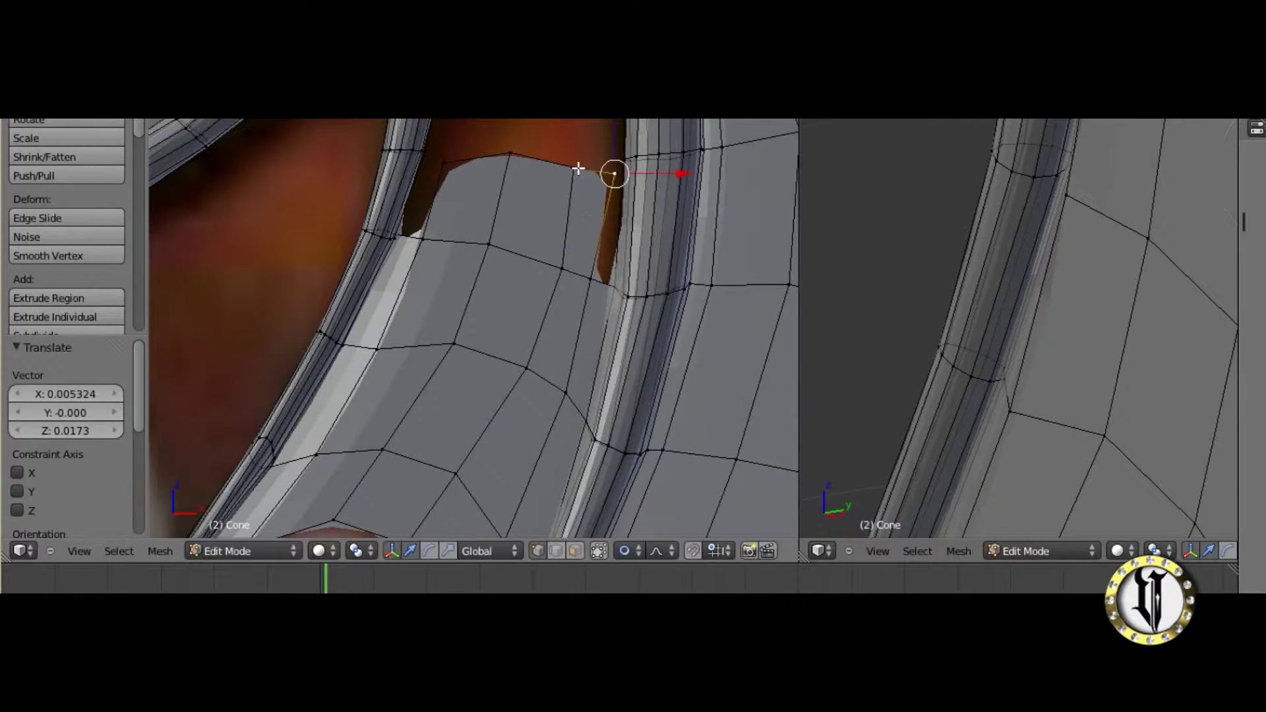
click(571, 160)
shift+middle_drag(609, 163, 546, 231)
scroll(553, 231, up, 3)
right_click(590, 217)
key(g)
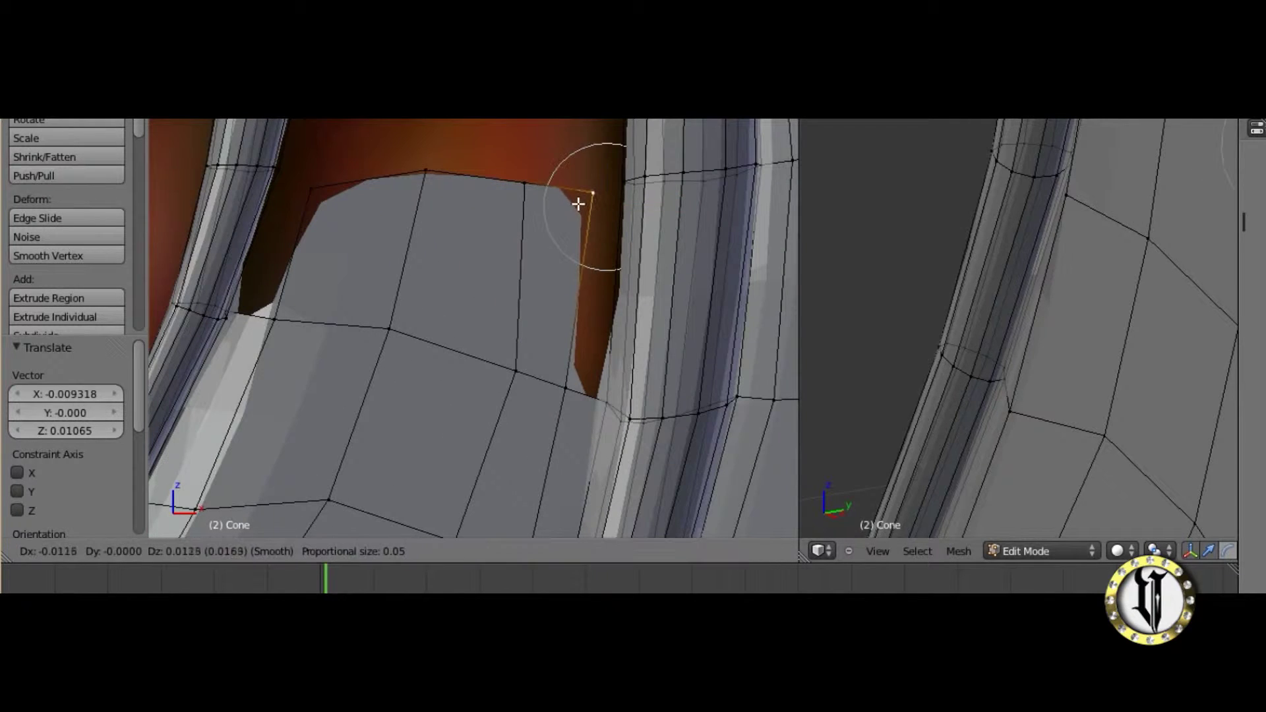
click(580, 202)
Fill the gap between the fourth membrane row and the thick bone with a face.
scroll(1128, 381, down, 3)
scroll(1129, 380, down, 3)
scroll(1150, 328, up, 4)
middle_drag(1003, 357, 1052, 319)
middle_drag(976, 337, 943, 191)
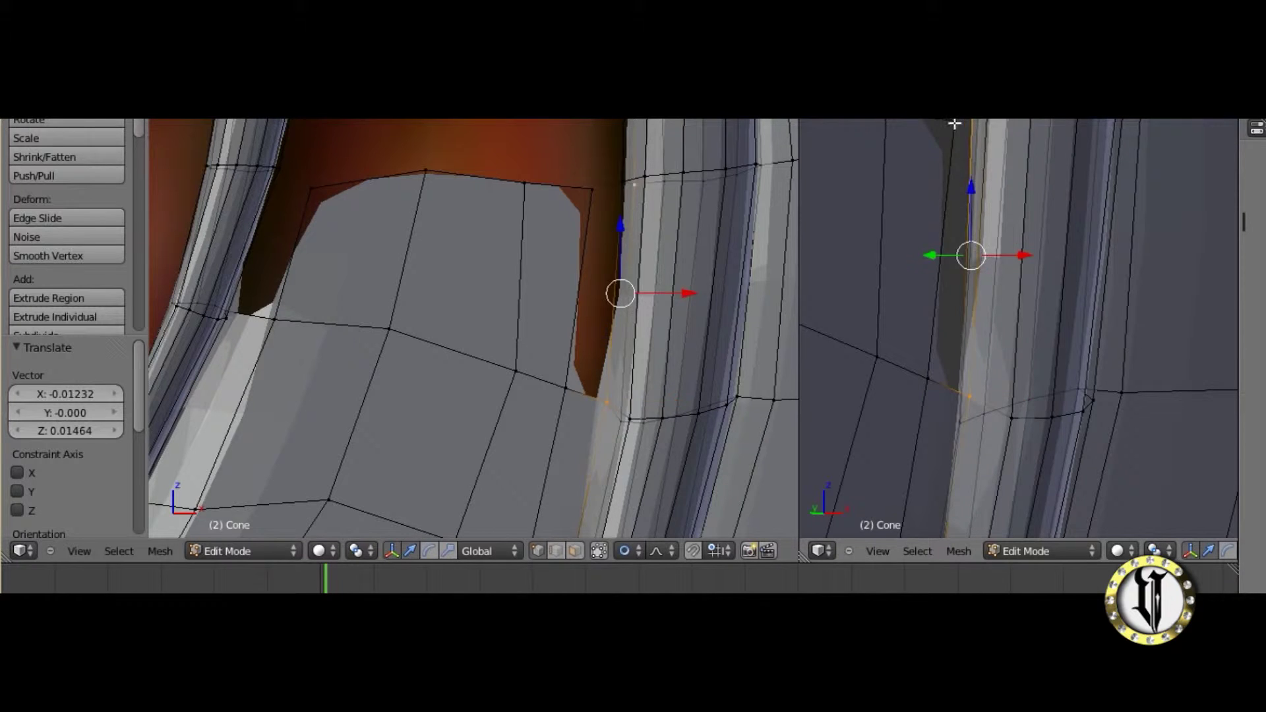
shift+click(930, 385)
key(f)
middle_drag(537, 305, 593, 404)
middle_drag(687, 371, 695, 296)
key(ctrl+z)
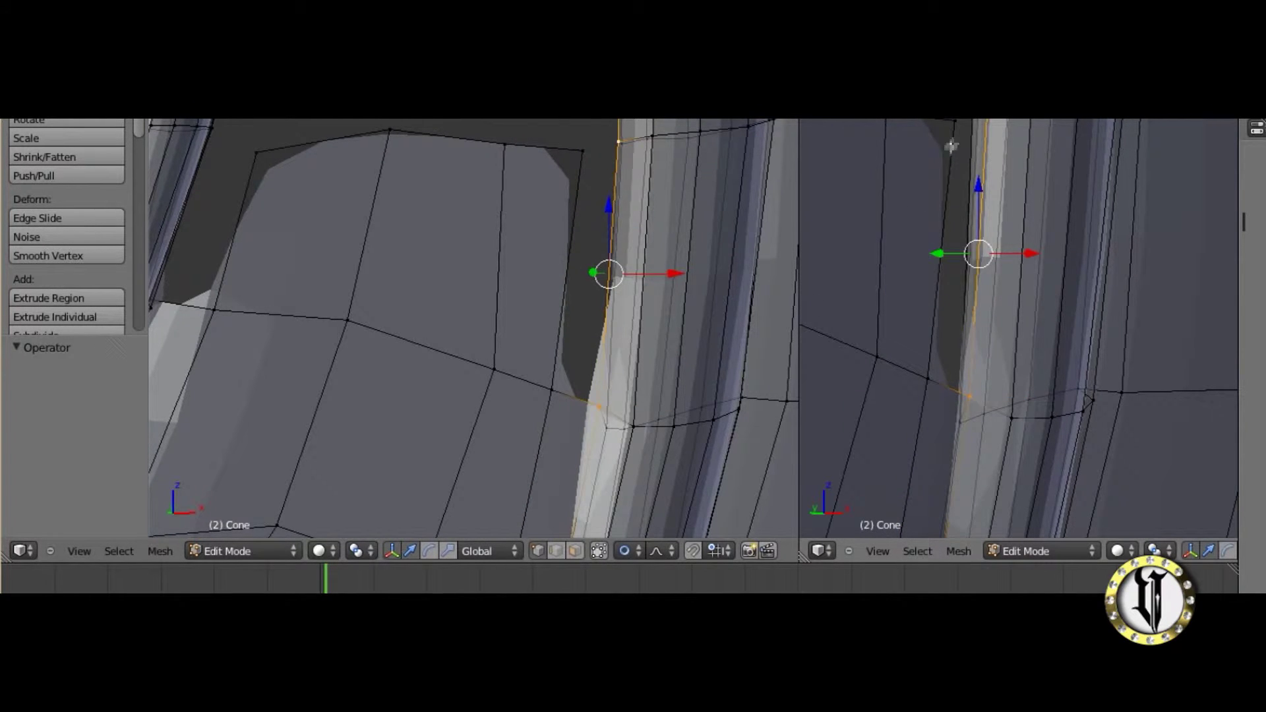
key(f)
shift+middle_drag(473, 293, 623, 406)
key(a)
right_click(303, 411)
mouse_move(919, 375)
middle_down()
mouse_move(781, 357)
mouse_move(907, 314)
mouse_move(935, 390)
middle_up()
shift+middle_drag(961, 312, 1137, 377)
scroll(1063, 435, up, 2)
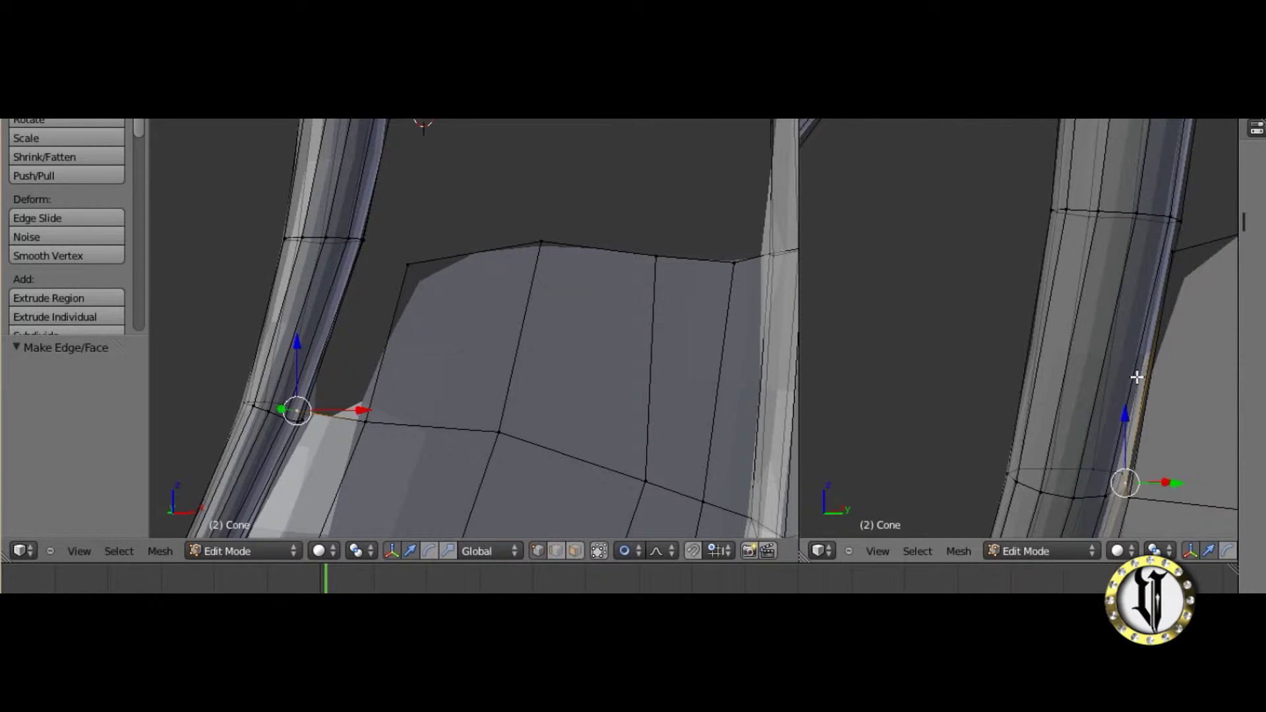
scroll(1140, 377, up, 1)
key(g)
right_click(502, 360)
shift+middle_drag(469, 351, 613, 295)
scroll(607, 300, up, 4)
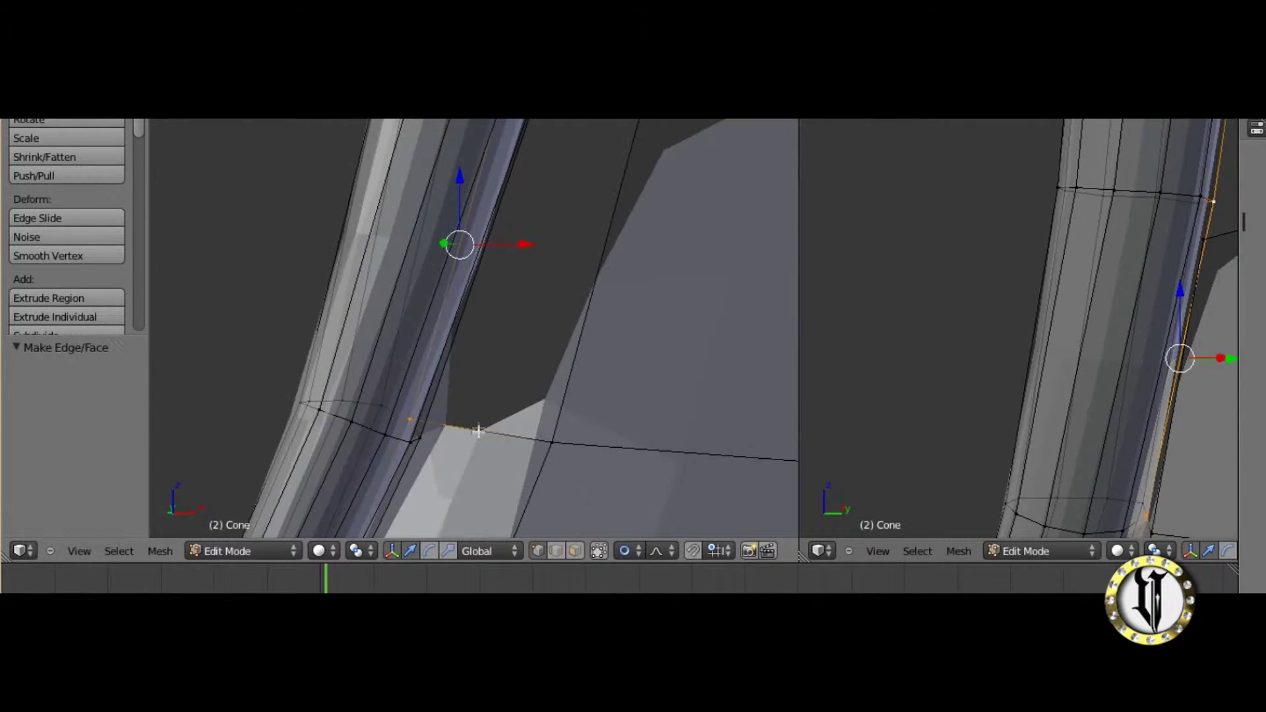
scroll(475, 437, down, 3)
right_click(434, 396)
right_click(443, 394)
shift+middle_drag(486, 372, 528, 289)
scroll(529, 286, up, 8)
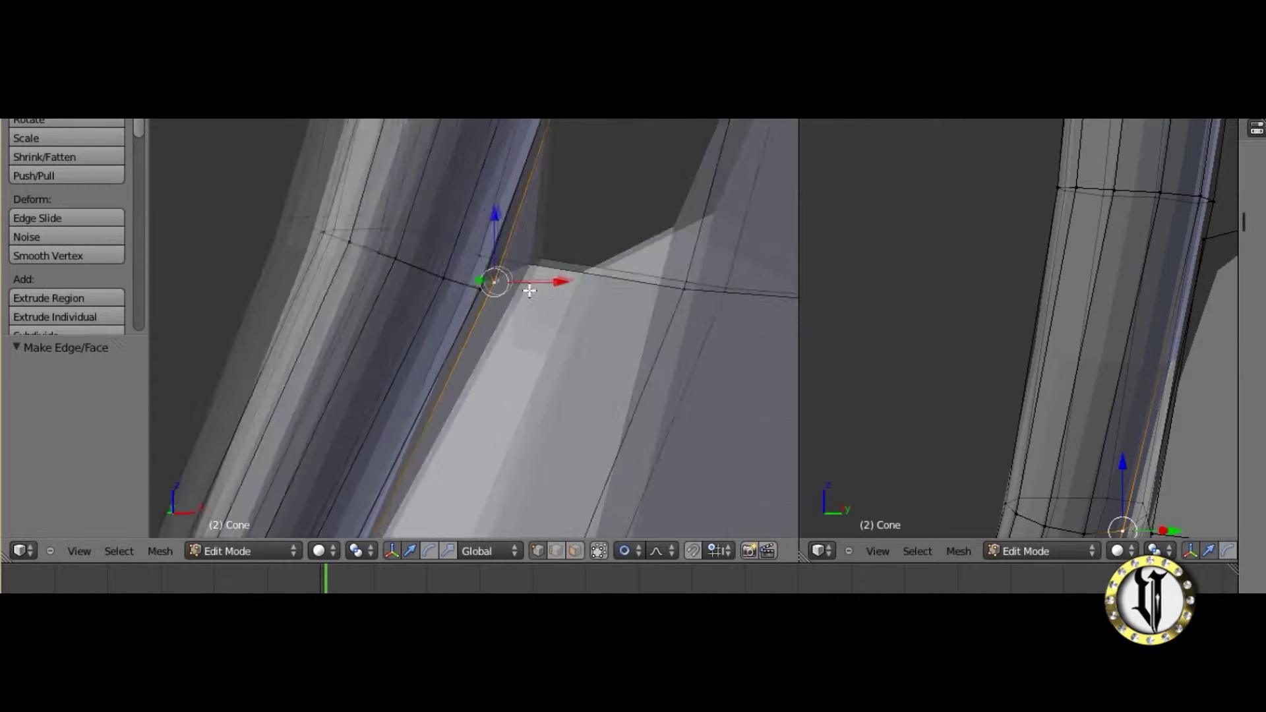
scroll(568, 258, down, 8)
shift+middle_drag(562, 360, 537, 275)
scroll(608, 274, up, 4)
scroll(600, 303, down, 5)
scroll(494, 362, up, 7)
Fill the gap between the fourth membrane row and the thin bone with a face.
right_click(321, 430)
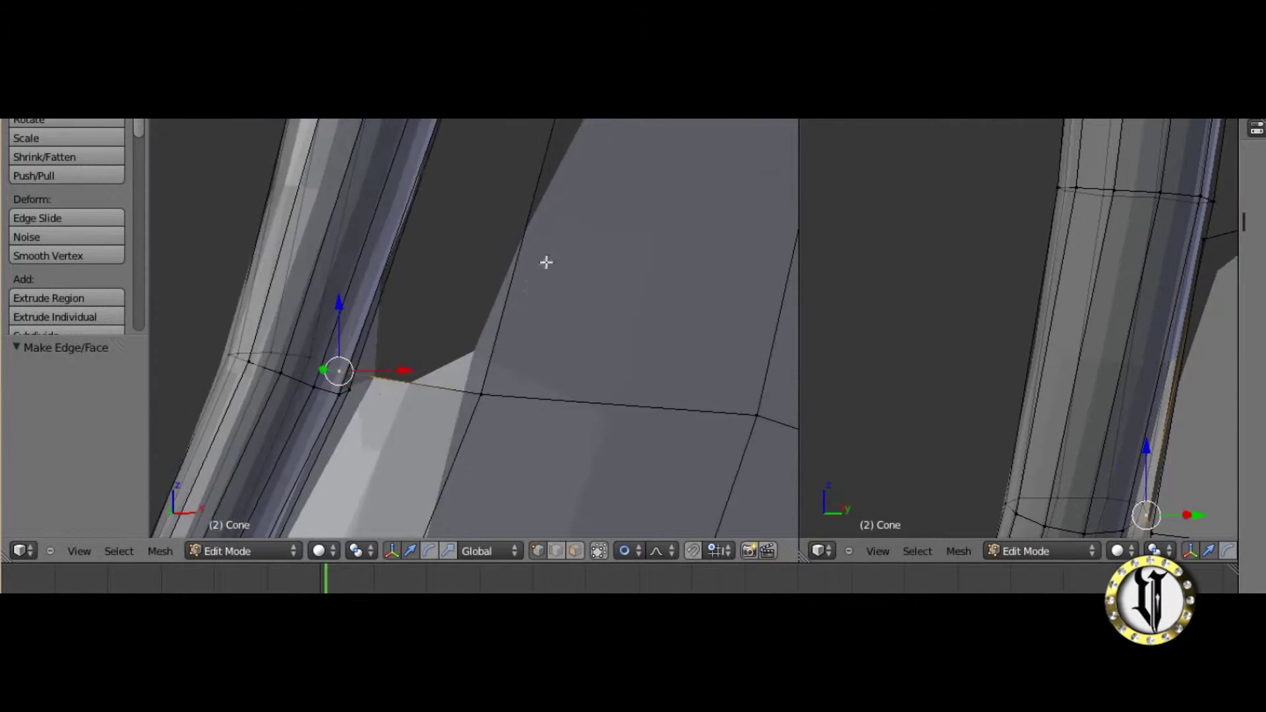
scroll(567, 265, down, 10)
scroll(562, 277, down, 5)
shift+middle_drag(576, 325, 592, 365)
scroll(551, 362, up, 9)
shift+middle_drag(527, 409, 516, 336)
scroll(524, 364, up, 3)
middle_drag(526, 419, 568, 407)
scroll(568, 407, down, 4)
scroll(1086, 345, down, 7)
middle_drag(1086, 345, 1131, 294)
scroll(1075, 354, up, 5)
scroll(1150, 421, down, 8)
scroll(903, 351, up, 6)
scroll(1131, 294, up, 2)
scroll(396, 316, up, 3)
scroll(264, 320, down, 1)
shift+middle_drag(198, 319, 684, 347)
scroll(594, 330, up, 2)
middle_drag(504, 280, 456, 277)
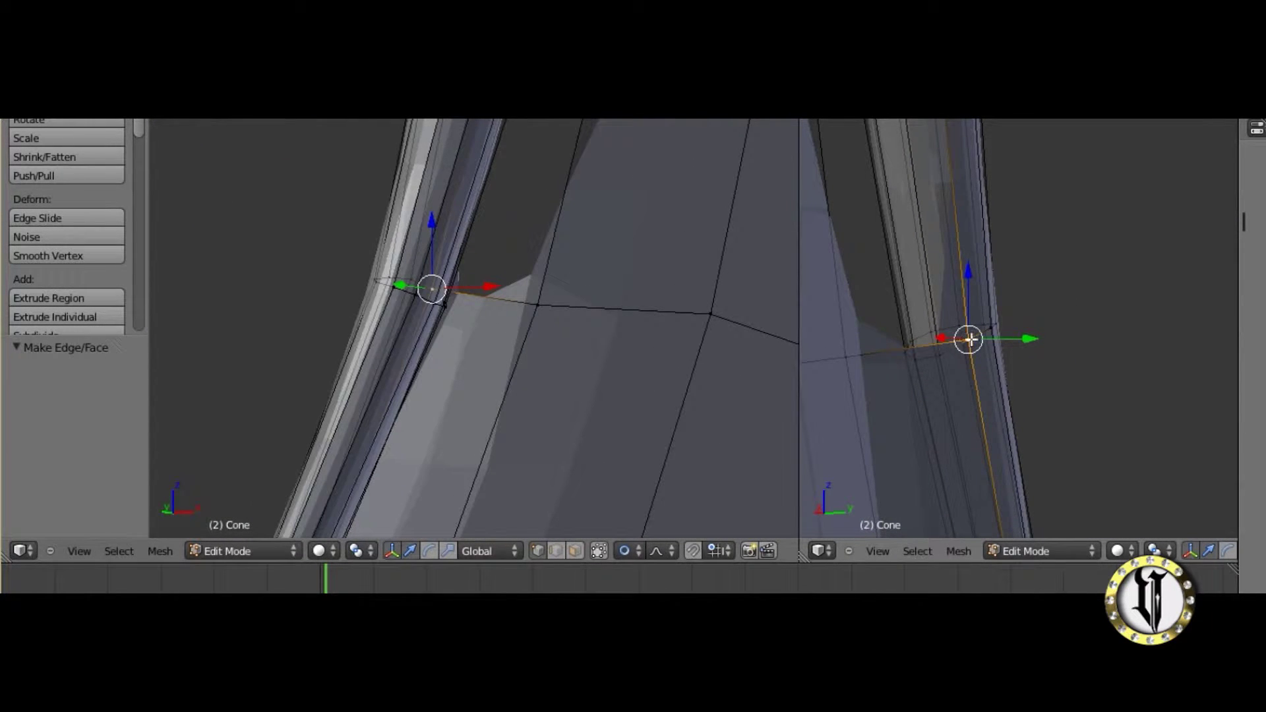
middle_drag(827, 226, 957, 152)
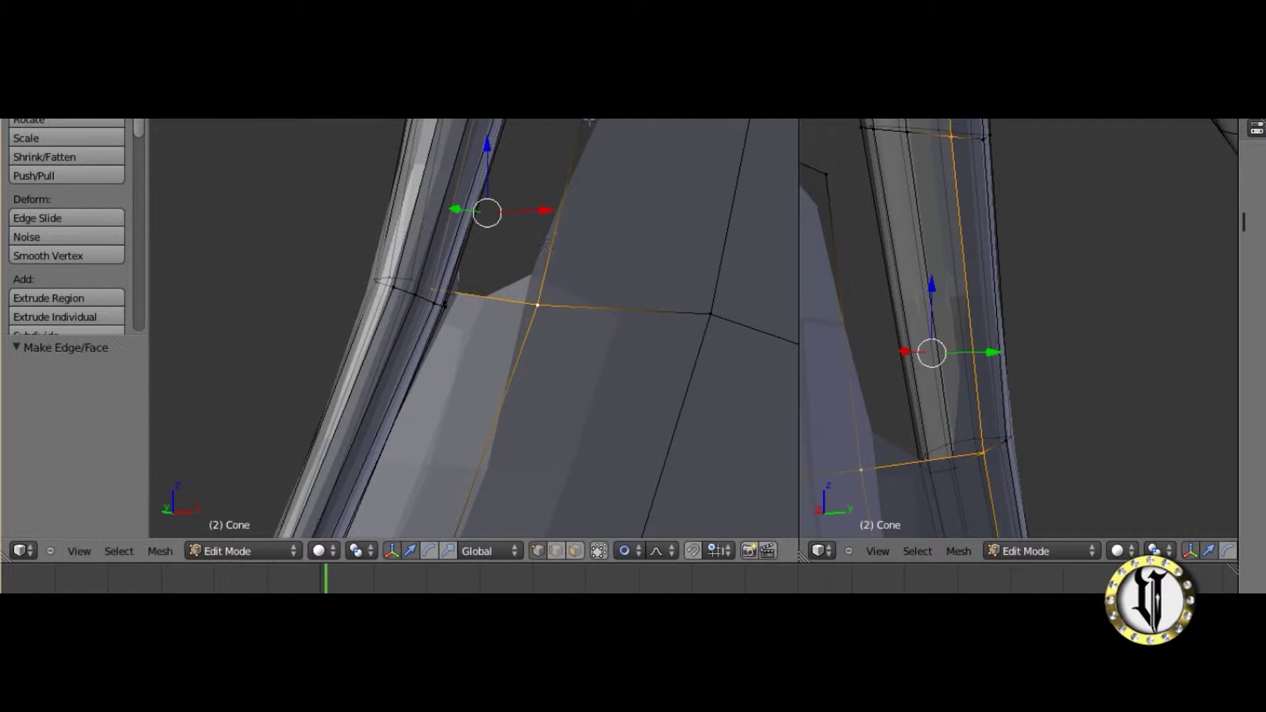
scroll(623, 169, down, 4)
key(f)
Move the fourth row's upper vertex beside the thin bone about 0.011 in X, -0.004 in Y and 0.025 in Z.
shift+middle_drag(630, 189, 617, 249)
right_click(525, 245)
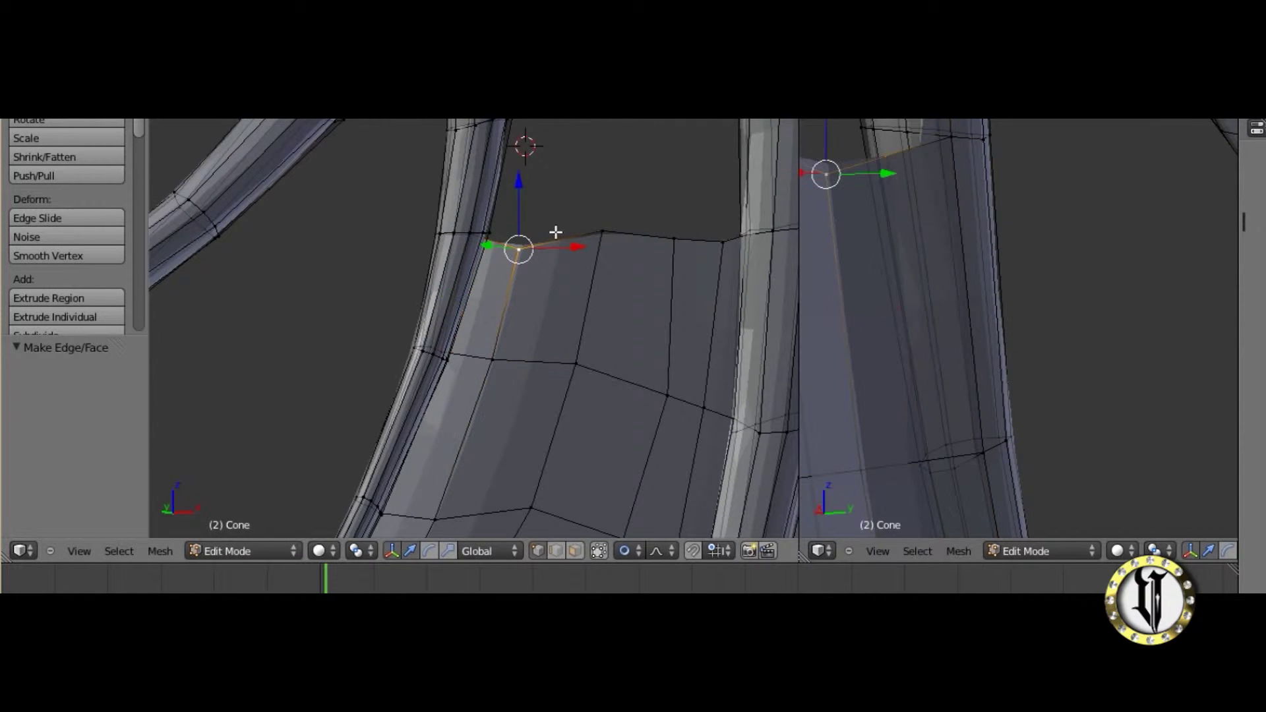
key(g)
click(571, 202)
scroll(583, 184, up, 3)
shift+middle_drag(701, 300, 496, 321)
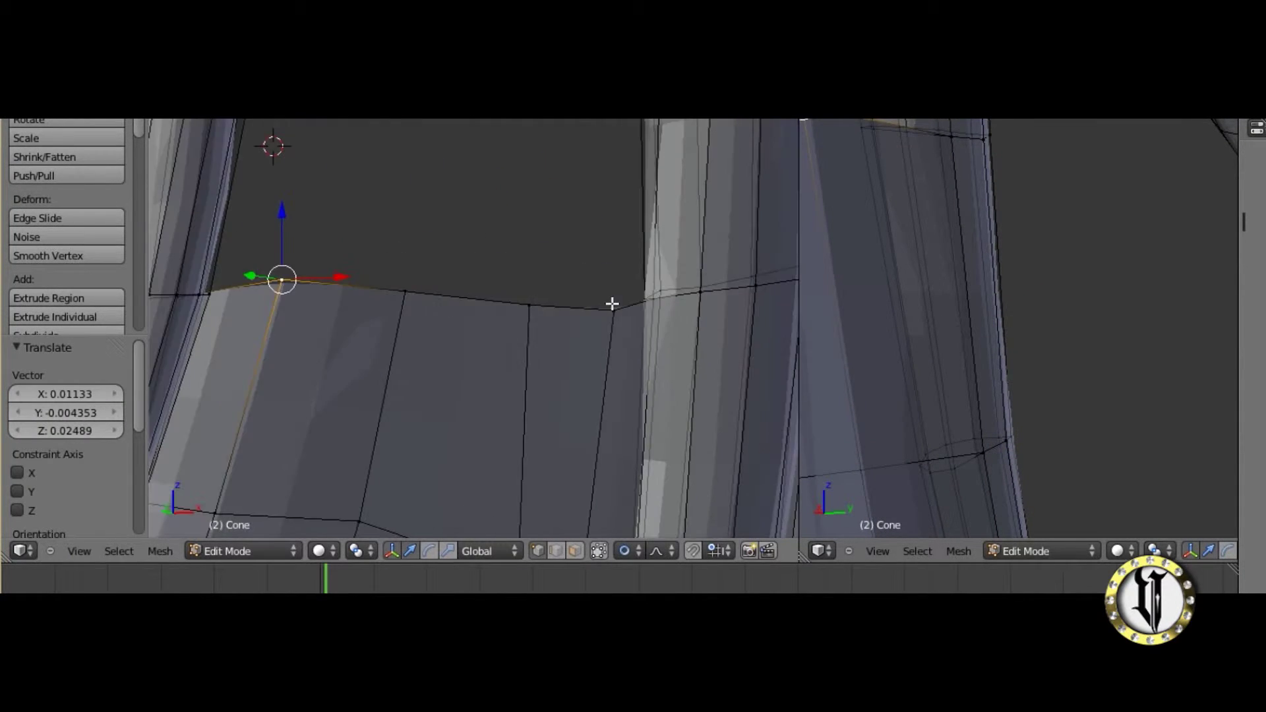
Raise the second upper border vertex from the thin bone, and move the first one about 0.002 in X and 0.008 in Z.
click(607, 296)
right_click(405, 285)
key(g)
click(403, 263)
right_click(295, 270)
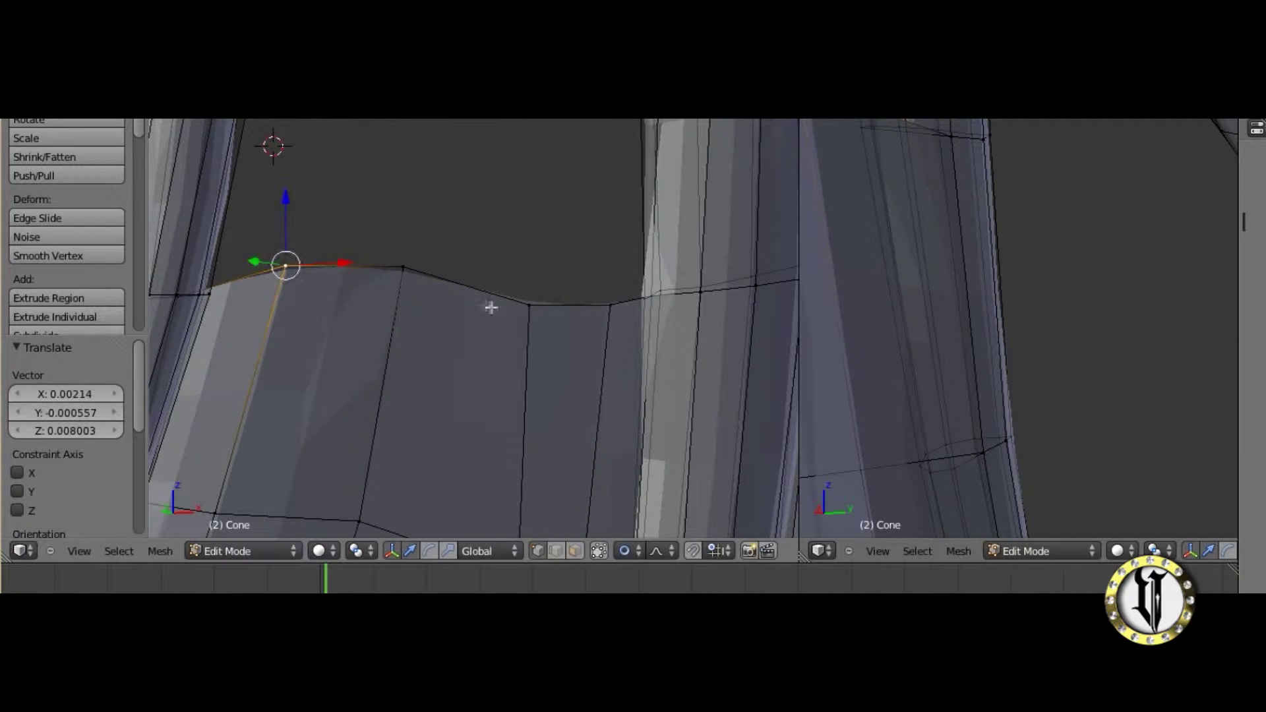
Move the third upper border vertex about 0.005 in X and 0.015 in Z, and lower the vertices at the thick bone's edge.
right_click(529, 305)
key(g)
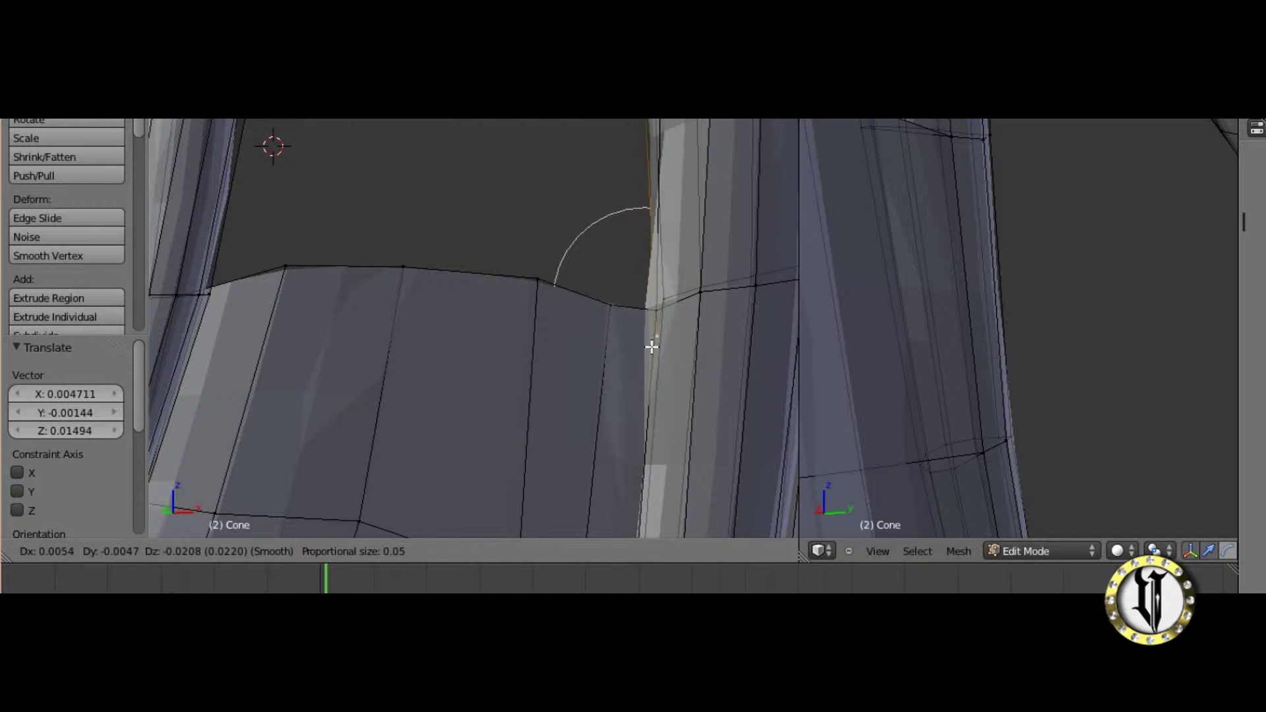
key(g)
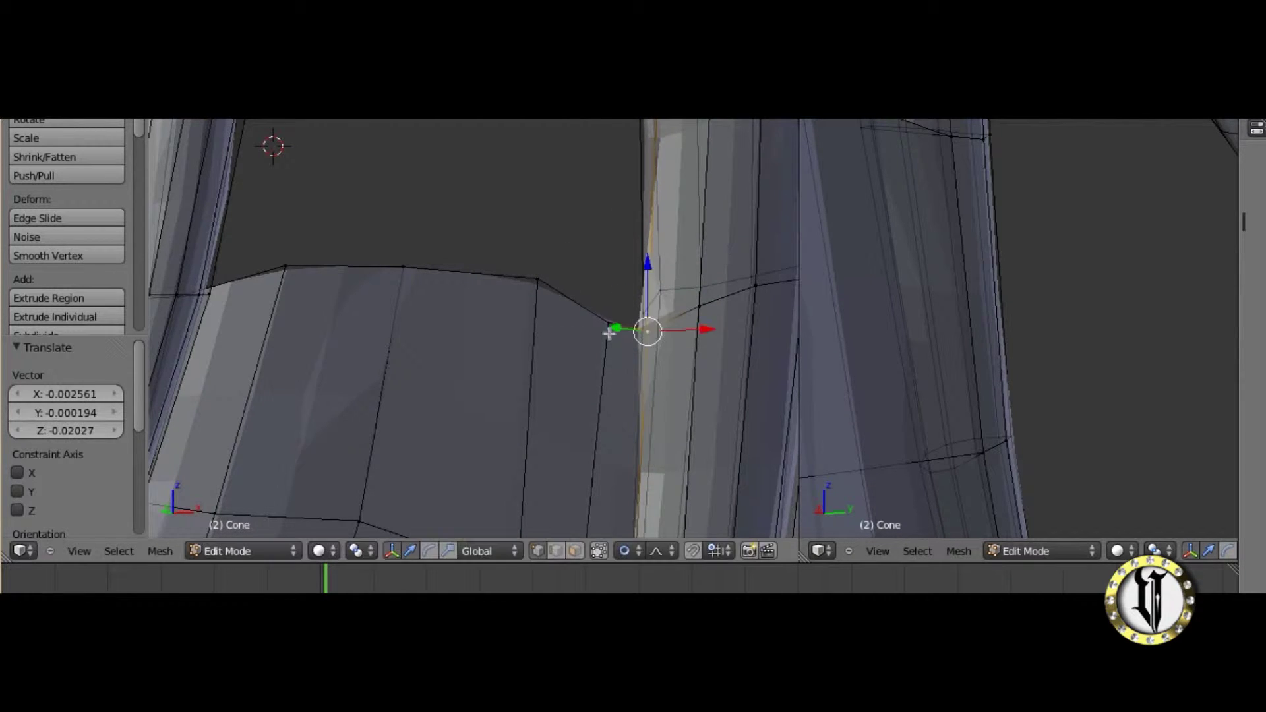
click(601, 304)
scroll(550, 410, down, 3)
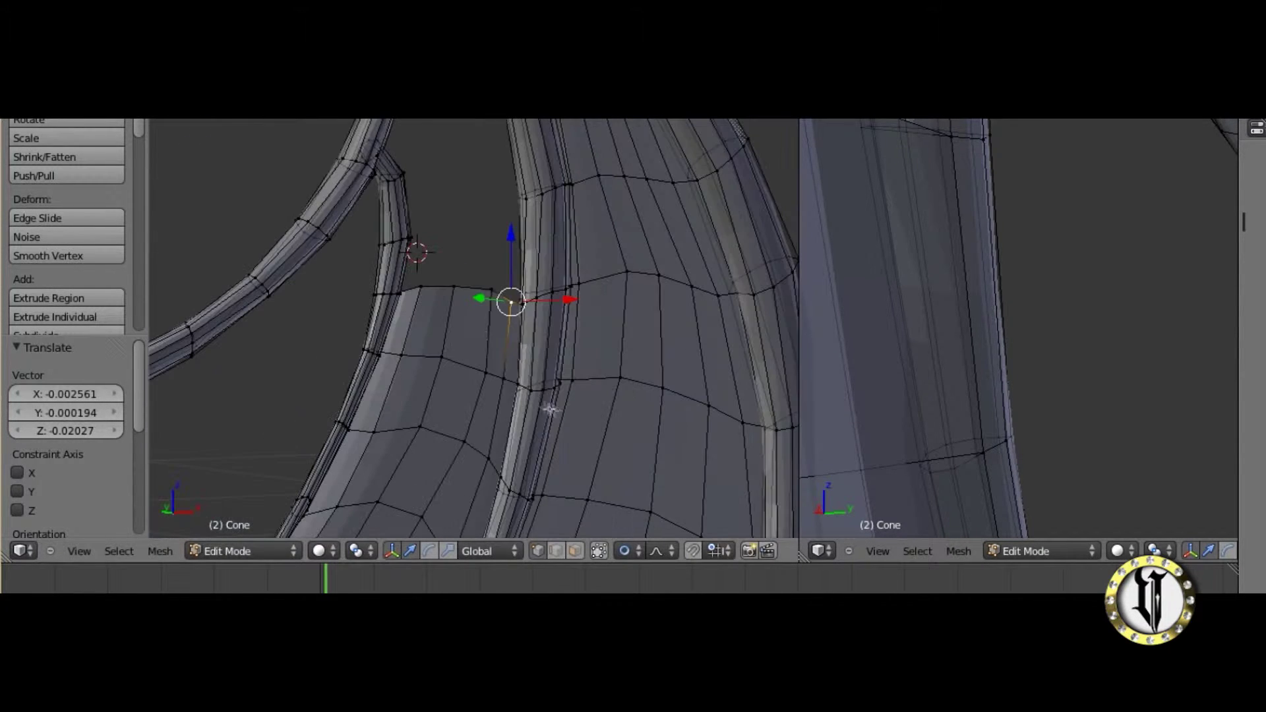
click(494, 304)
Extrude the four upper border vertices of the fourth membrane row about 0.003 in X, 0.009 in Y and 0.133 in Z.
scroll(455, 299, up, 4)
right_click(365, 280)
shift+right_click(433, 281)
shift+right_click(508, 292)
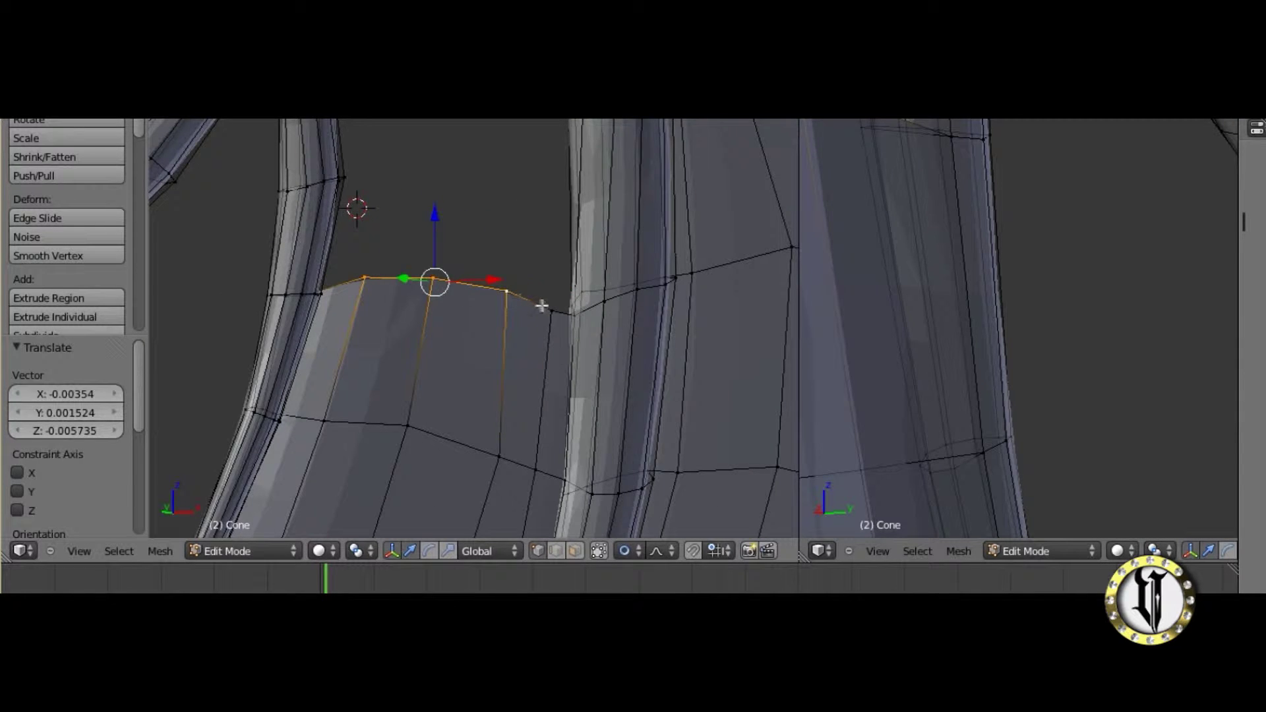
shift+right_click(552, 309)
scroll(504, 303, down, 2)
key(g)
click(501, 229)
shift+middle_drag(502, 276, 484, 334)
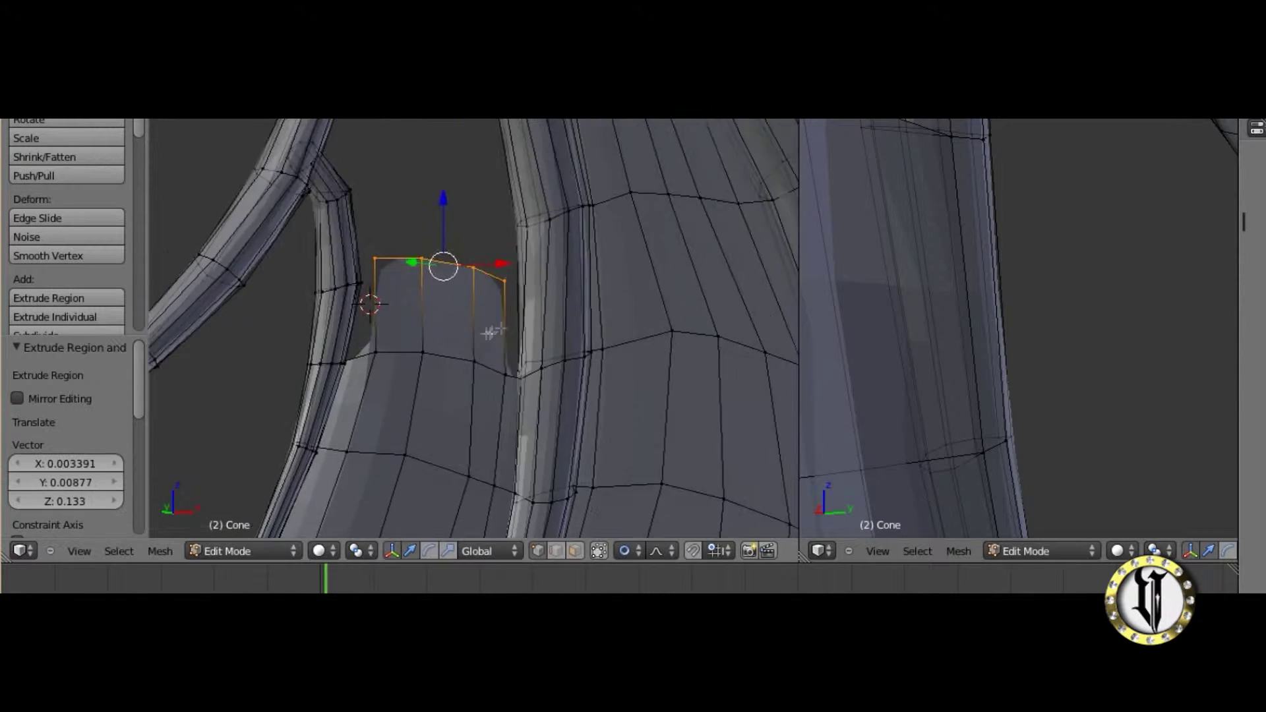
Fill a face between the fifth membrane row's outer edge and the thick bone.
scroll(485, 335, up, 4)
scroll(557, 459, up, 1)
right_click(554, 493)
scroll(912, 396, down, 8)
scroll(913, 385, down, 6)
middle_drag(912, 384, 1066, 345)
scroll(992, 358, up, 4)
scroll(1055, 349, up, 3)
scroll(1065, 345, up, 3)
scroll(1066, 345, up, 2)
shift+middle_drag(950, 336, 1104, 404)
right_click(953, 354)
shift+middle_drag(934, 145, 929, 349)
shift+right_click(908, 244)
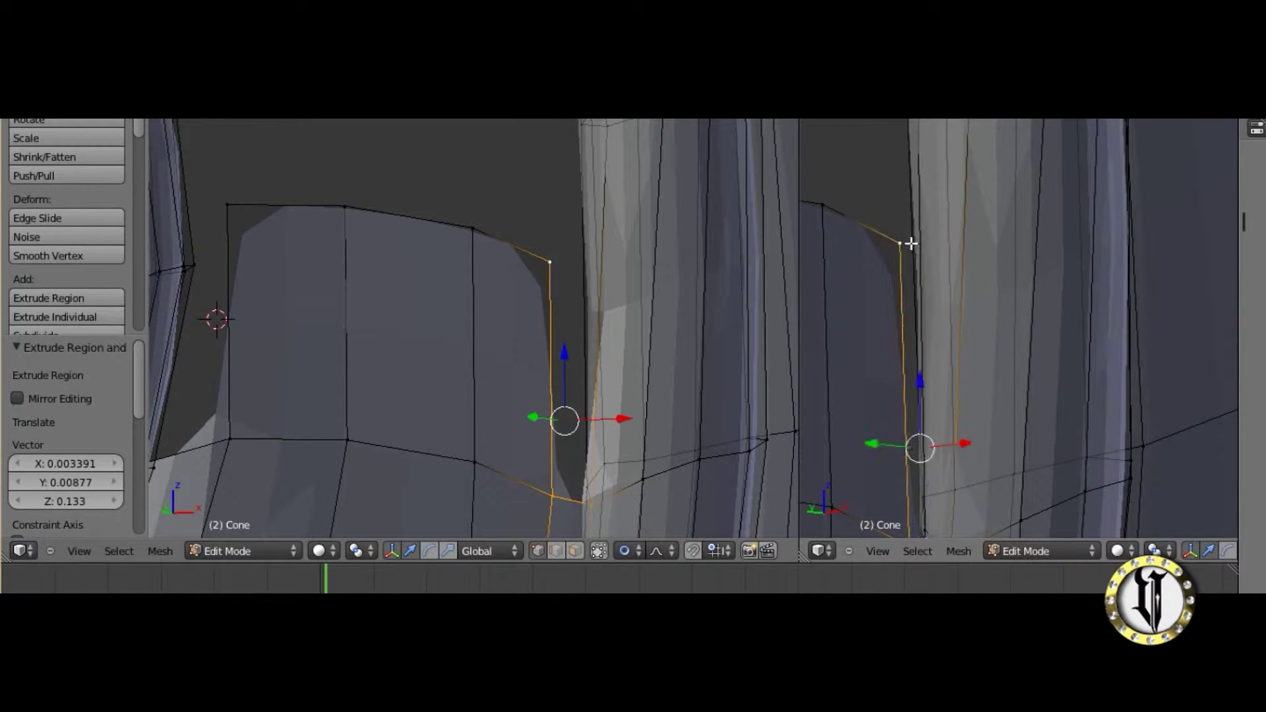
scroll(922, 208, down, 2)
scroll(633, 328, up, 1)
key(f)
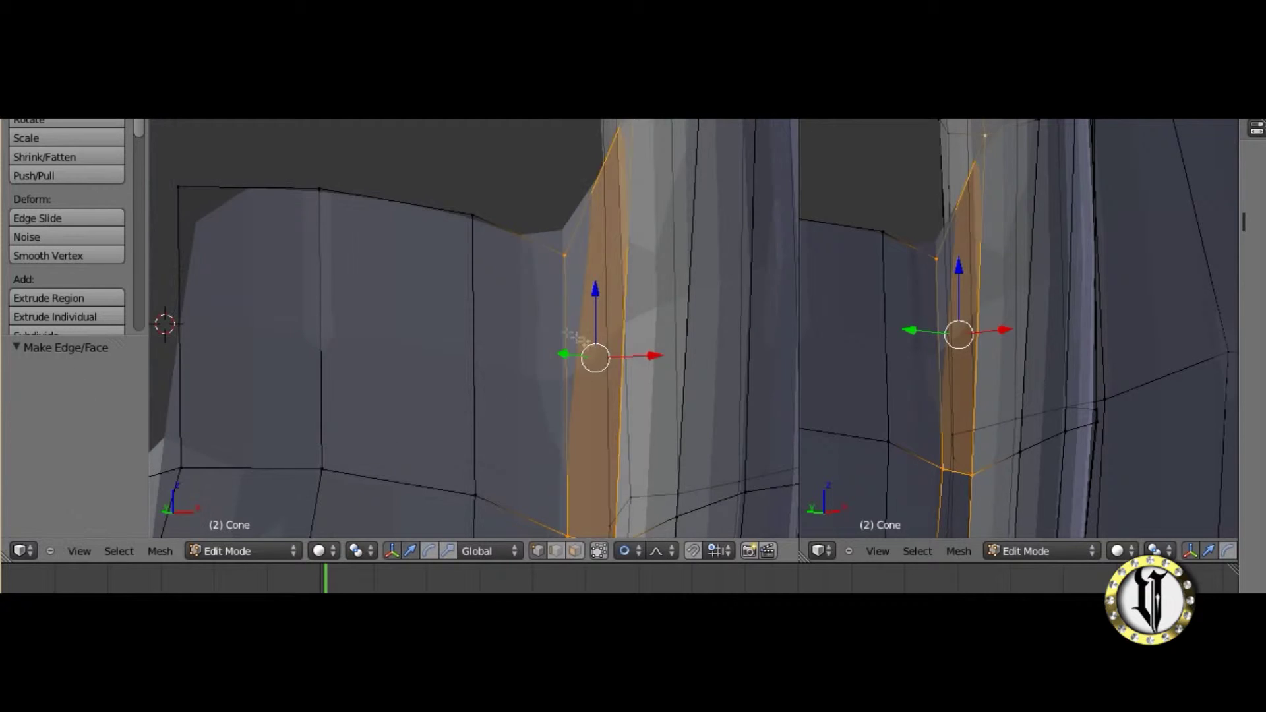
Move the fifth row's upper vertex beside the thick bone about -0.007 in X, 0.006 in Y and 0.020 in Z.
shift+middle_drag(593, 284, 703, 337)
right_click(666, 290)
key(g)
click(634, 250)
In front view, adjust the fifth row's upper border near the thick bone by about -0.017 in X and 0.033 in Z.
key(KP_1)
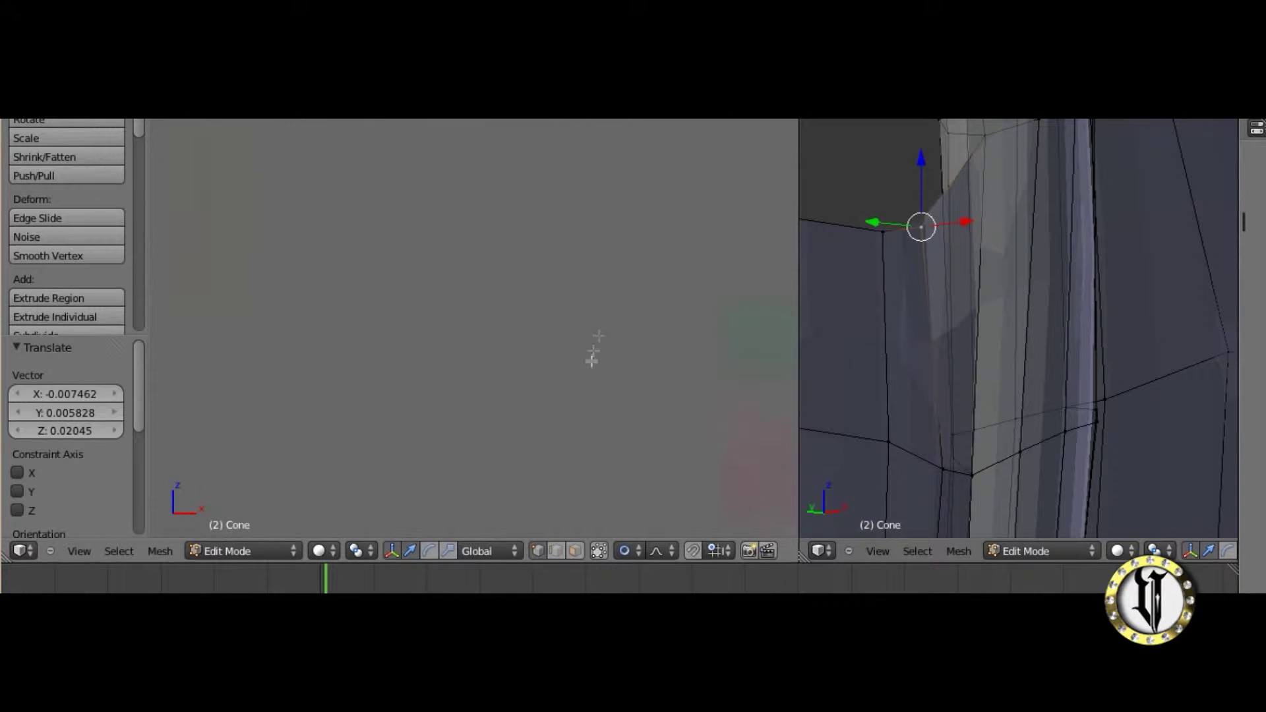
scroll(621, 304, down, 9)
key(g)
shift+middle_drag(759, 376, 526, 318)
scroll(594, 290, up, 7)
key(g)
click(660, 196)
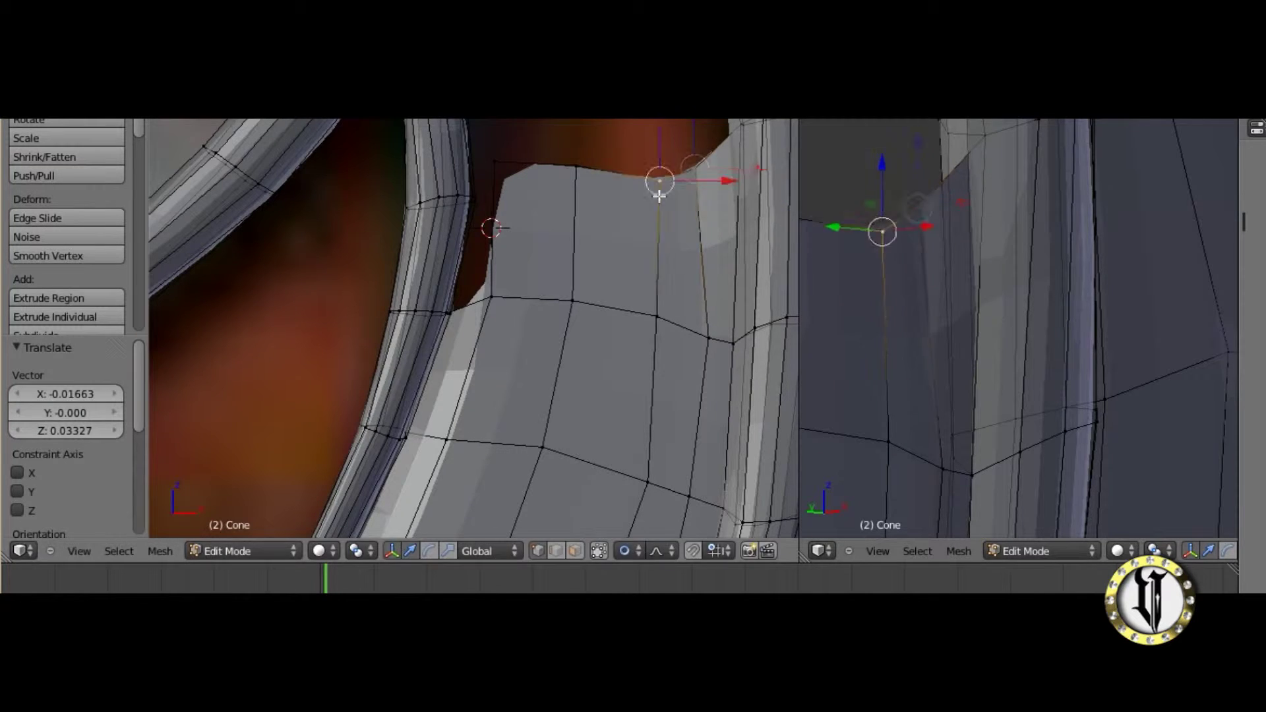
Fill a face between the fifth membrane row's inner edge and the thin bone.
shift+middle_drag(529, 263, 521, 328)
scroll(856, 353, down, 4)
middle_drag(856, 353, 745, 333)
key(KP_3)
scroll(1060, 336, up, 3)
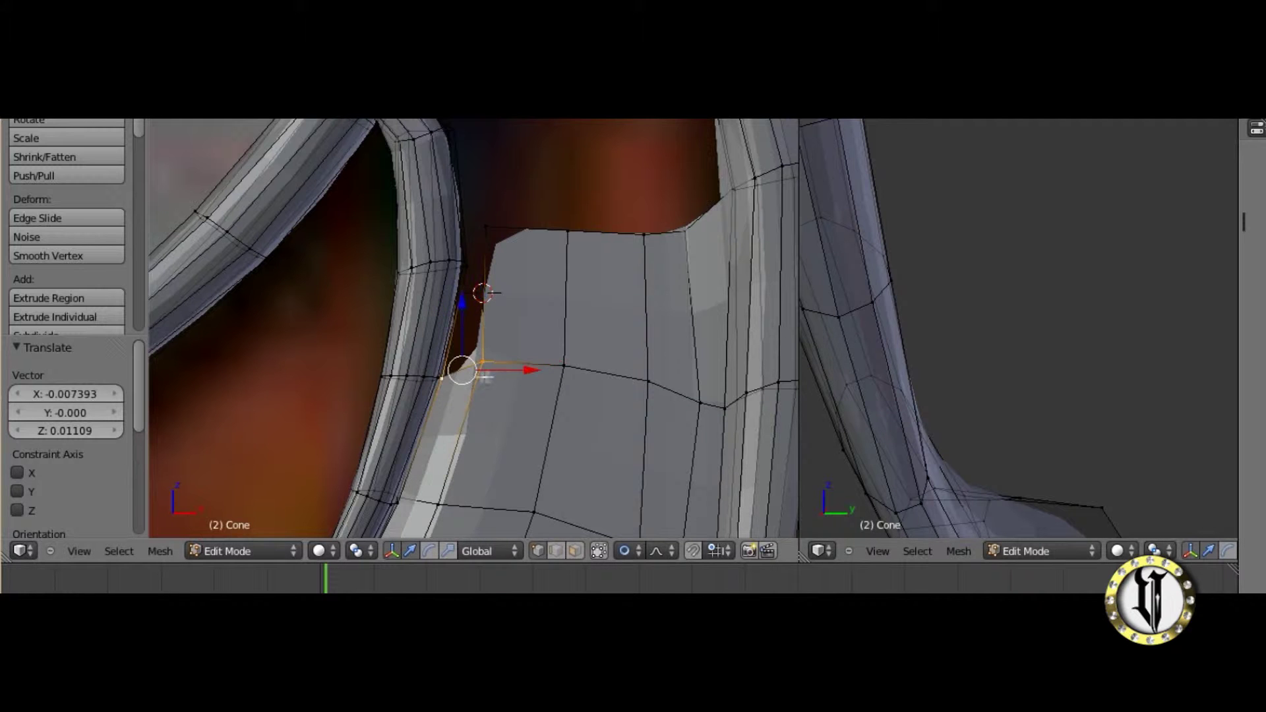
key(g)
right_click(489, 366)
right_click(483, 362)
scroll(659, 376, down, 1)
scroll(890, 394, down, 3)
middle_drag(899, 396, 962, 159)
scroll(908, 377, up, 3)
scroll(908, 377, up, 3)
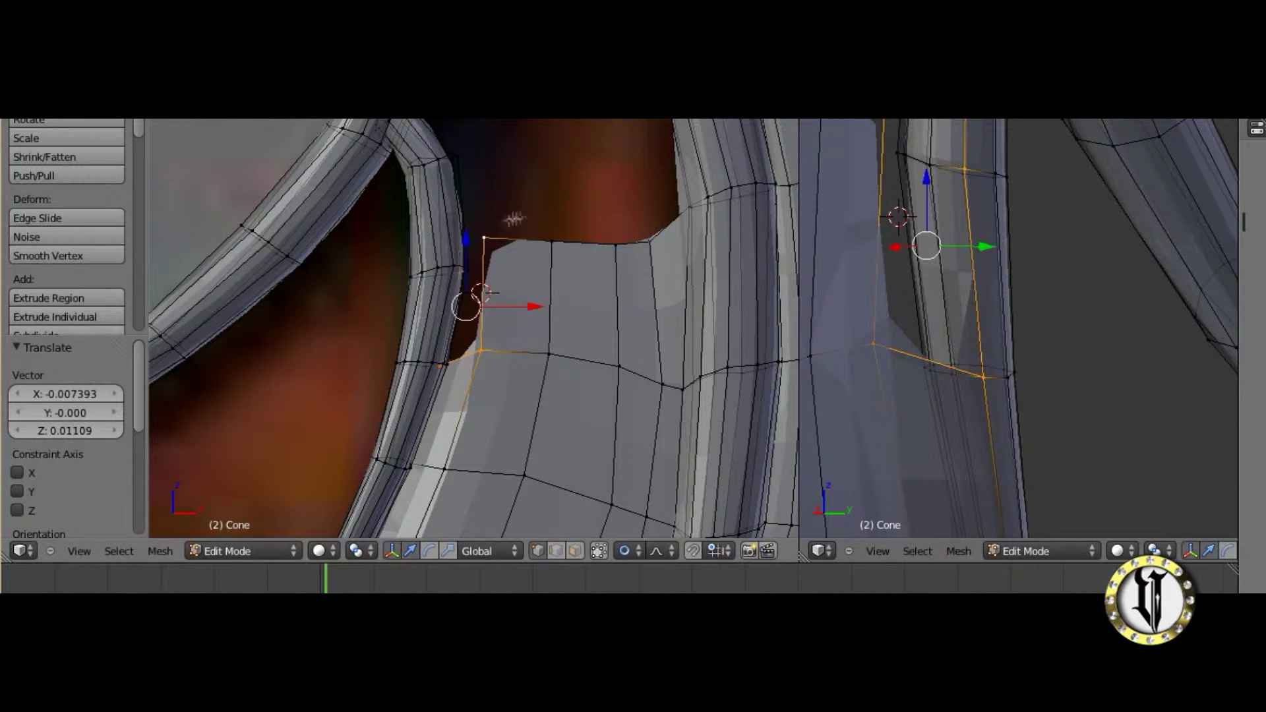
scroll(525, 223, up, 3)
key(f)
Lower the fifth row's upper vertex beside the thin bone about 0.036 in Z, shifting it 0.002 in X.
shift+middle_drag(532, 246, 612, 326)
right_click(503, 310)
scroll(533, 381, down, 2)
key(g)
click(535, 368)
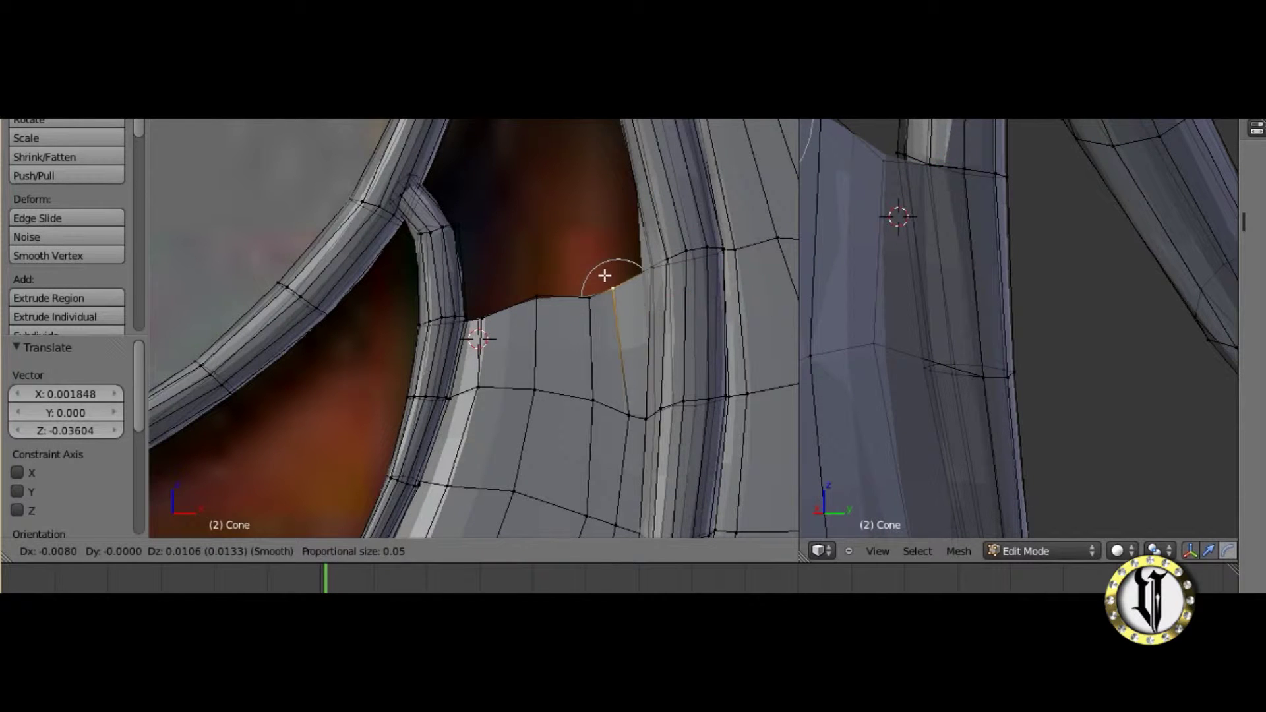
Smooth the fifth row's upper border, moving one vertex about -0.017 in X and -0.019 in Z and another -0.003 and 0.025.
click(504, 319)
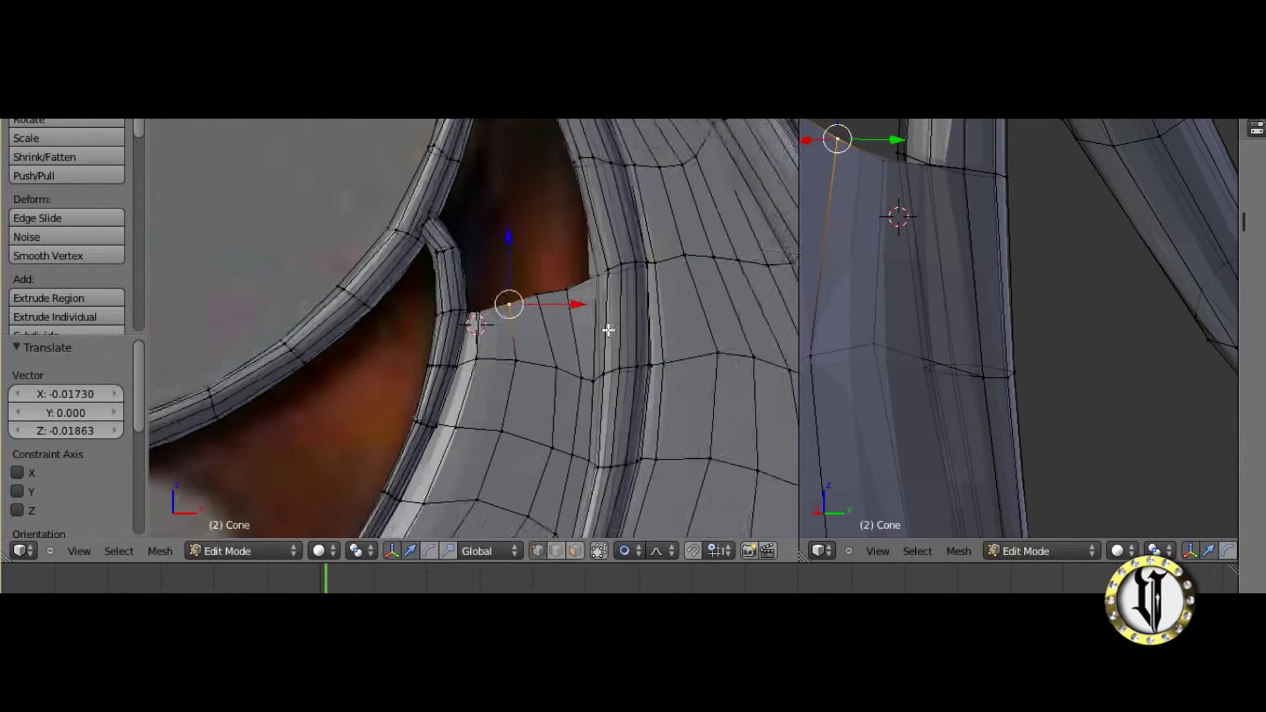
scroll(528, 330, down, 5)
scroll(575, 349, up, 5)
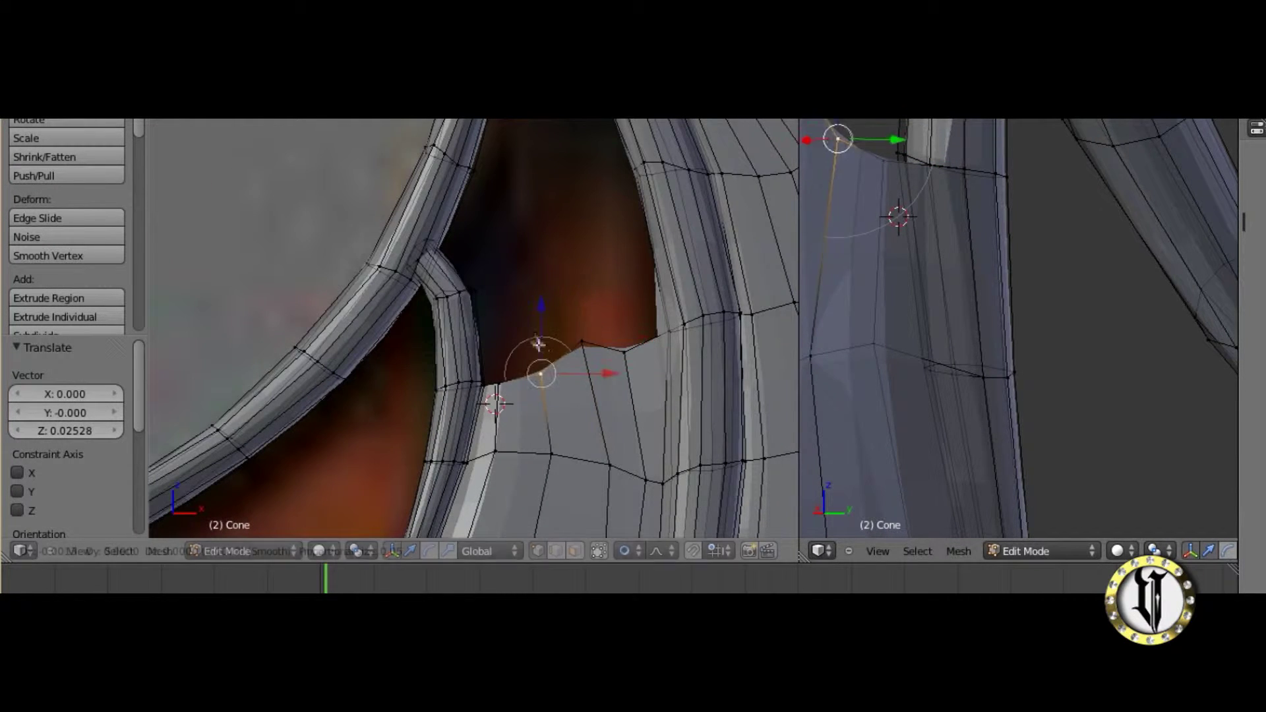
scroll(624, 390, down, 5)
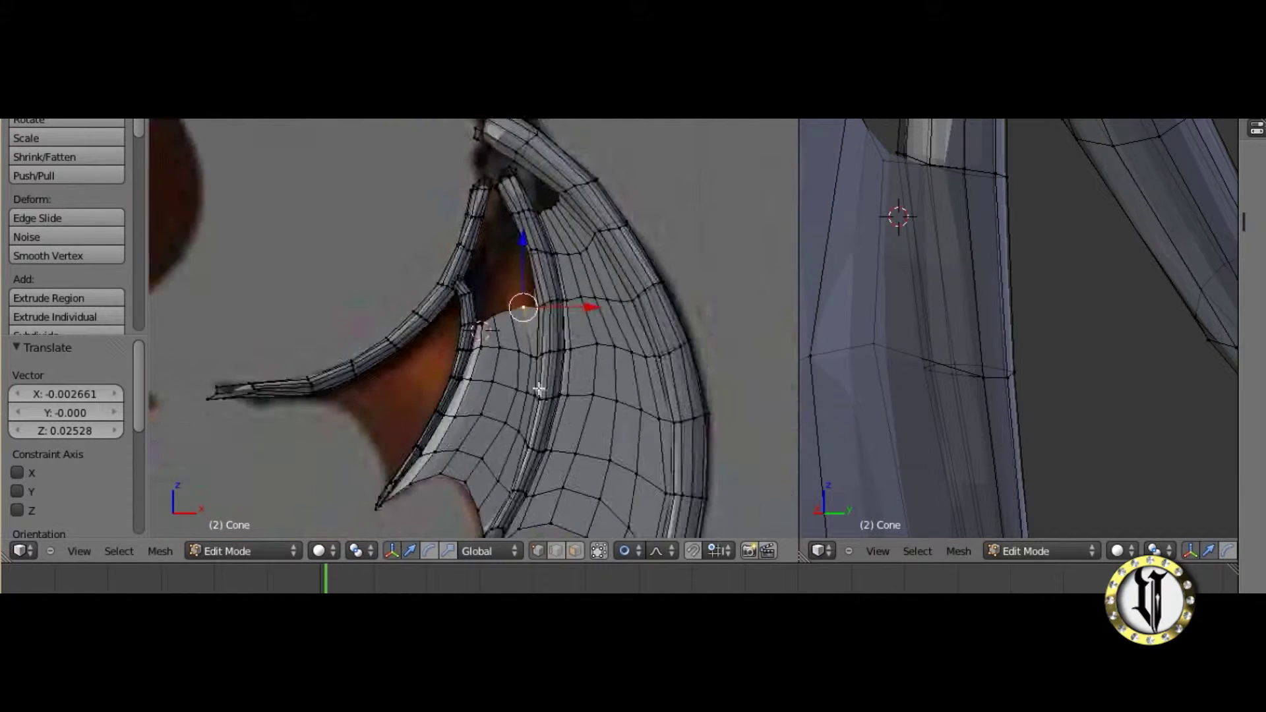
Move the fifth row's lower vertex beside the thick bone about 0.014 in X and 0.023 in Z.
scroll(578, 395, up, 4)
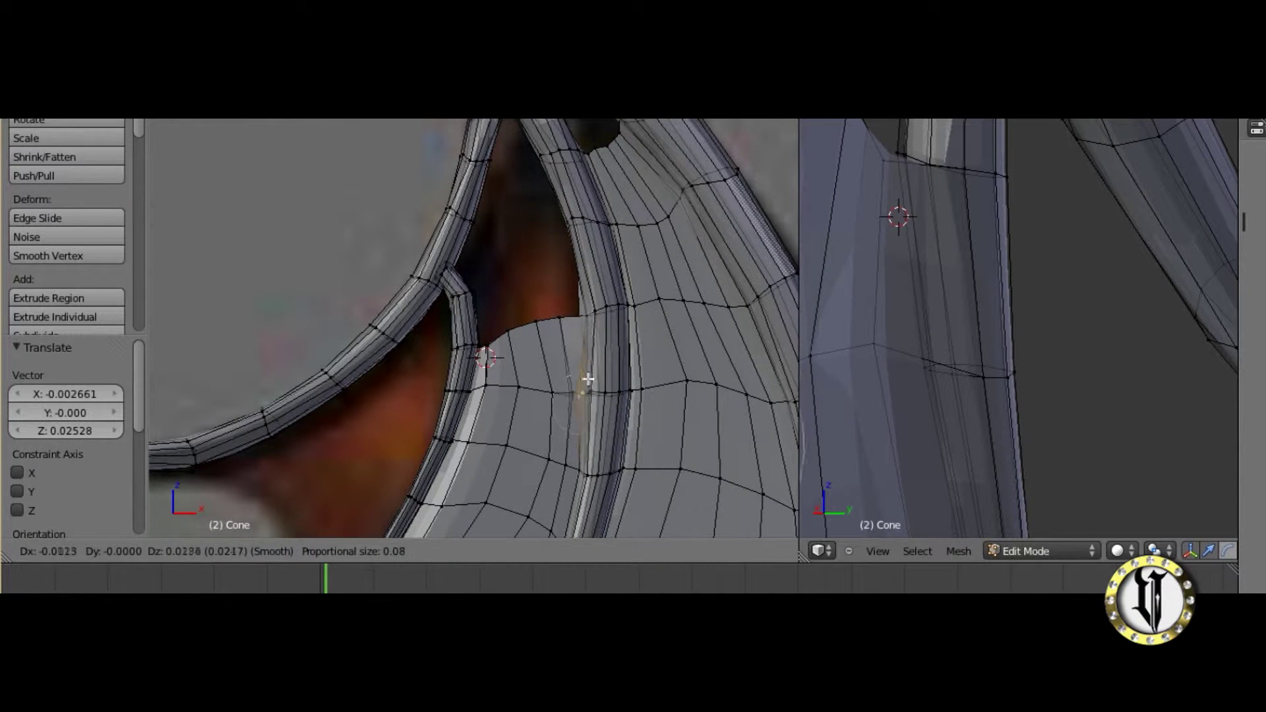
scroll(592, 380, down, 5)
scroll(561, 369, up, 6)
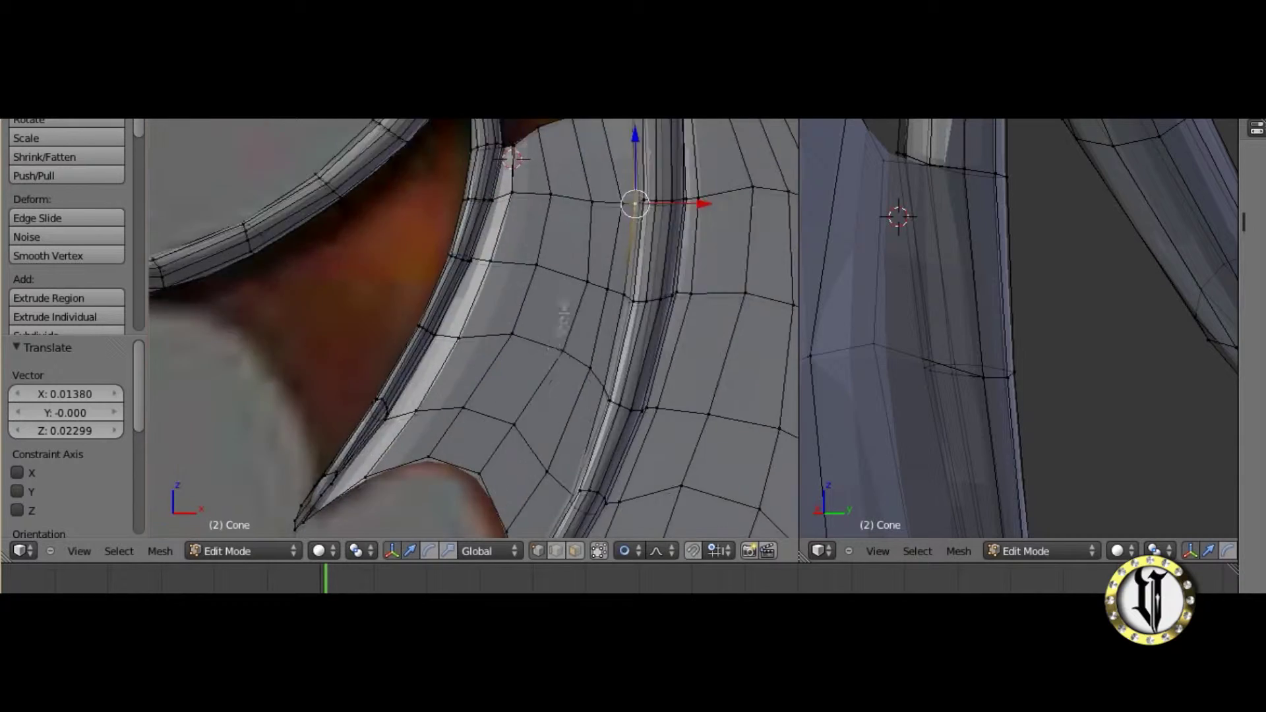
Leave edit mode and examine the wing membrane and the lower bone tips.
scroll(546, 361, down, 1)
scroll(546, 361, down, 3)
key(Tab)
scroll(388, 433, up, 2)
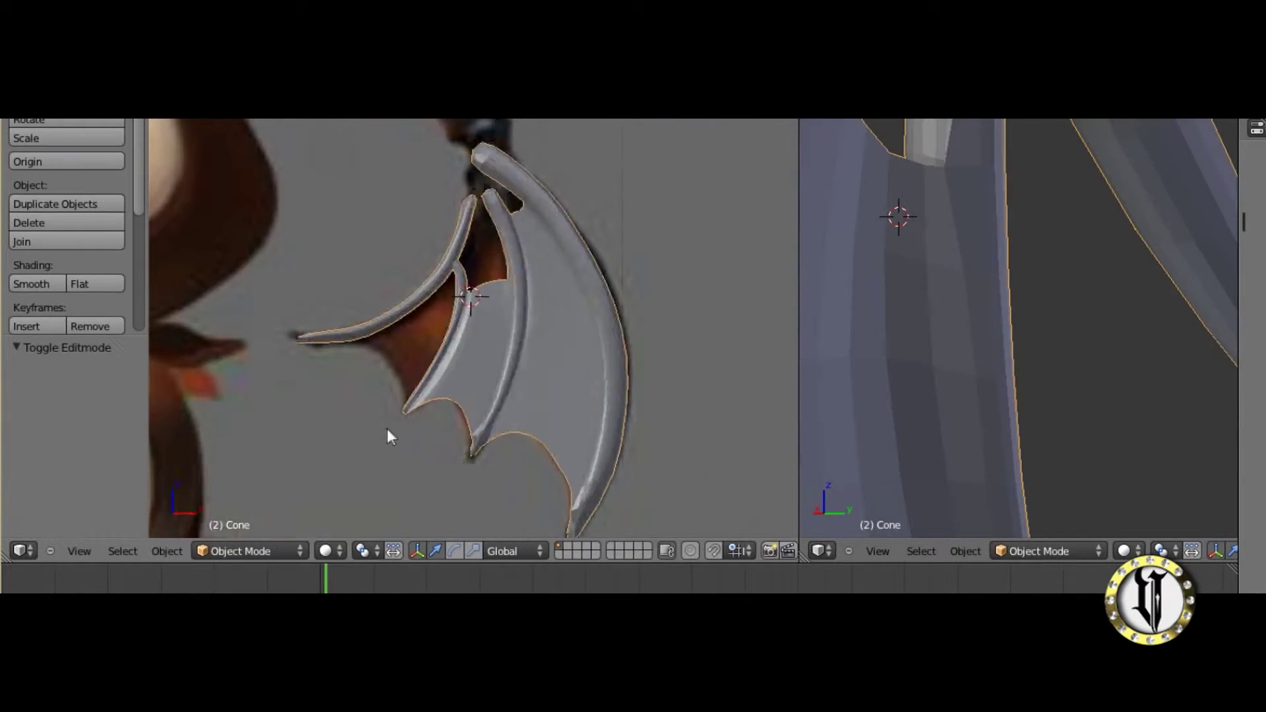
scroll(396, 425, down, 4)
scroll(433, 426, up, 6)
scroll(434, 432, up, 8)
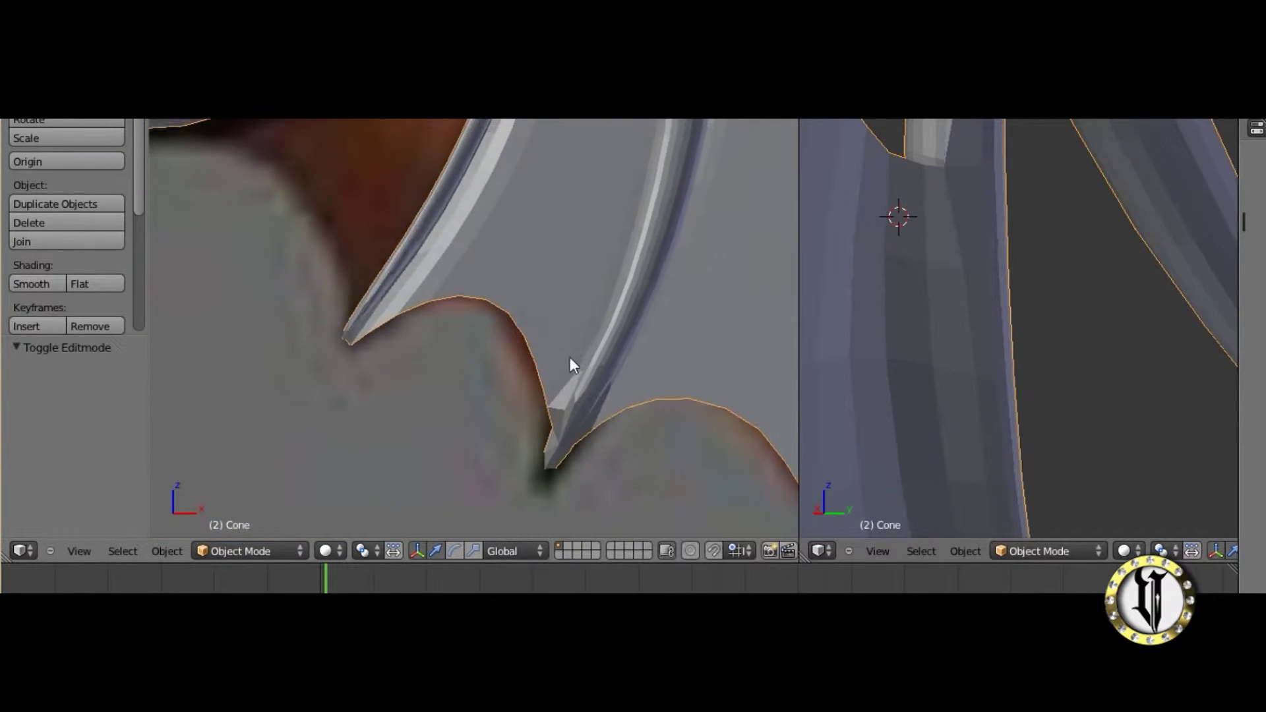
click(261, 551)
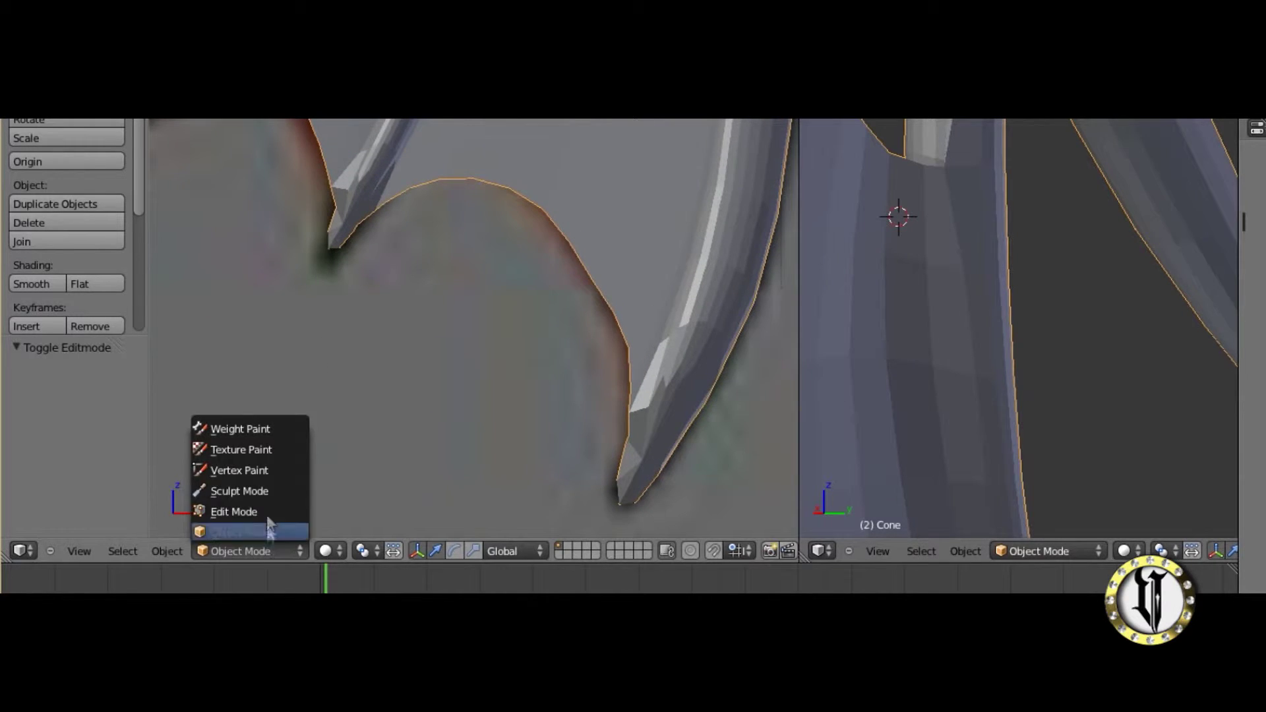
click(244, 509)
shift+middle_drag(469, 430, 657, 608)
scroll(548, 415, up, 6)
right_click(490, 416)
key(g)
right_click(529, 411)
scroll(530, 411, down, 3)
key(Tab)
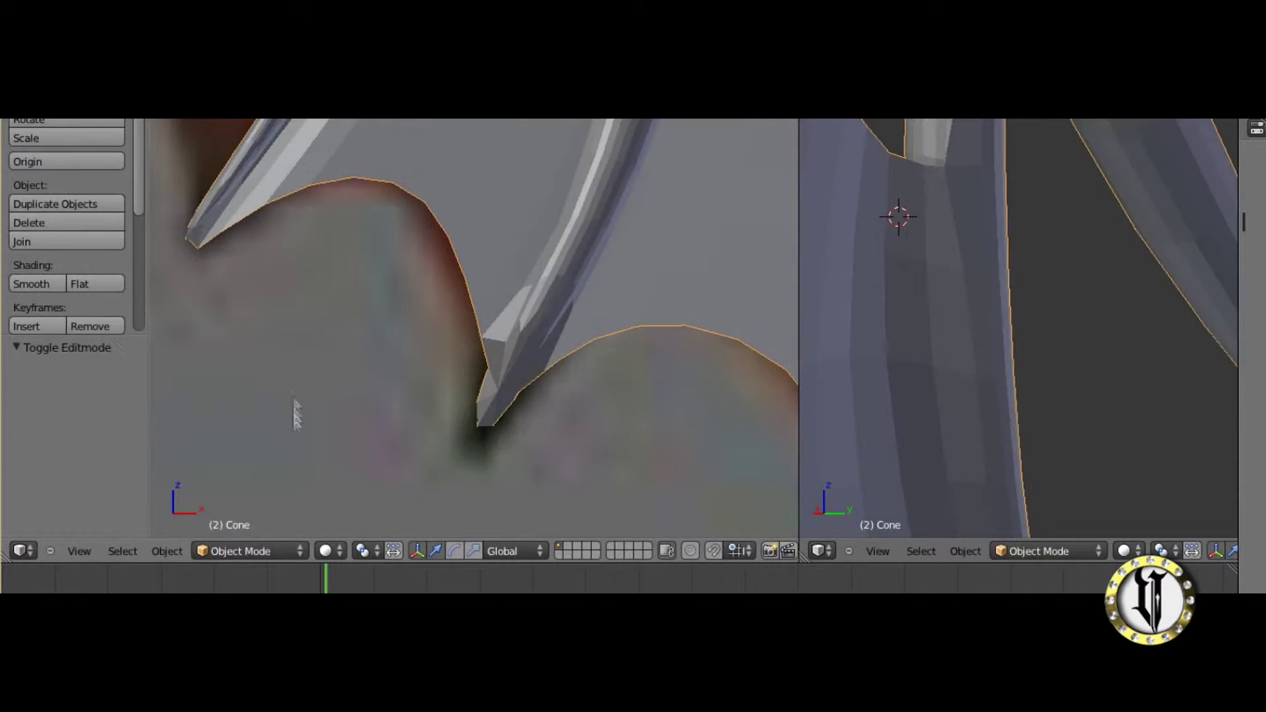
Try smooth shading on the wing.
click(34, 285)
scroll(502, 357, down, 3)
key(ctrl+z)
Return to edit mode and move the fifth row's upper vertex beside the thin bone about -0.003 in X and 0.008 in Z.
mouse_move(578, 366)
shift+middle_down()
mouse_move(572, 394)
mouse_move(614, 520)
shift+middle_up()
scroll(597, 438, up, 3)
shift+middle_drag(596, 434, 596, 455)
scroll(595, 455, up, 2)
click(251, 550)
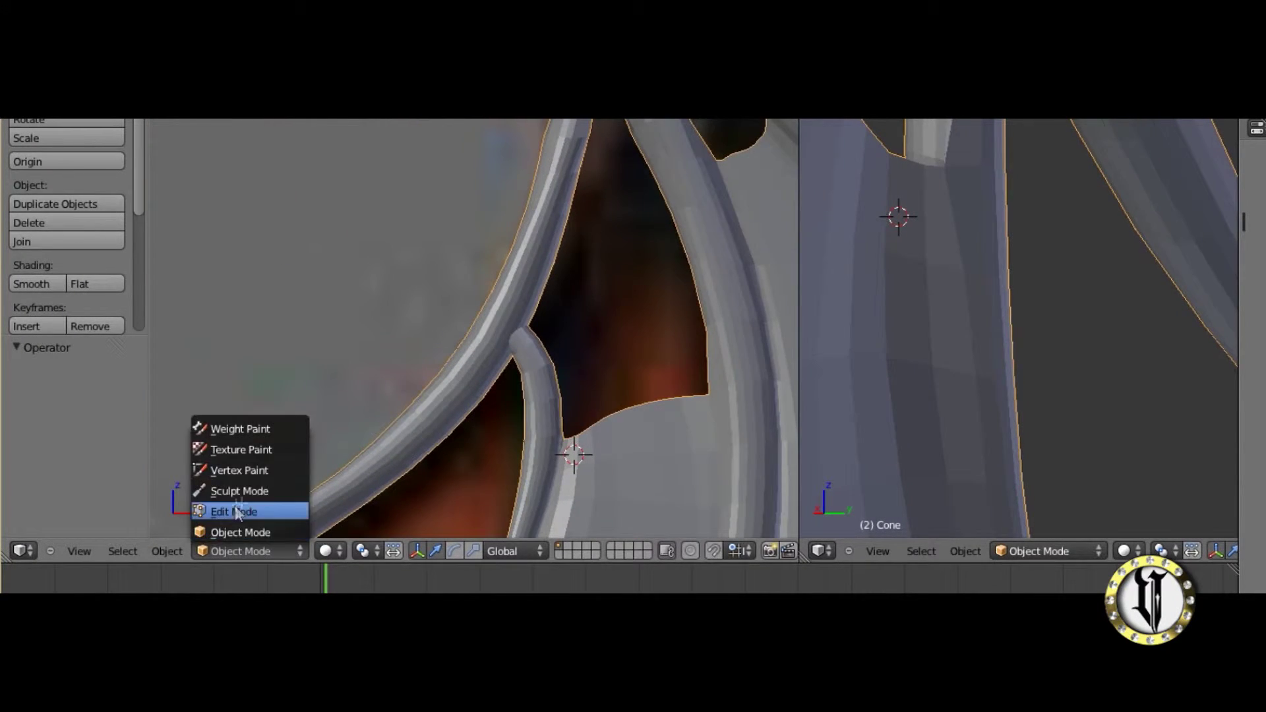
click(241, 511)
scroll(457, 448, up, 2)
key(g)
click(453, 441)
Extrude the four upper border vertices of the fifth membrane row -0.020 in X and 0.180 in Z.
right_click(502, 401)
shift+right_click(573, 380)
shift+right_click(631, 371)
key(e)
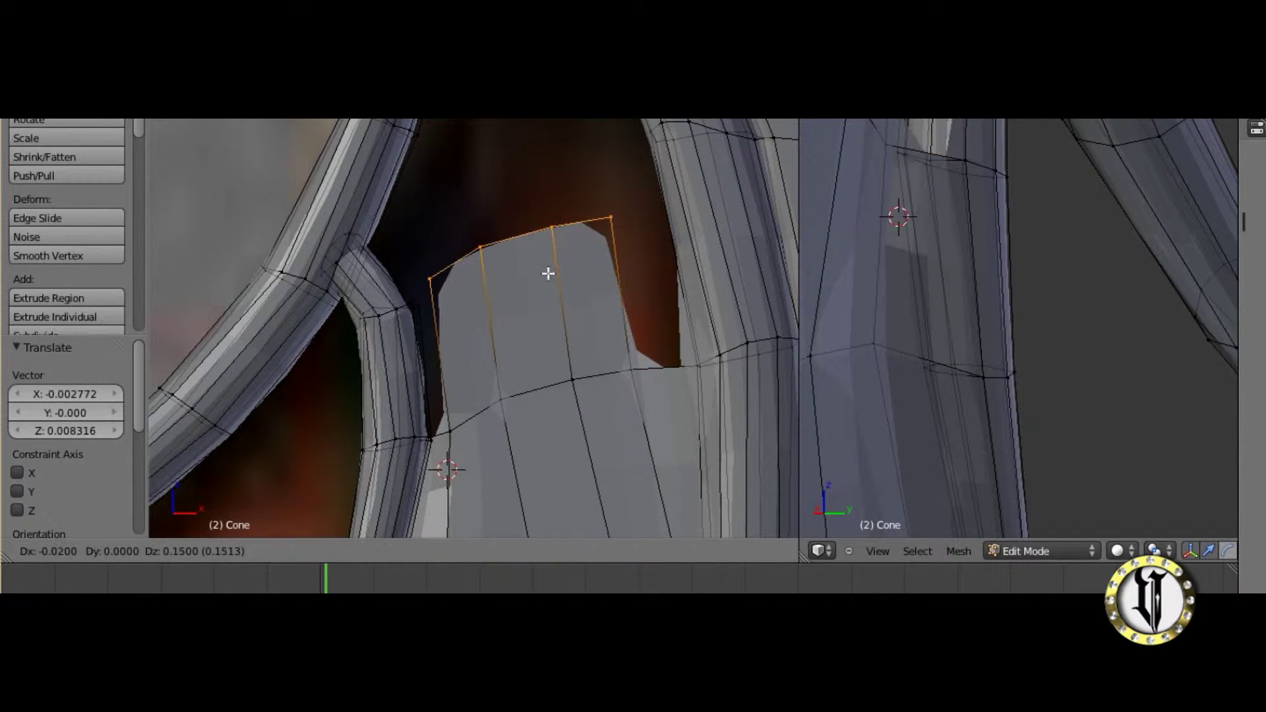
click(542, 246)
Fill a face between the sixth membrane row's outer edge and the thick bone.
middle_drag(542, 247, 643, 378)
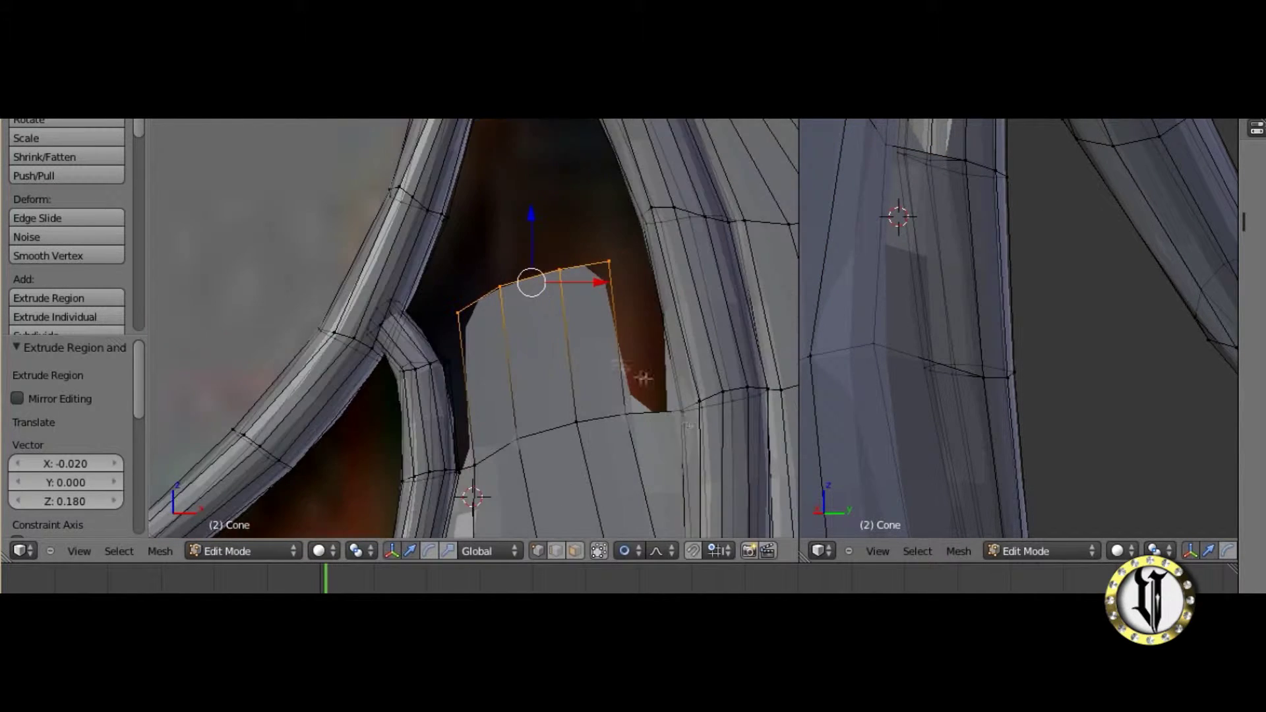
right_click(681, 407)
scroll(975, 396, down, 5)
middle_drag(975, 396, 1060, 326)
scroll(1059, 326, up, 5)
scroll(925, 348, down, 1)
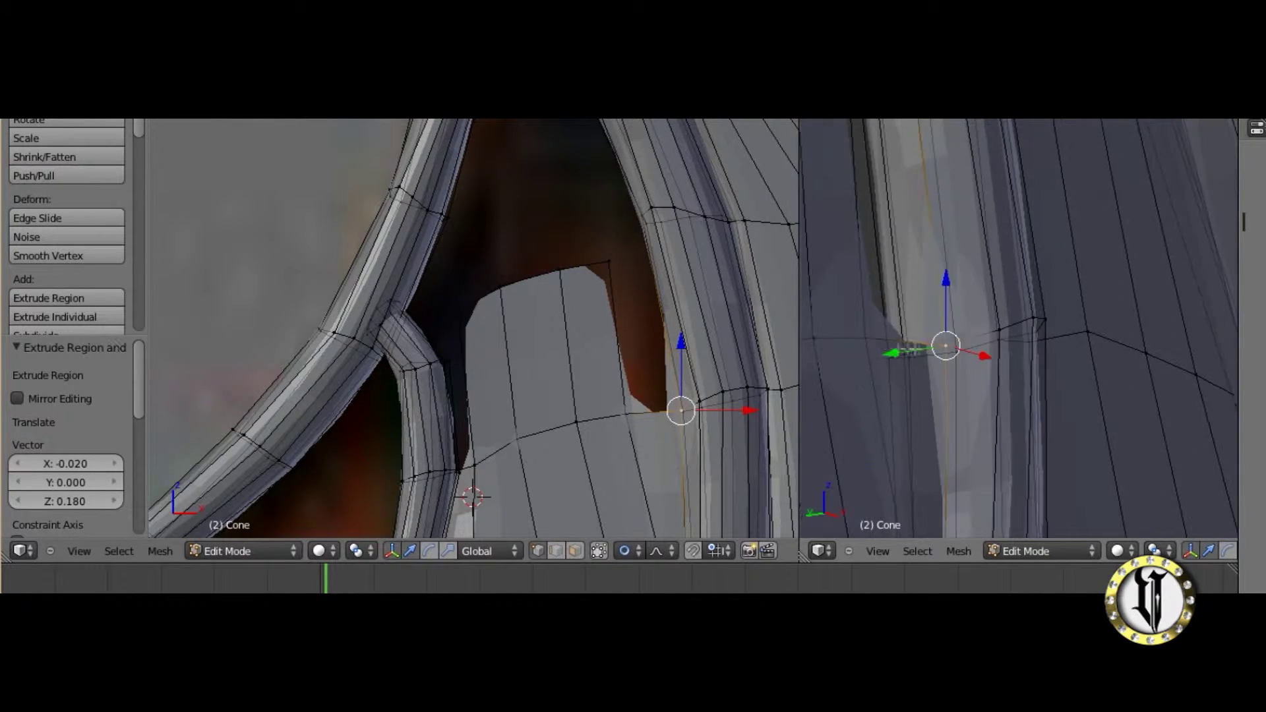
middle_drag(875, 307, 945, 420)
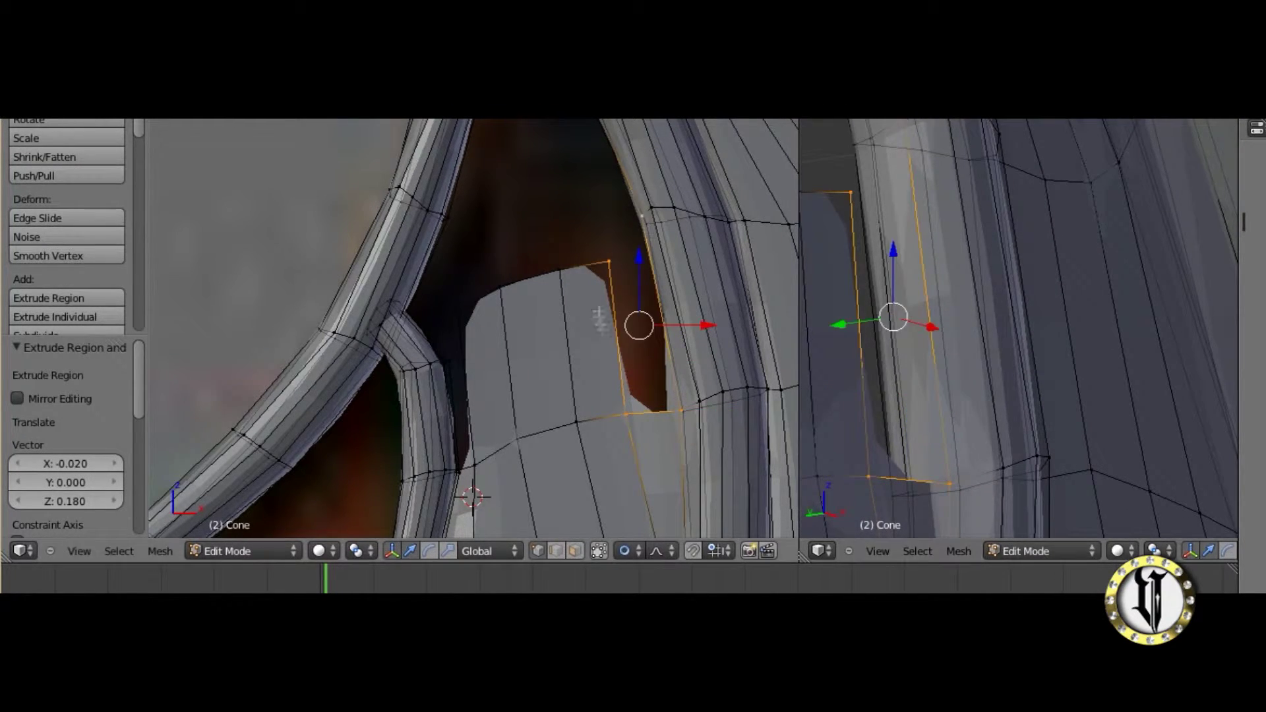
key(f)
Try filling a face between the sixth row's inner edge and the thin bone's bent upper section.
shift+middle_drag(619, 353, 508, 475)
scroll(927, 330, down, 4)
middle_drag(927, 329, 1007, 339)
scroll(1006, 339, up, 2)
right_click(944, 420)
scroll(594, 389, down, 7)
key(KP_1)
scroll(442, 400, up, 6)
shift+middle_drag(407, 492, 477, 407)
scroll(477, 406, up, 7)
shift+middle_drag(653, 368, 432, 280)
mouse_move(957, 437)
middle_down()
mouse_move(910, 437)
mouse_move(937, 437)
middle_up()
shift+middle_drag(635, 232, 647, 405)
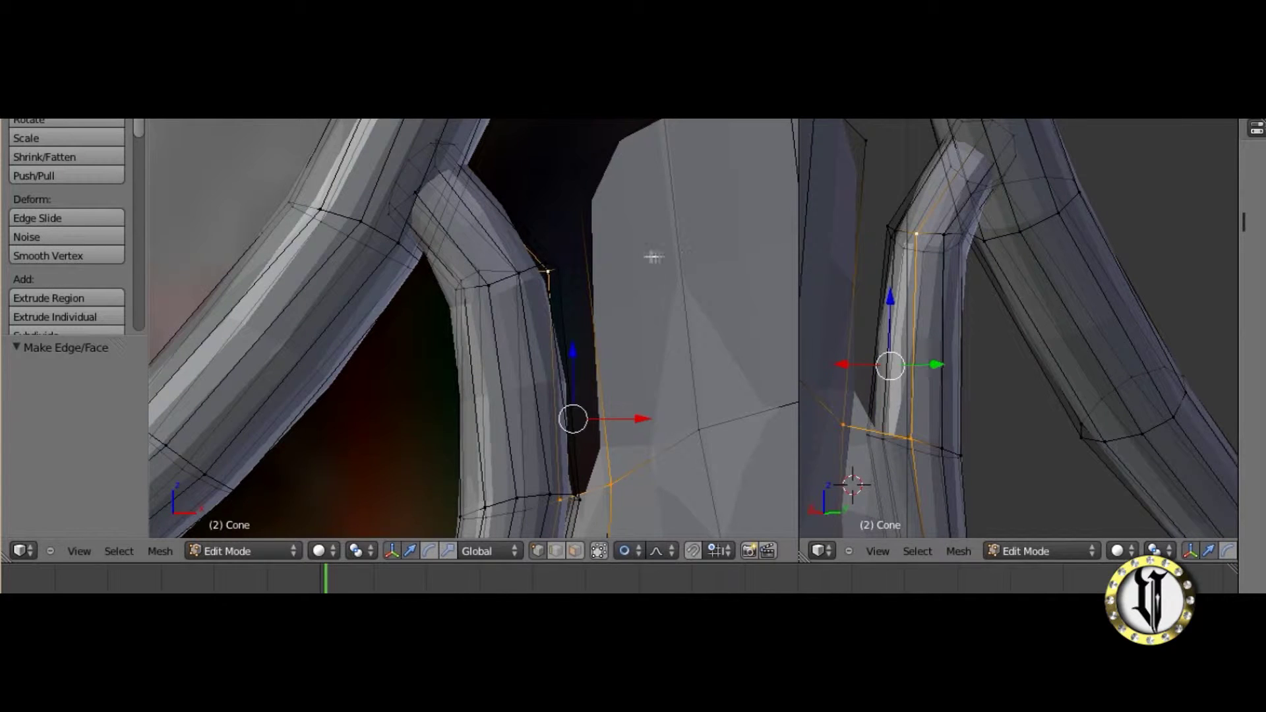
key(f)
scroll(651, 269, down, 3)
shift+middle_drag(650, 293, 650, 334)
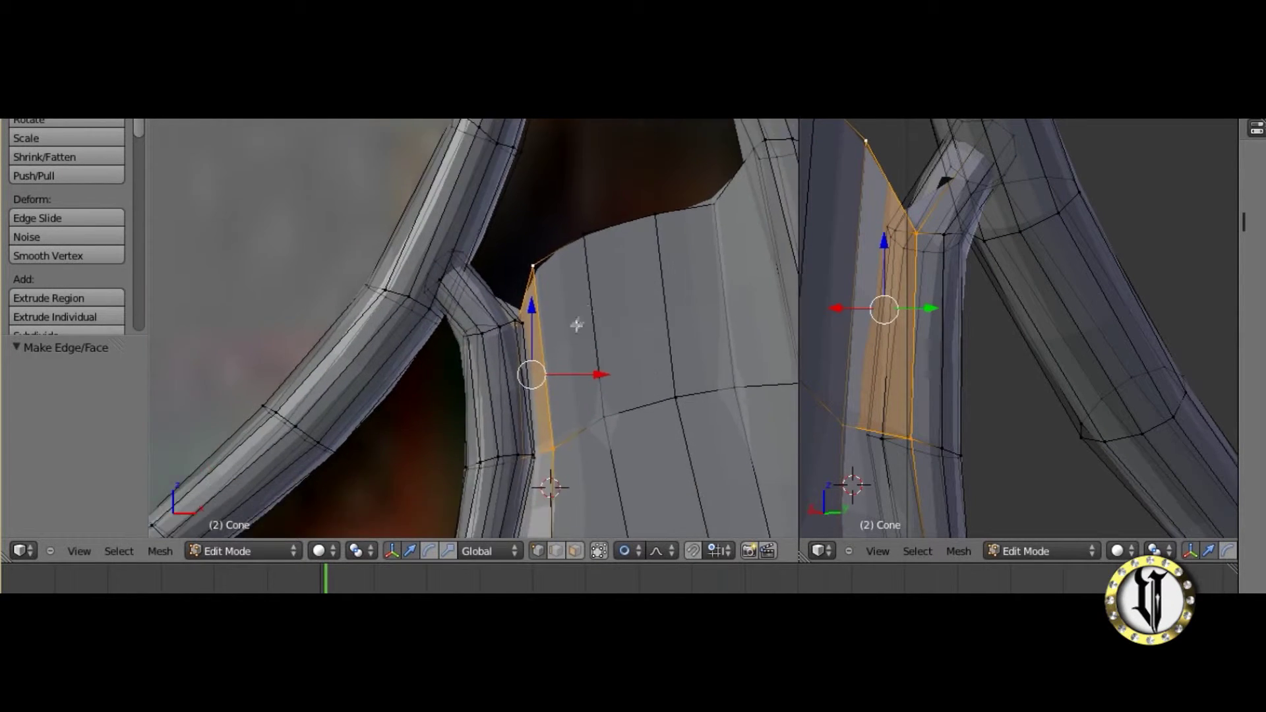
scroll(577, 325, up, 3)
right_click(916, 234)
key(g)
right_click(915, 206)
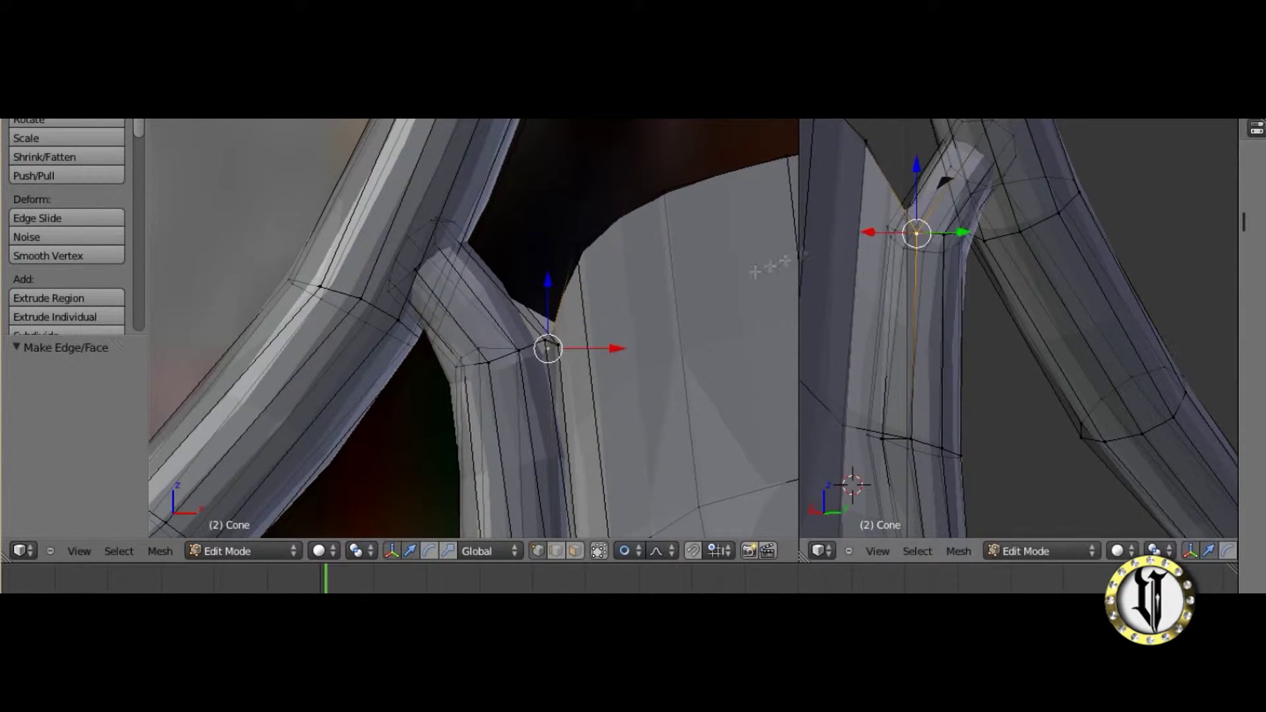
Check the thin bone's joint in object mode, return to edit mode and undo the last face fill.
scroll(699, 340, down, 3)
middle_drag(699, 345, 689, 403)
click(242, 550)
click(242, 532)
middle_drag(399, 434, 520, 401)
click(283, 553)
click(264, 531)
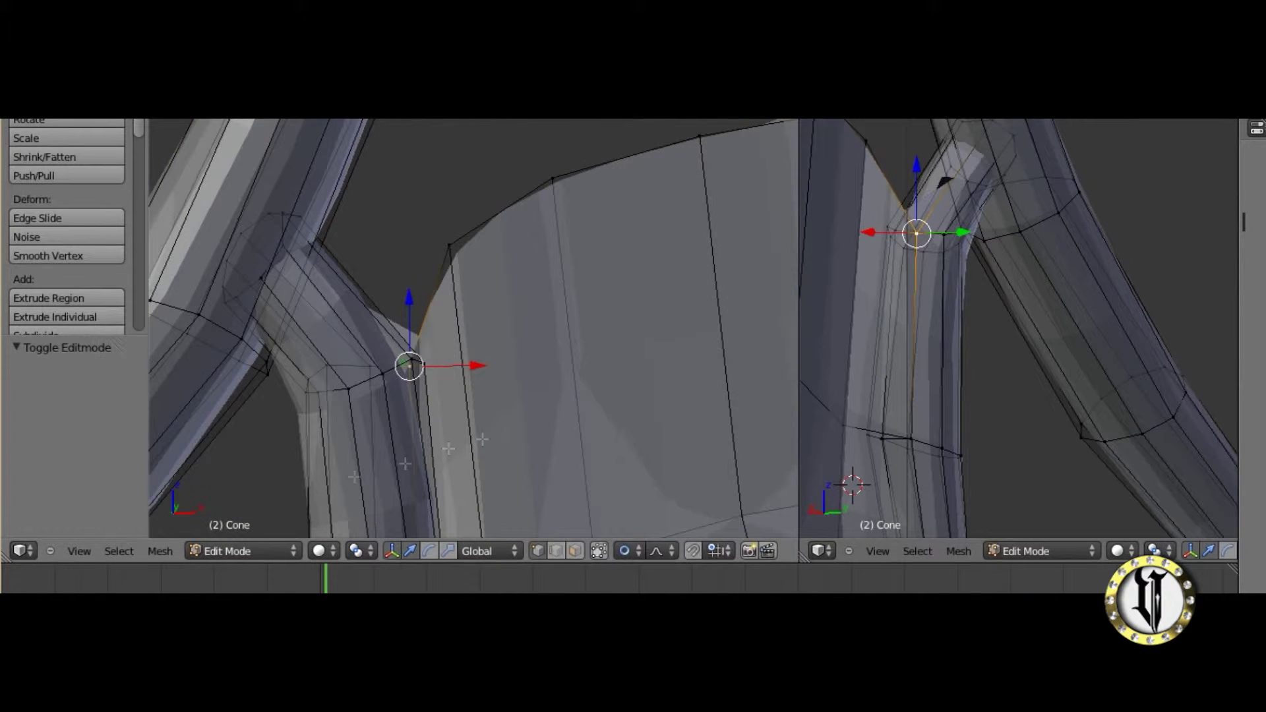
key(ctrl+z)
key(ctrl+z)
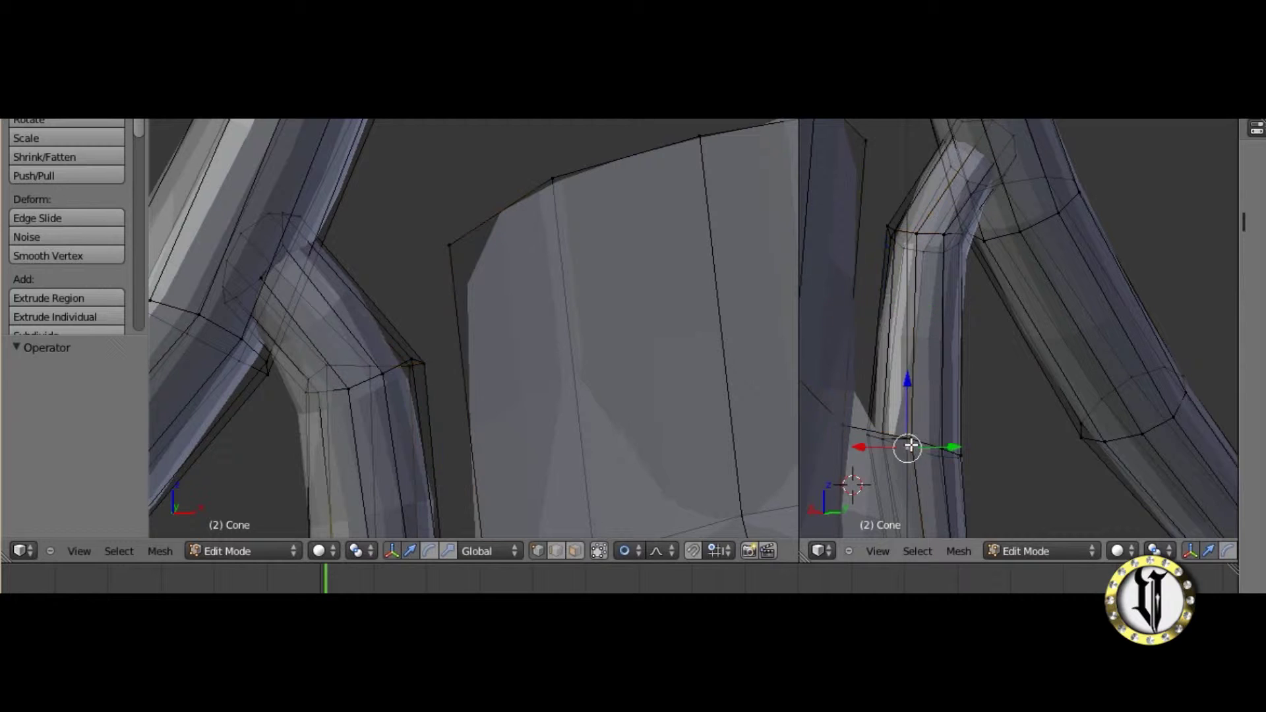
Fill a face joining the sixth membrane row's inner edge to the thin bone's upper section.
shift+middle_drag(542, 382, 595, 145)
shift+middle_drag(905, 436, 906, 483)
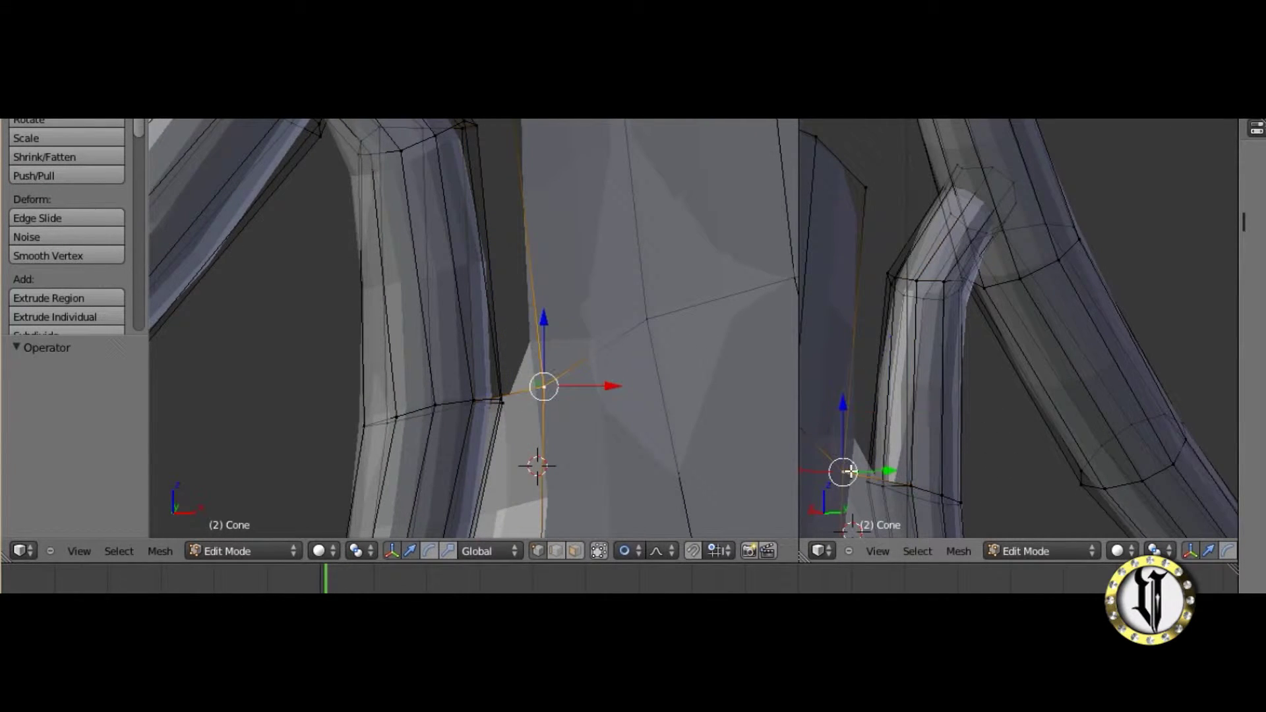
key(g)
right_click(624, 216)
scroll(623, 213, down, 3)
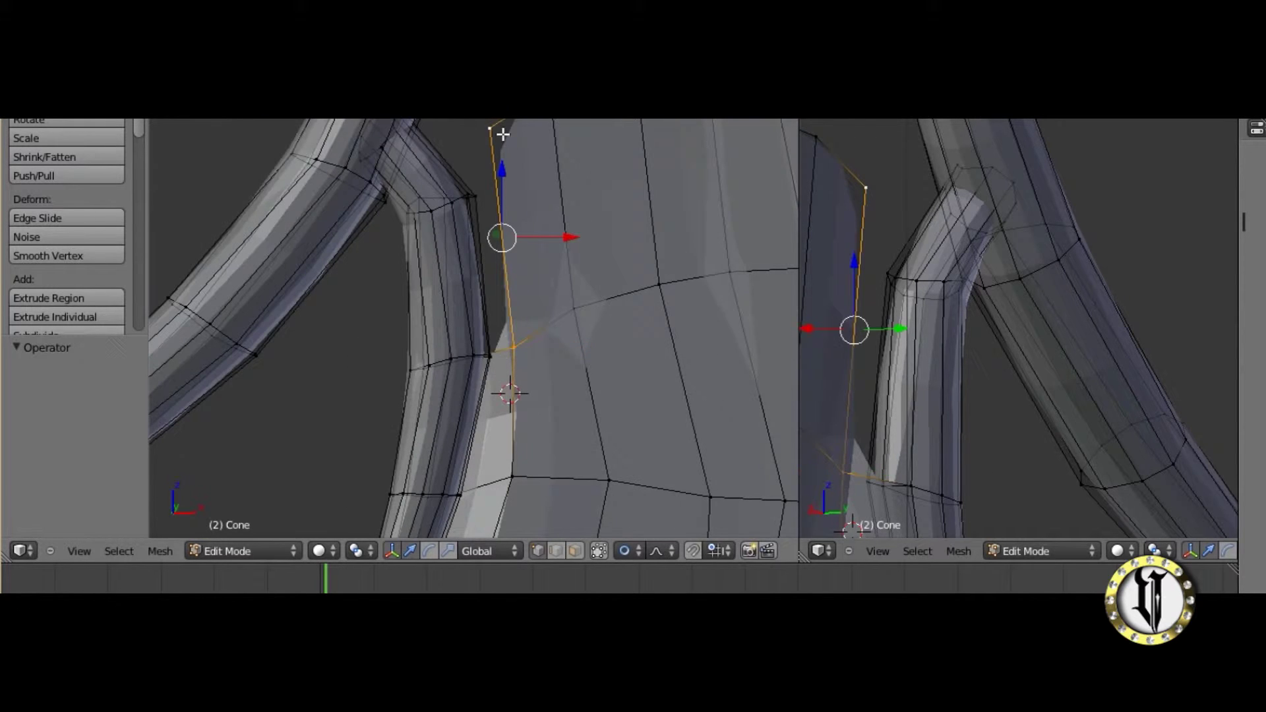
scroll(531, 237, up, 2)
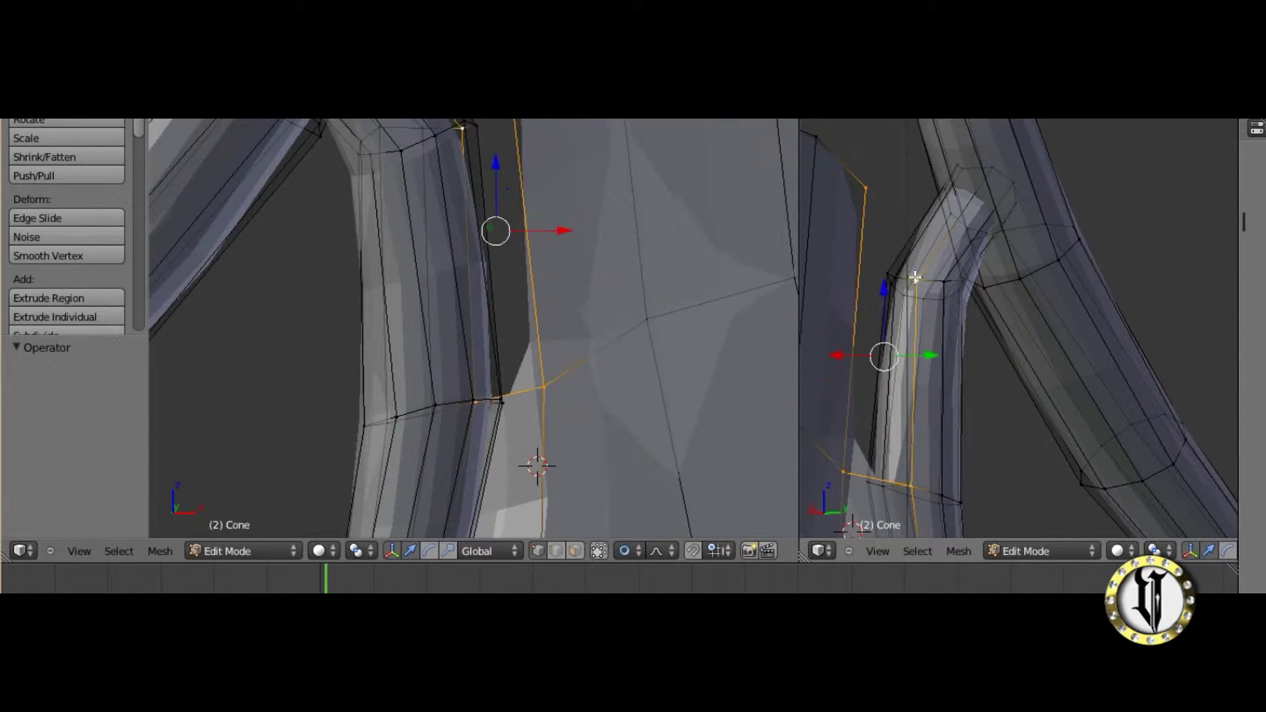
key(f)
Extrude the sixth row's upper border vertices about -0.009 in X, 0.007 in Y and 0.108 in Z.
middle_drag(551, 291, 494, 315)
scroll(494, 315, down, 9)
shift+middle_drag(554, 373, 470, 495)
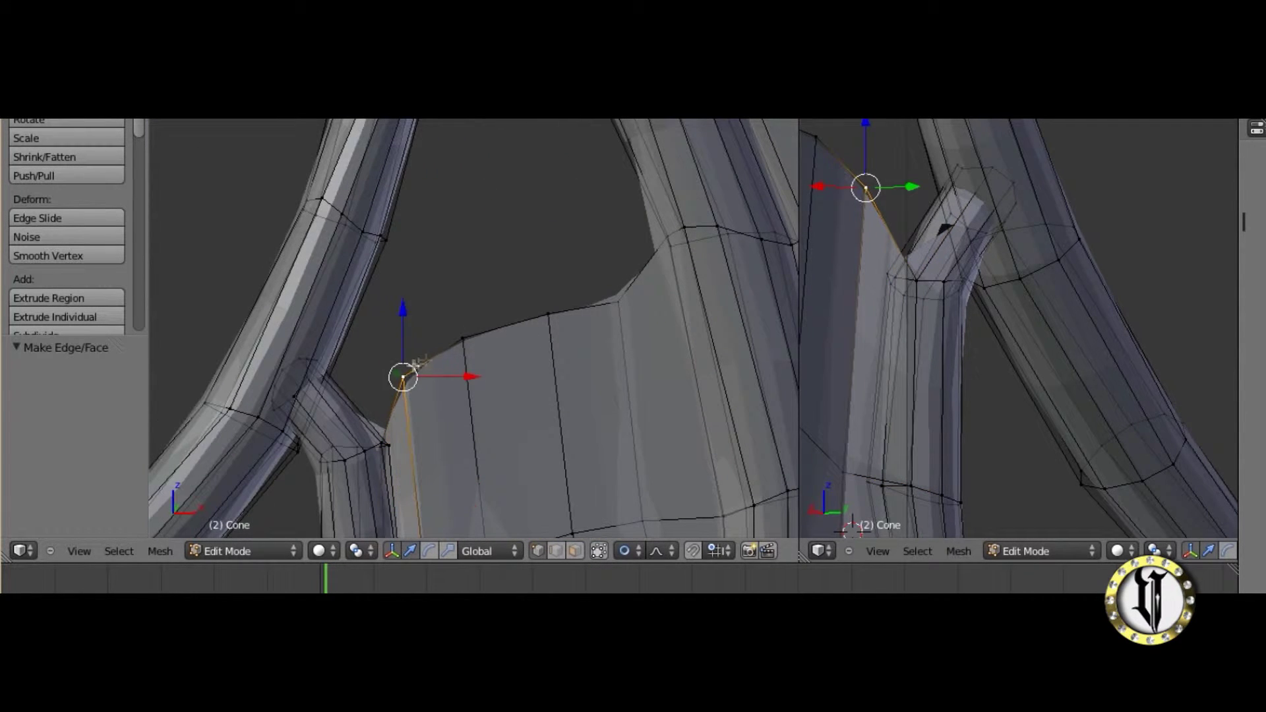
middle_drag(641, 262, 605, 396)
key(g)
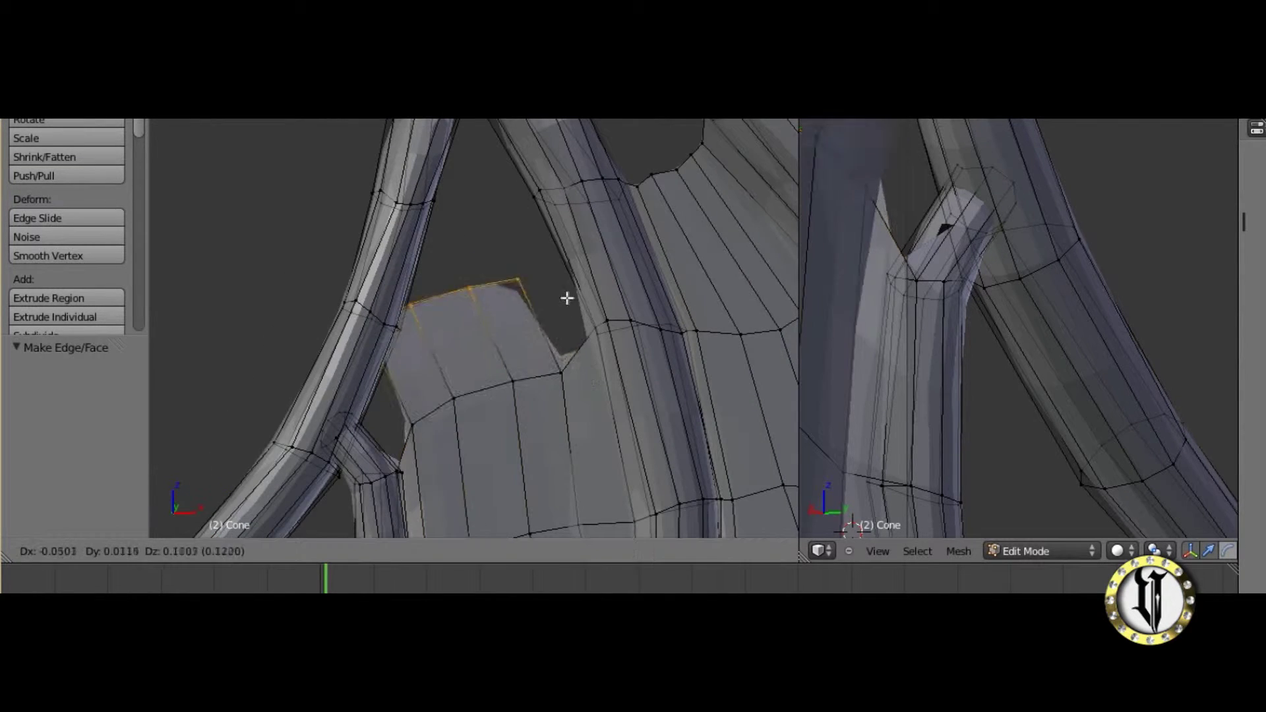
click(598, 305)
Move the seventh row's upper corner vertex beside the long curved bone and connect it to that bone with an edge.
shift+middle_drag(523, 331, 579, 261)
scroll(501, 257, up, 6)
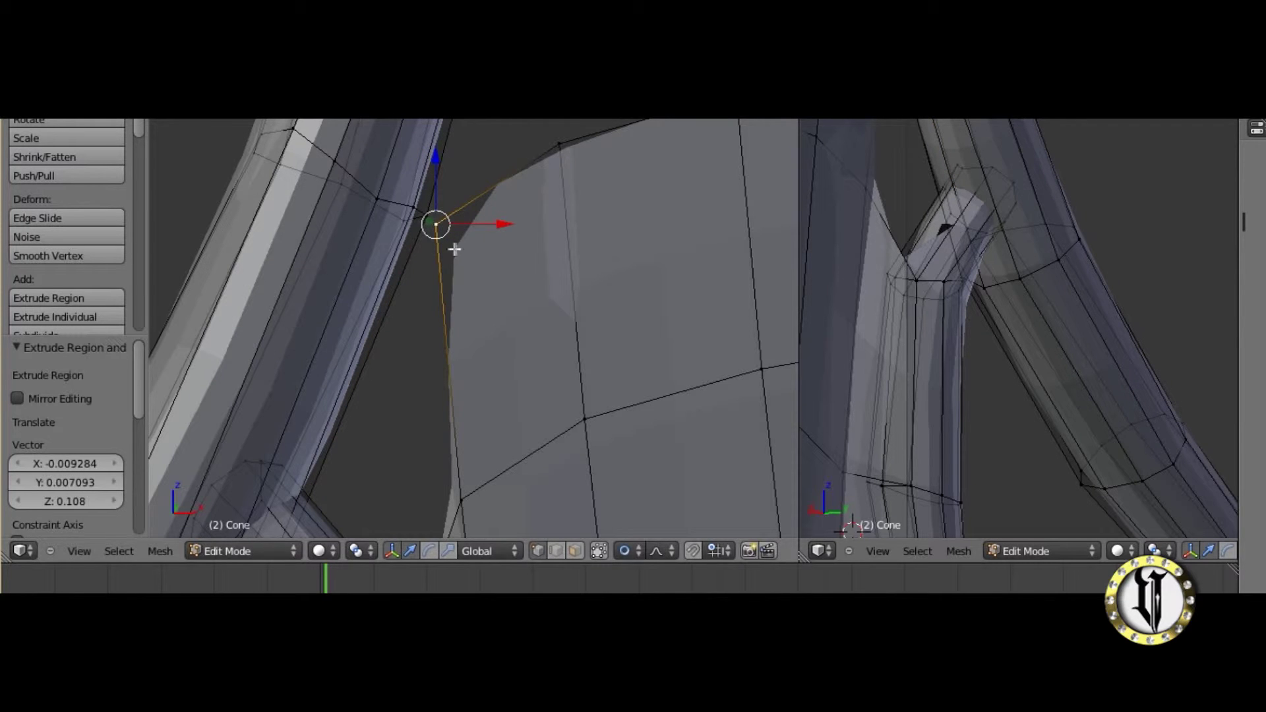
key(g)
click(472, 260)
middle_drag(424, 217, 477, 311)
scroll(478, 310, up, 3)
scroll(930, 313, down, 2)
middle_drag(930, 313, 1200, 323)
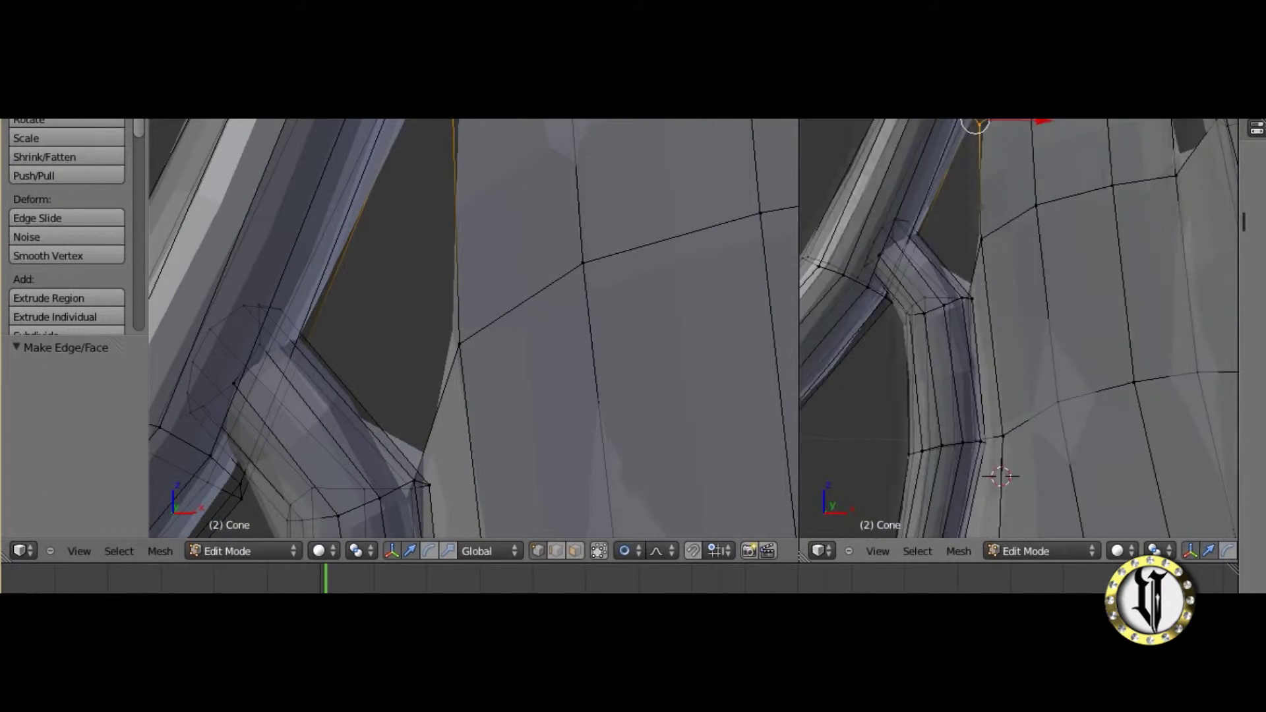
scroll(921, 220, up, 4)
shift+middle_drag(920, 221, 962, 434)
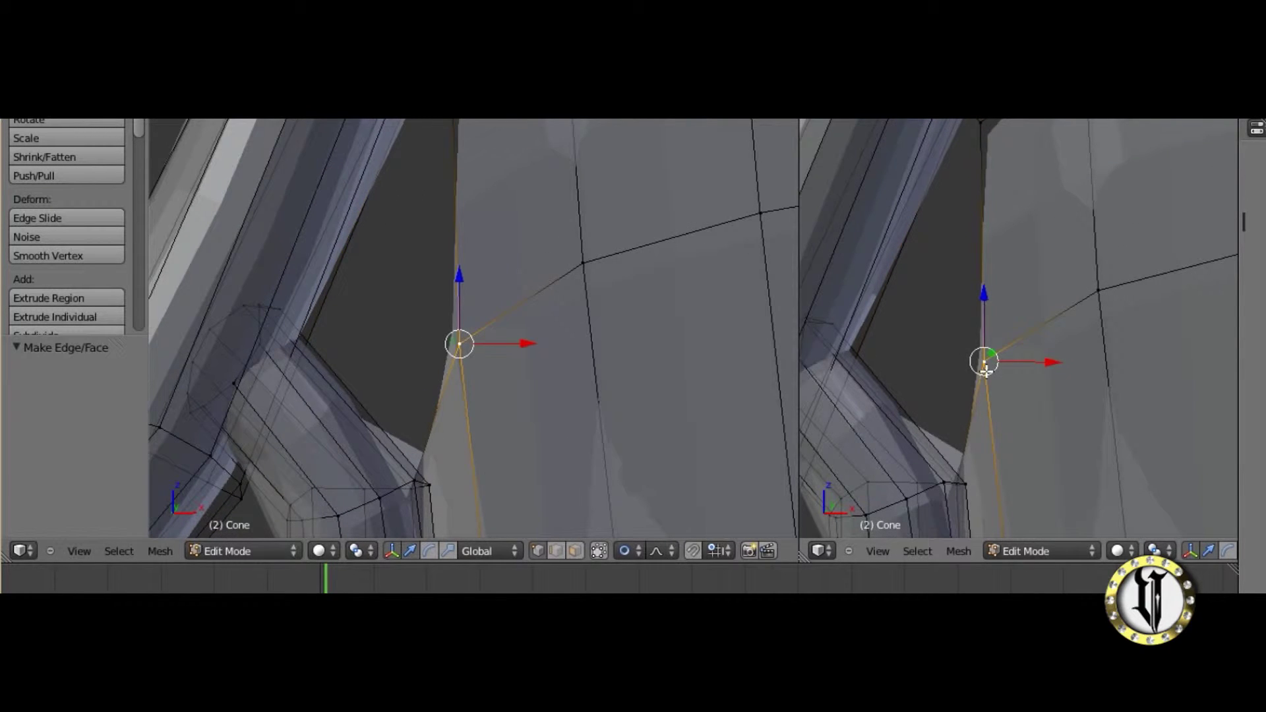
scroll(422, 382, down, 2)
shift+middle_drag(422, 382, 432, 332)
middle_drag(1037, 486, 985, 439)
middle_drag(1030, 304, 1046, 372)
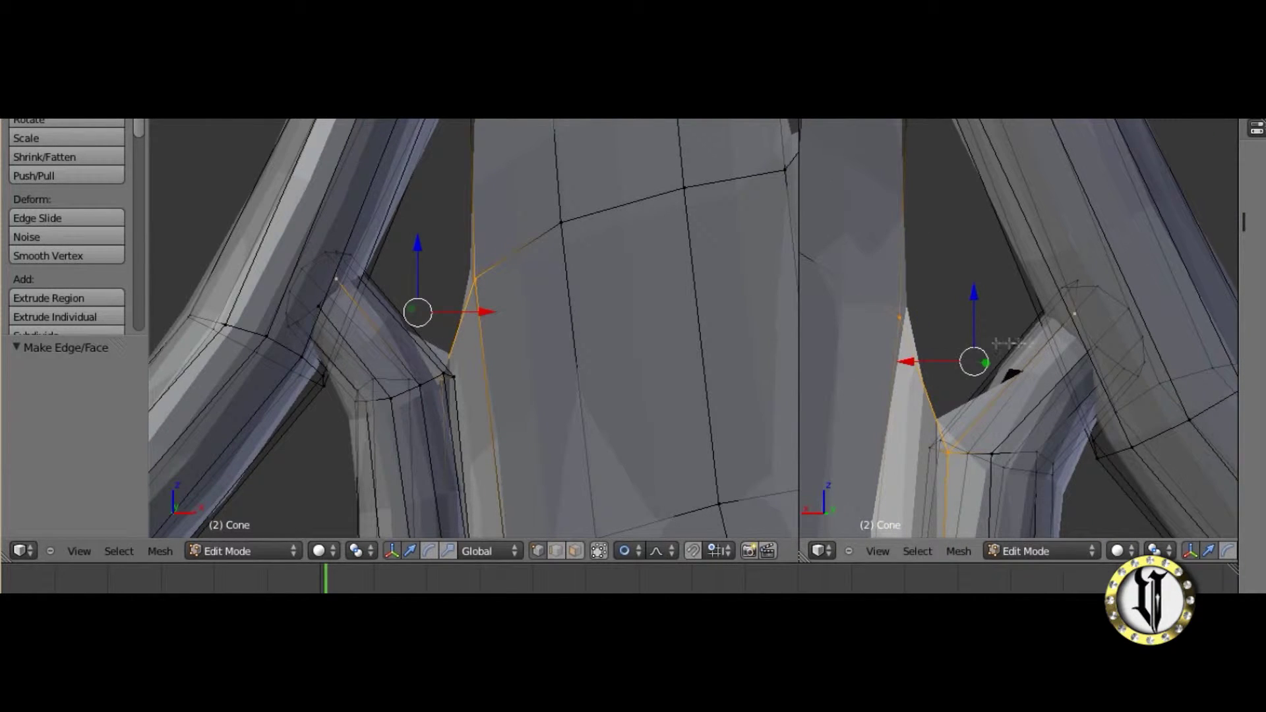
right_click(475, 281)
shift+middle_drag(483, 299, 549, 399)
right_click(538, 201)
key(g)
right_click(567, 268)
key(z)
key(z)
scroll(556, 370, up, 3)
shift+middle_drag(580, 462, 608, 272)
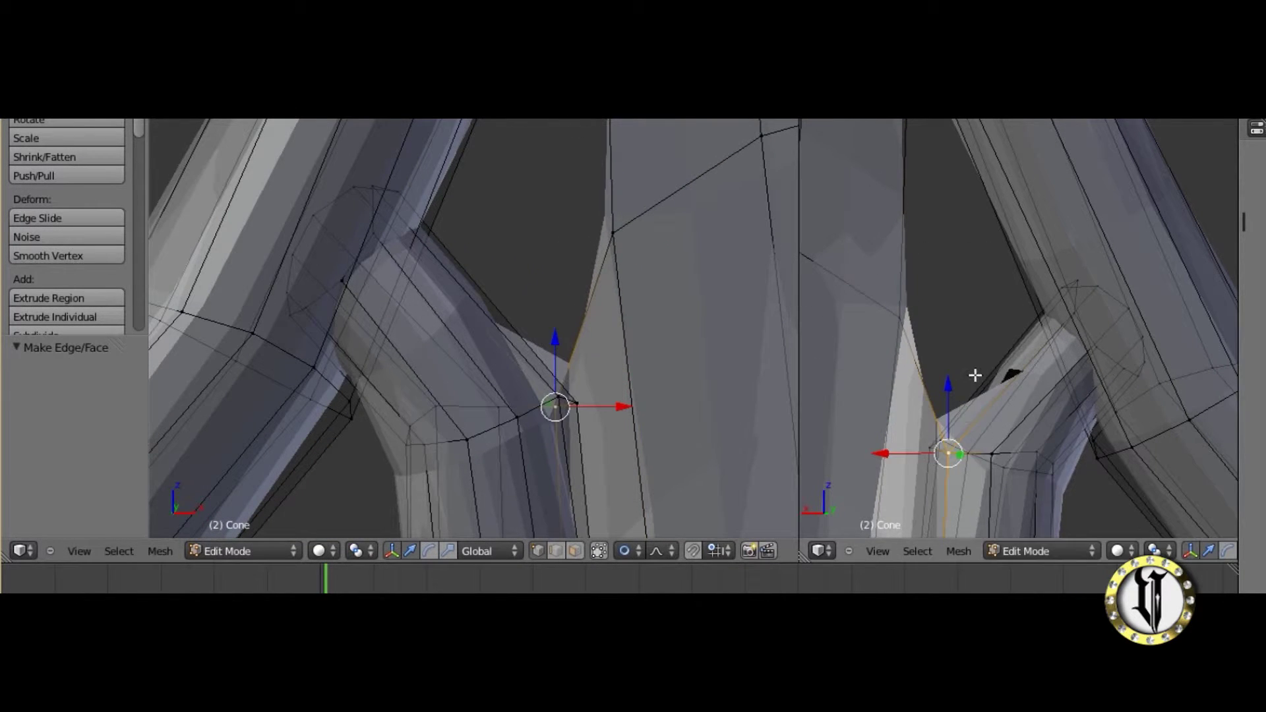
click(643, 532)
key(g)
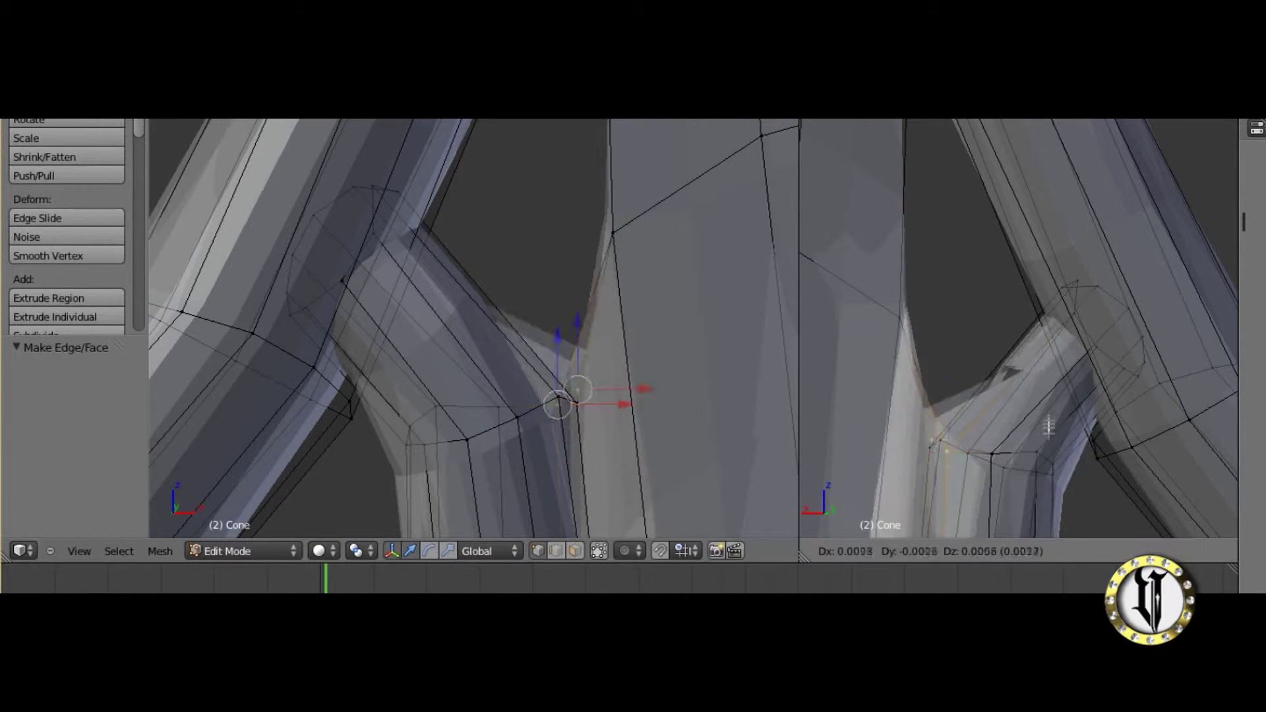
right_click(820, 342)
scroll(603, 328, down, 3)
key(g)
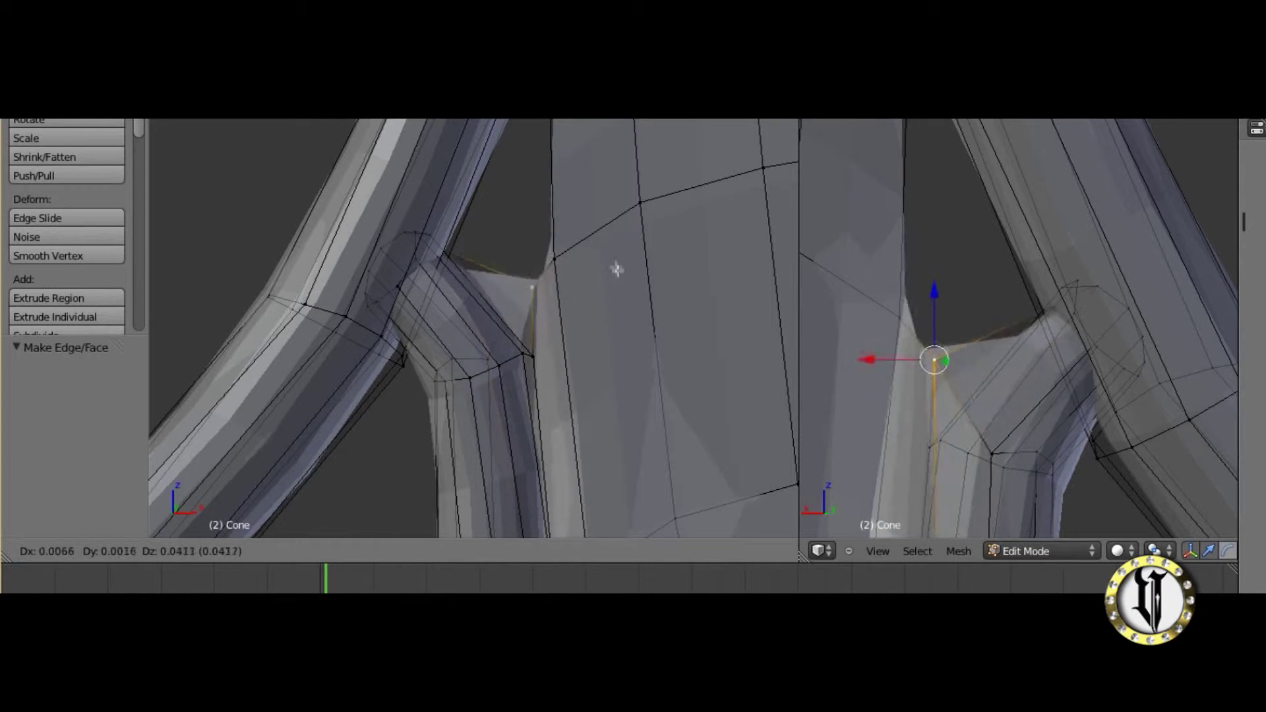
right_click(581, 178)
Move the thin bone's joint vertex beside the membrane about 0.003 in X, -0.0004 in Y and -0.002 in Z.
scroll(564, 257, up, 2)
right_click(599, 252)
key(g)
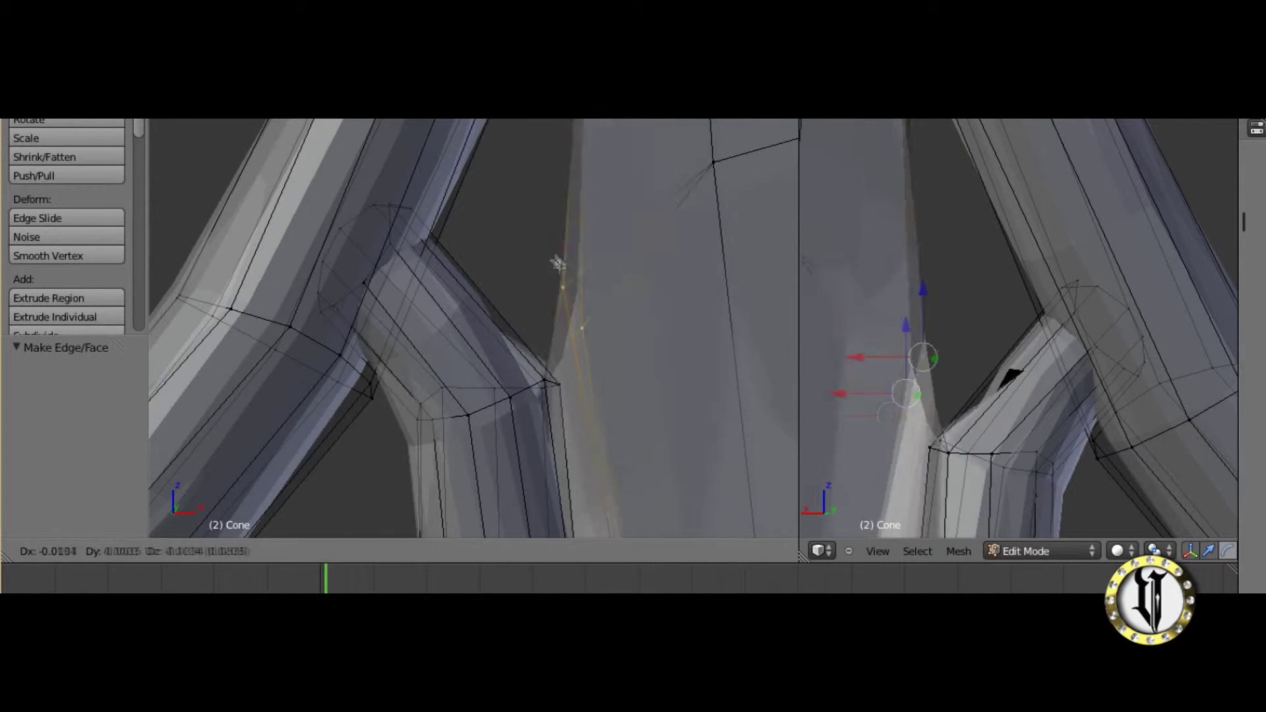
click(557, 350)
scroll(548, 337, down, 2)
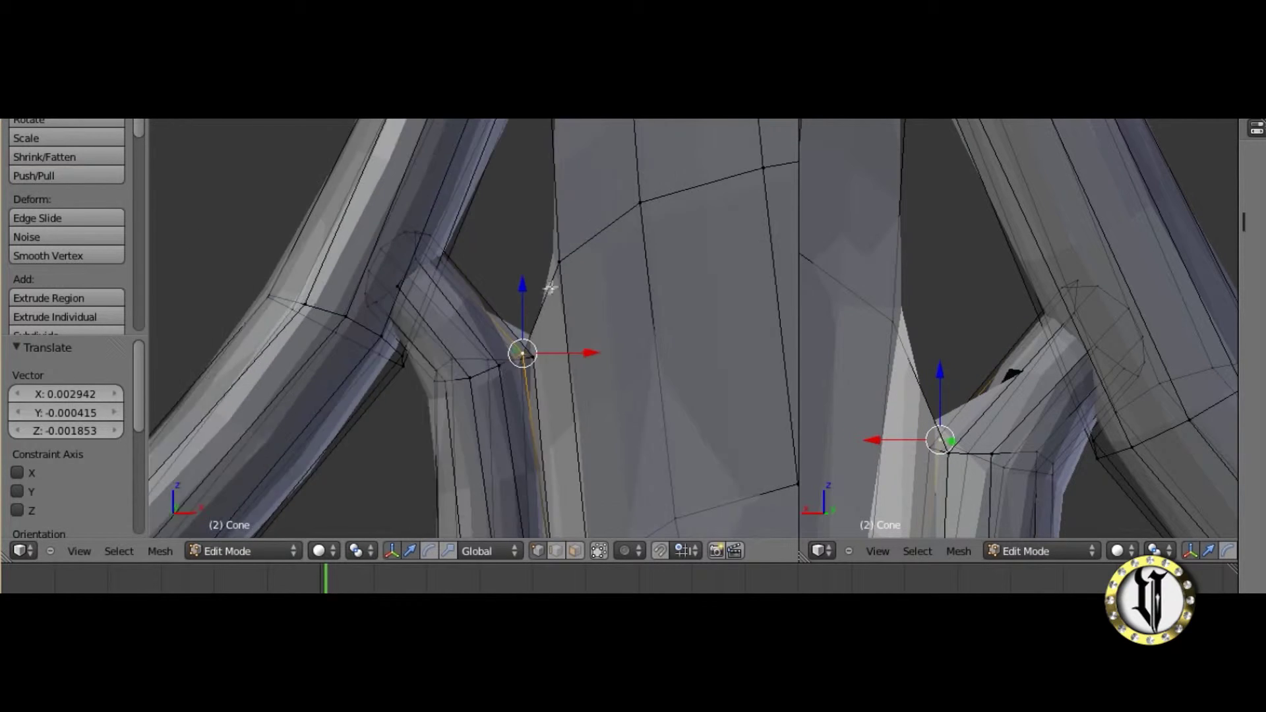
Fill a face across the gap between the thin bone's joint, the long curved bone and the membrane's outer edge.
shift+middle_drag(548, 337, 554, 469)
right_click(553, 210)
key(g)
right_click(575, 254)
right_click(944, 440)
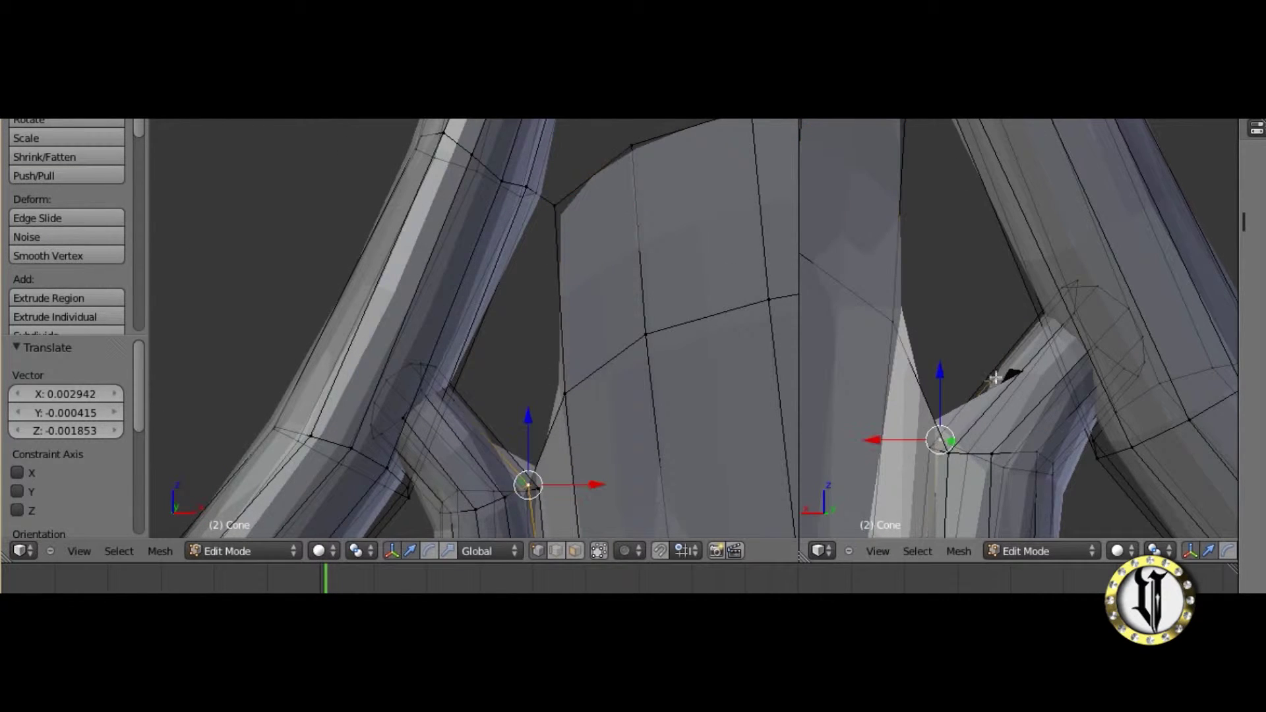
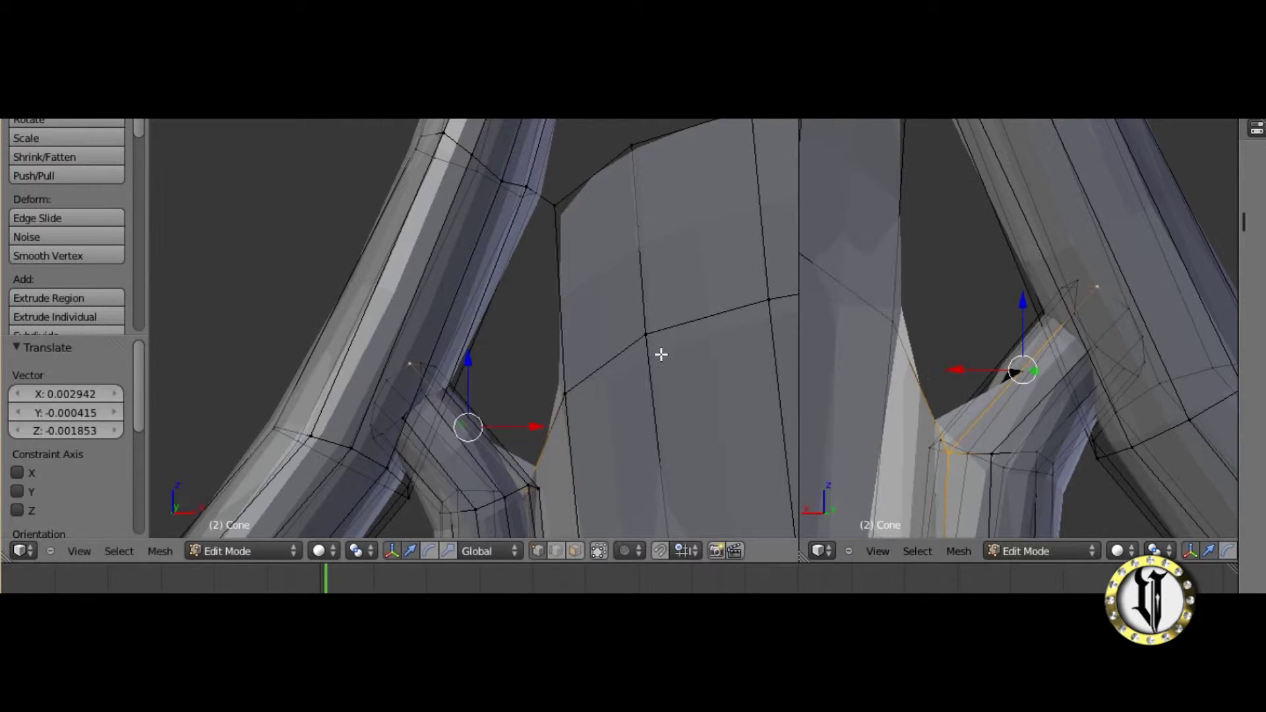
shift+middle_drag(545, 313, 576, 468)
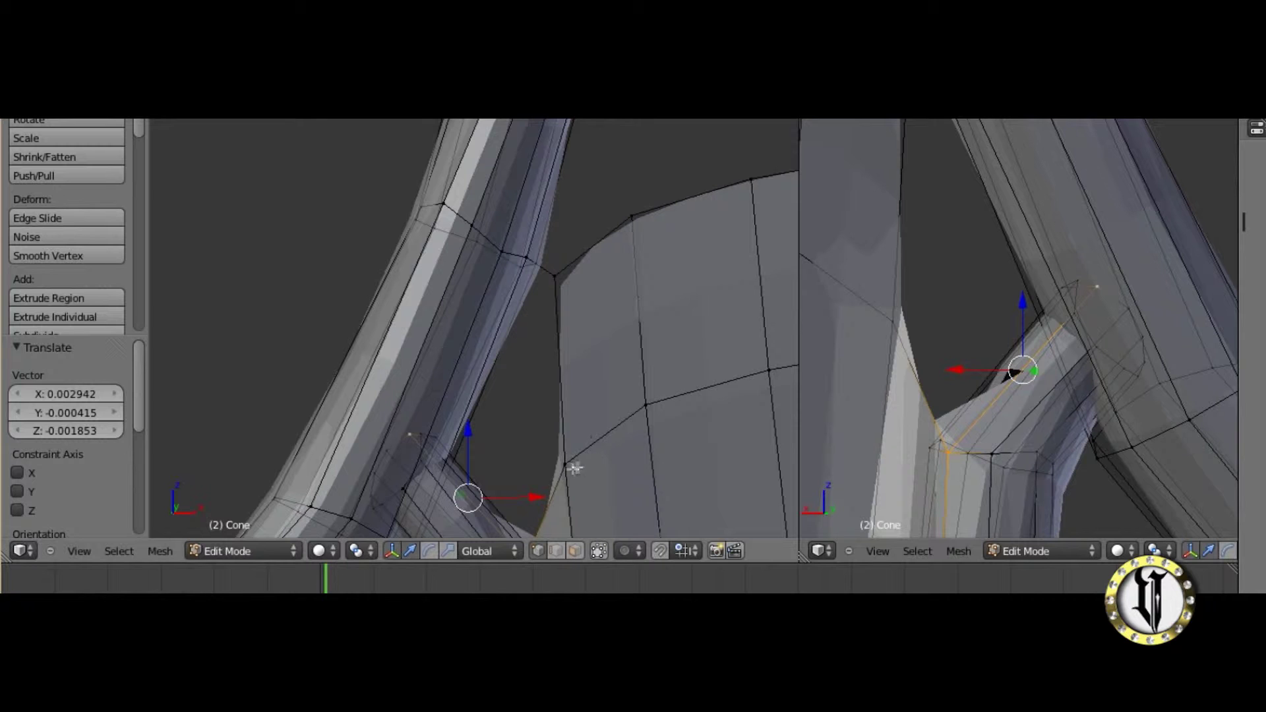
middle_drag(563, 381, 509, 321)
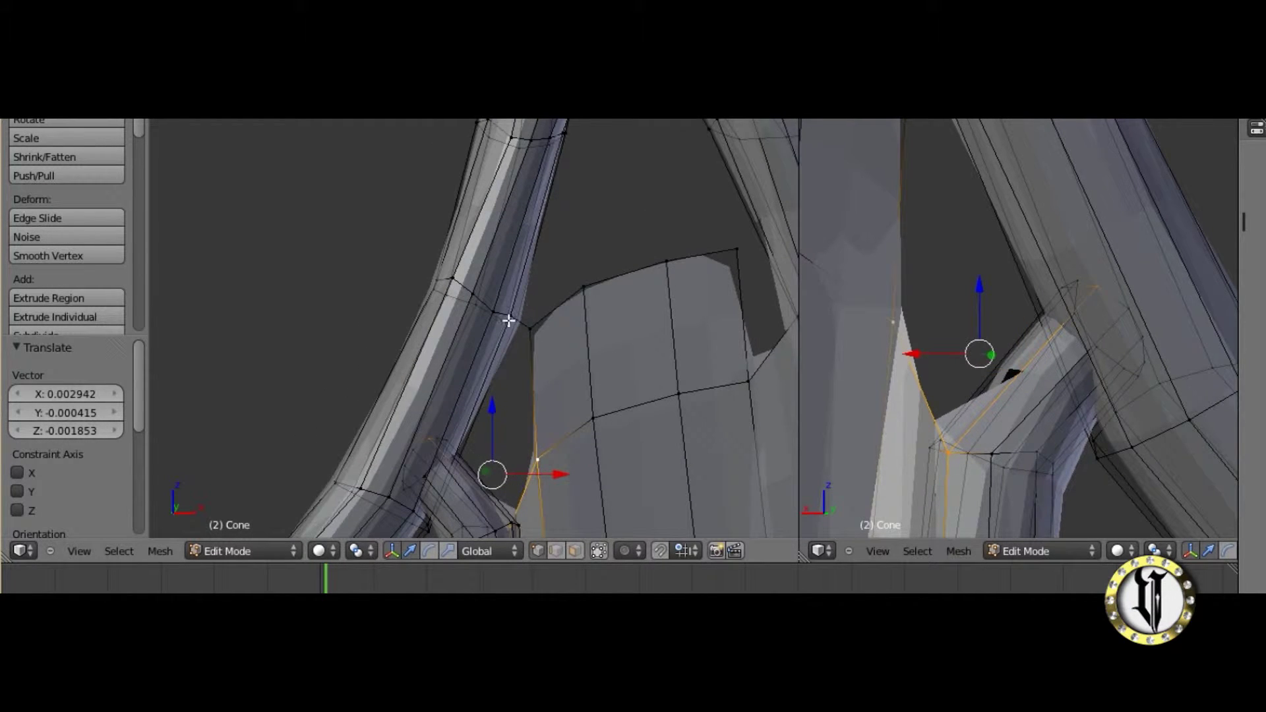
key(f)
Delete the seventh row's upper corner vertex beside the long curved bone.
middle_drag(580, 358, 614, 415)
right_click(586, 237)
key(x)
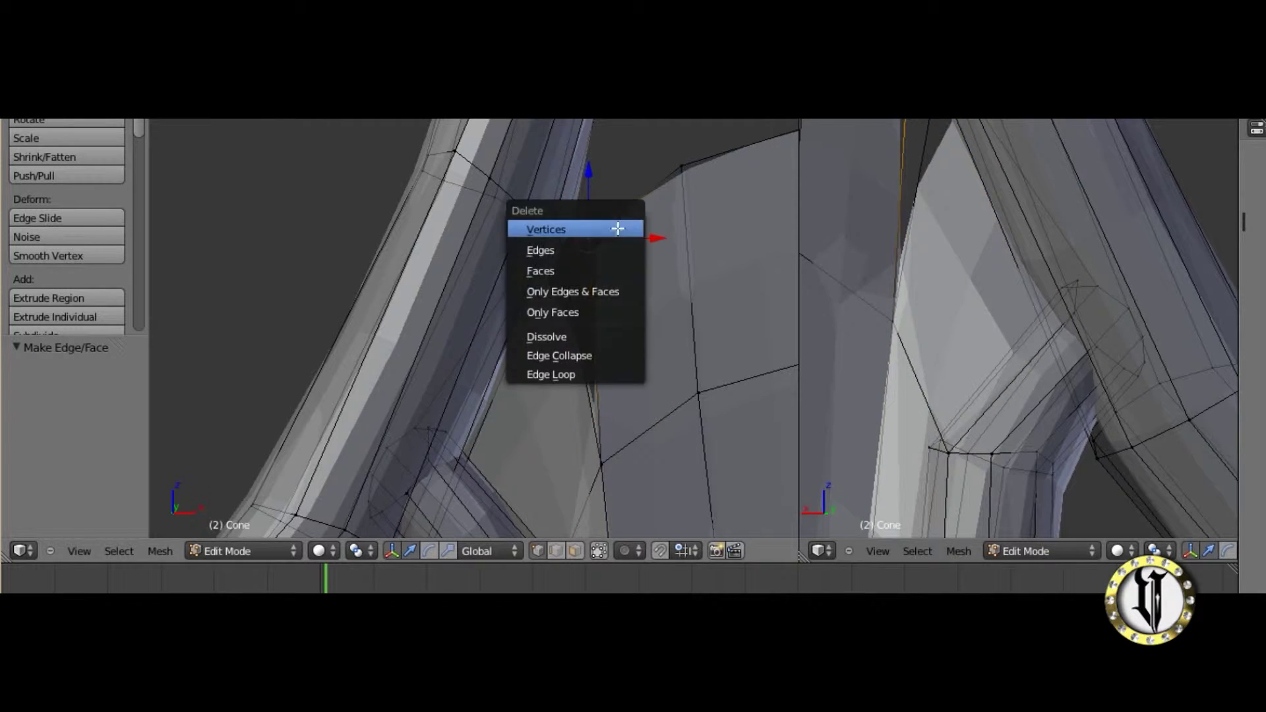
click(618, 229)
Extrude the membrane's outer corner vertex above the thin bone about 0.010 in X and 0.090 in Z.
right_click(607, 464)
middle_drag(608, 463, 634, 415)
scroll(626, 412, down, 5)
shift+middle_drag(792, 462, 615, 319)
scroll(783, 376, up, 3)
scroll(615, 319, up, 3)
key(g)
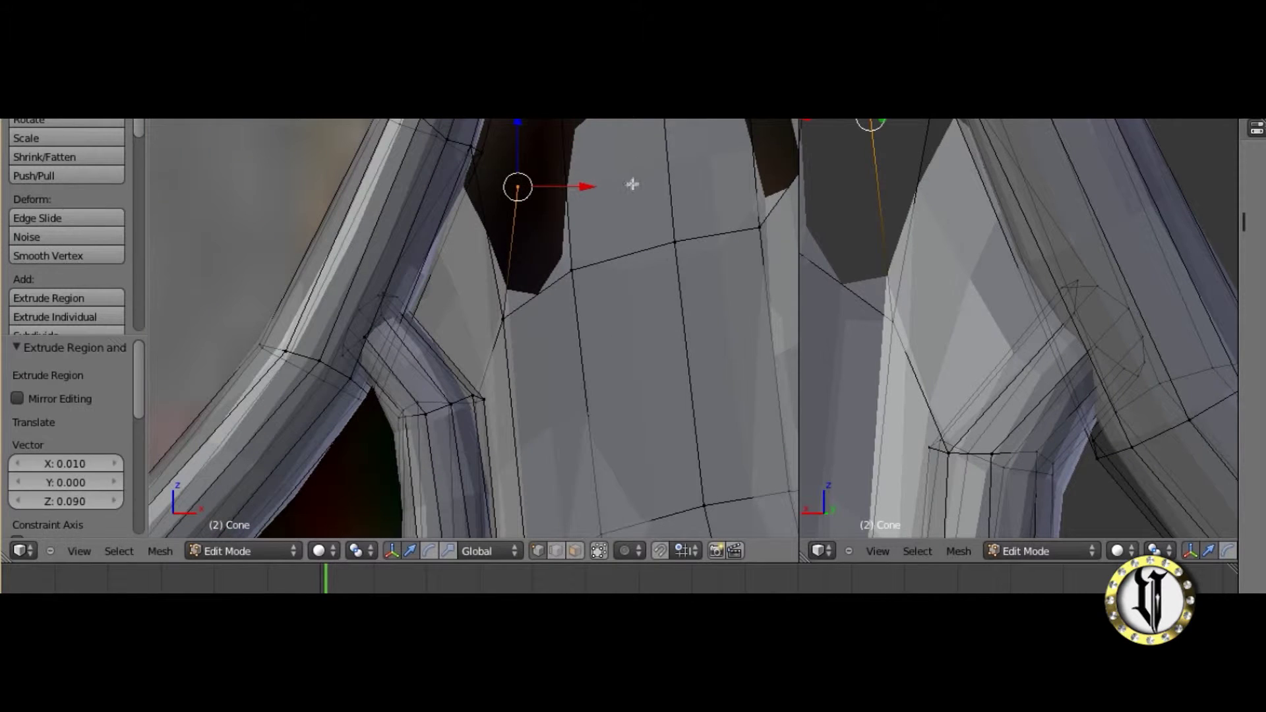
Raise the extruded vertex toward the seventh row's upper border, with a last move of 0.020 in Z.
key(f)
key(g)
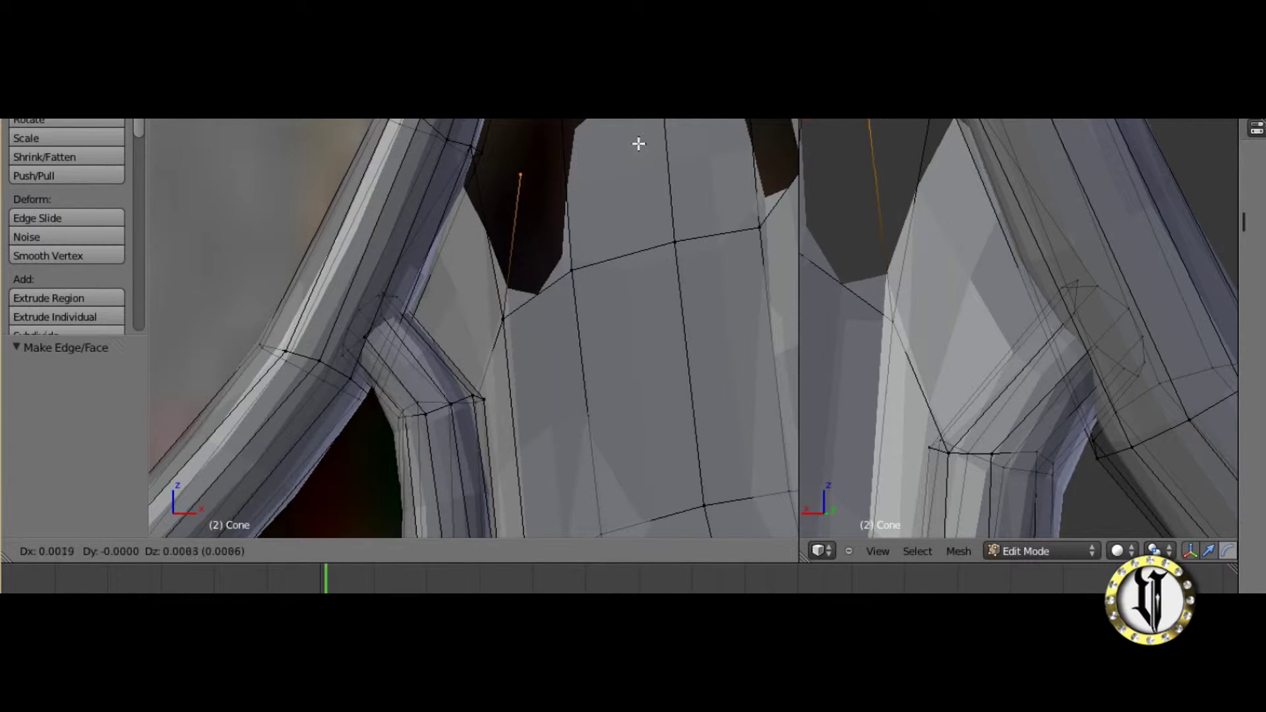
click(634, 129)
shift+middle_drag(616, 178, 463, 220)
scroll(596, 264, up, 3)
key(g)
click(585, 206)
scroll(581, 263, down, 2)
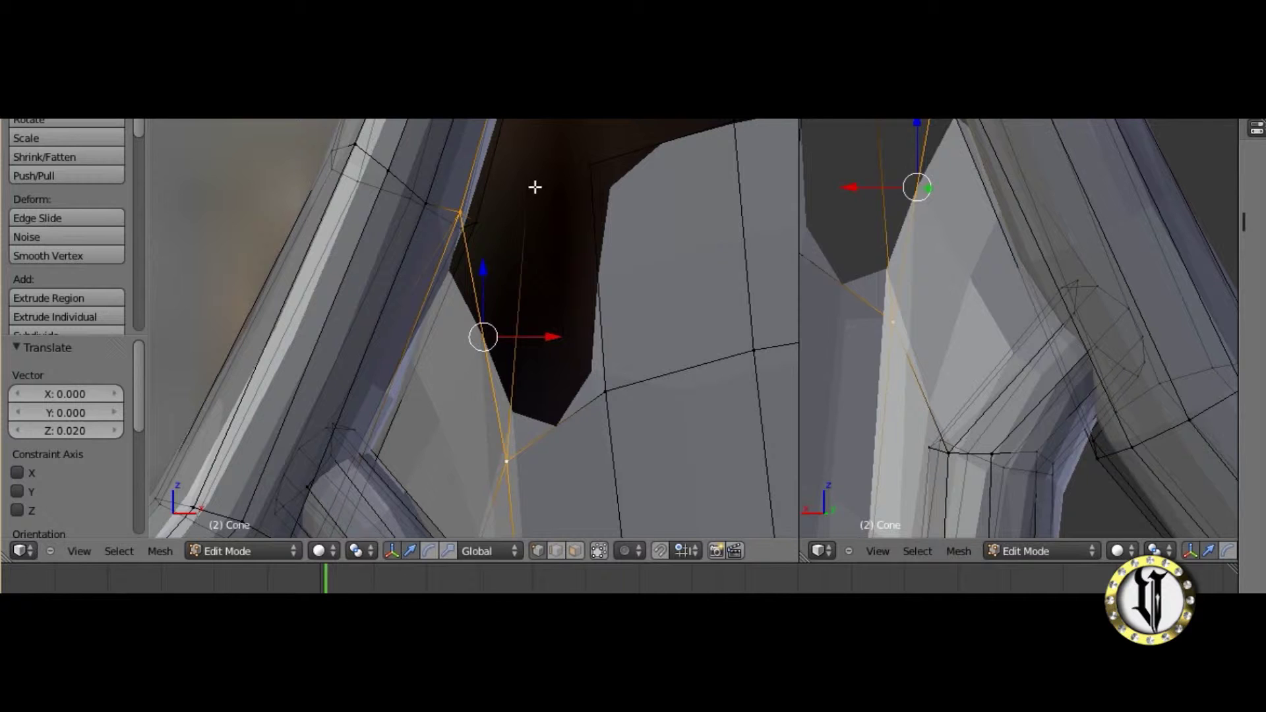
Fill the faces joining the extruded vertex to the long curved bone and to the seventh row's adjacent column.
key(f)
middle_drag(470, 213, 505, 391)
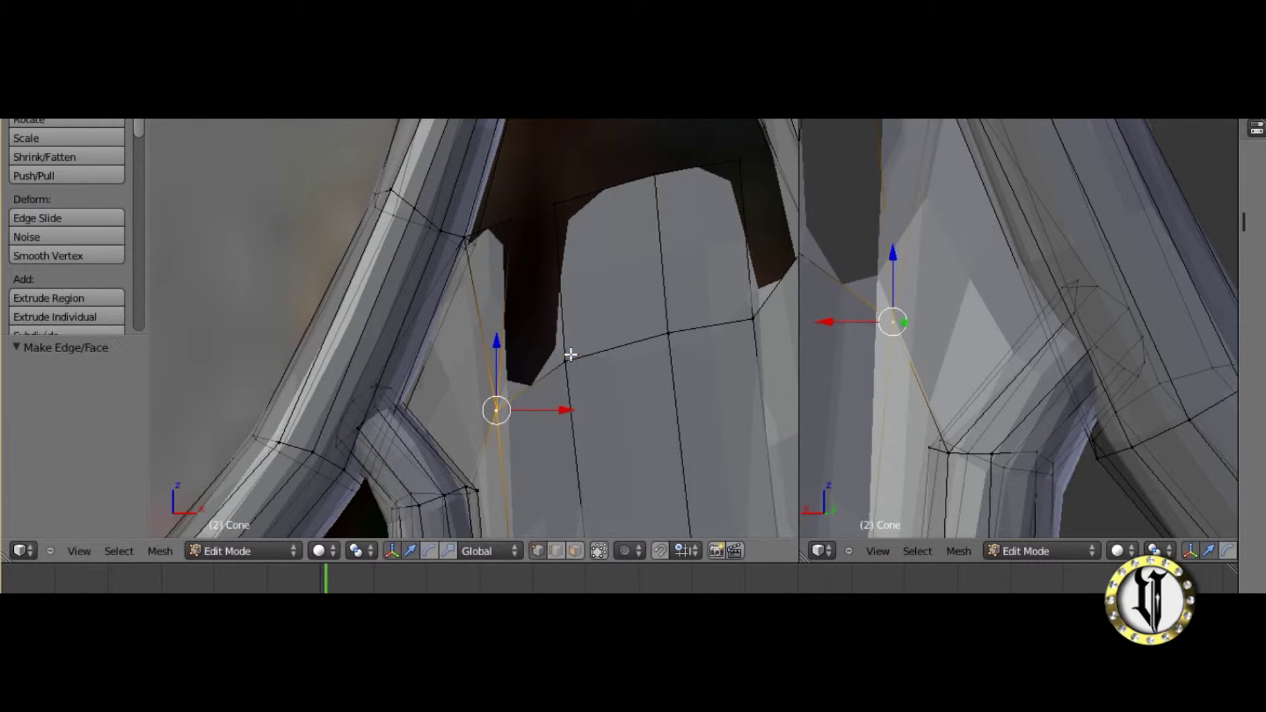
key(f)
shift+middle_drag(599, 256, 524, 320)
scroll(448, 300, up, 3)
right_click(335, 309)
scroll(389, 289, down, 1)
key(g)
right_click(436, 294)
right_click(420, 285)
key(g)
right_click(468, 230)
Fill a face joining the seventh row's inner side to the middle bone.
scroll(594, 284, down, 4)
middle_drag(680, 315, 636, 426)
middle_drag(602, 232, 578, 356)
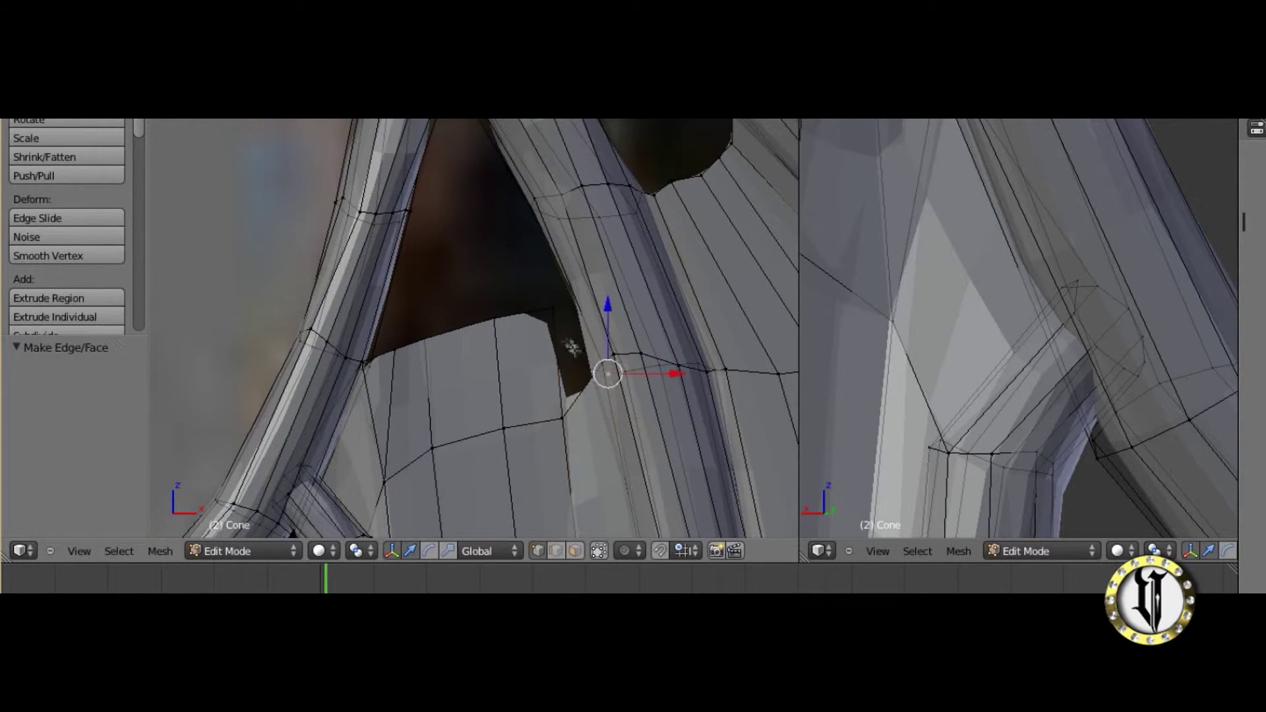
scroll(964, 430, down, 7)
middle_drag(964, 429, 733, 359)
scroll(1079, 285, up, 5)
shift+middle_drag(1079, 286, 930, 466)
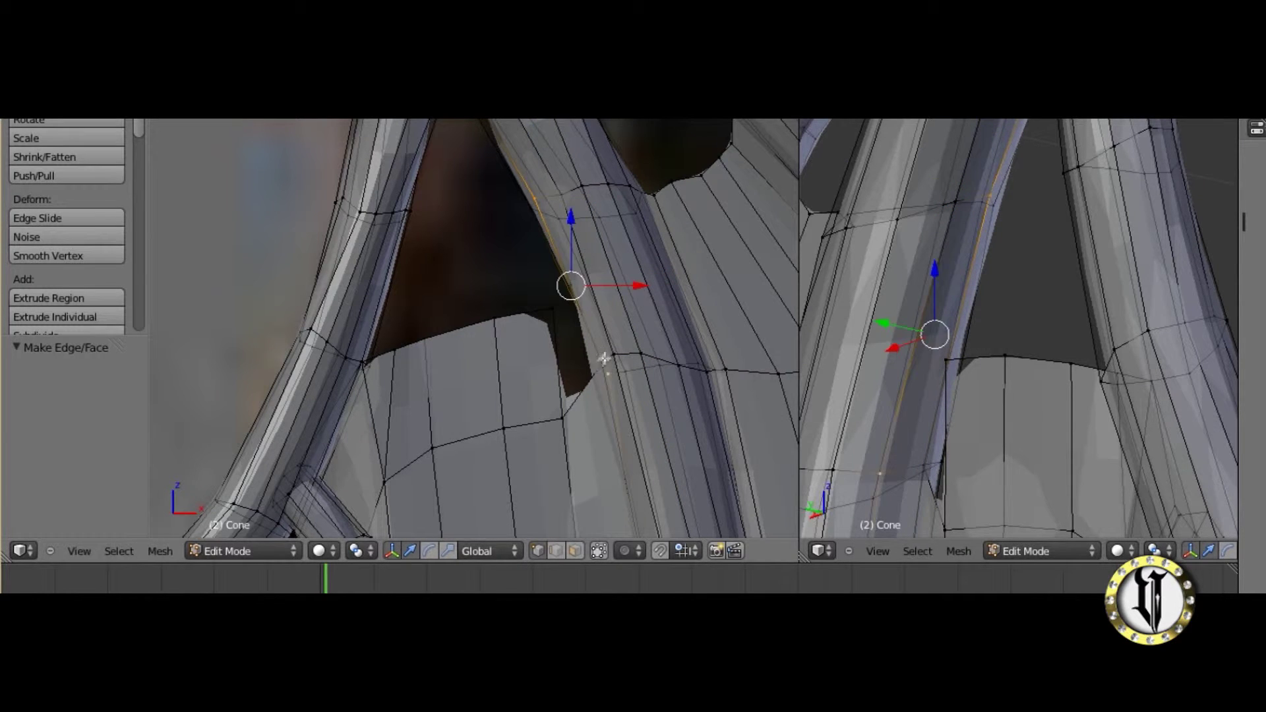
middle_drag(583, 287, 576, 301)
shift+right_click(543, 300)
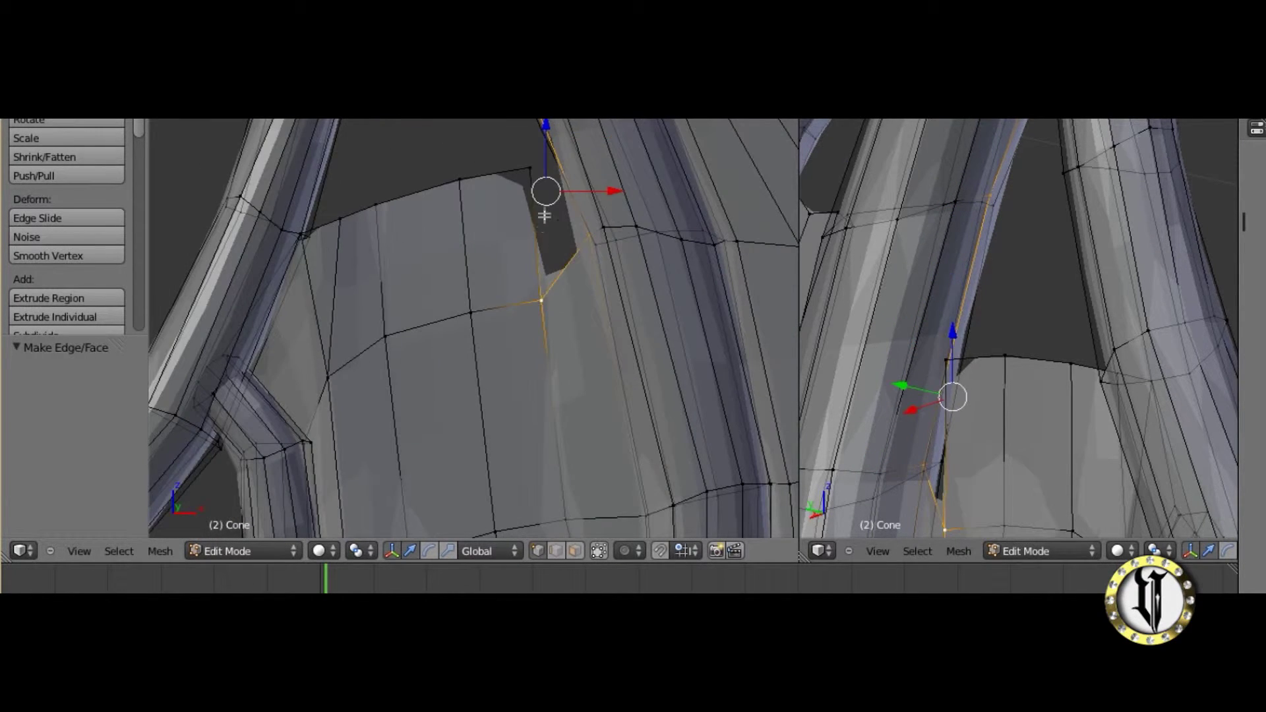
key(f)
Move the border vertex beside the middle bone about -0.032 in X, 0.003 in Y and 0.028 in Z, and raise its neighbour.
scroll(540, 184, down, 2)
shift+middle_drag(541, 184, 615, 294)
right_click(580, 325)
key(g)
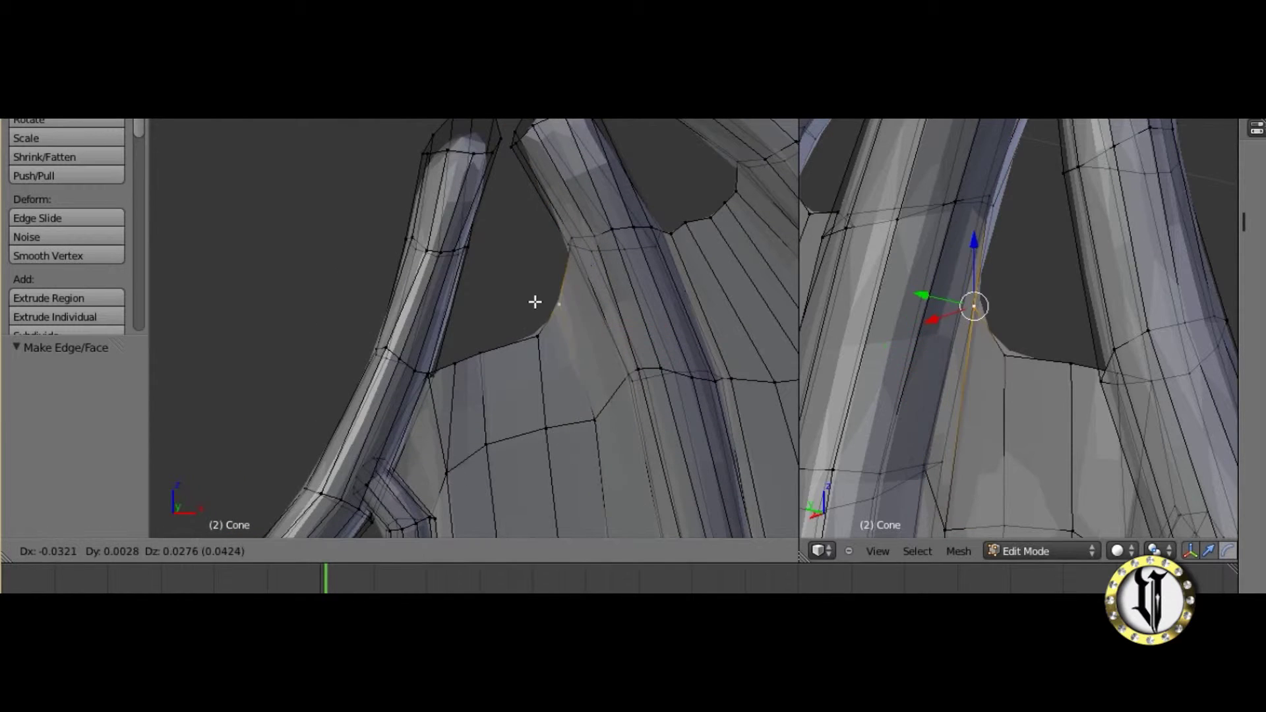
click(534, 302)
right_click(531, 337)
click(511, 321)
Raise the next two border vertices toward the curved bone and move the one beside the middle bone about -0.012 in X and 0.006 in Z.
right_click(482, 356)
key(g)
click(481, 341)
right_click(455, 364)
key(g)
click(453, 352)
right_click(564, 300)
key(g)
click(554, 295)
scroll(565, 320, down, 7)
key(KP_1)
scroll(551, 341, up, 3)
scroll(608, 282, down, 5)
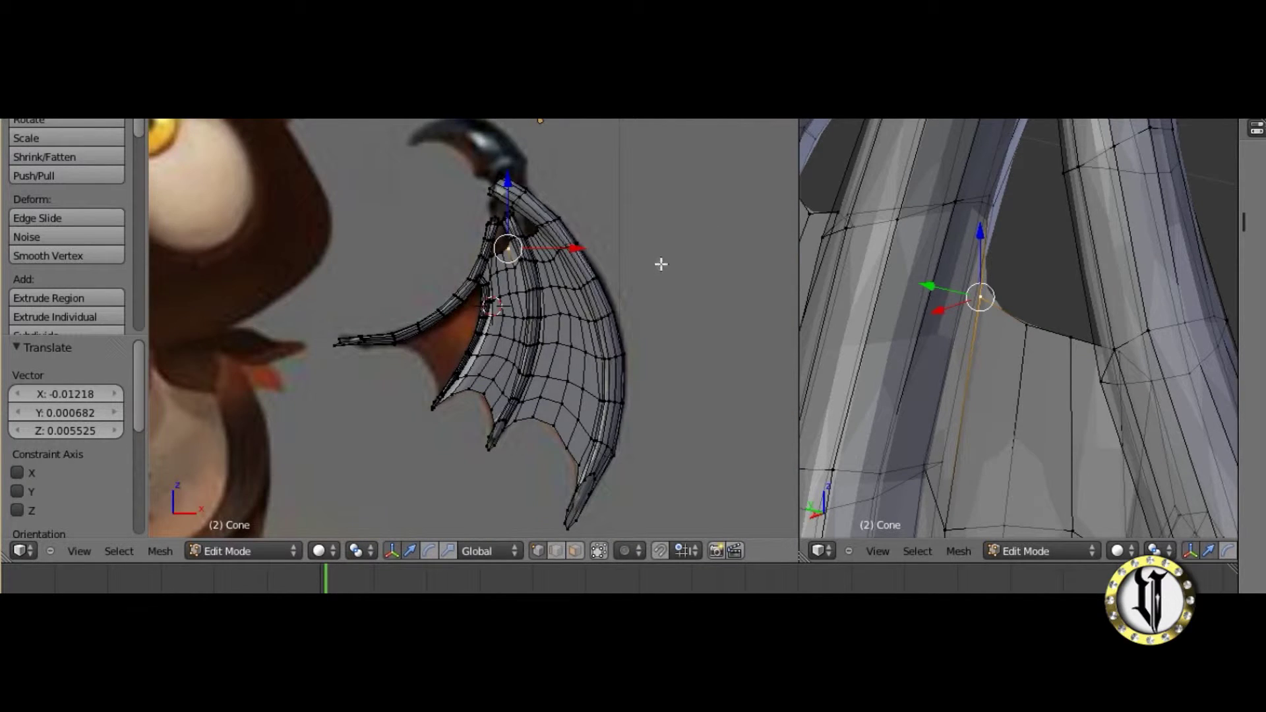
scroll(550, 403, up, 4)
shift+middle_drag(550, 403, 372, 223)
scroll(735, 306, up, 3)
key(g)
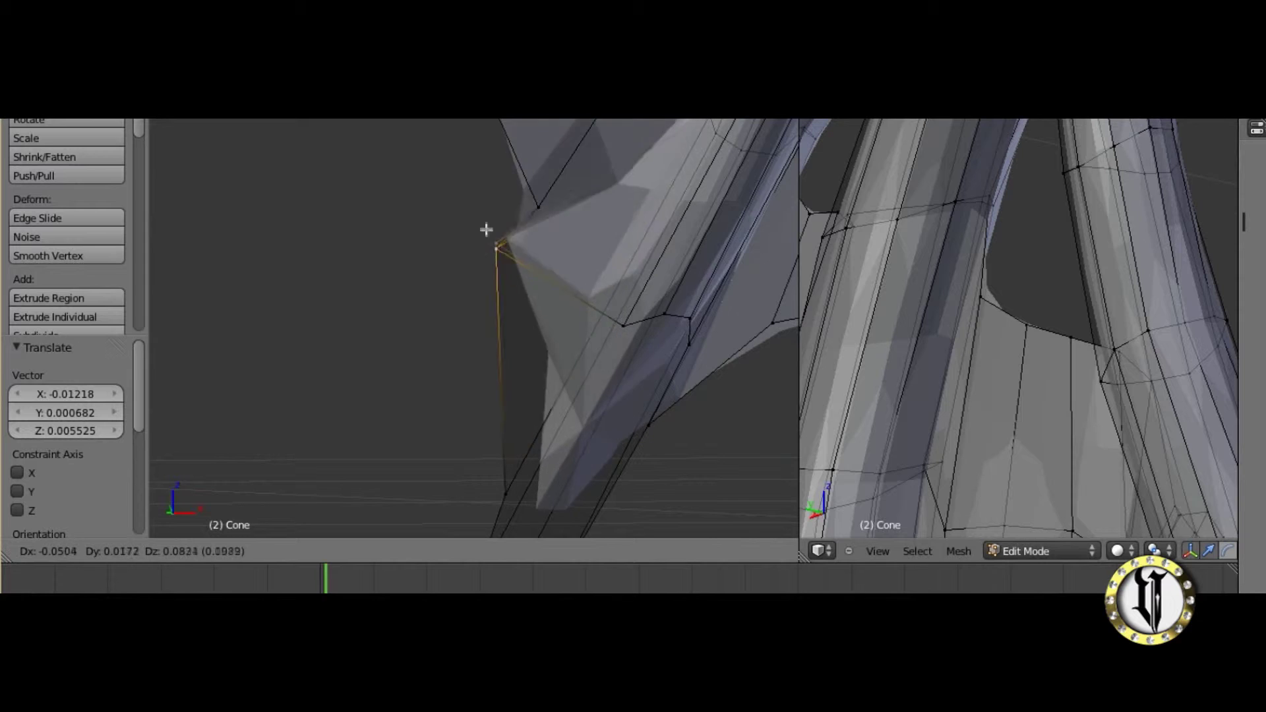
key(Escape)
key(g)
right_click(635, 351)
right_click(626, 326)
key(g)
right_click(637, 369)
scroll(625, 382, down, 3)
scroll(620, 380, up, 1)
key(g)
right_click(561, 422)
right_click(545, 345)
key(g)
right_click(635, 171)
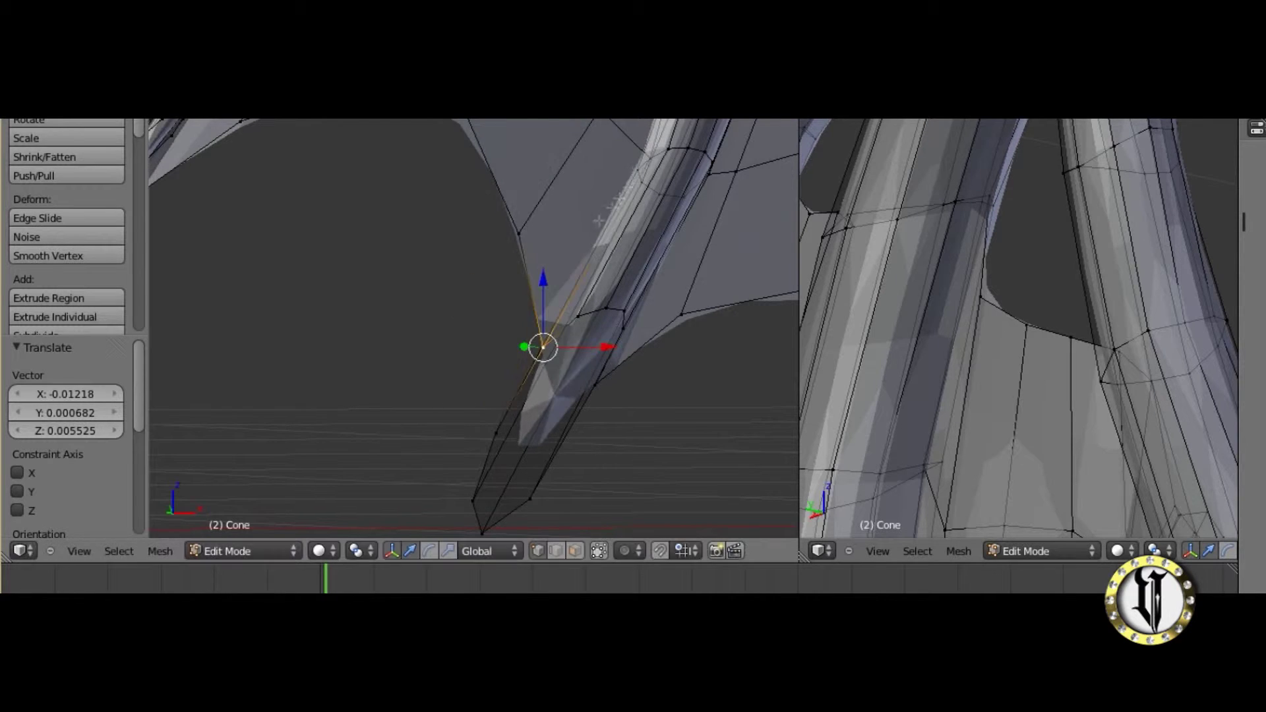
key(g)
key(Escape)
key(g)
right_click(552, 291)
Switch to object mode and compare the wing's silhouette and membrane with the reference image in front view.
scroll(557, 297, down, 9)
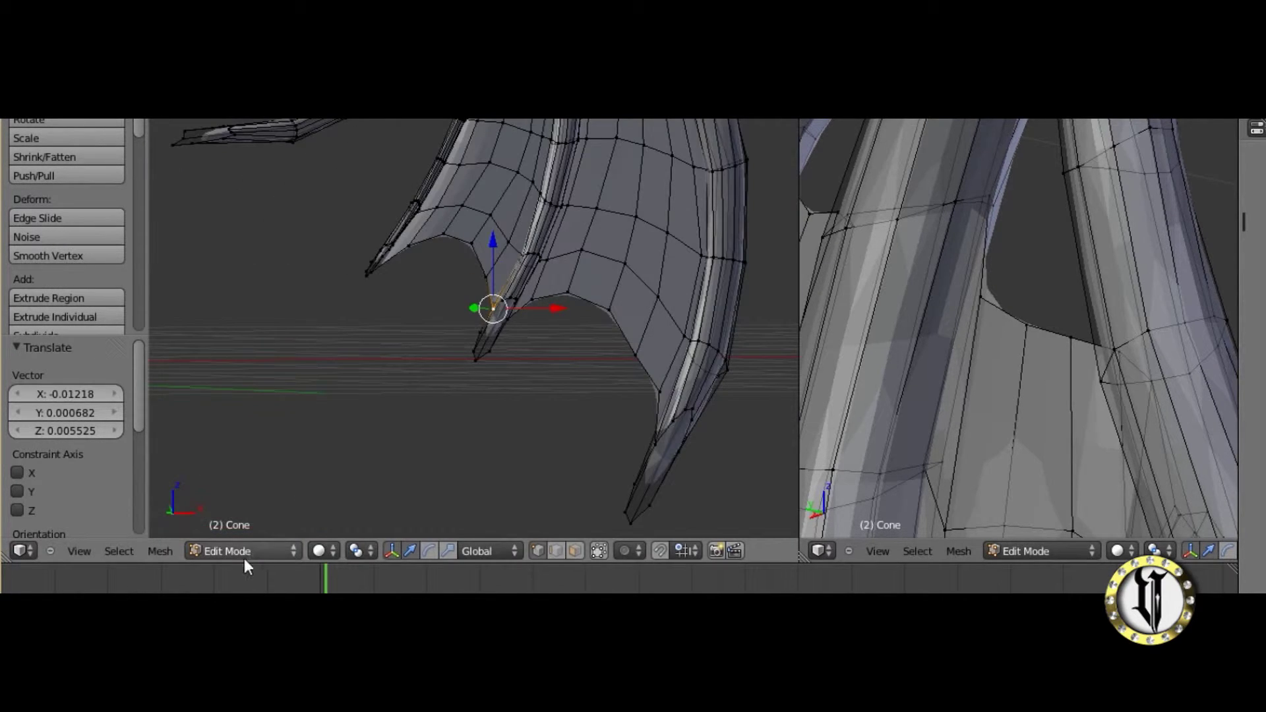
click(244, 554)
click(247, 517)
scroll(551, 390, down, 7)
key(KP_1)
scroll(534, 374, up, 3)
scroll(532, 378, down, 2)
scroll(531, 389, up, 2)
scroll(562, 374, down, 3)
scroll(521, 379, up, 3)
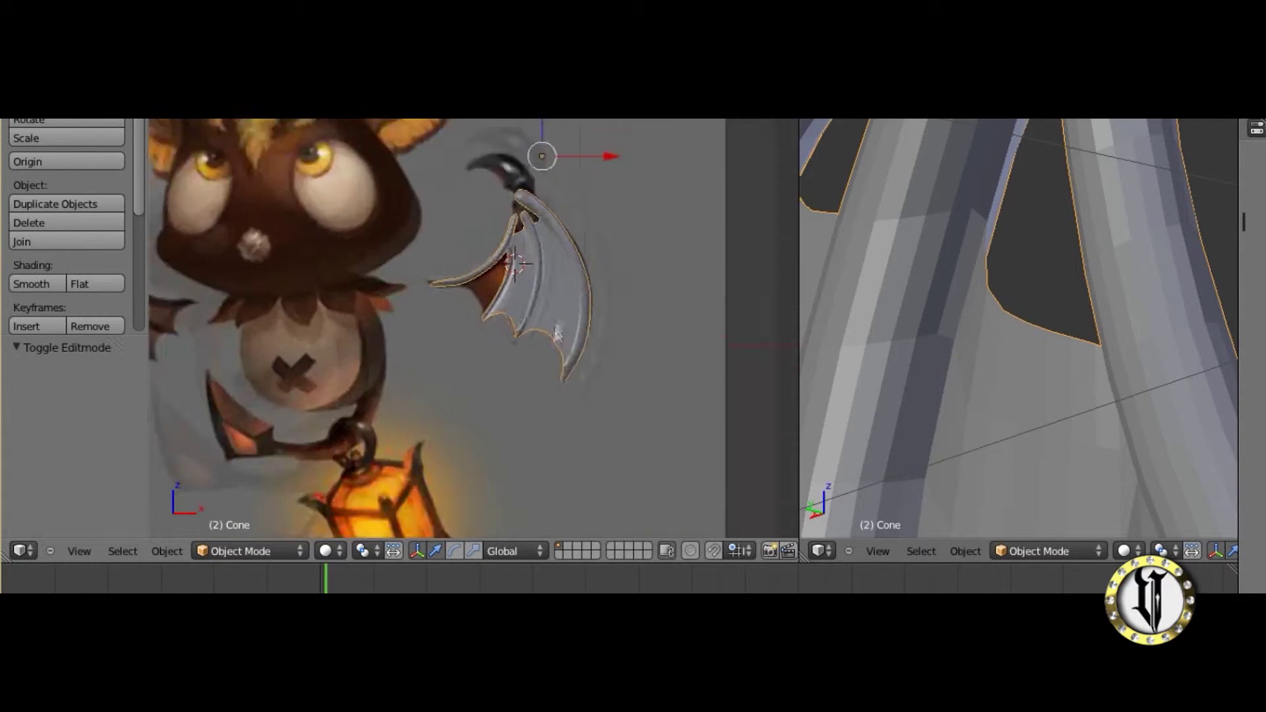
scroll(527, 356, up, 3)
scroll(550, 264, down, 3)
scroll(551, 277, up, 2)
scroll(546, 295, down, 3)
scroll(552, 260, up, 6)
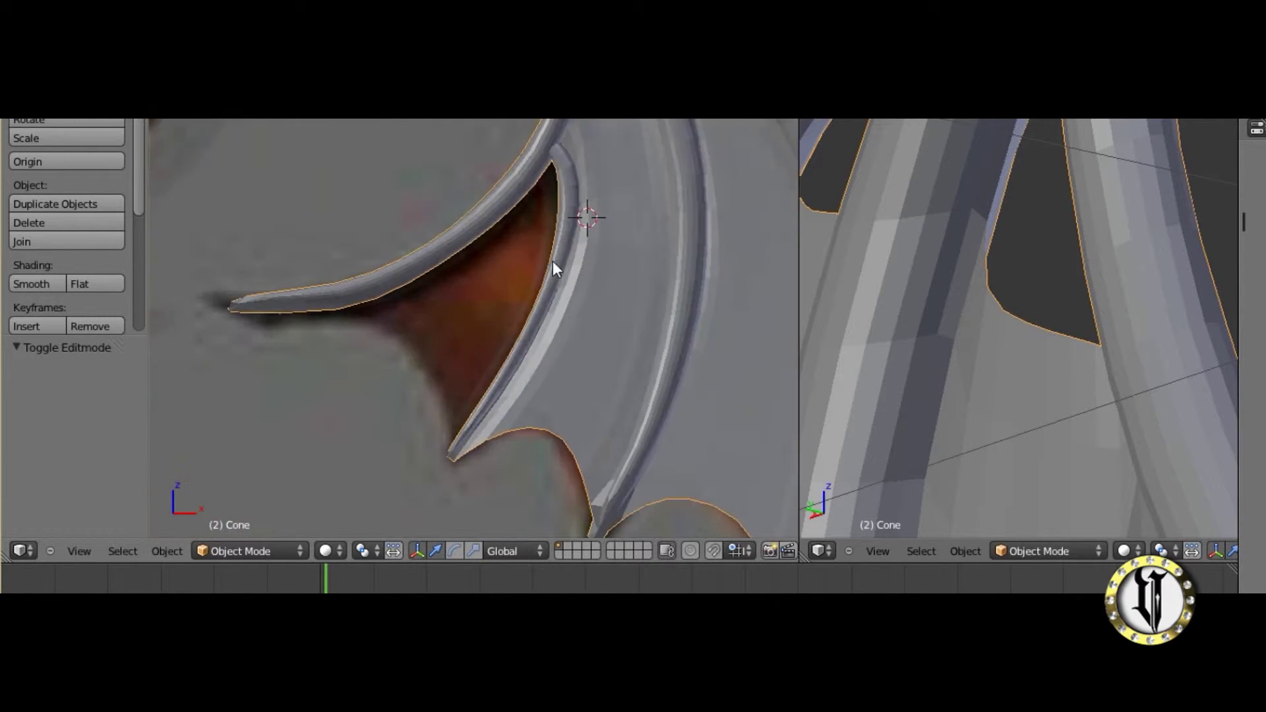
Try smooth shading on the wing and set it back to flat shading.
scroll(571, 326, down, 5)
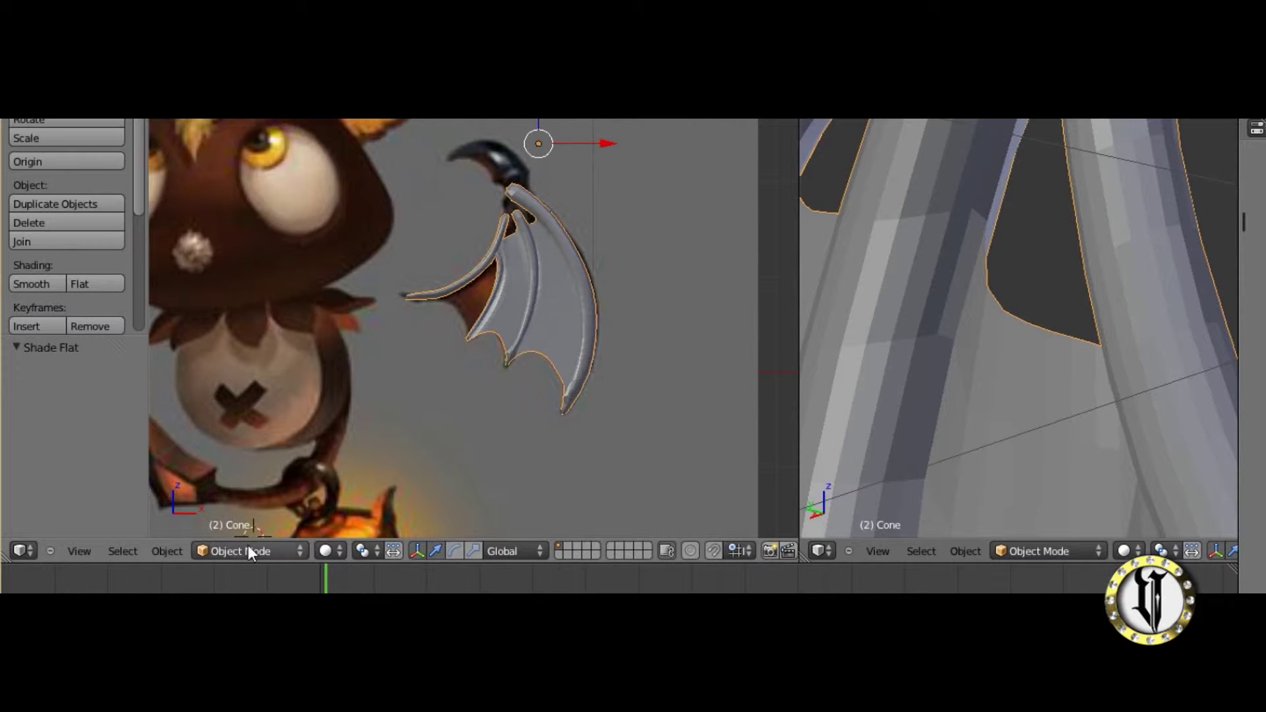
scroll(603, 280, up, 4)
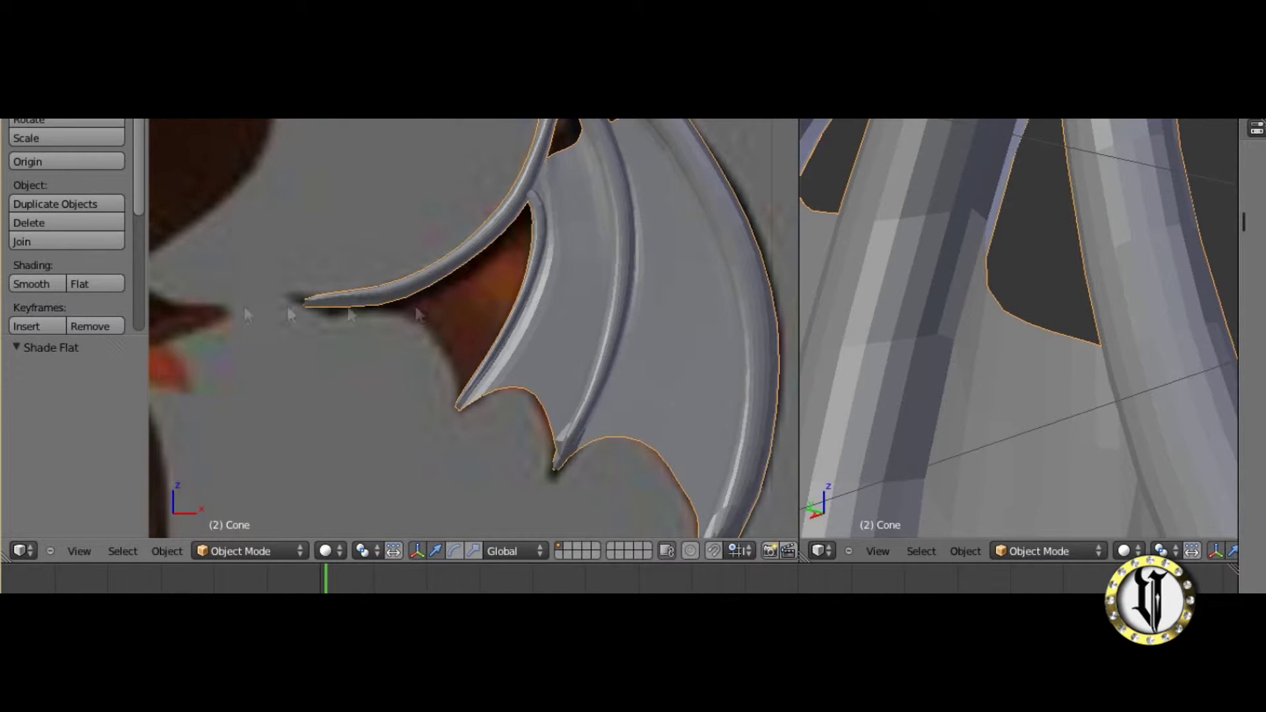
click(33, 284)
scroll(488, 287, down, 5)
click(84, 284)
scroll(564, 325, up, 2)
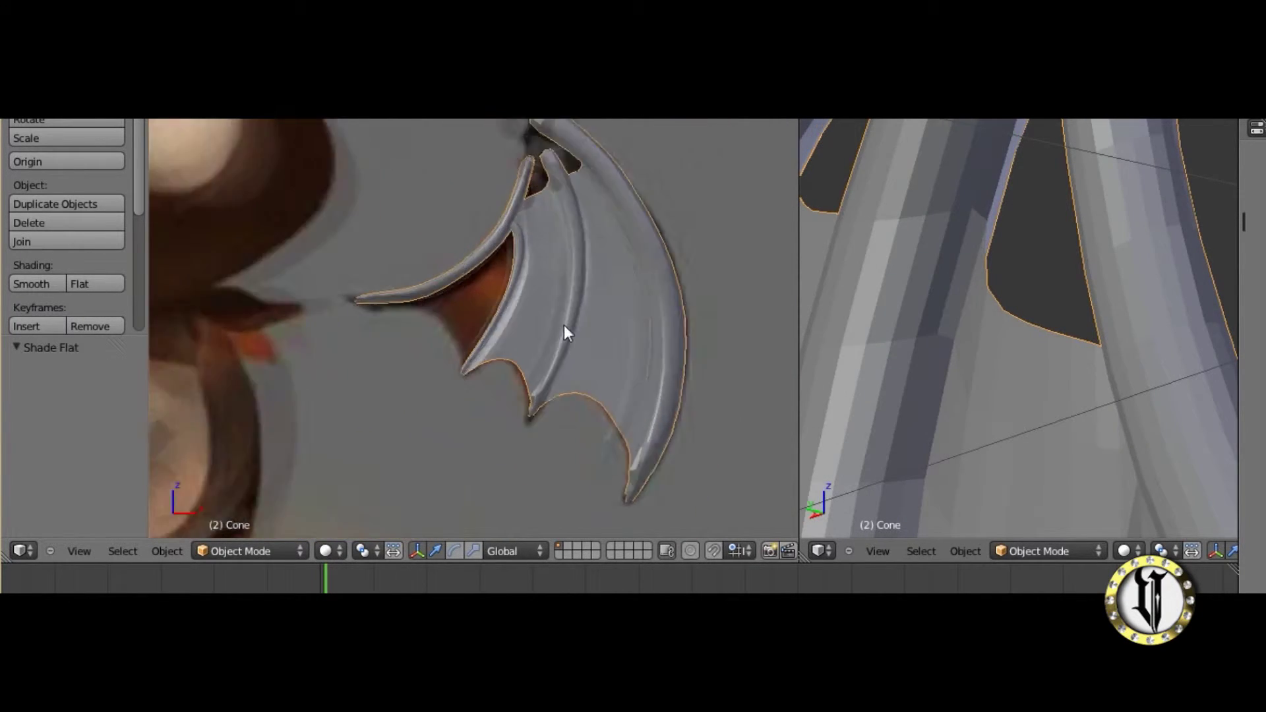
scroll(564, 325, down, 3)
scroll(996, 408, down, 6)
scroll(481, 368, up, 6)
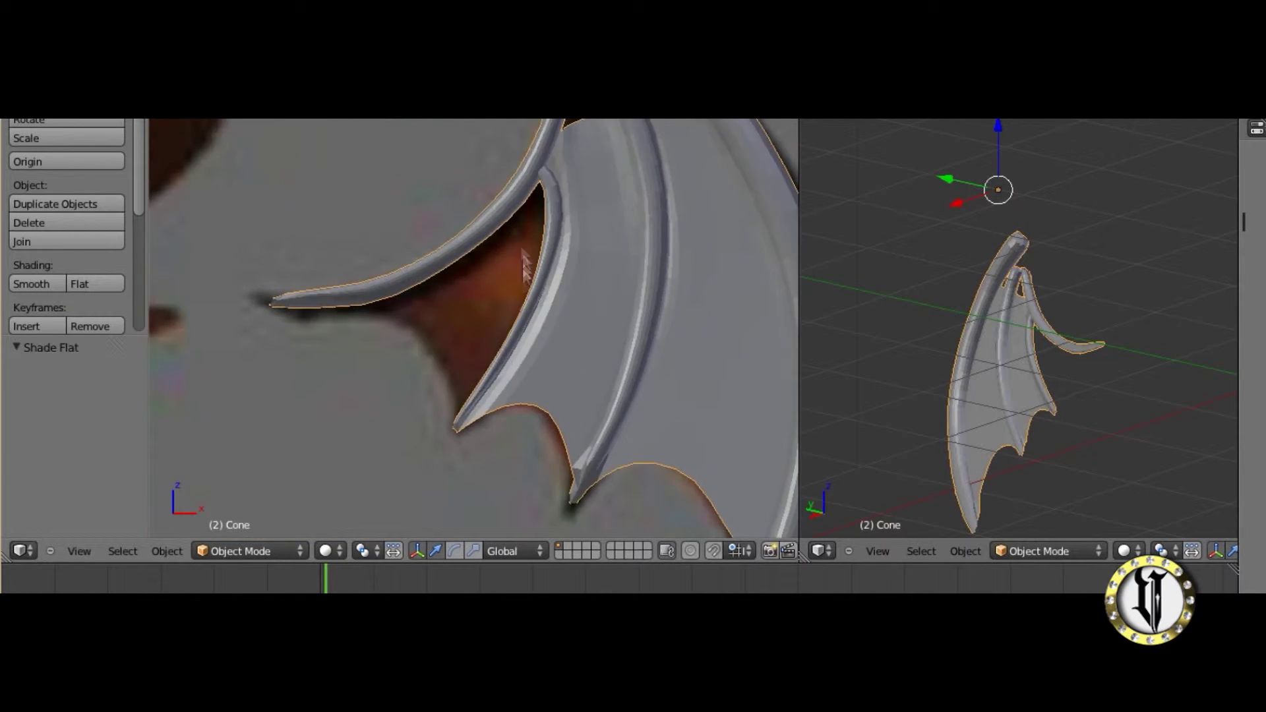
Return to edit mode and extrude two vertices in sequence from the curved bone's underside along the reference membrane's lower edge.
shift+middle_drag(478, 271, 575, 295)
click(251, 554)
click(243, 494)
scroll(575, 294, up, 6)
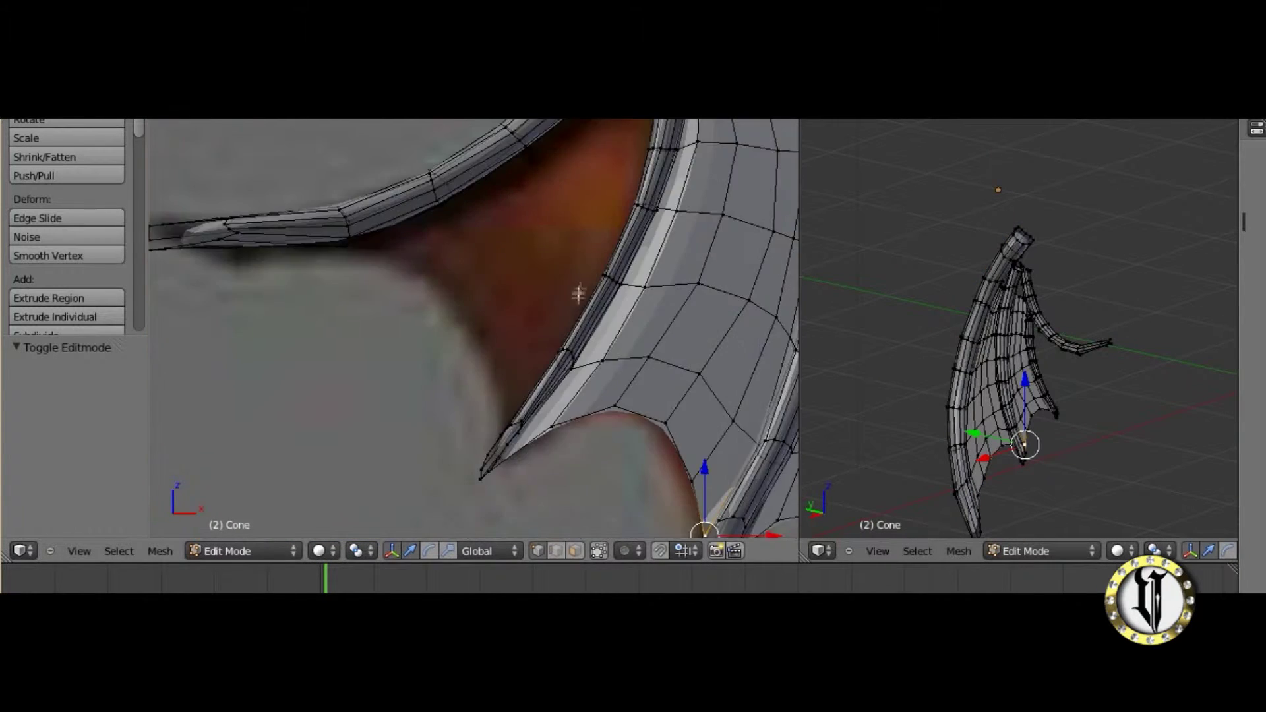
scroll(519, 414, down, 3)
scroll(392, 262, down, 1)
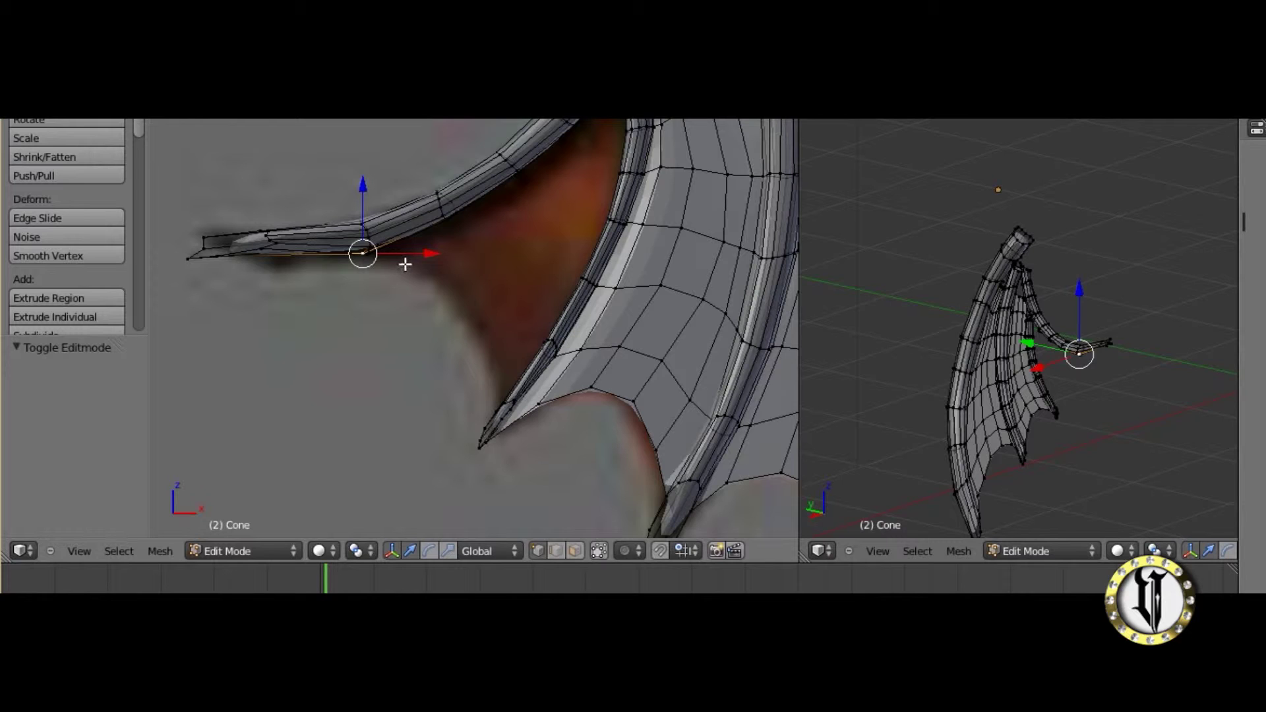
key(g)
right_click(473, 294)
key(g)
click(529, 300)
key(e)
click(568, 353)
Extrude two more vertices toward the thin bone's tip, about 0.060 in X and -0.117 in Z, and 0.053 in X and -0.129 in Z.
key(e)
click(591, 399)
key(e)
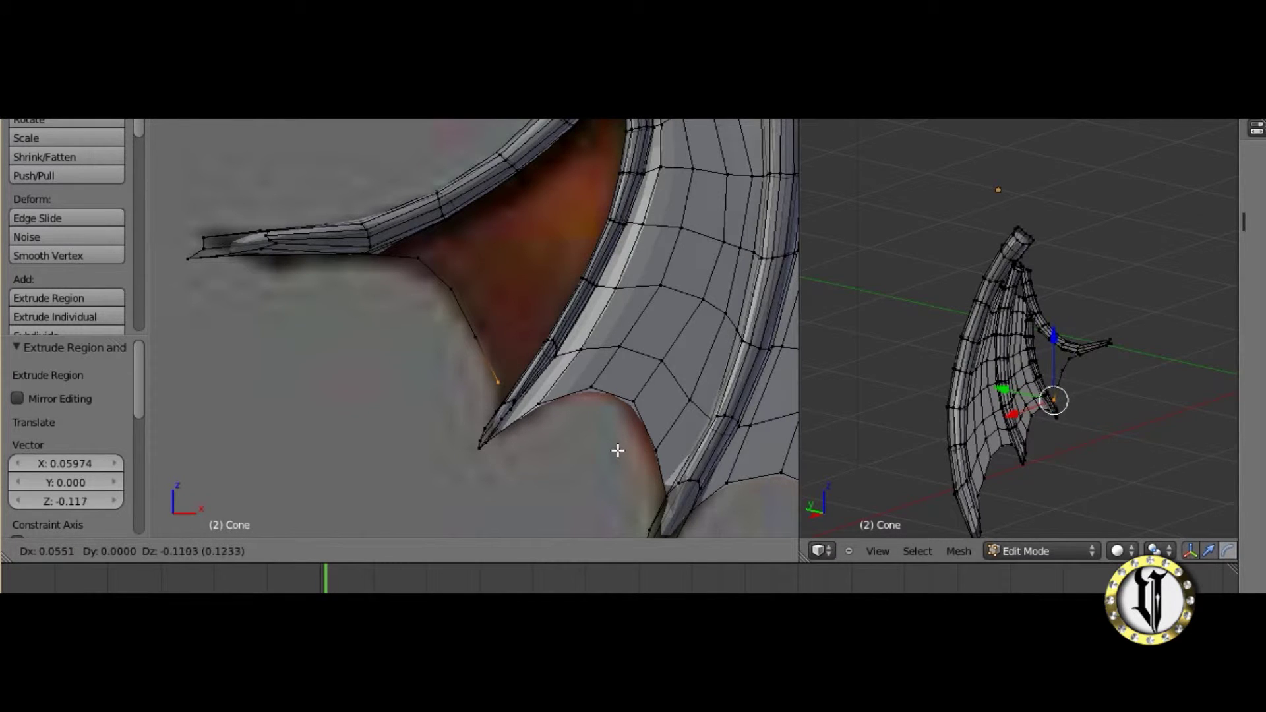
click(617, 453)
scroll(620, 396, up, 6)
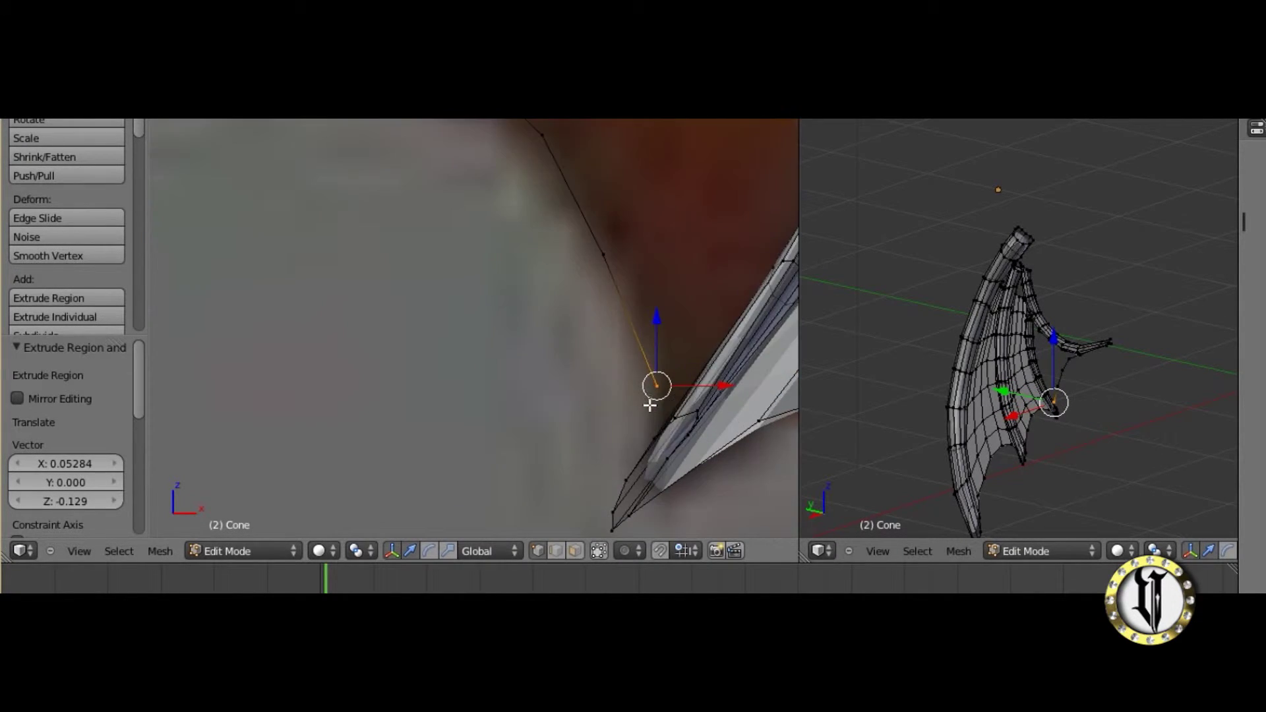
Join the last vertex of the membrane's lower outline to the matching vertex near the thin bone's tip with an edge.
middle_drag(661, 424, 580, 312)
key(KP_1)
scroll(1094, 385, up, 5)
mouse_move(1094, 386)
middle_down()
mouse_move(970, 438)
mouse_move(1007, 447)
mouse_move(992, 350)
mouse_move(1016, 394)
mouse_move(937, 353)
mouse_move(981, 359)
mouse_move(987, 328)
mouse_move(981, 367)
mouse_move(1054, 404)
mouse_move(1101, 403)
middle_up()
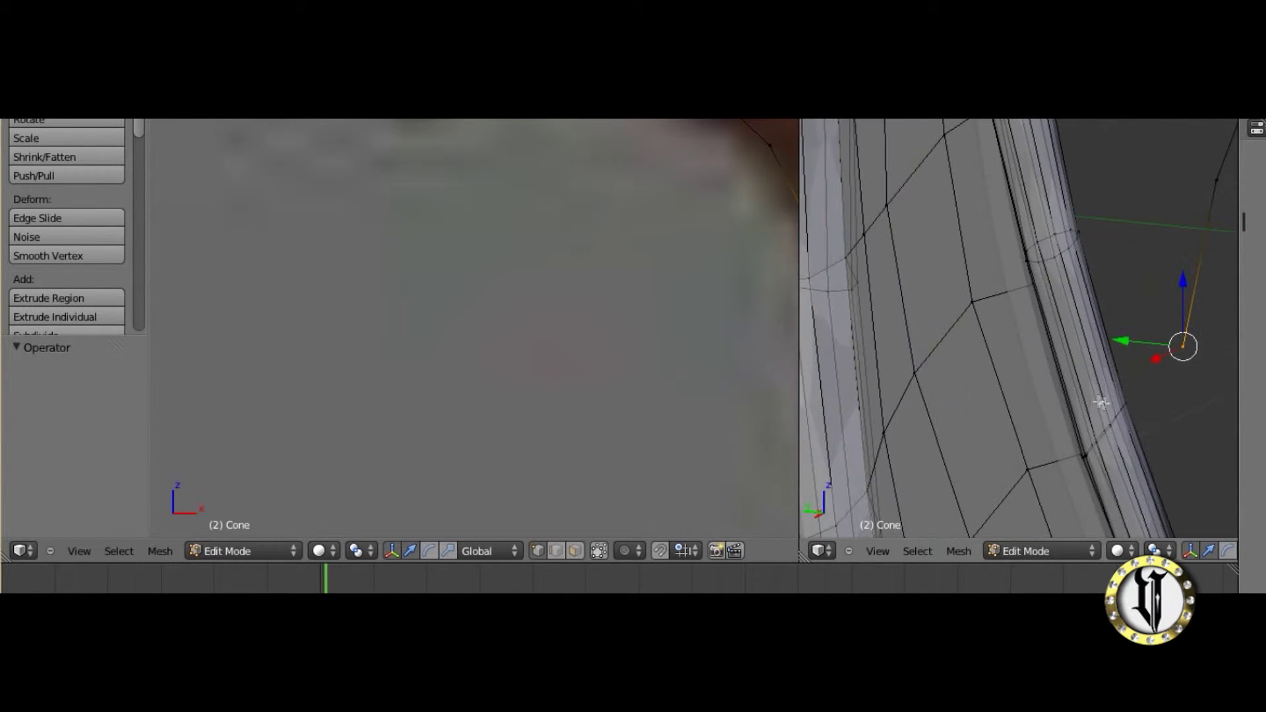
scroll(653, 362, down, 4)
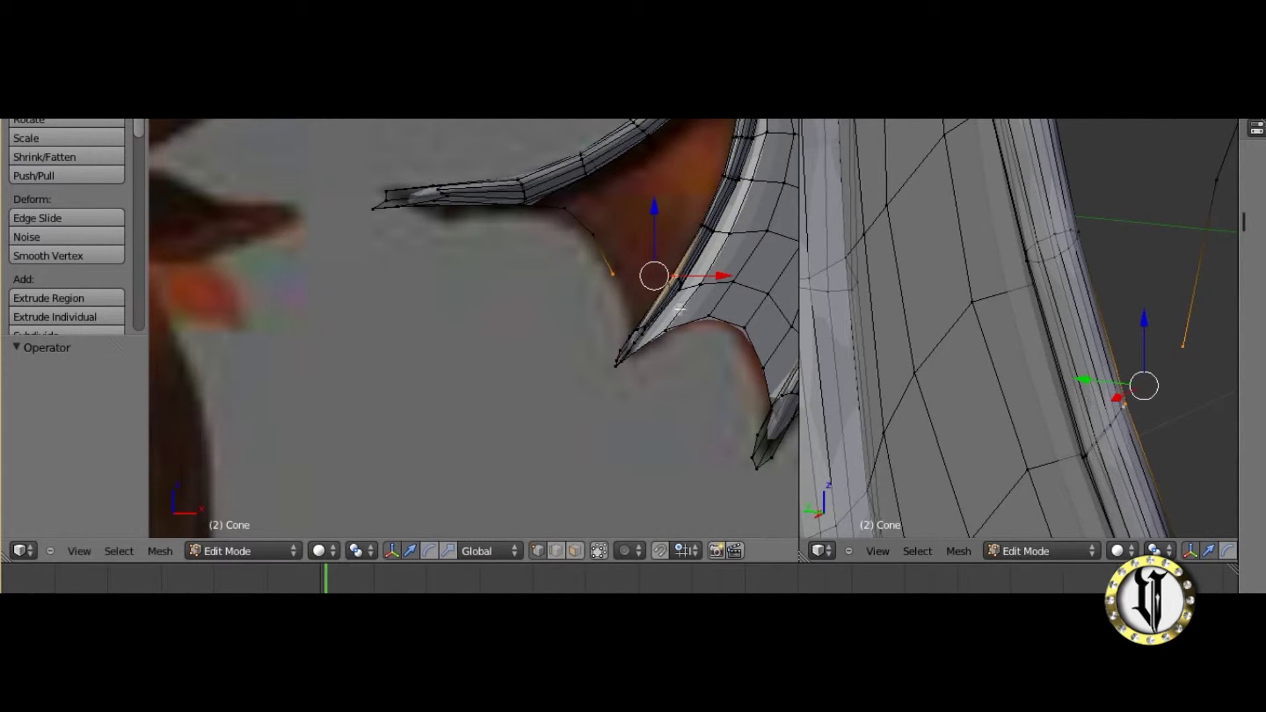
mouse_move(1128, 451)
middle_down()
mouse_move(1097, 424)
mouse_move(1164, 444)
mouse_move(1126, 442)
mouse_move(1118, 456)
middle_up()
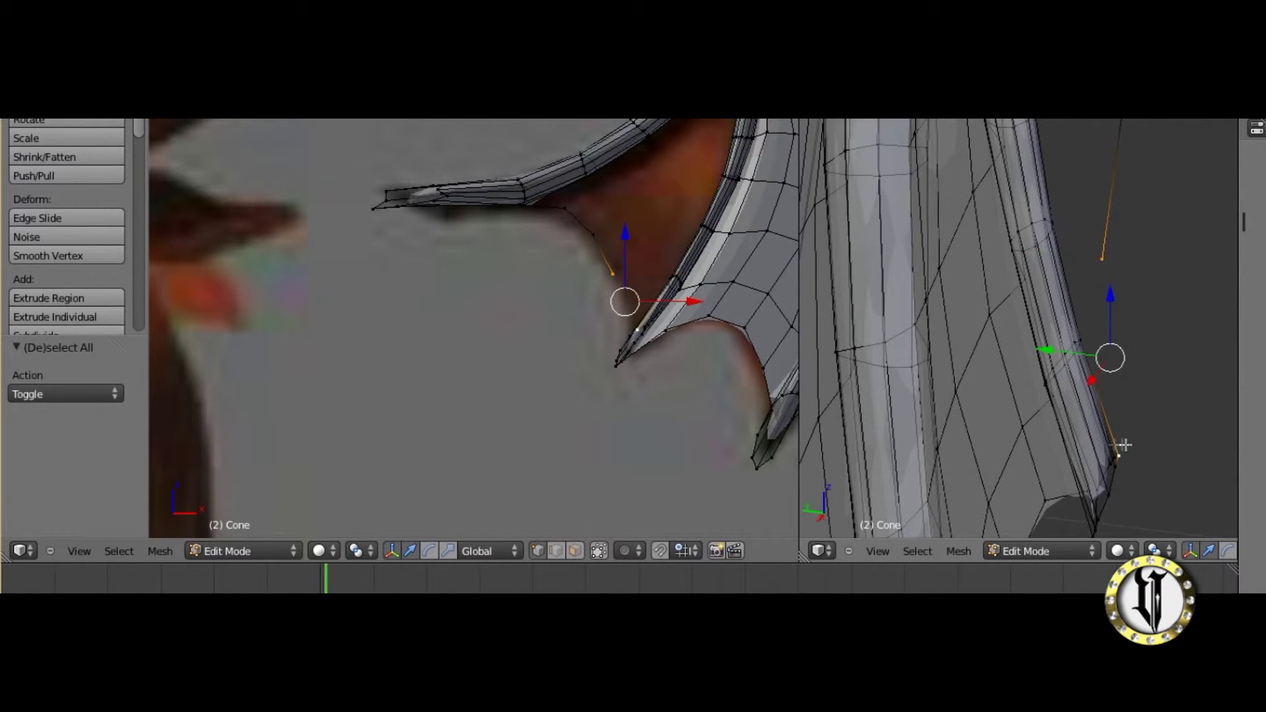
scroll(743, 342, up, 4)
middle_drag(725, 370, 779, 369)
key(KP_1)
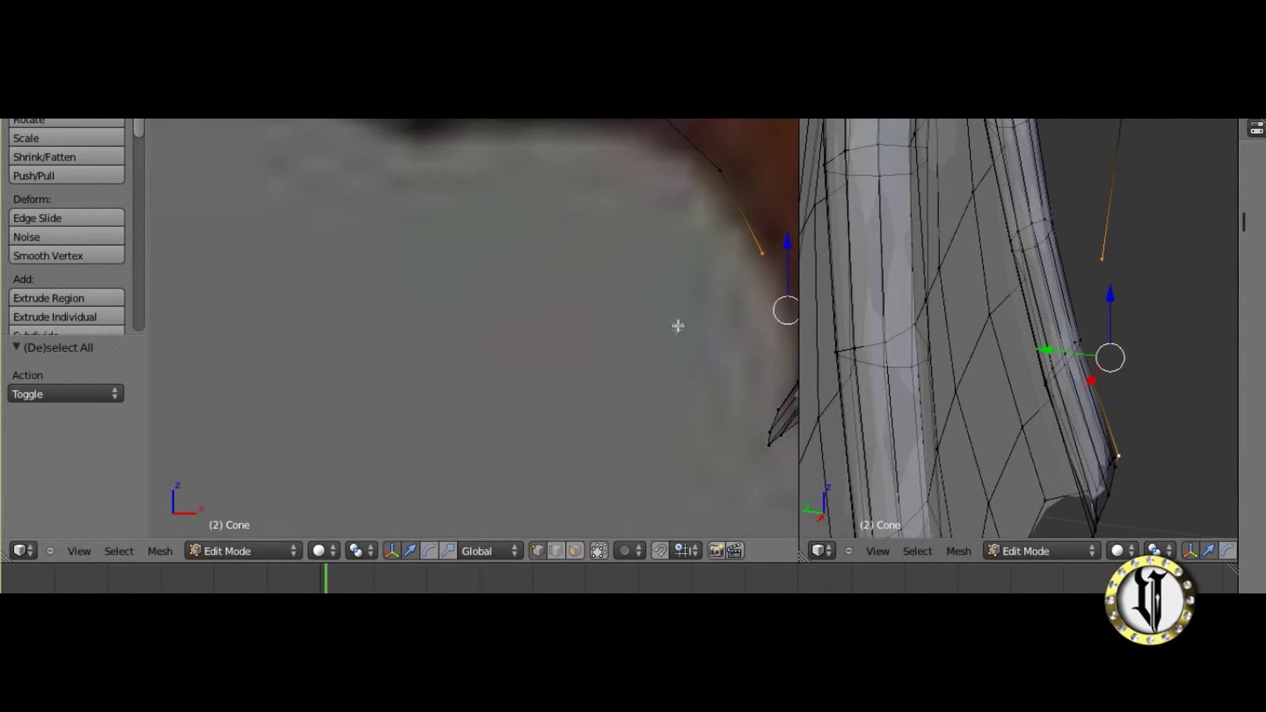
shift+middle_drag(716, 298, 359, 215)
scroll(422, 283, up, 3)
shift+middle_drag(432, 292, 505, 370)
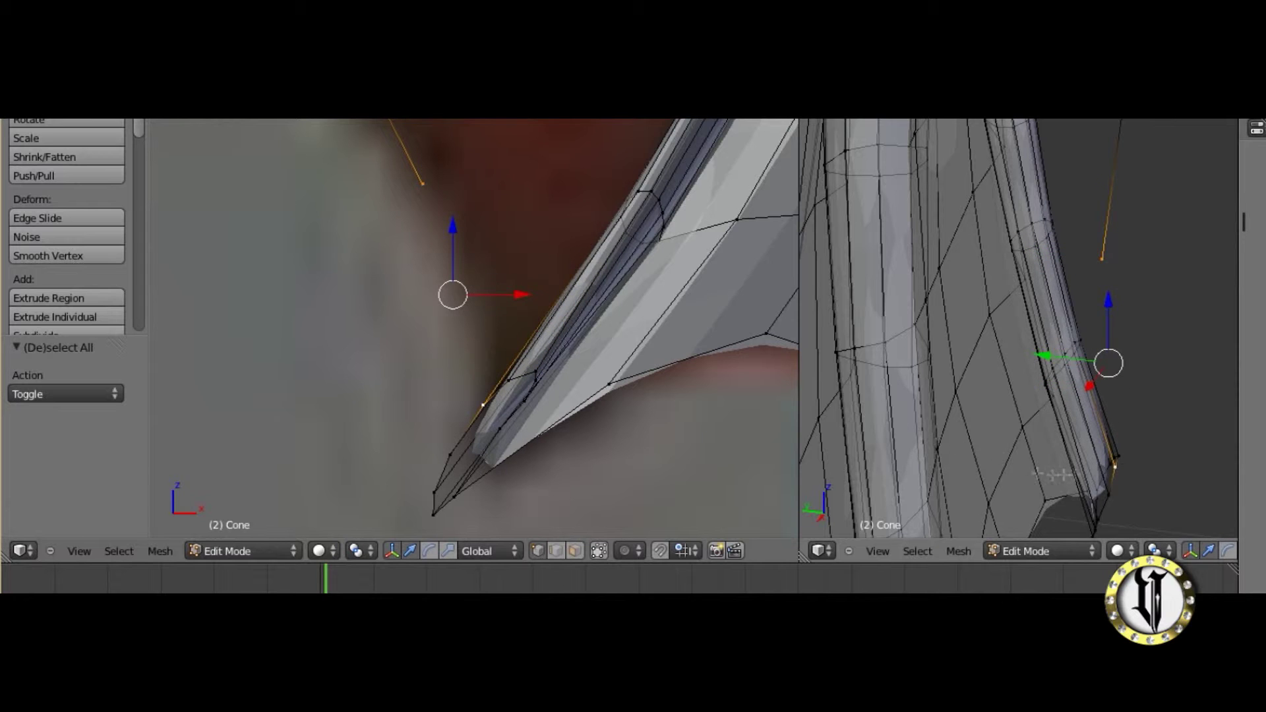
key(g)
key(Escape)
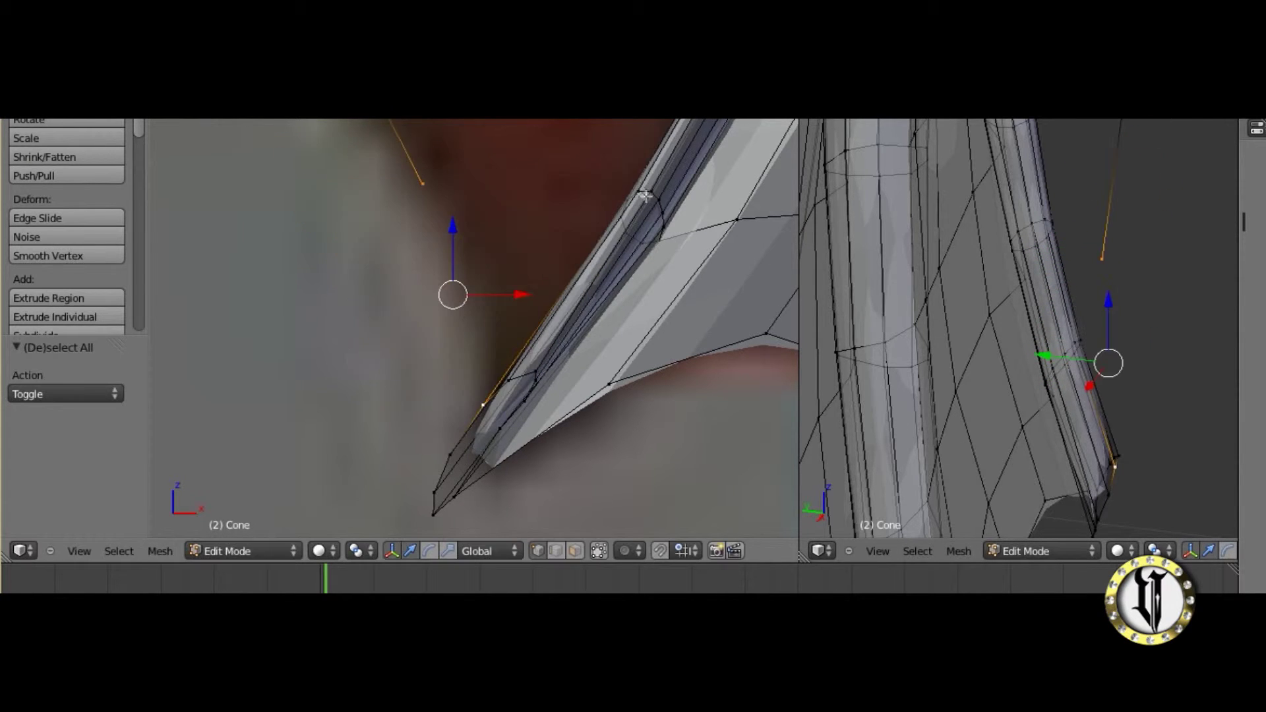
scroll(568, 172, down, 4)
middle_drag(1048, 333, 1093, 351)
right_click(988, 233)
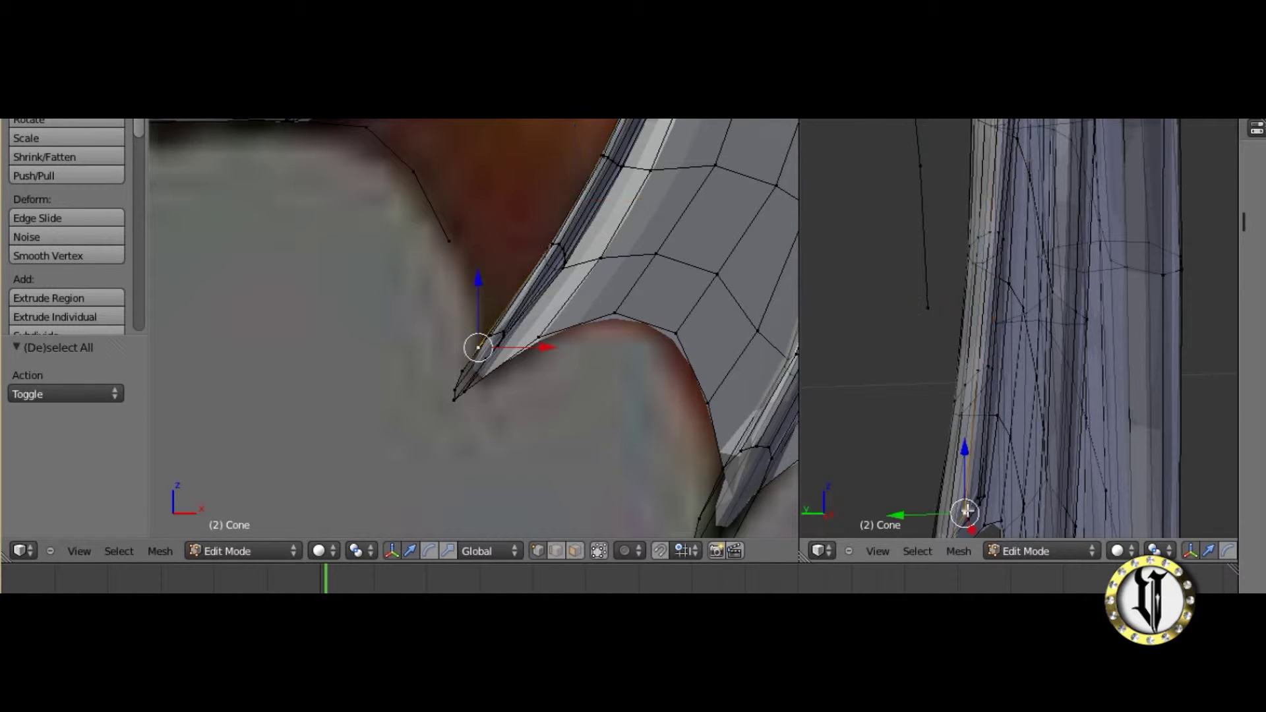
scroll(517, 238, up, 1)
shift+middle_drag(518, 239, 631, 300)
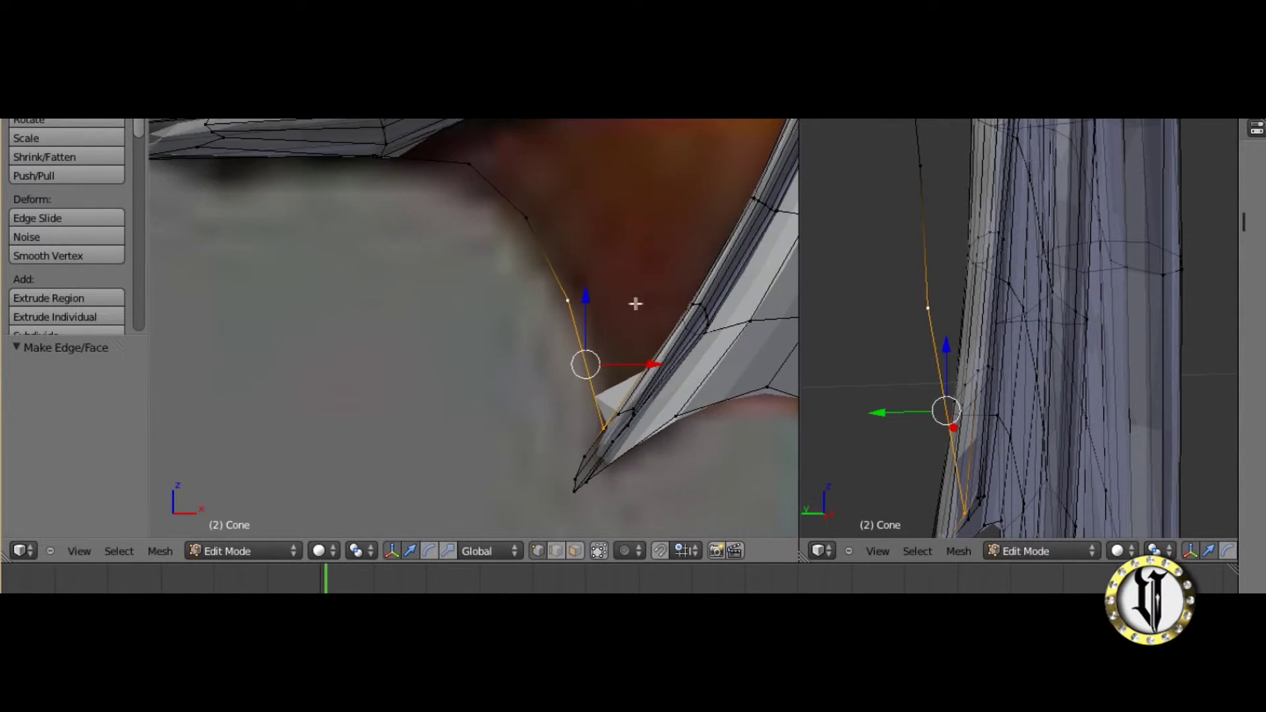
Extrude the three free vertices of the lower outline into a membrane strip, 0.200 in X and 0.100 in Z.
scroll(659, 350, up, 1)
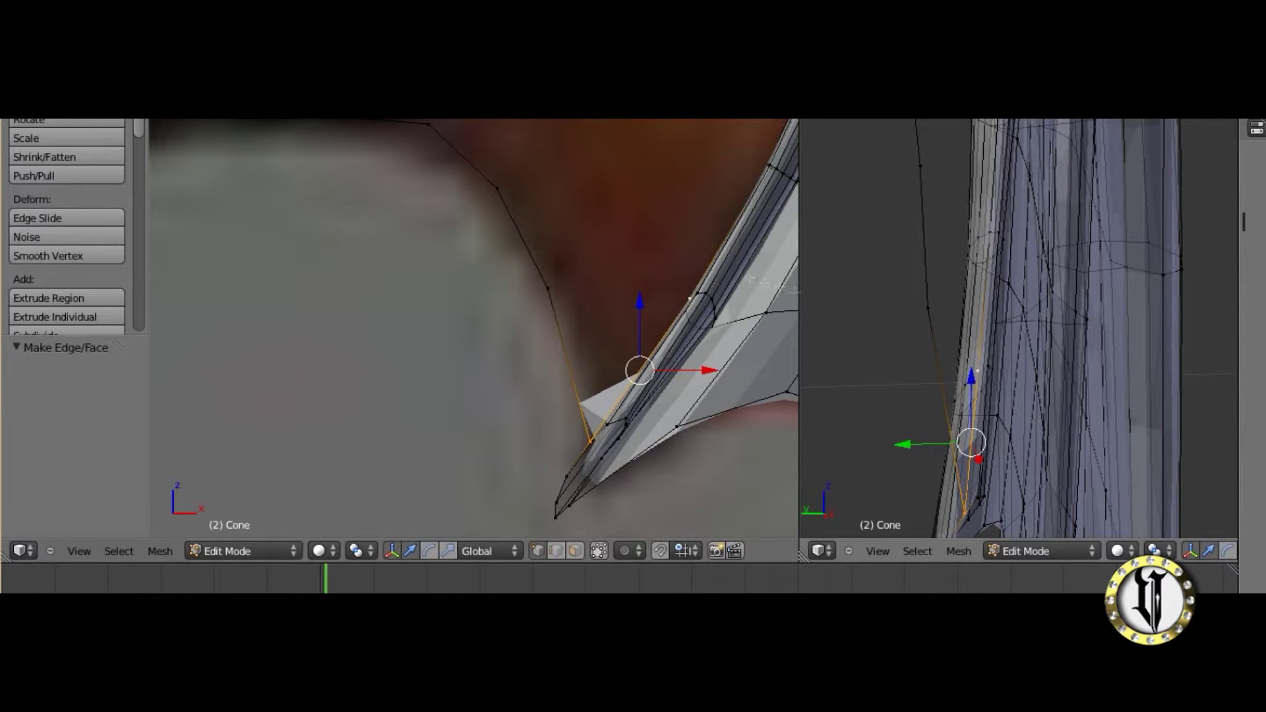
middle_drag(454, 151, 540, 244)
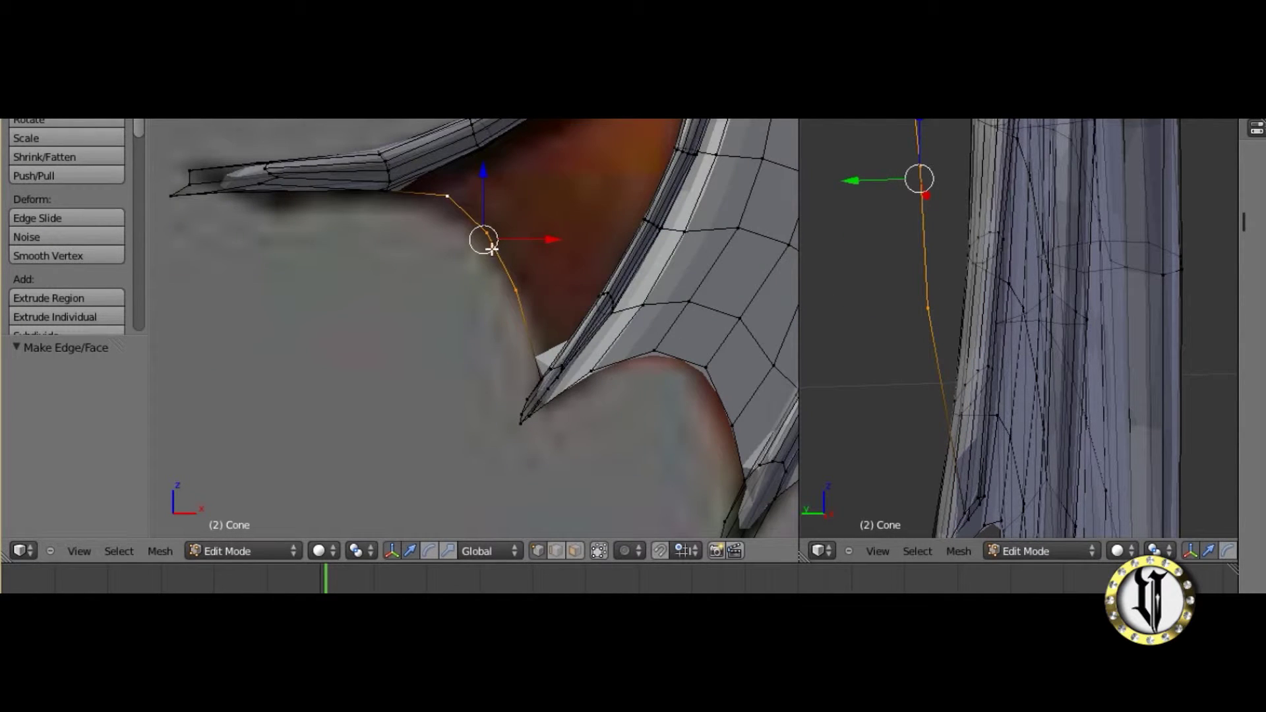
key(e)
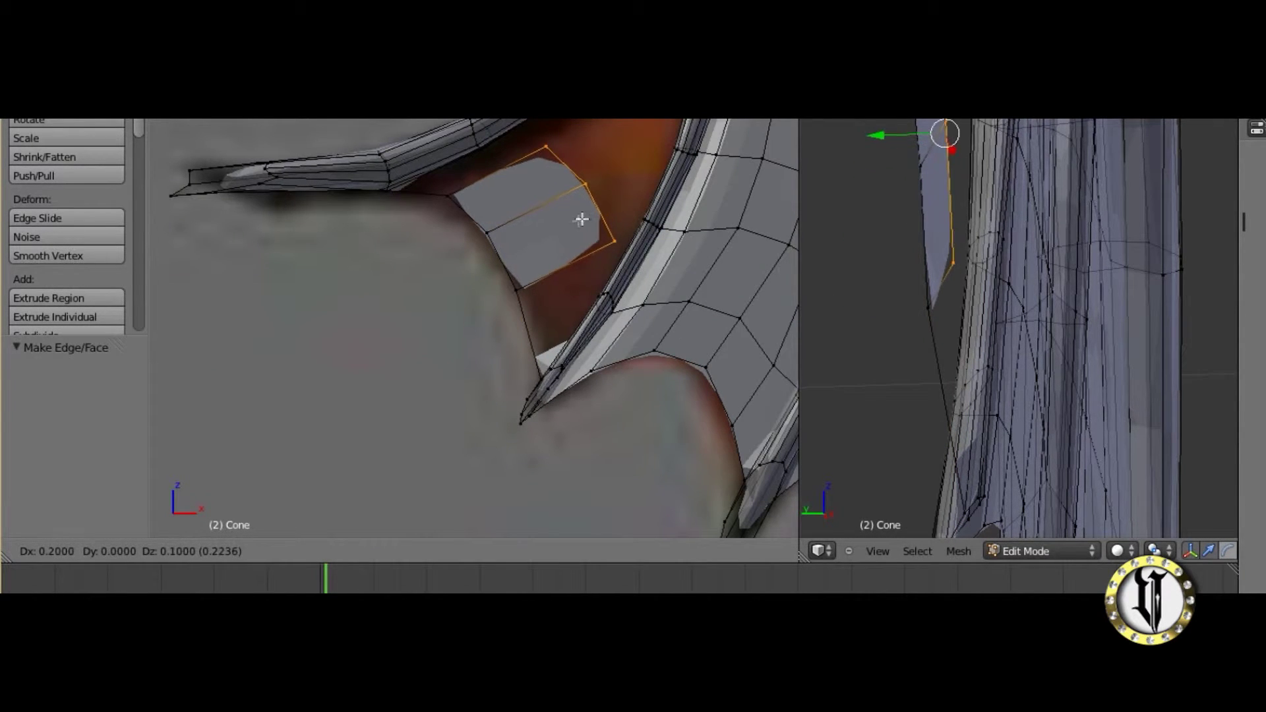
click(565, 218)
Fill the gap between the strip's lower end and the thin bone with a face.
shift+middle_drag(565, 218, 601, 273)
scroll(604, 280, up, 2)
shift+middle_drag(572, 496, 569, 463)
scroll(569, 462, up, 1)
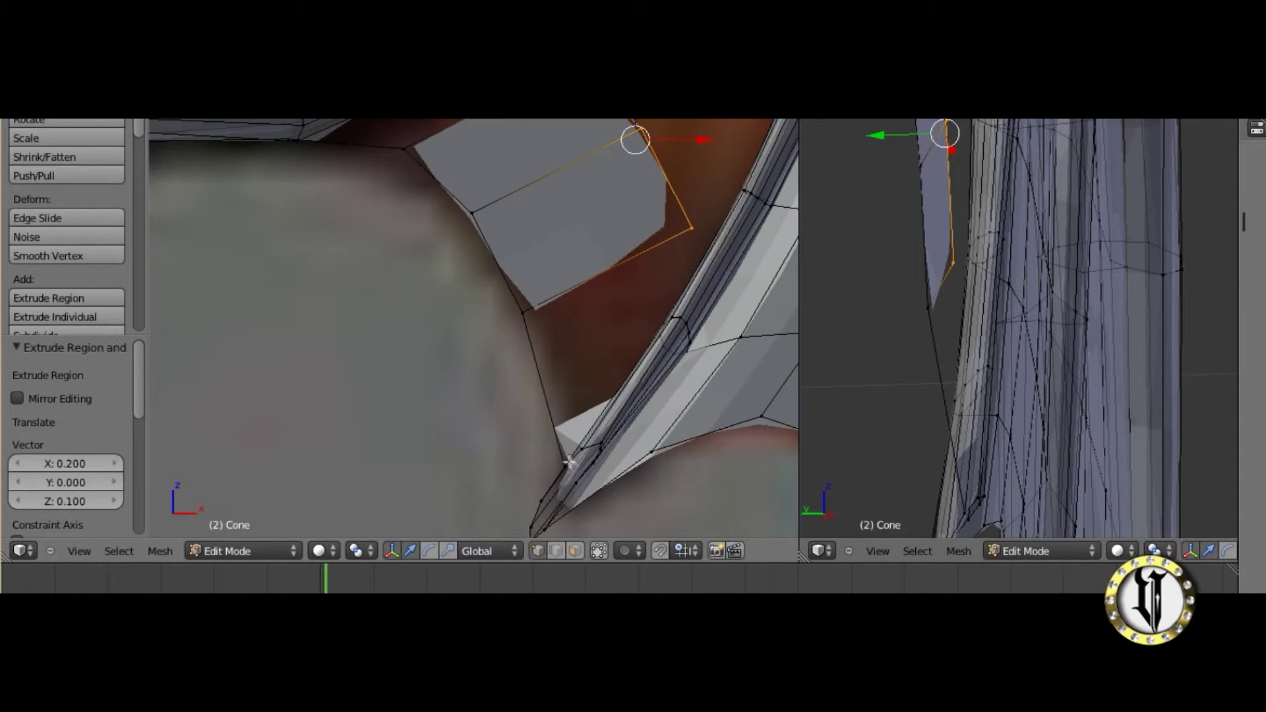
right_click(567, 464)
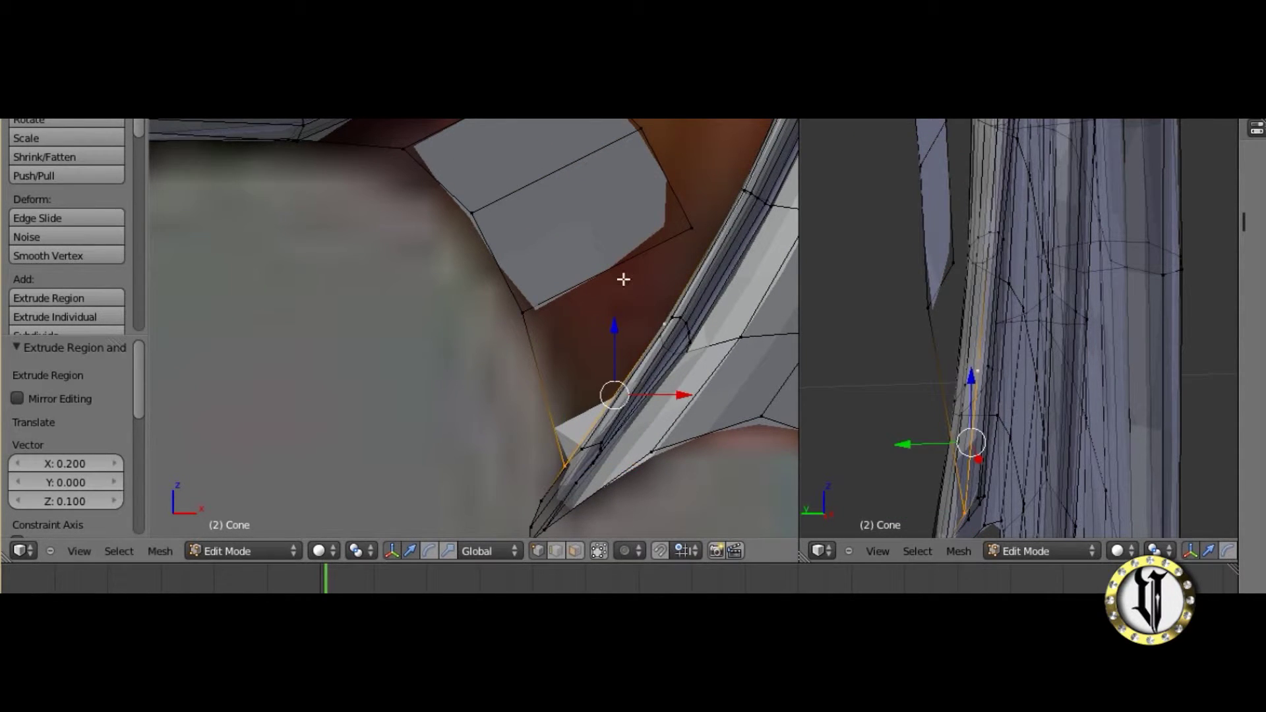
shift+scroll(623, 287, up, 2)
key(f)
Try to fill a face between the strip's upper end and the curved bone's underside.
shift+middle_drag(414, 222, 413, 339)
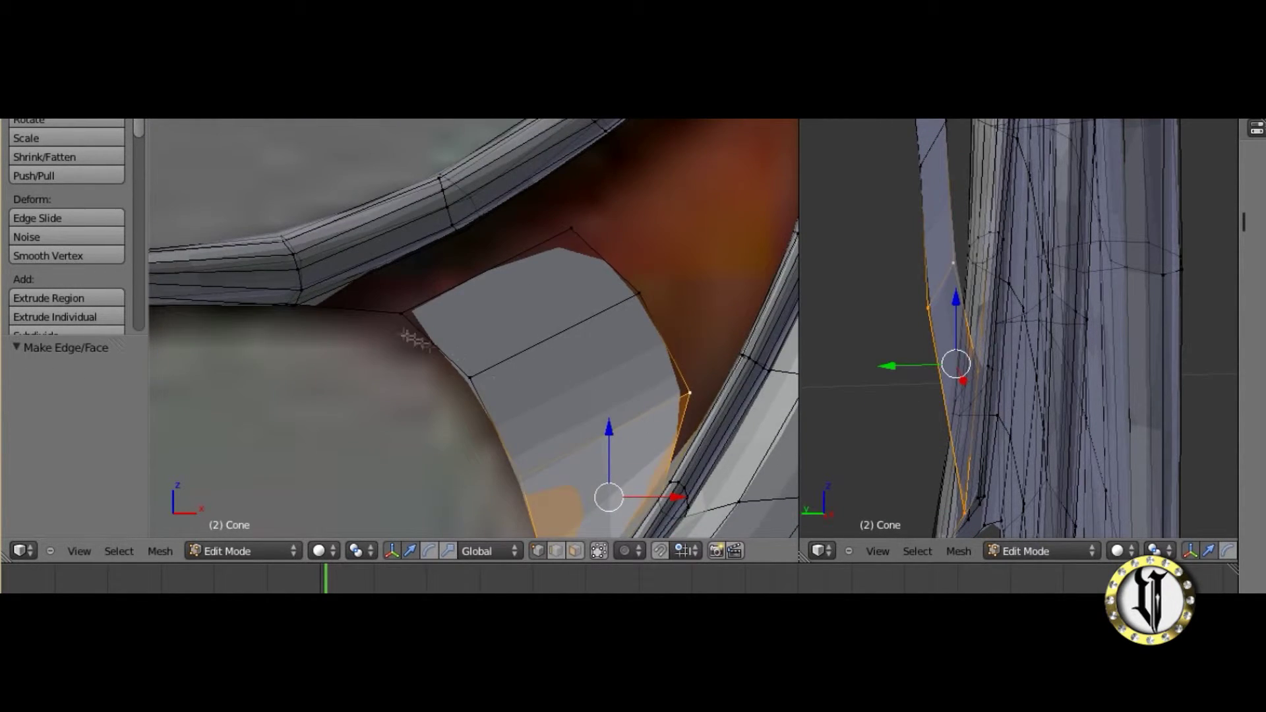
right_click(403, 320)
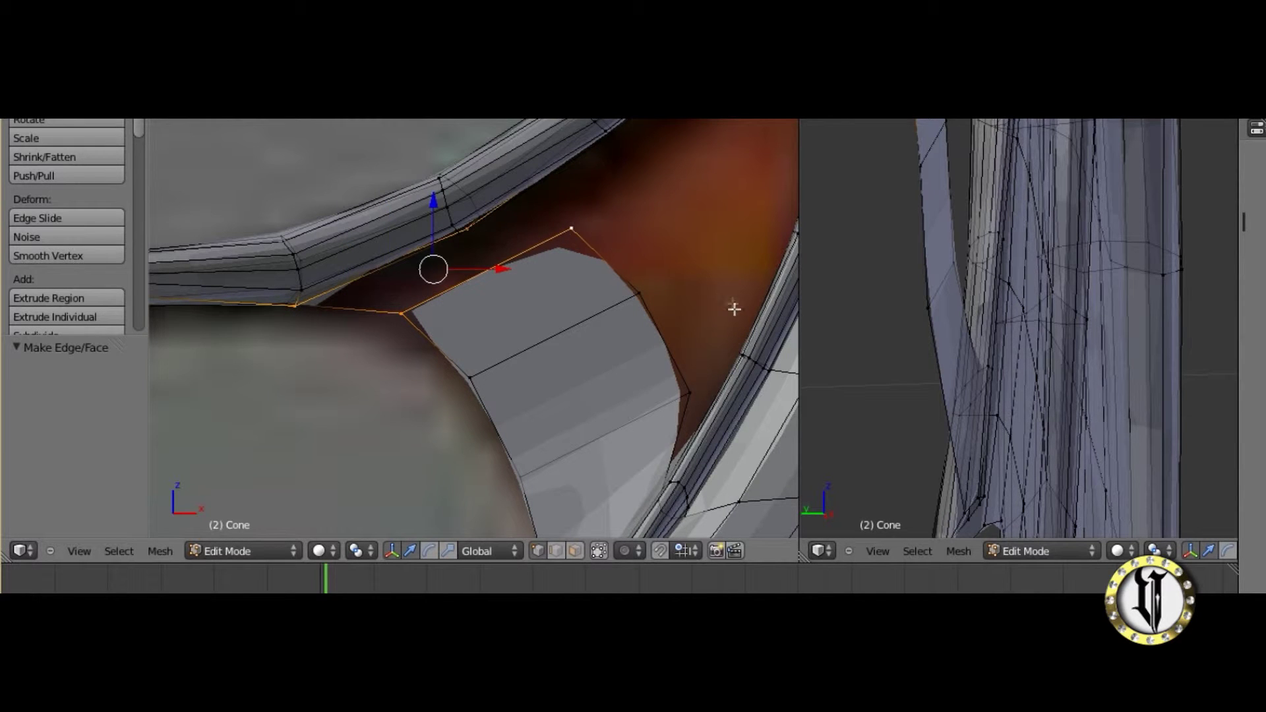
key(f)
key(ctrl+z)
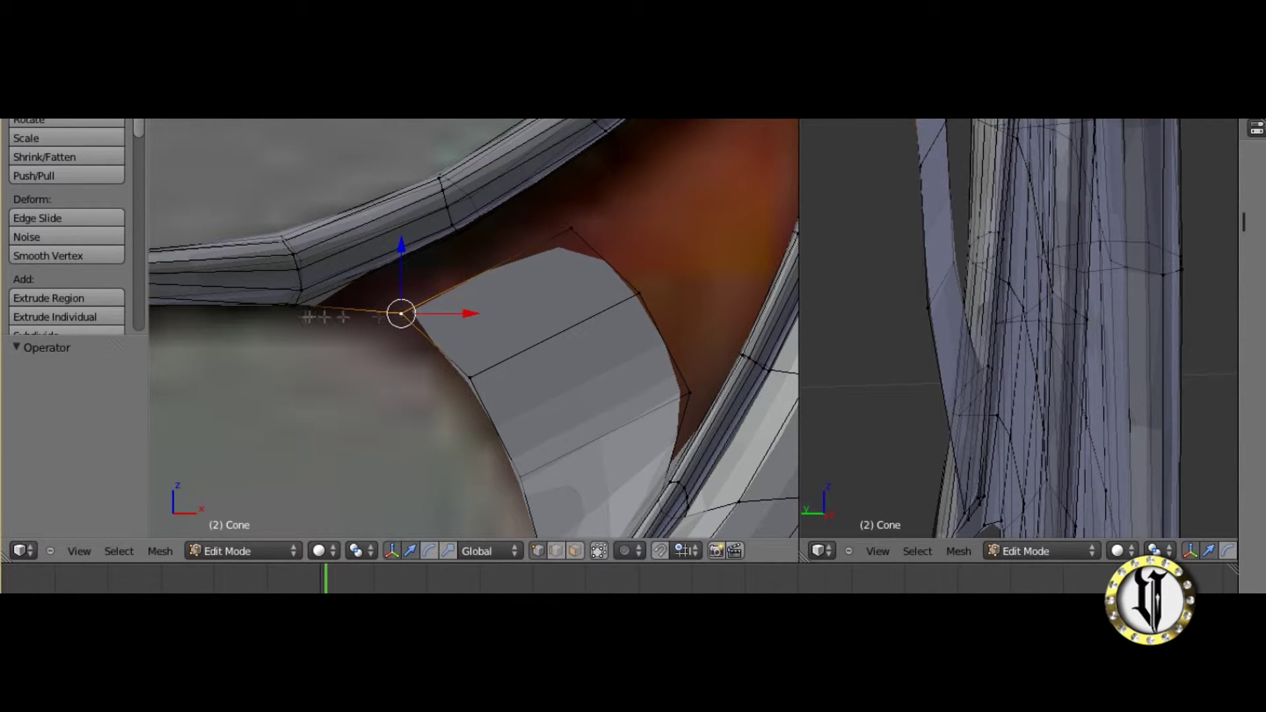
Fill the gap at the strip's upper end with a face using its two corners and two vertices on the curved bone's underside.
scroll(913, 289, down, 2)
middle_drag(912, 288, 1032, 275)
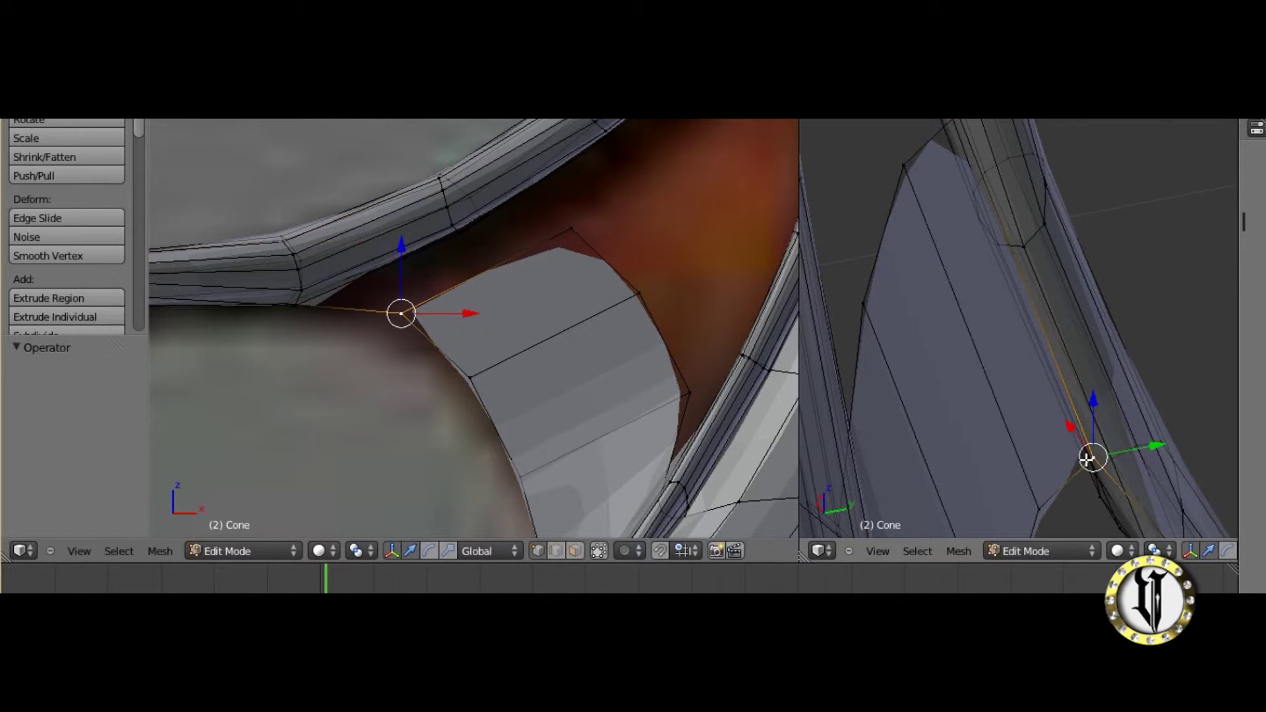
middle_drag(1114, 410, 1127, 450)
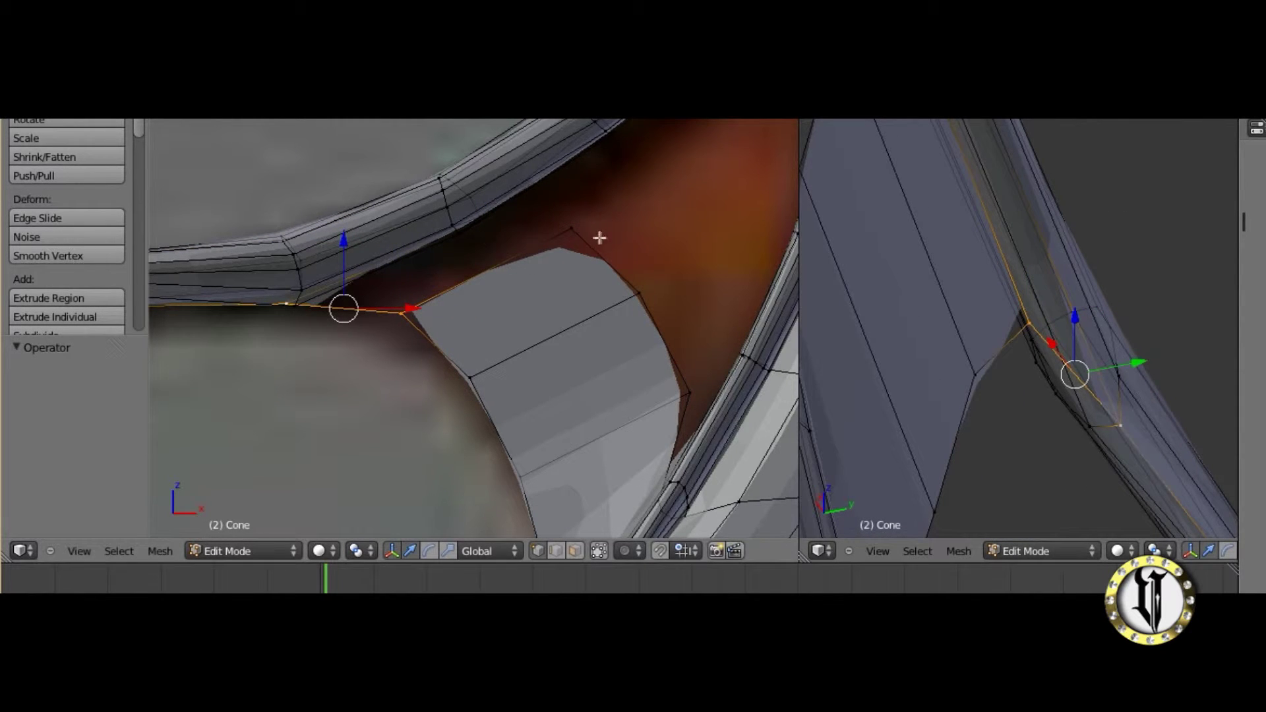
shift+middle_drag(895, 265, 912, 313)
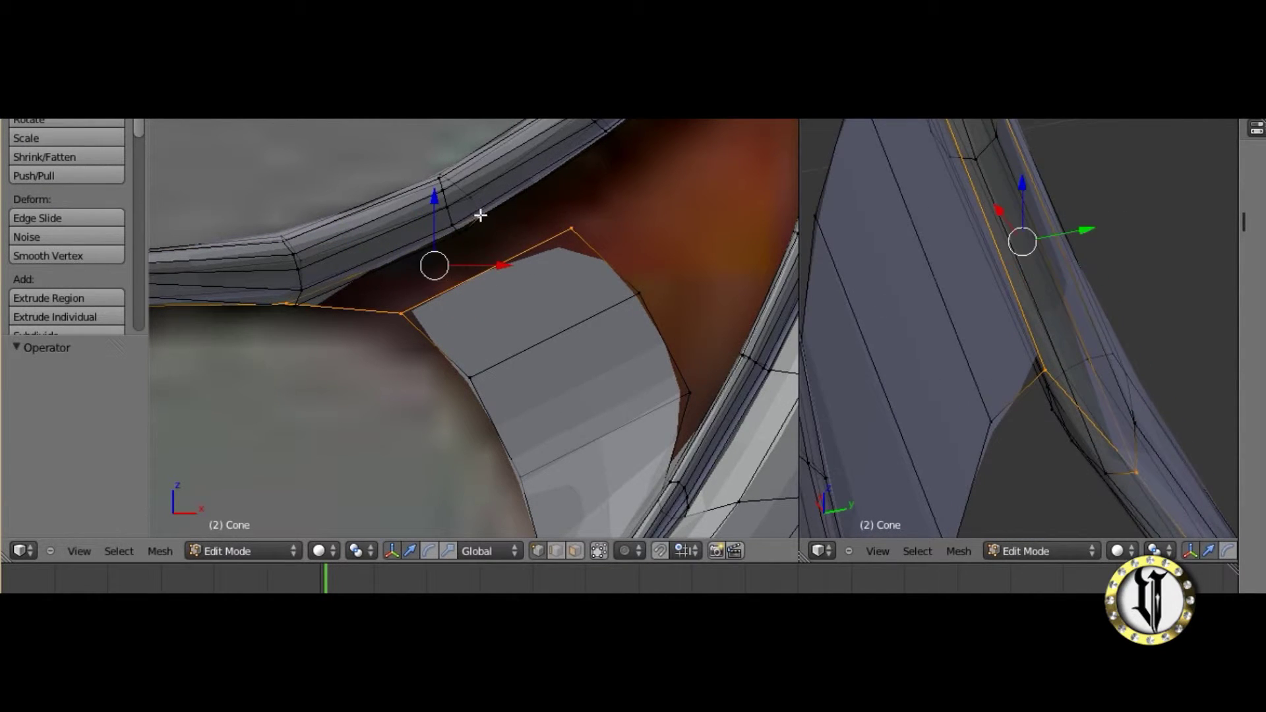
middle_drag(1142, 326, 1220, 318)
shift+middle_drag(528, 283, 705, 429)
shift+middle_drag(851, 172, 1089, 323)
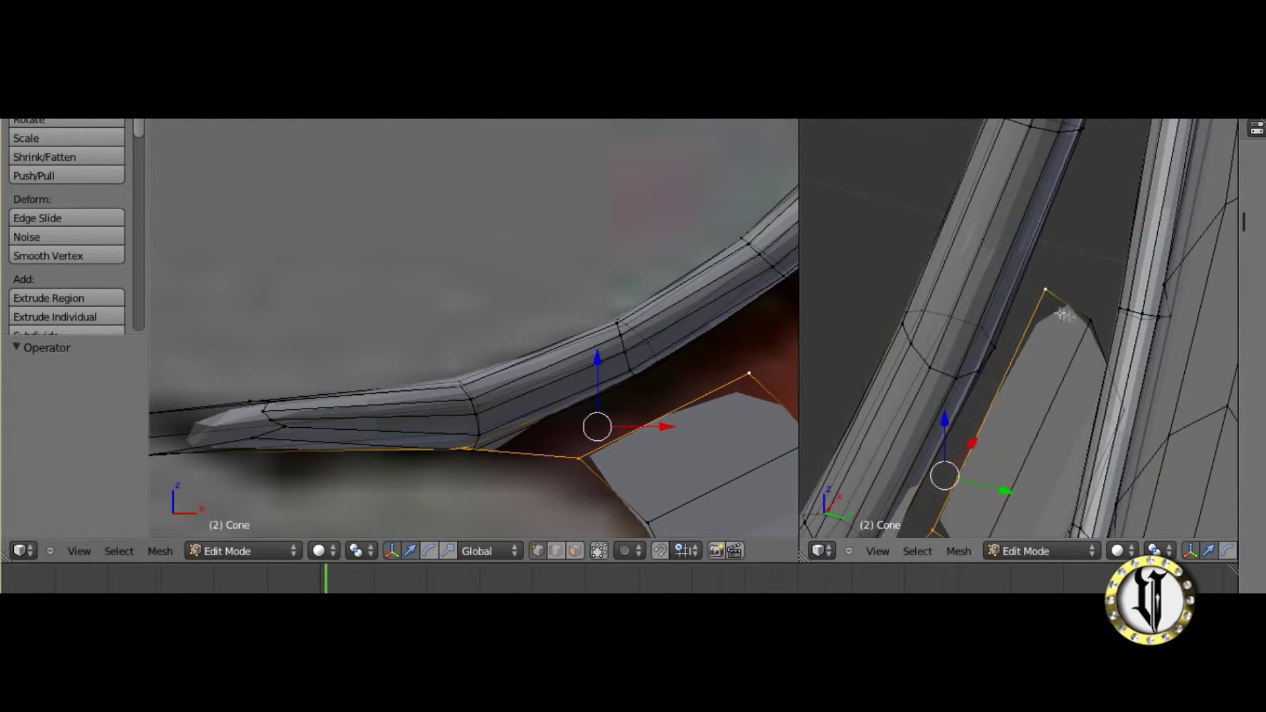
scroll(677, 393, down, 2)
shift+middle_drag(675, 393, 662, 307)
shift+middle_drag(982, 396, 1044, 206)
scroll(1020, 376, up, 1)
middle_drag(1023, 376, 1000, 360)
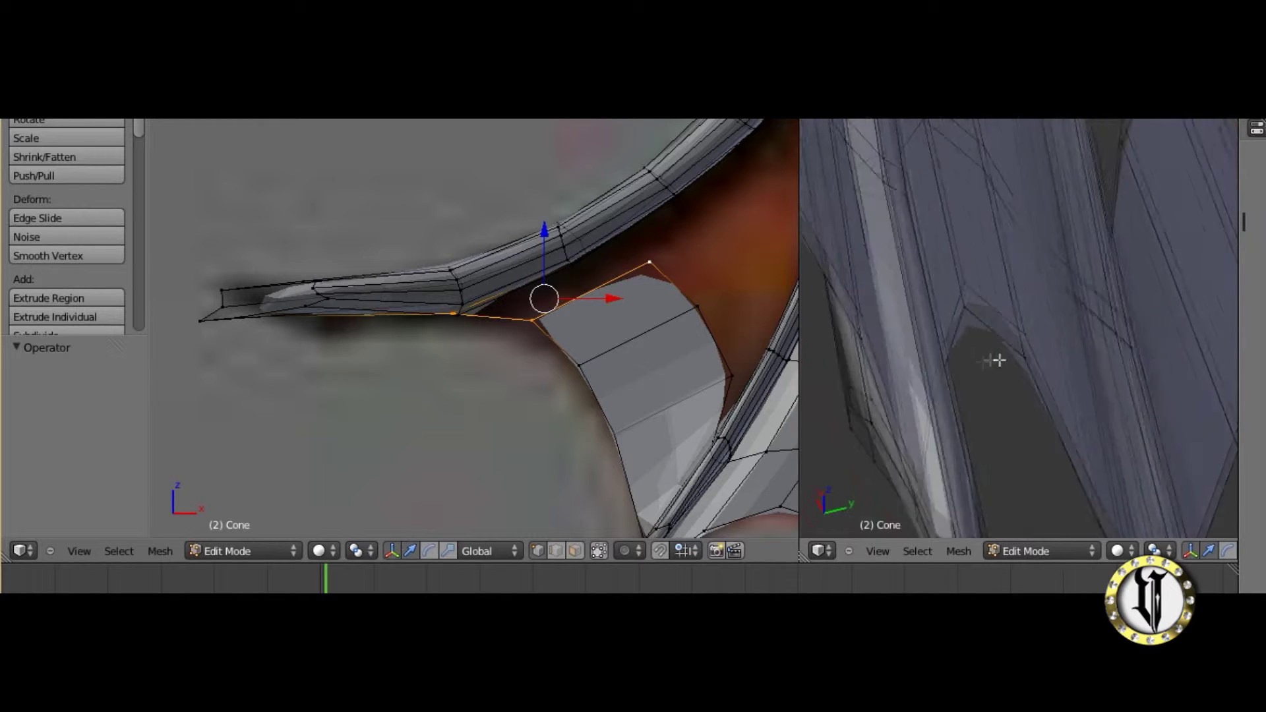
scroll(1000, 361, down, 3)
shift+middle_drag(1049, 326, 921, 318)
scroll(1029, 365, down, 2)
middle_drag(1053, 399, 1016, 422)
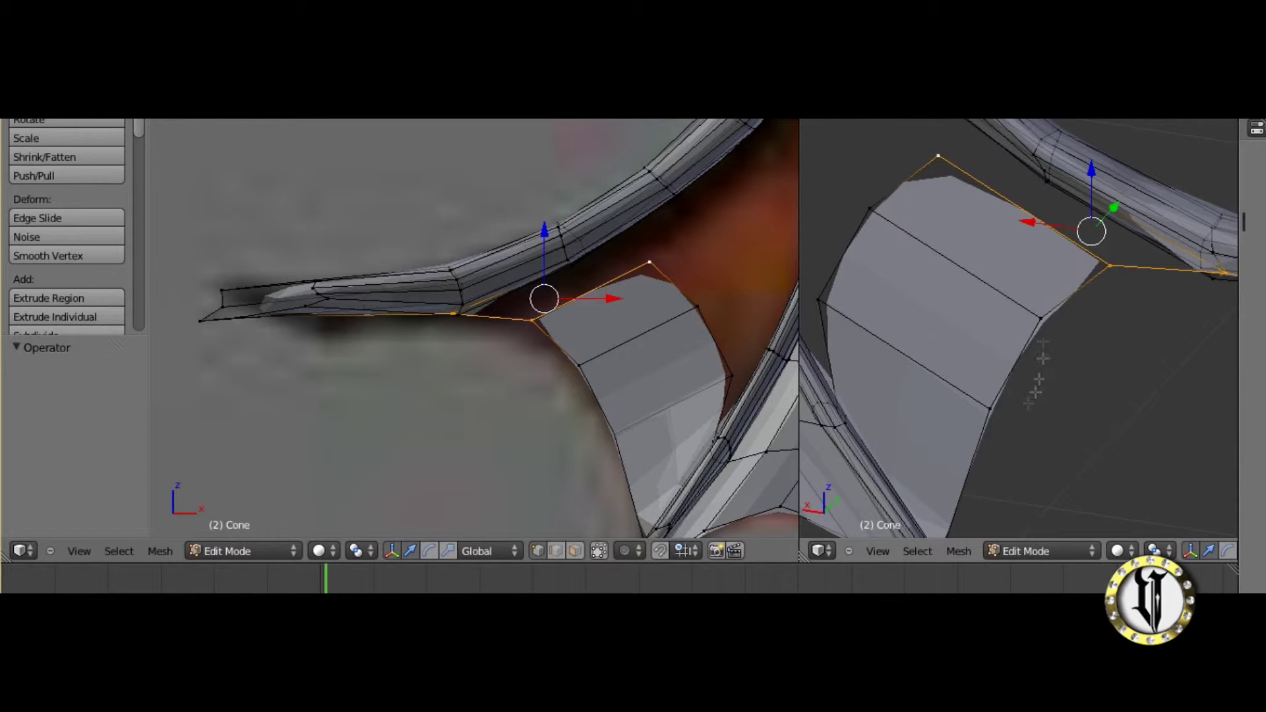
shift+right_click(1042, 168)
scroll(585, 319, up, 3)
scroll(595, 338, down, 6)
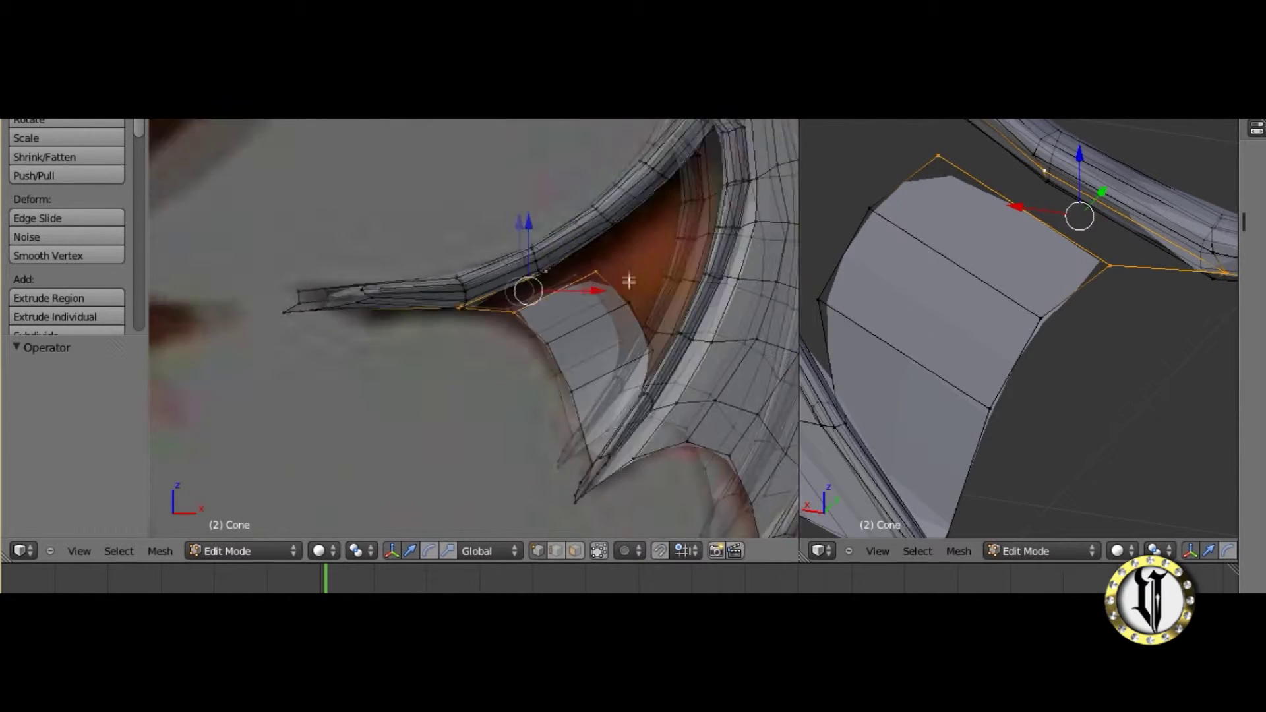
scroll(627, 283, up, 3)
scroll(627, 300, down, 2)
key(f)
Test-move the curved bone's underside vertex at the new face's corner to check its attachment, and cancel the move.
shift+middle_drag(645, 308, 580, 304)
scroll(591, 290, up, 5)
scroll(513, 204, up, 2)
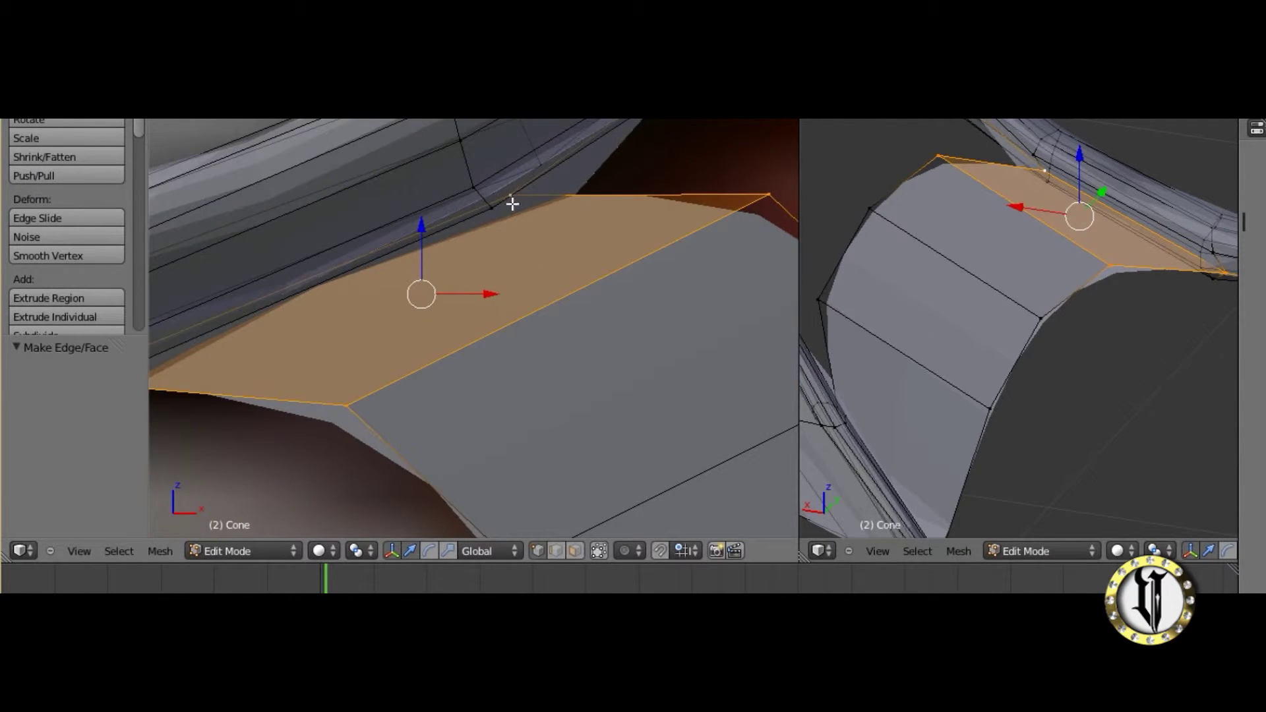
right_click(511, 198)
key(g)
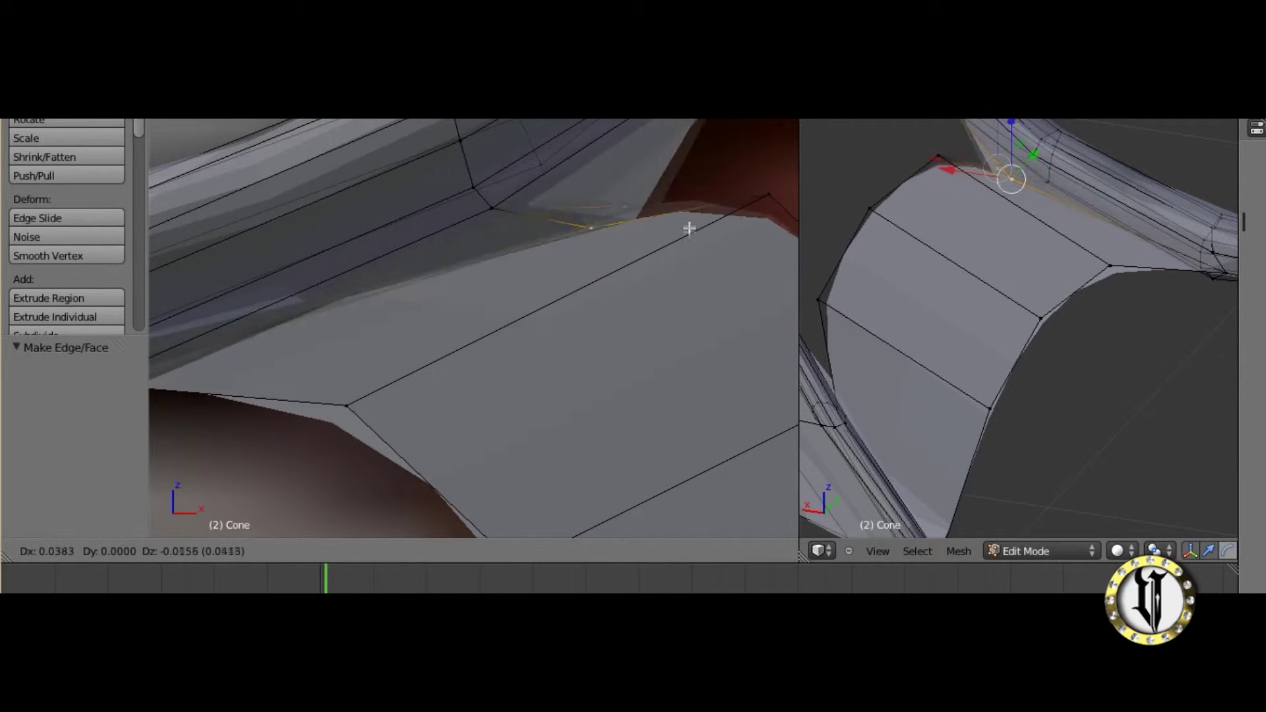
right_click(587, 290)
Switch to object mode to examine the joined membrane strip without the wireframe, and return to edit mode.
scroll(585, 291, down, 1)
scroll(585, 291, down, 1)
click(241, 551)
click(242, 532)
scroll(425, 427, down, 4)
click(255, 553)
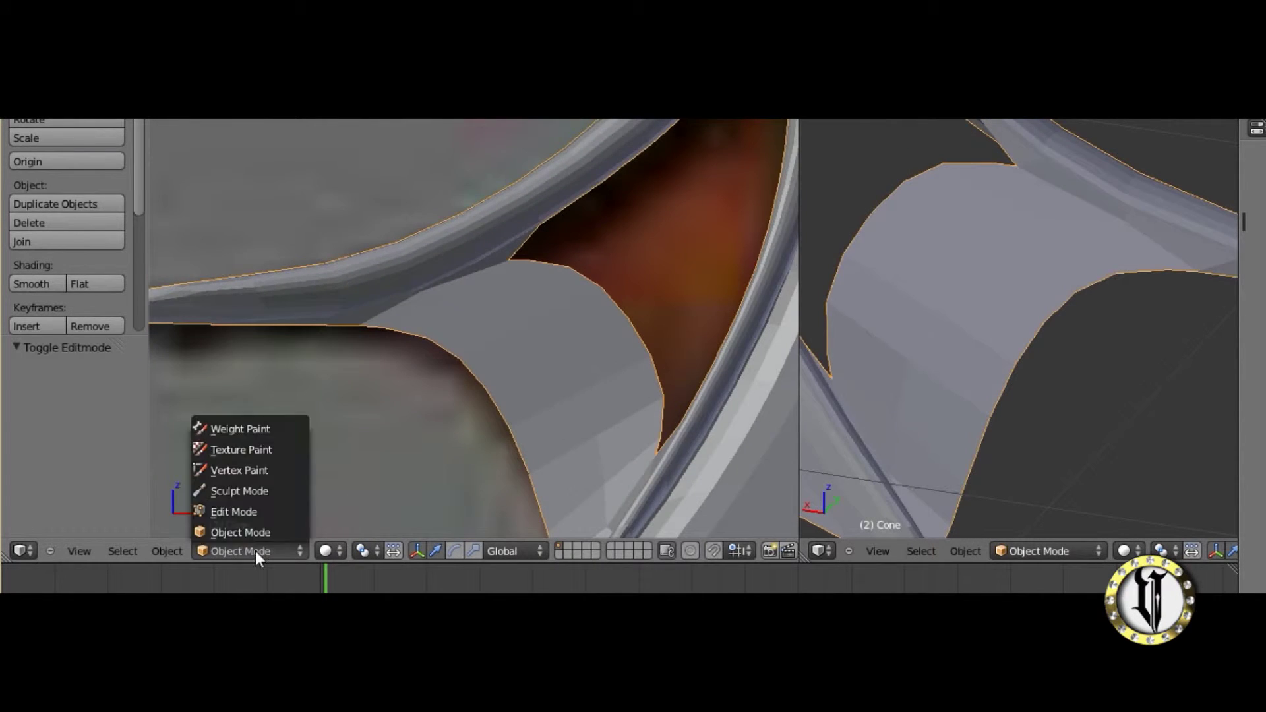
click(258, 511)
Narrow the membrane strip by moving its three inner-edge vertices toward the lower outline, the uppermost by about -0.056 in X and -0.061 in Z.
middle_drag(554, 339, 455, 389)
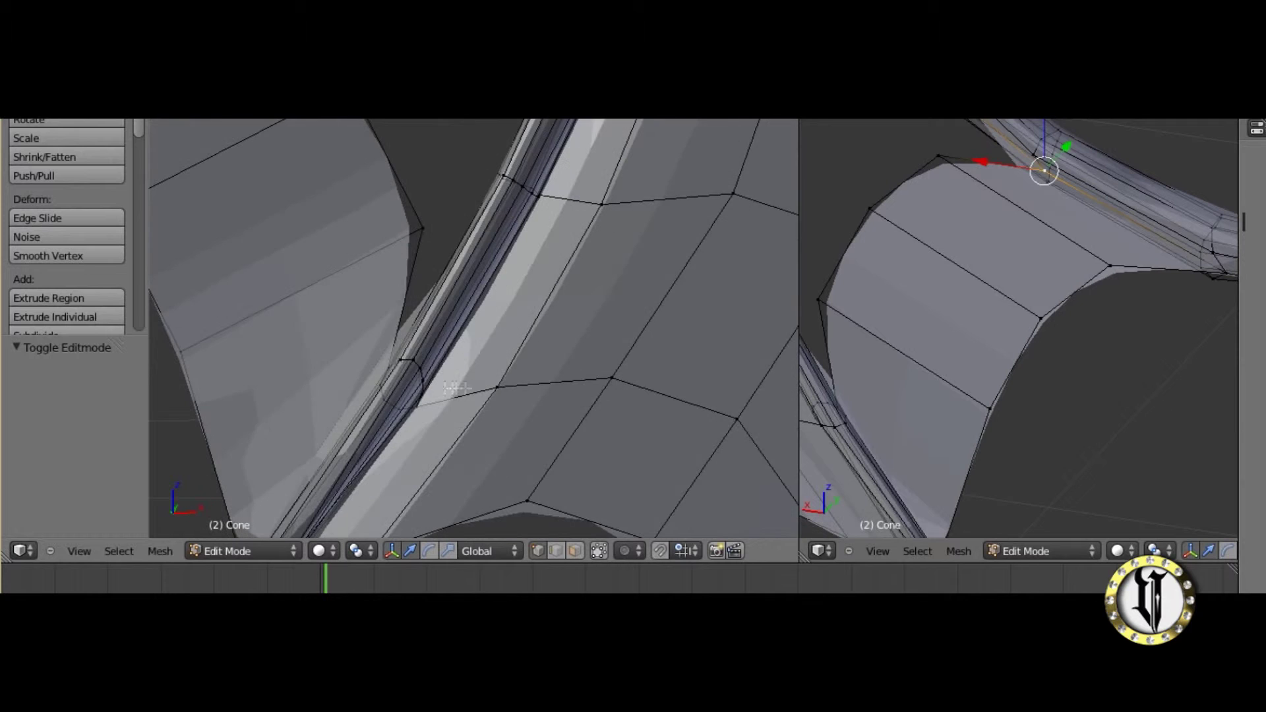
scroll(418, 245, down, 3)
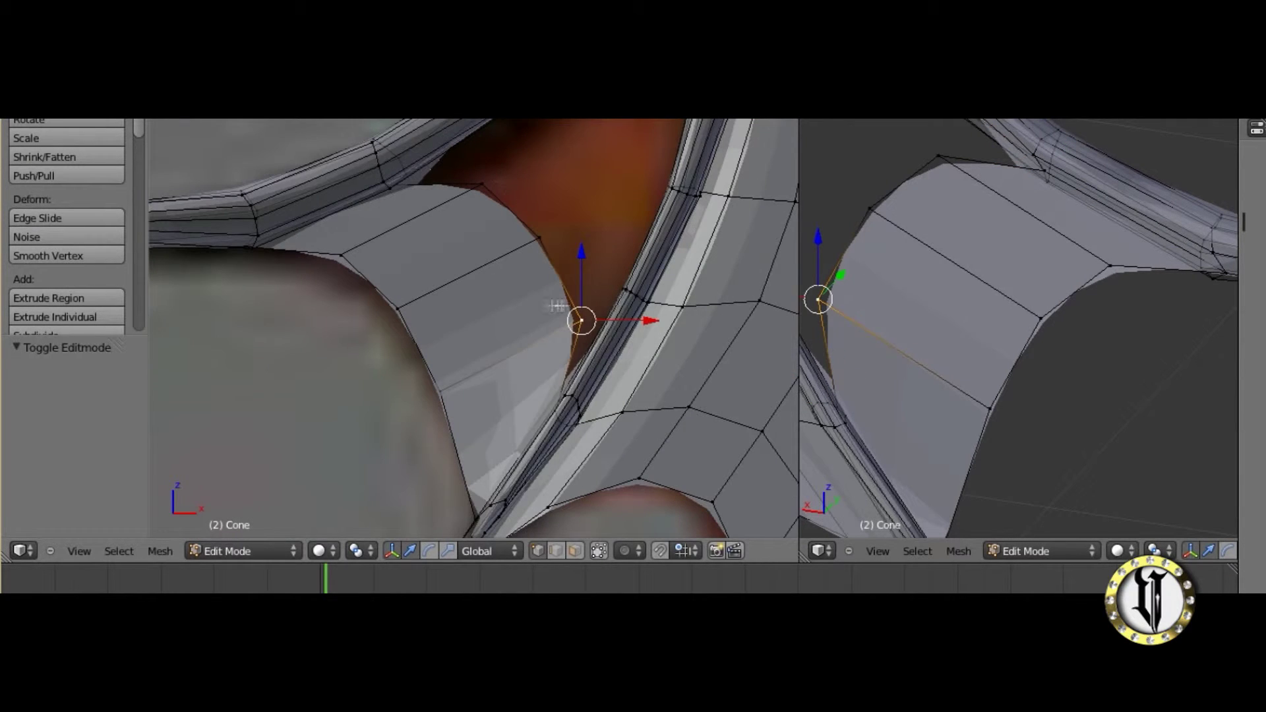
key(g)
click(515, 333)
right_click(546, 232)
key(g)
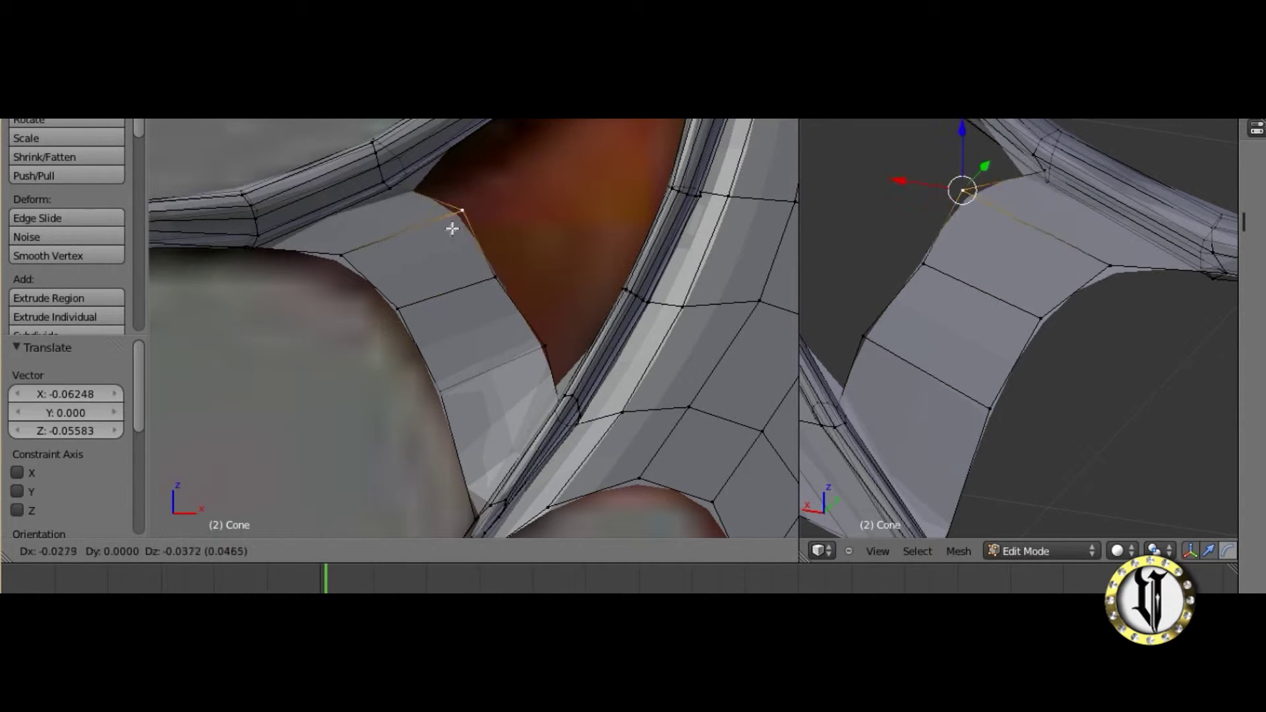
click(466, 257)
Extrude the strip's three inner-edge vertices 0.070 in X and 0.090 in Z to add a second row of faces.
key(g)
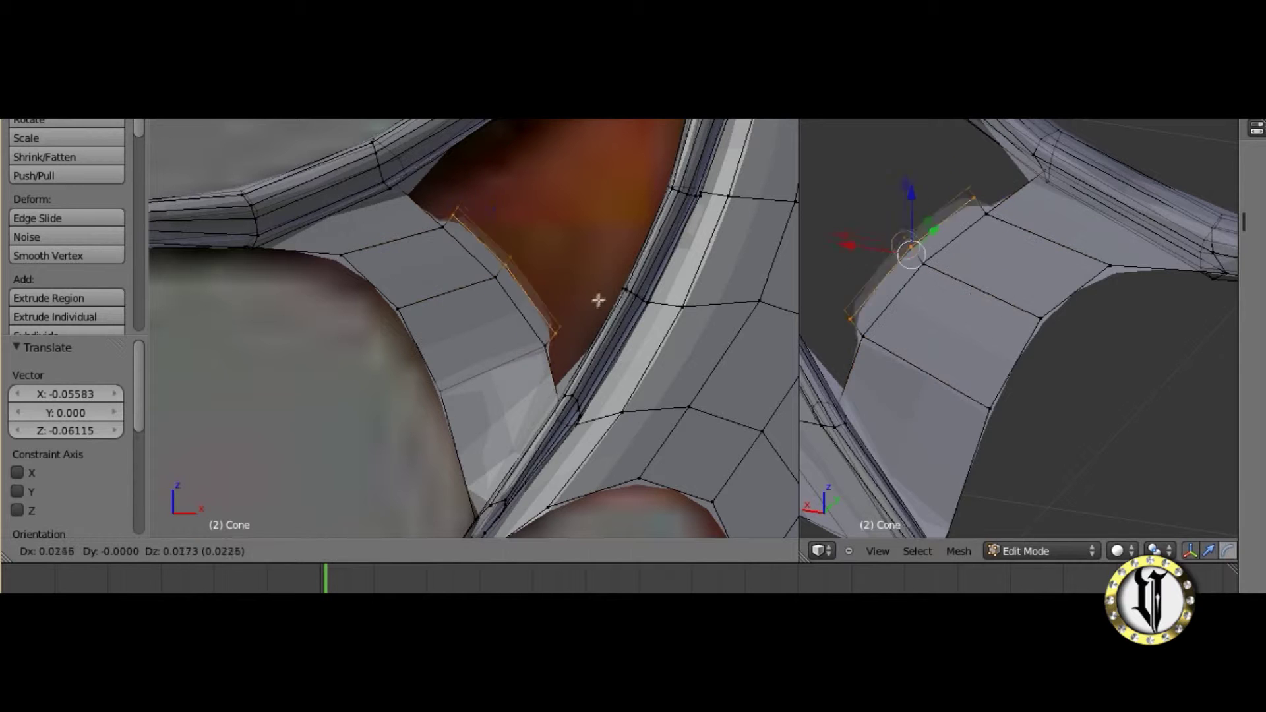
click(636, 263)
scroll(621, 437, up, 3)
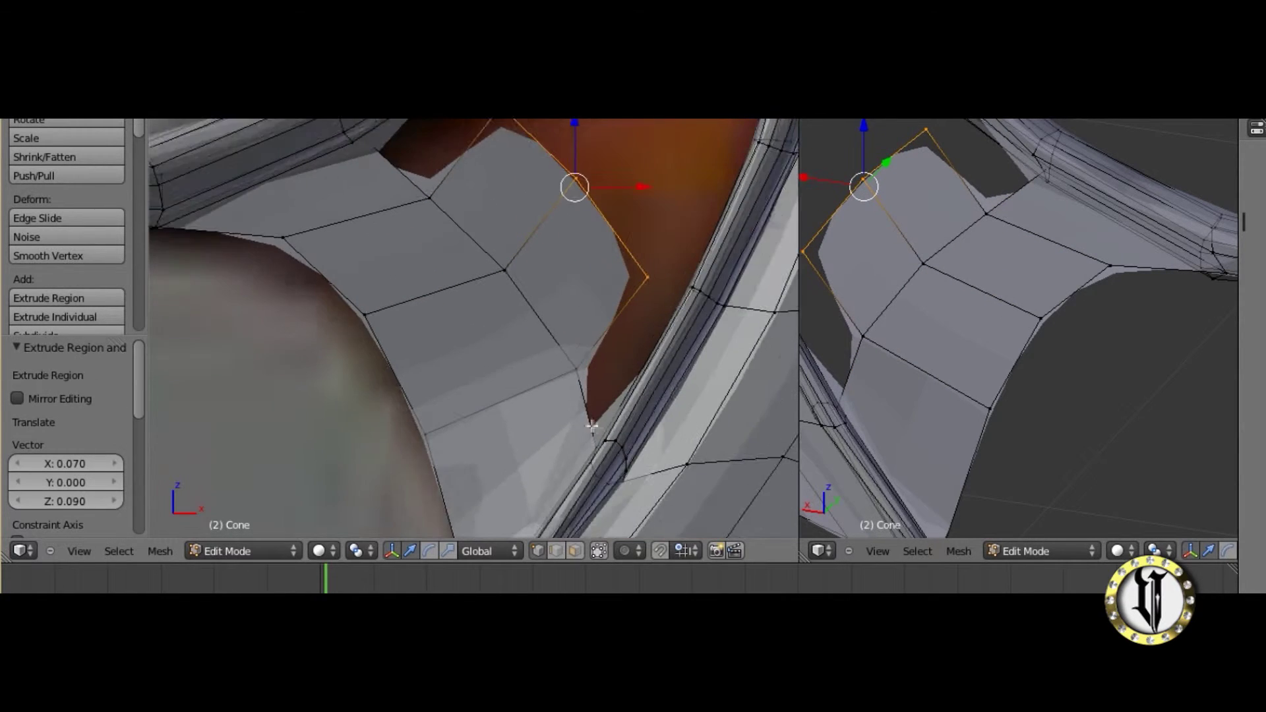
Fill a face joining the lower end of the membrane's second row to the neighbouring vertices on the right-hand bone.
middle_drag(862, 412, 1054, 400)
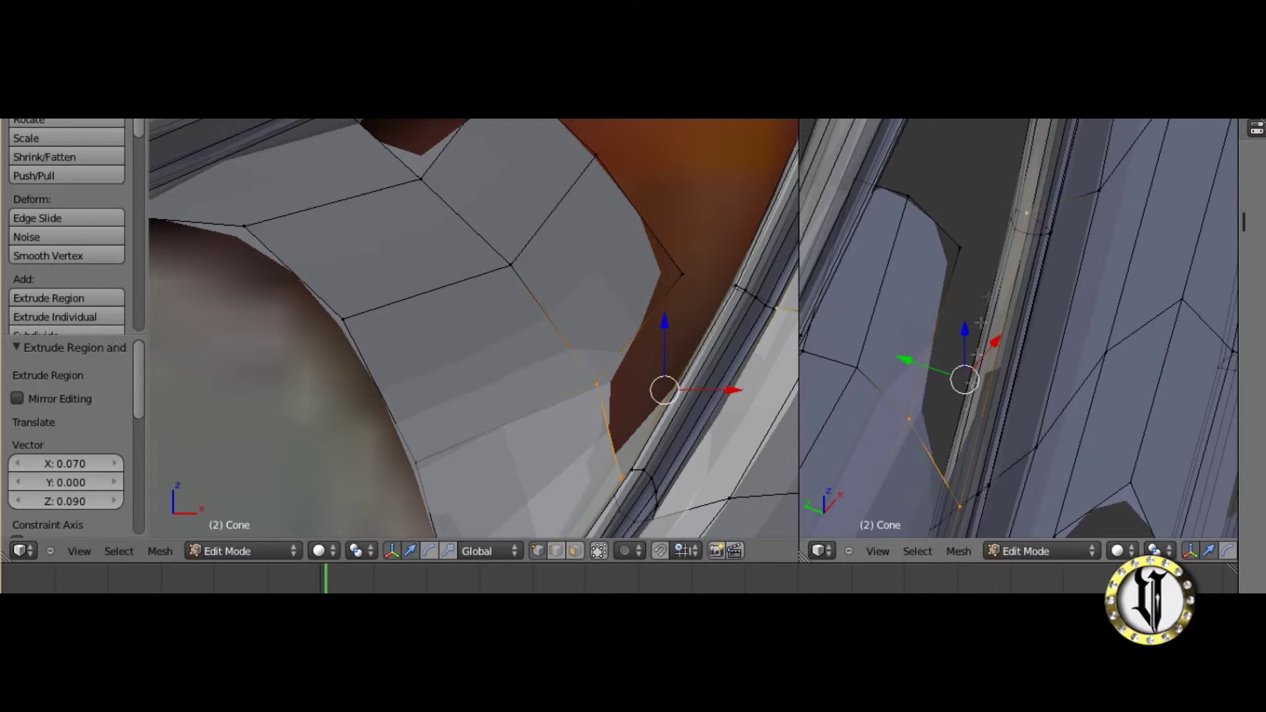
drag(965, 497, 996, 416)
right_click(951, 489)
middle_drag(953, 482, 1022, 299)
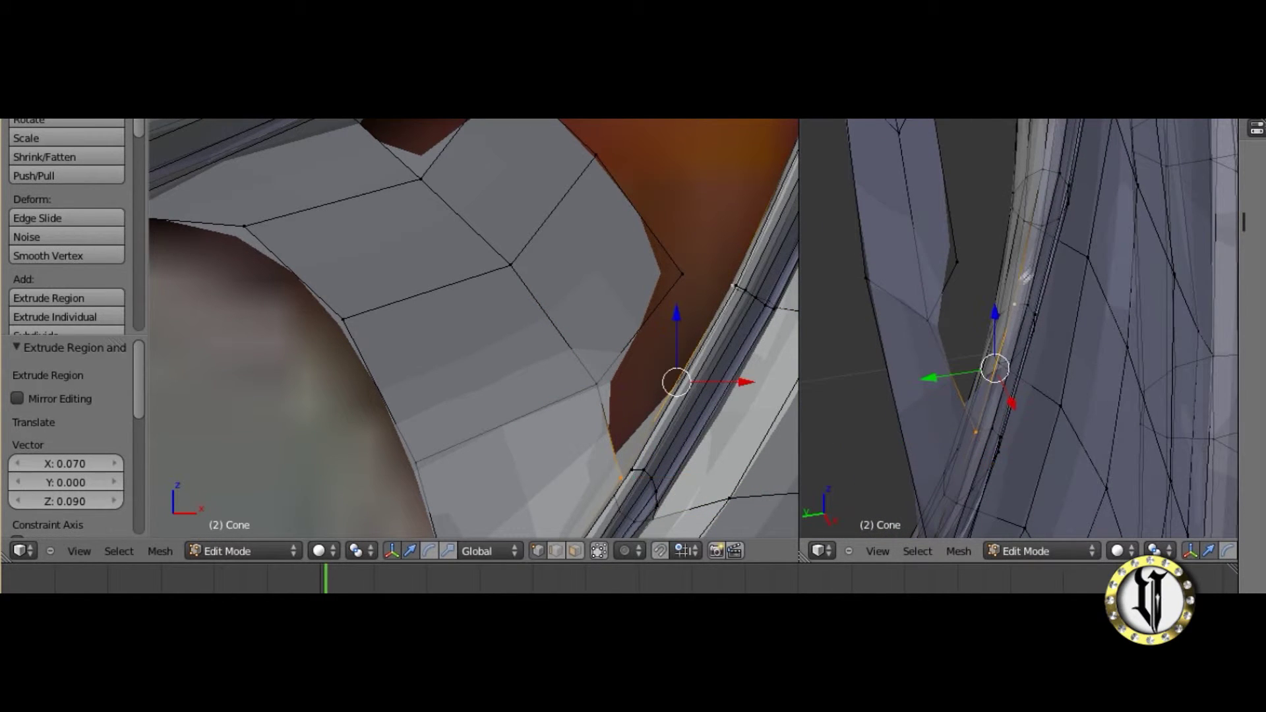
scroll(646, 371, up, 1)
key(g)
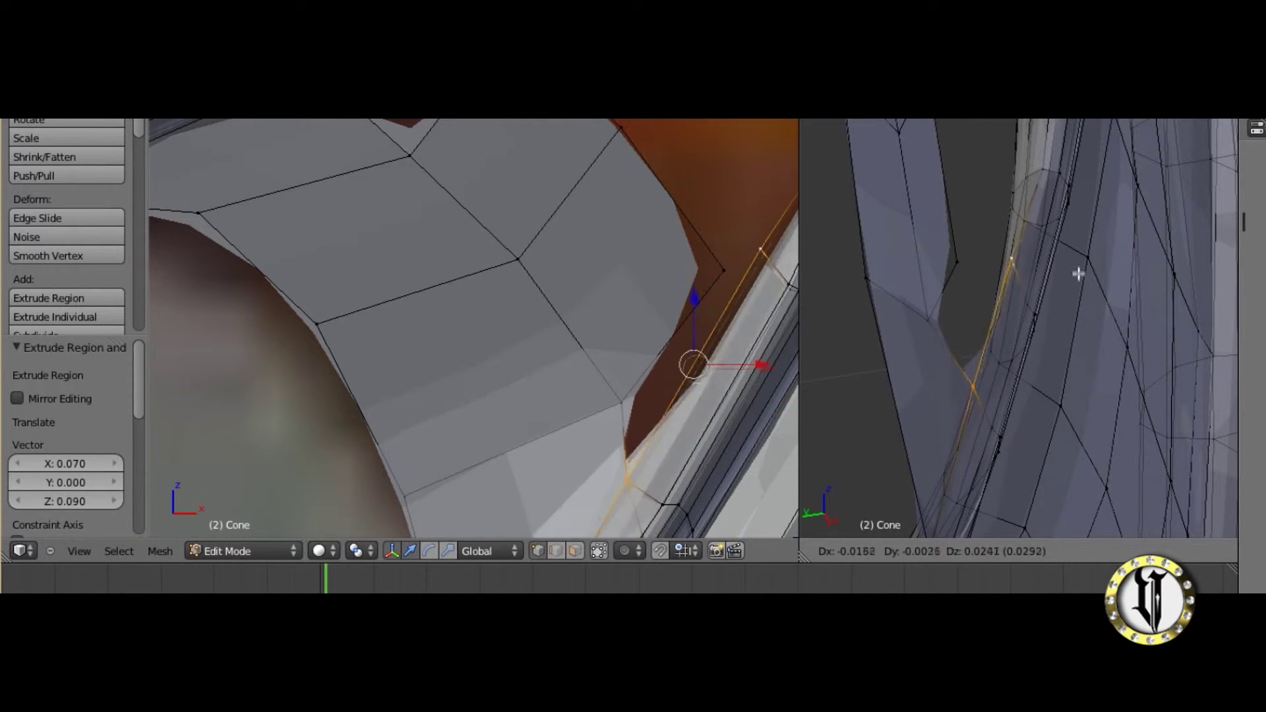
right_click(1078, 249)
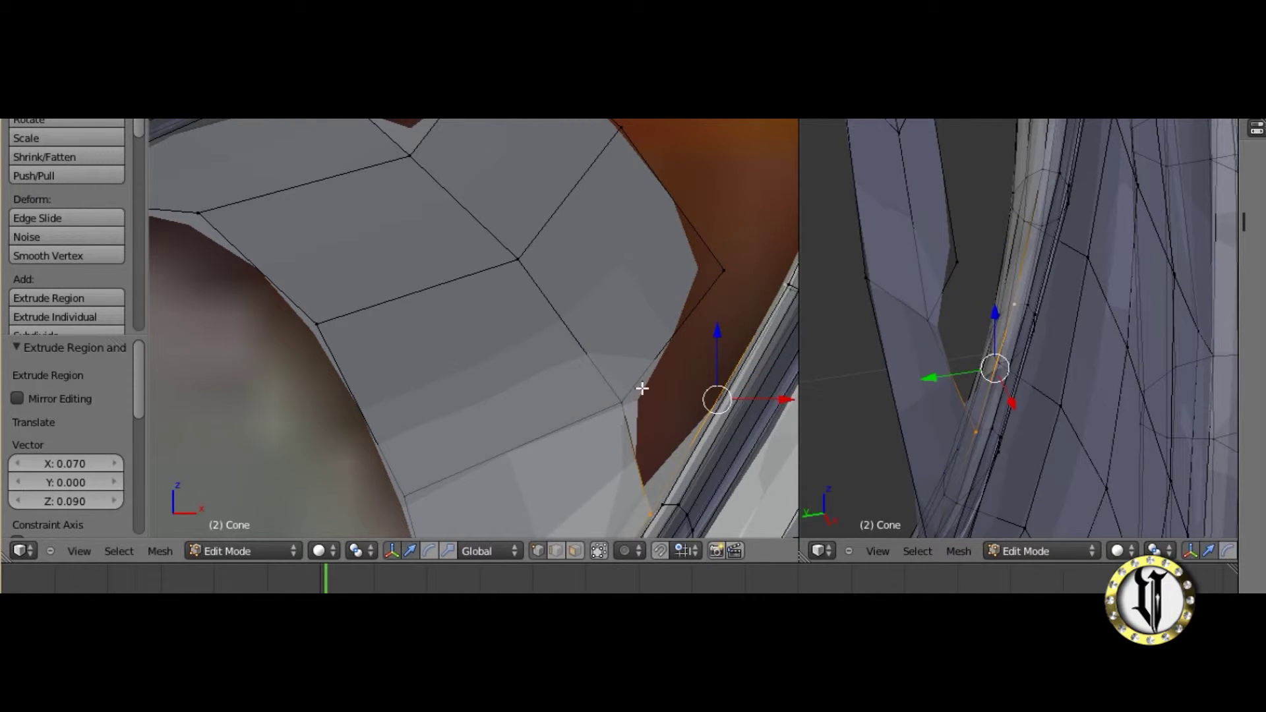
key(f)
Fill a face joining the upper end of the membrane's second row to the underside vertices of the upper-left bone.
middle_drag(726, 267, 567, 362)
key(KP_1)
shift+middle_drag(440, 201, 488, 353)
right_click(463, 370)
middle_drag(838, 356, 1111, 425)
shift+middle_drag(1118, 184, 1119, 277)
shift+middle_drag(1045, 306, 889, 392)
right_click(1118, 364)
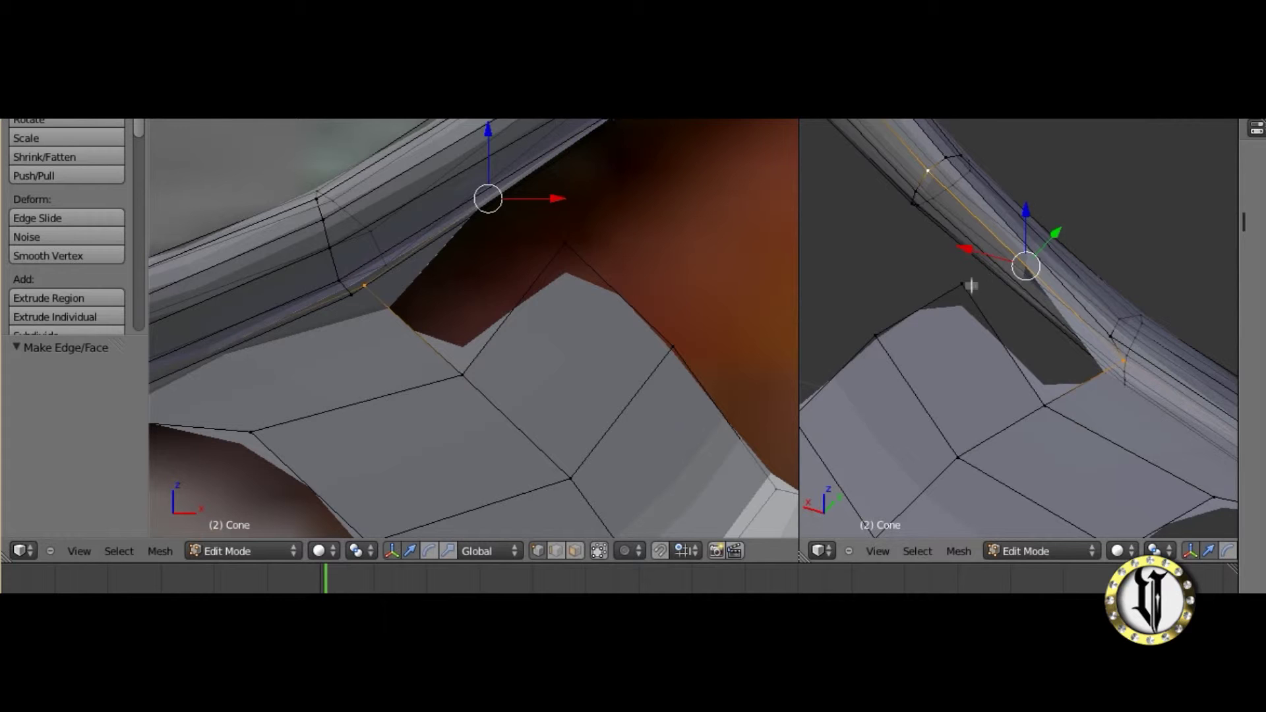
key(f)
Smooth the second row's inner edge by moving its vertices one by one, the last by about 0.018 in X and 0.041 in Z.
middle_drag(626, 314, 503, 283)
right_click(508, 282)
key(g)
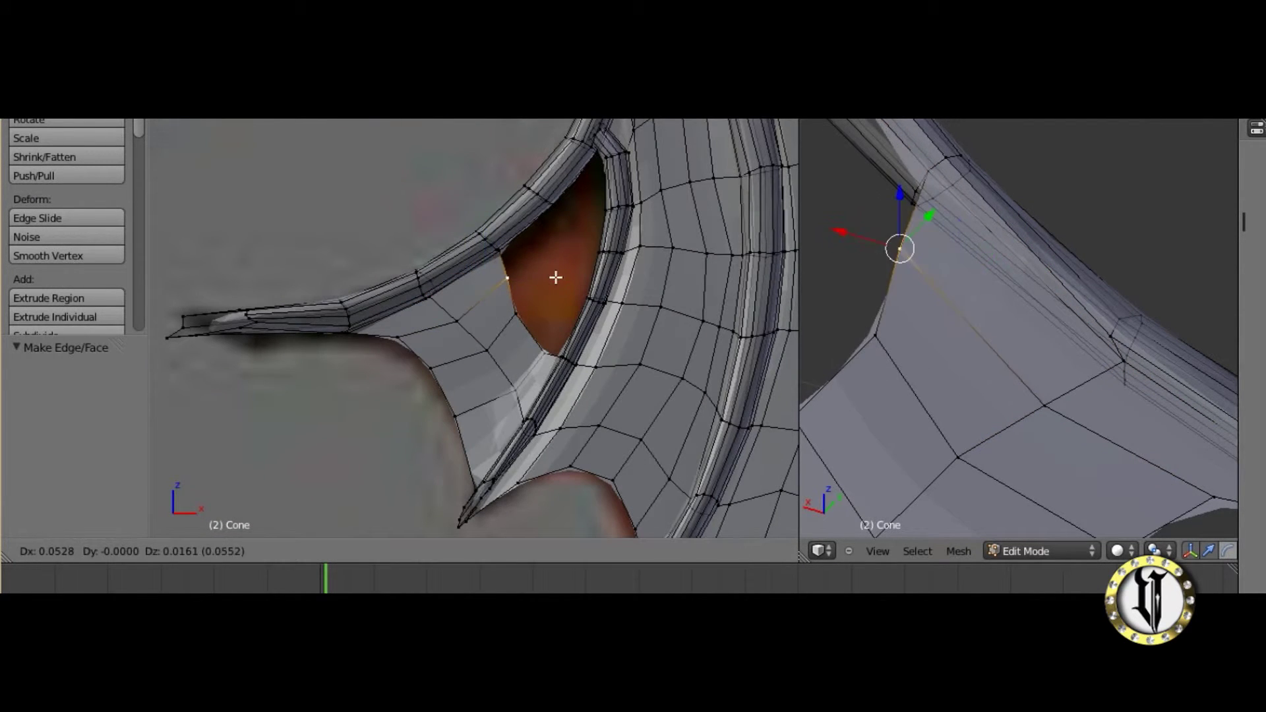
click(534, 310)
key(g)
click(552, 338)
key(g)
click(559, 324)
Test-move the right-hand bone's vertex at the gap's lower corner to check its attachment, and cancel the move.
scroll(559, 324, up, 3)
scroll(580, 329, down, 2)
shift+middle_drag(574, 327, 638, 342)
scroll(594, 343, up, 4)
shift+middle_drag(449, 415, 534, 408)
scroll(498, 333, up, 2)
right_click(495, 483)
scroll(842, 390, down, 5)
middle_drag(842, 390, 953, 399)
scroll(938, 418, up, 4)
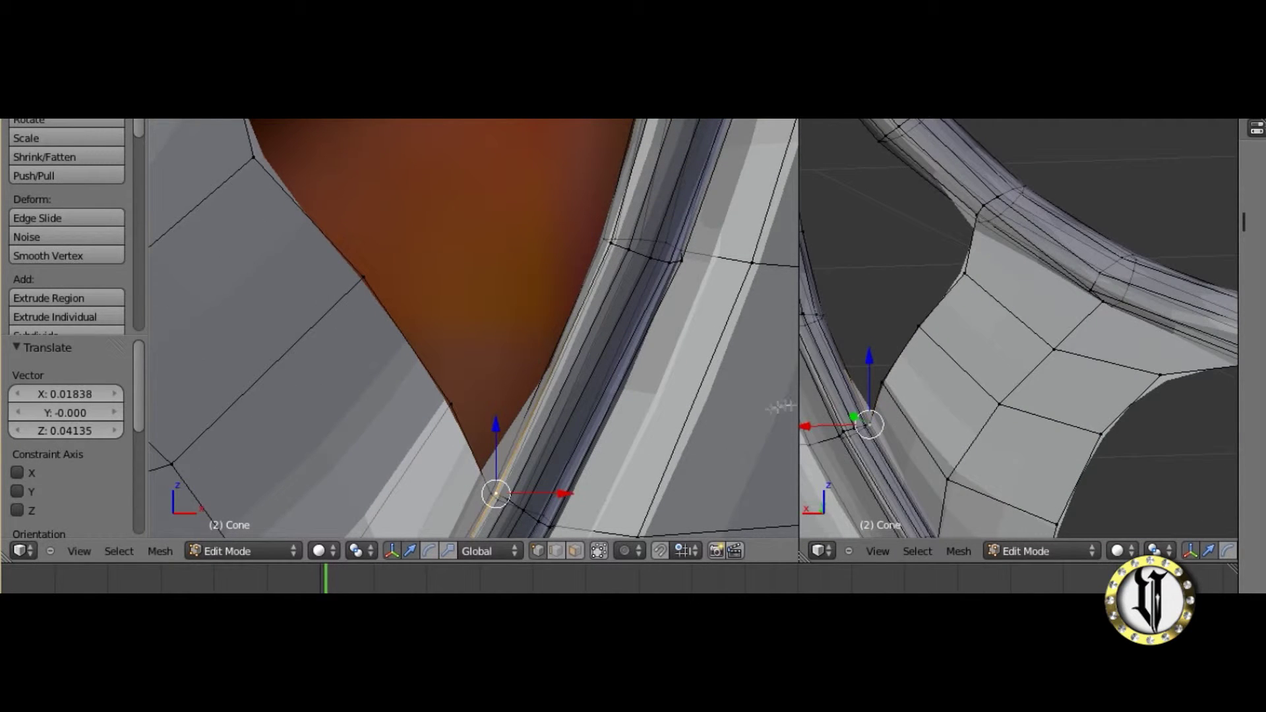
middle_drag(488, 454, 526, 379)
key(g)
right_click(520, 345)
Examine the right-hand bone's edge beside the gap from the side by test-moving its vertices, and cancel the move.
scroll(521, 345, up, 3)
middle_drag(872, 425, 631, 432)
scroll(1029, 343, up, 3)
shift+middle_drag(1095, 290, 911, 266)
scroll(953, 327, up, 2)
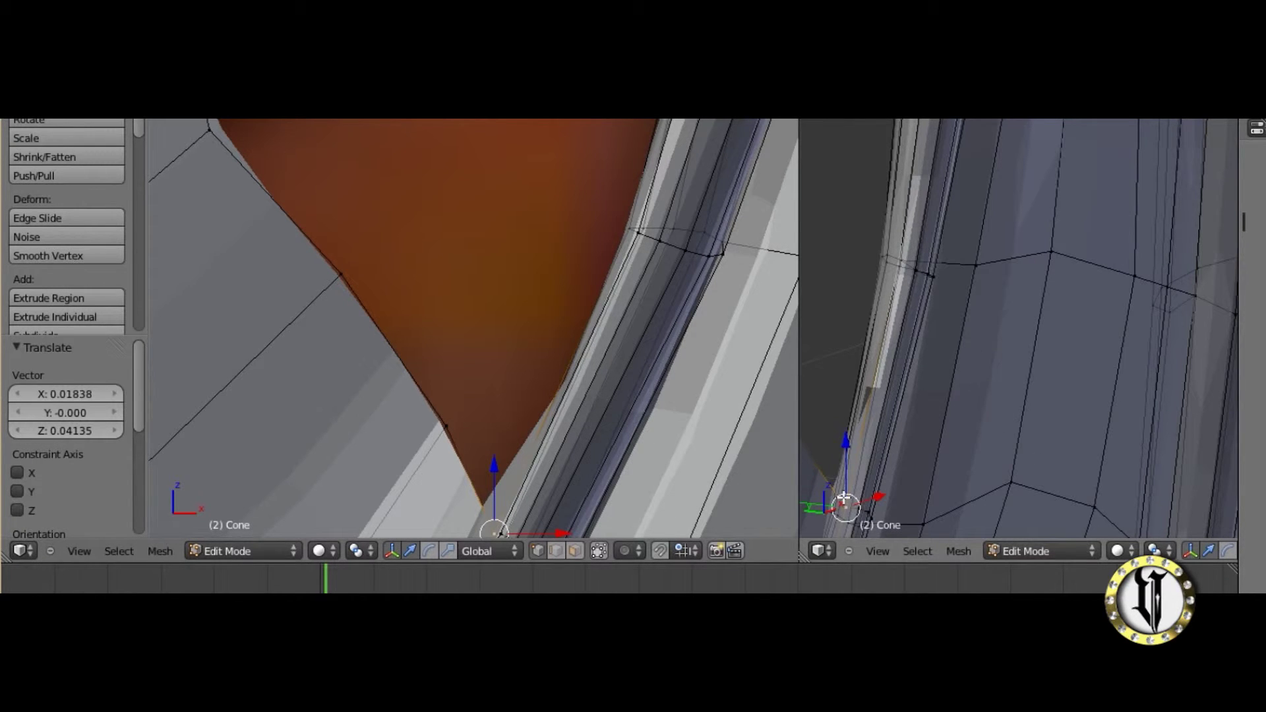
scroll(895, 270, down, 1)
key(g)
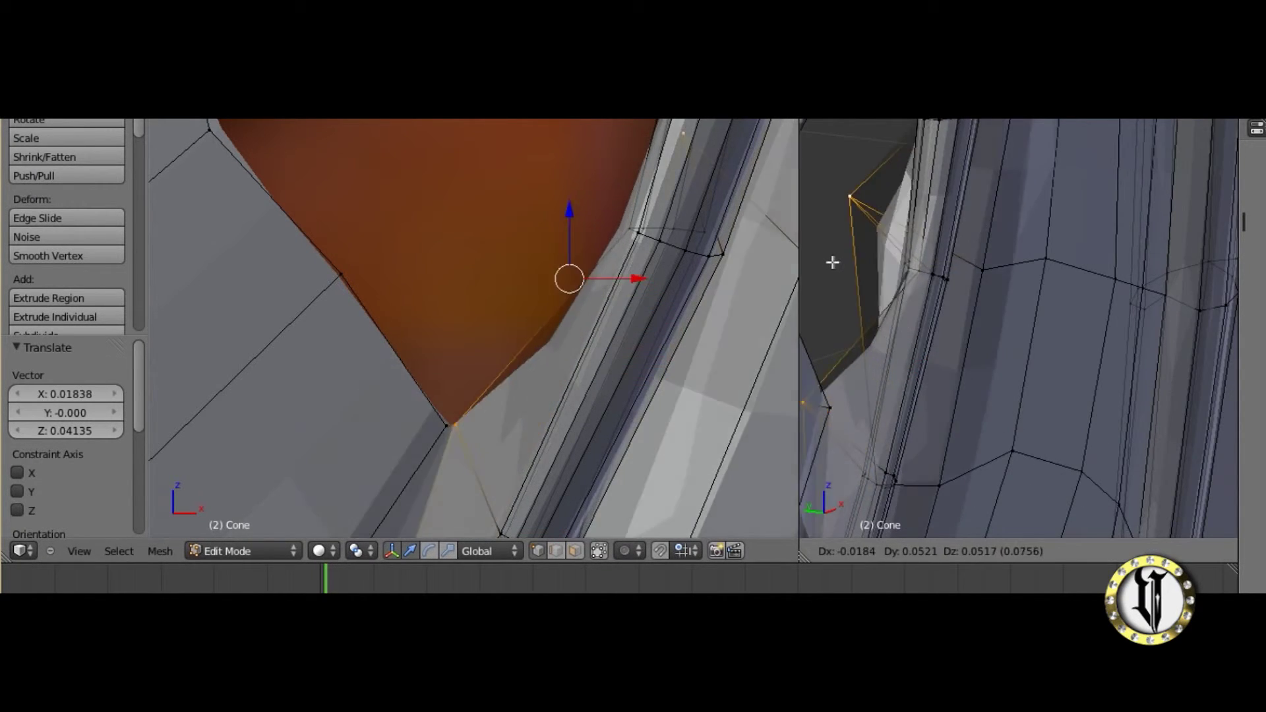
right_click(832, 262)
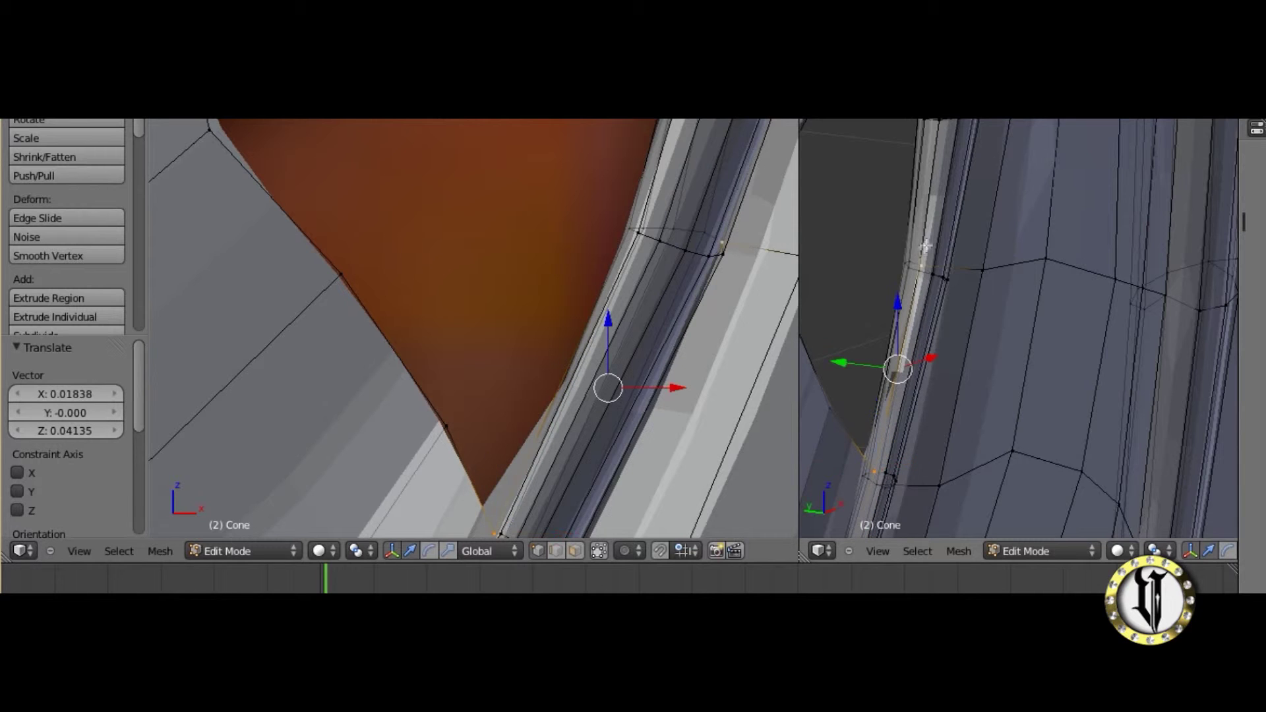
key(Escape)
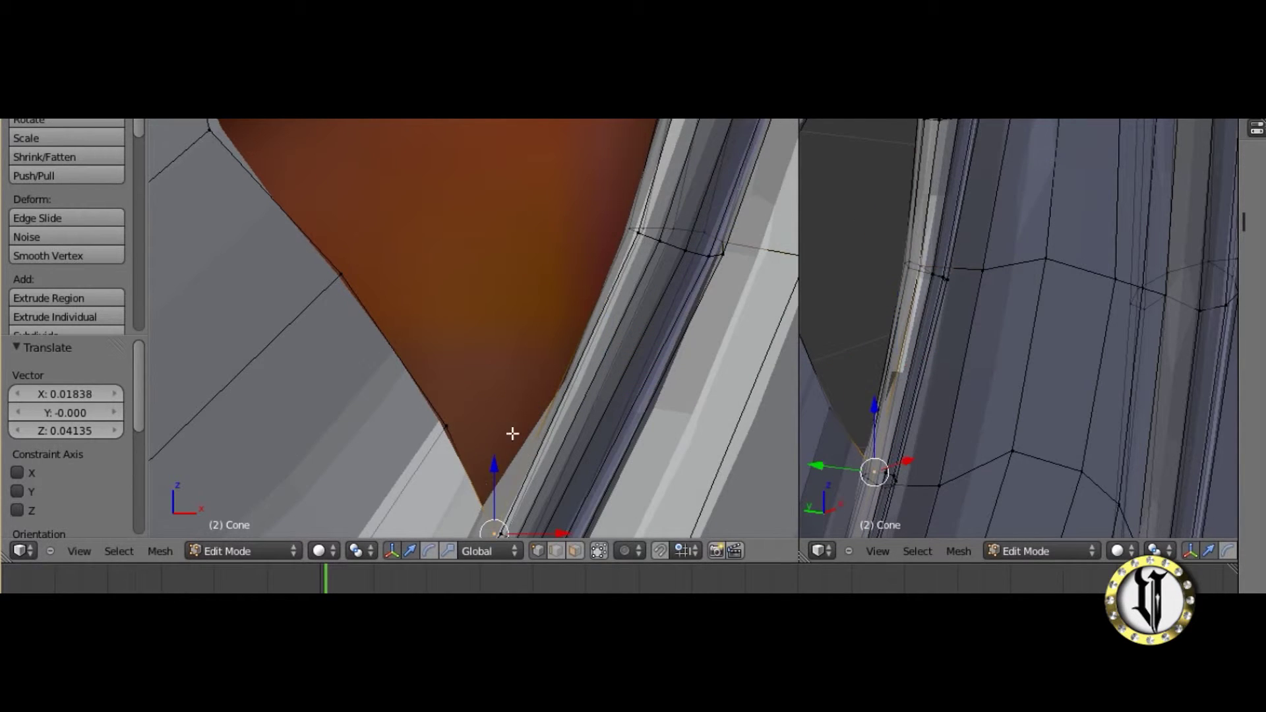
Check from the front which right-hand bone vertices border the gap, using test moves and cancelling each one.
scroll(541, 459, down, 2)
key(g)
right_click(520, 367)
middle_drag(520, 367, 565, 382)
key(KP_1)
scroll(602, 326, up, 2)
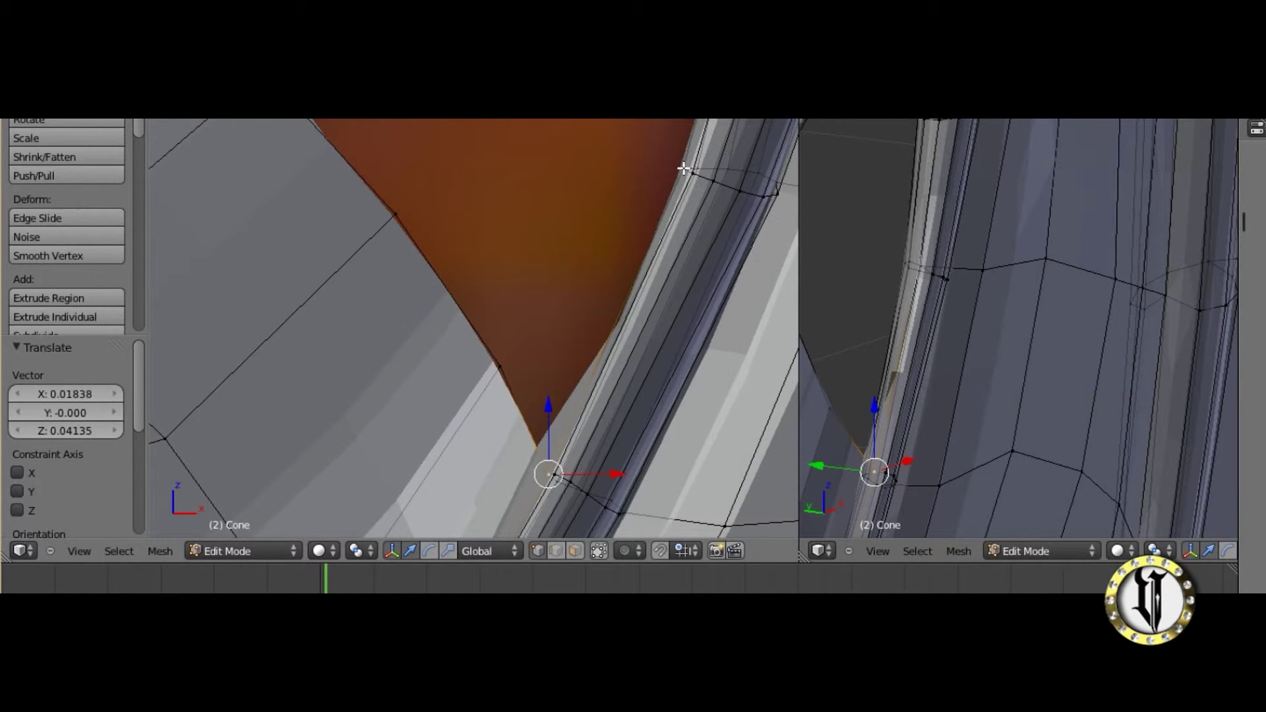
key(g)
key(Escape)
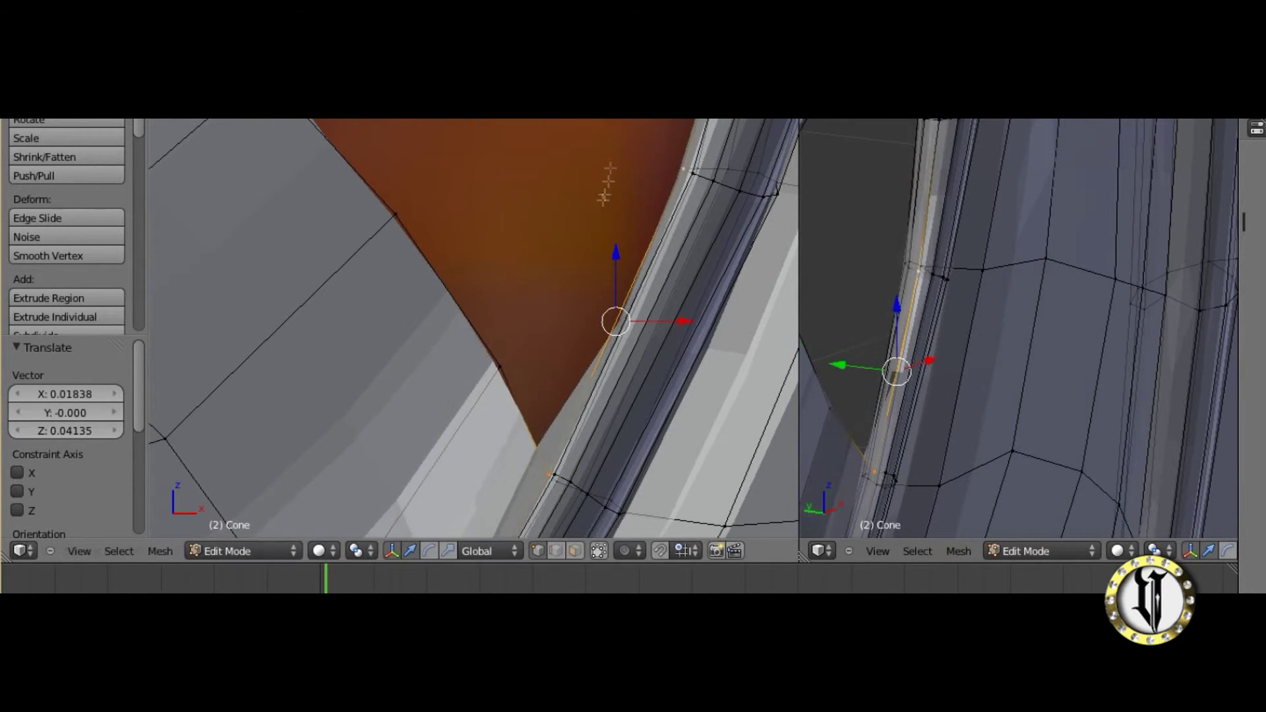
Extrude the second row's three inner-edge vertices 0.070 in X and 0.090 in Z to add a third row of faces.
scroll(507, 353, down, 1)
right_click(495, 349)
scroll(492, 336, down, 2)
shift+right_click(430, 246)
shift+right_click(357, 163)
shift+scroll(483, 192, down, 1)
scroll(484, 192, down, 5)
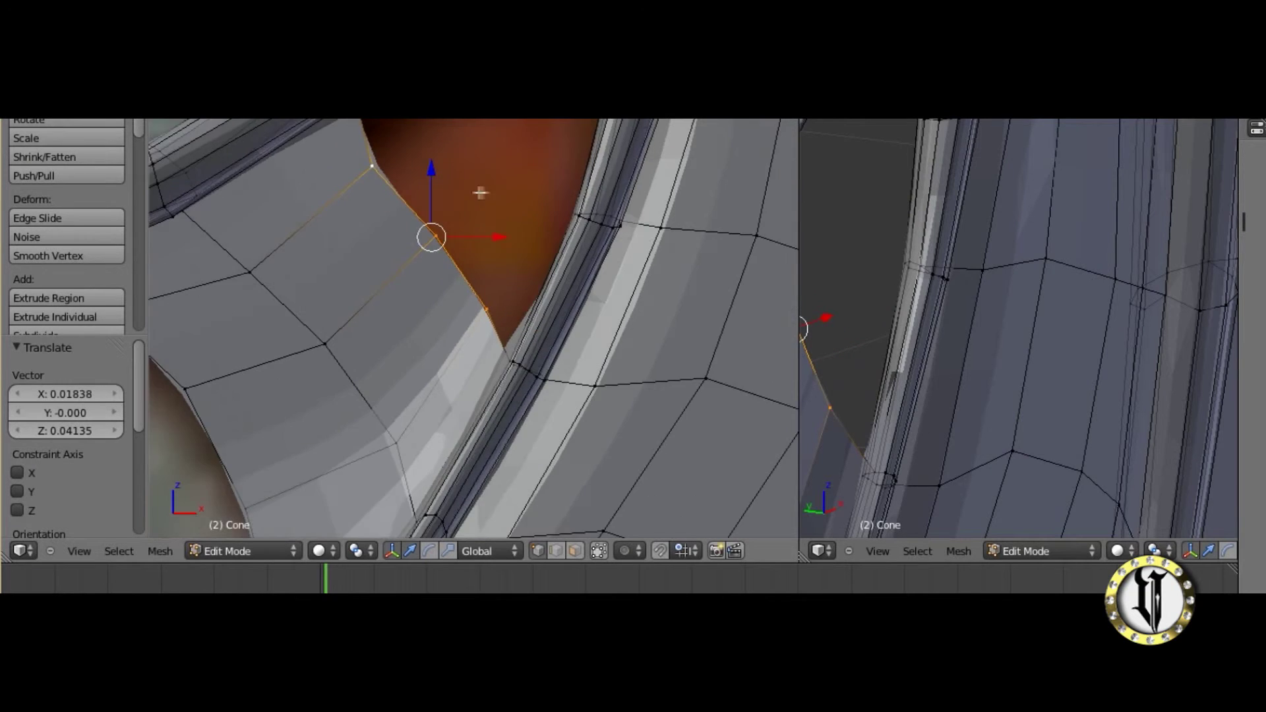
middle_drag(485, 192, 495, 264)
key(g)
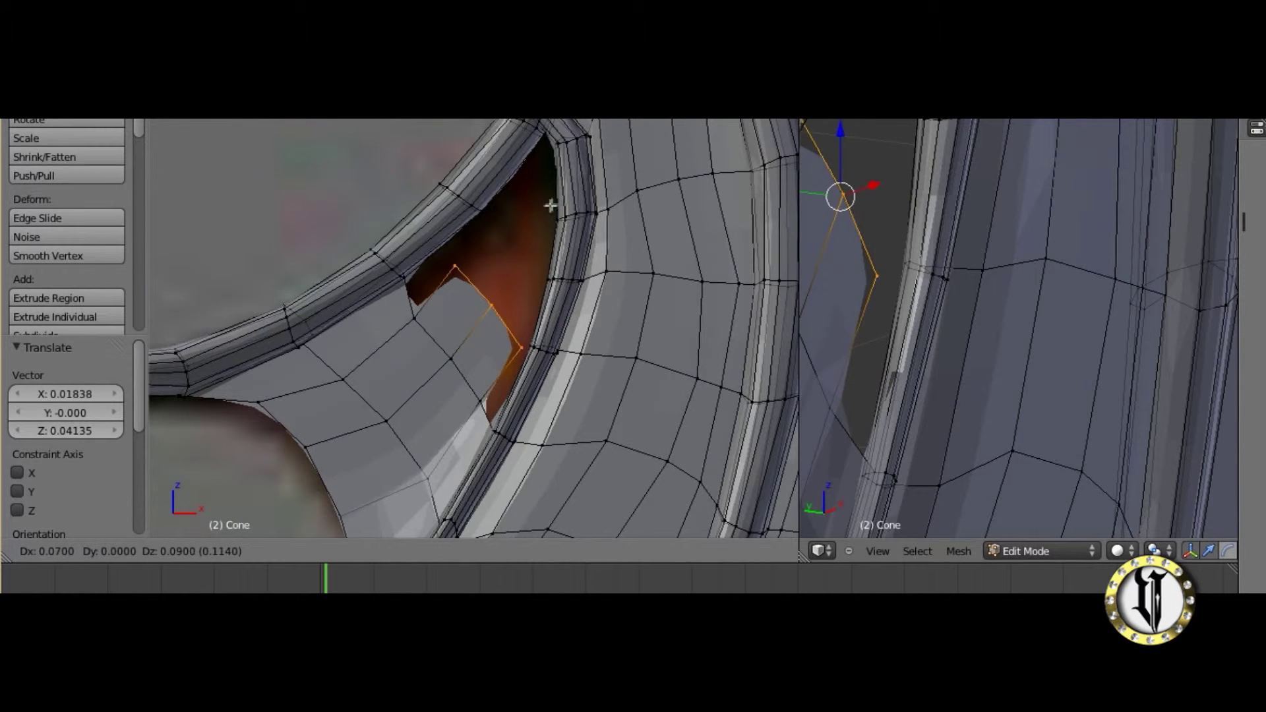
click(529, 221)
Fill a face joining the third row's lower end to the two neighbouring vertices on the right-hand bone.
scroll(561, 363, up, 5)
shift+middle_drag(600, 461, 630, 283)
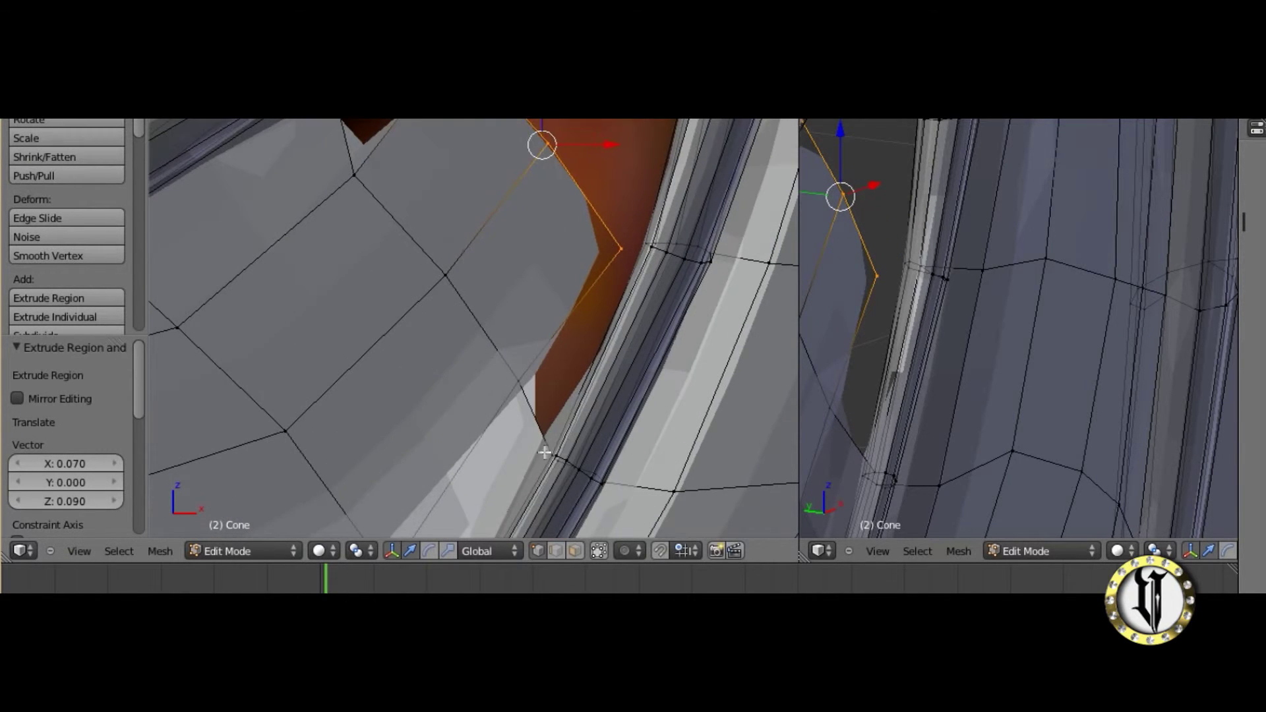
key(g)
right_click(588, 304)
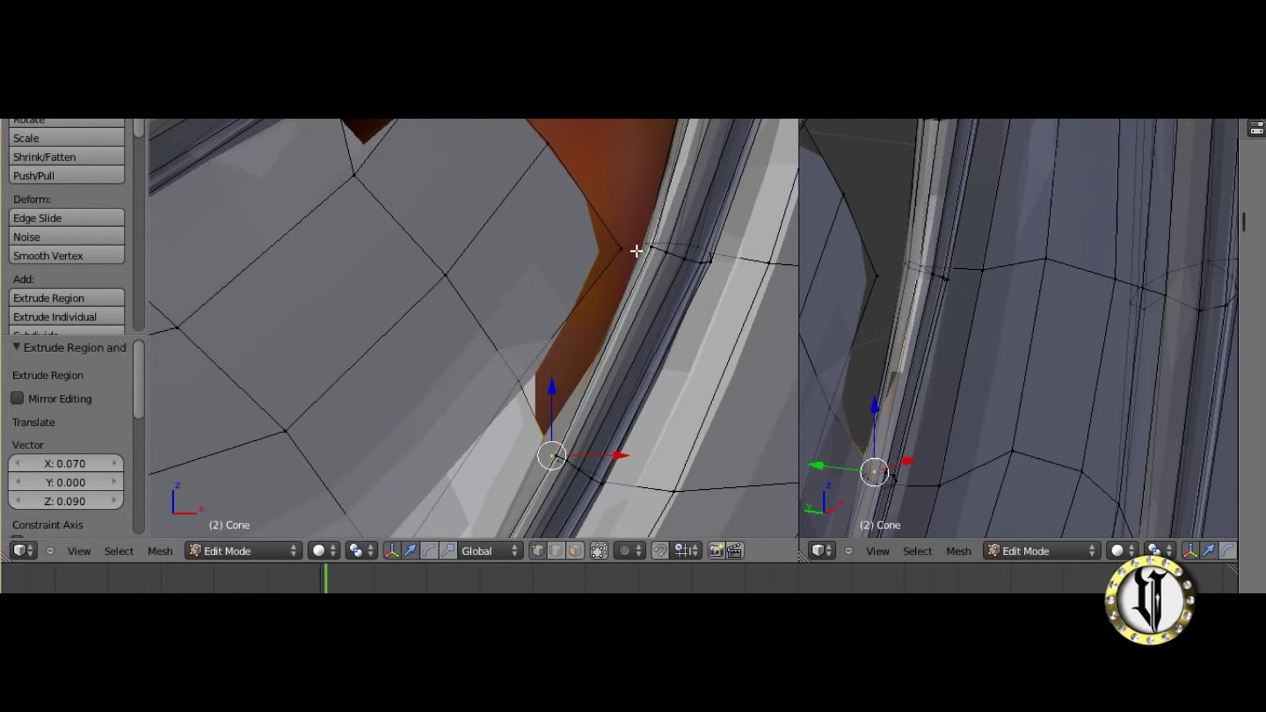
key(g)
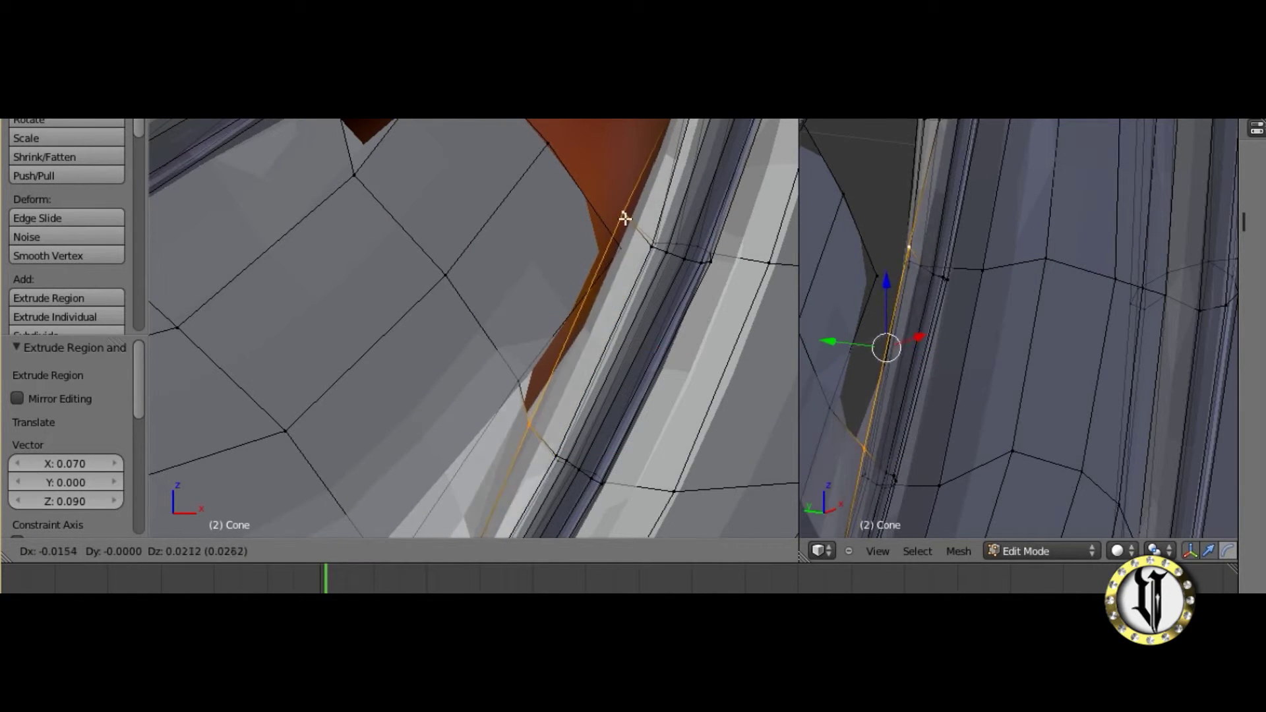
right_click(625, 216)
shift+right_click(620, 248)
key(f)
Test-move the upper-left bone's underside vertex at the third row's upper corner to check its attachment, and cancel the move.
middle_drag(521, 338, 387, 319)
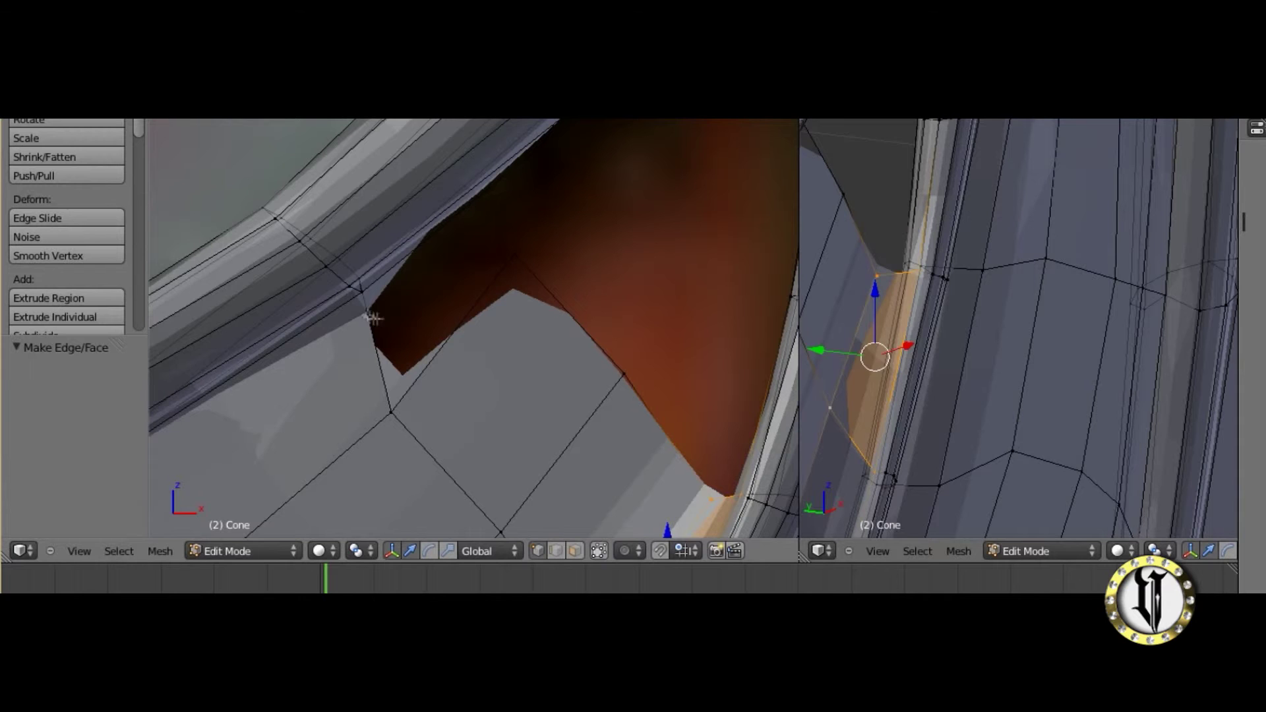
right_click(380, 304)
key(g)
right_click(356, 322)
right_click(382, 343)
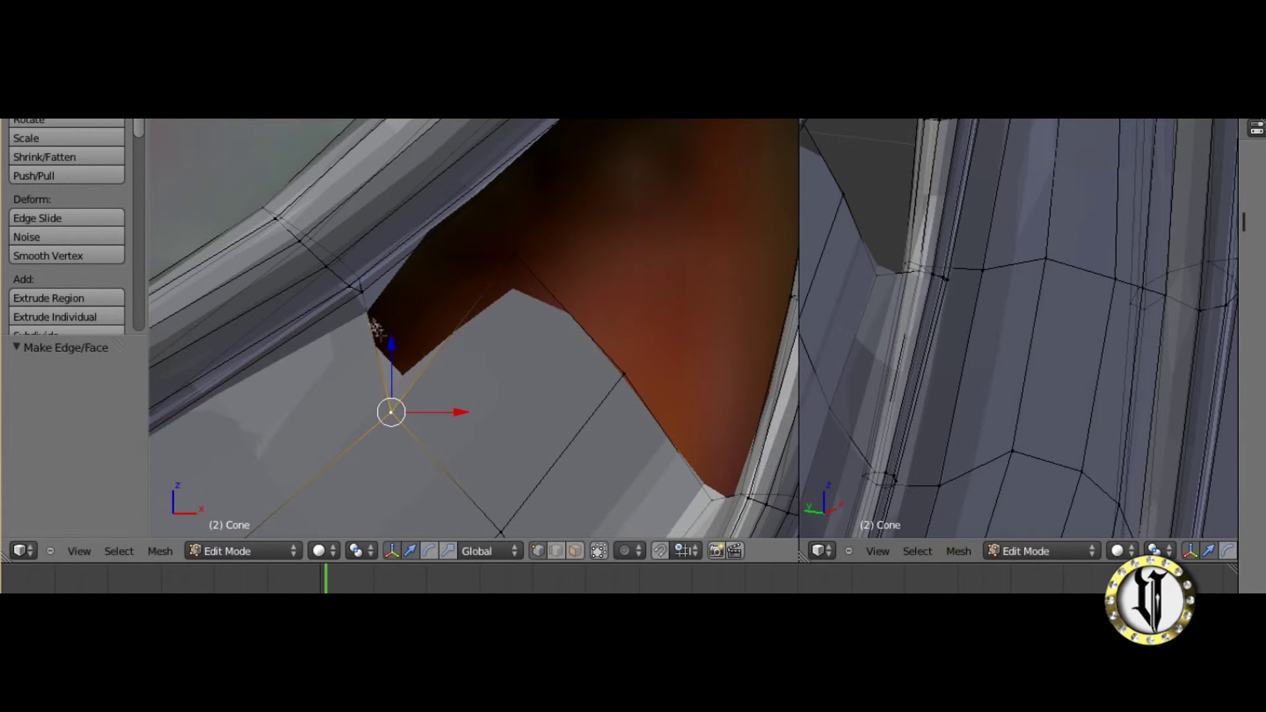
scroll(910, 378, down, 3)
scroll(908, 374, up, 1)
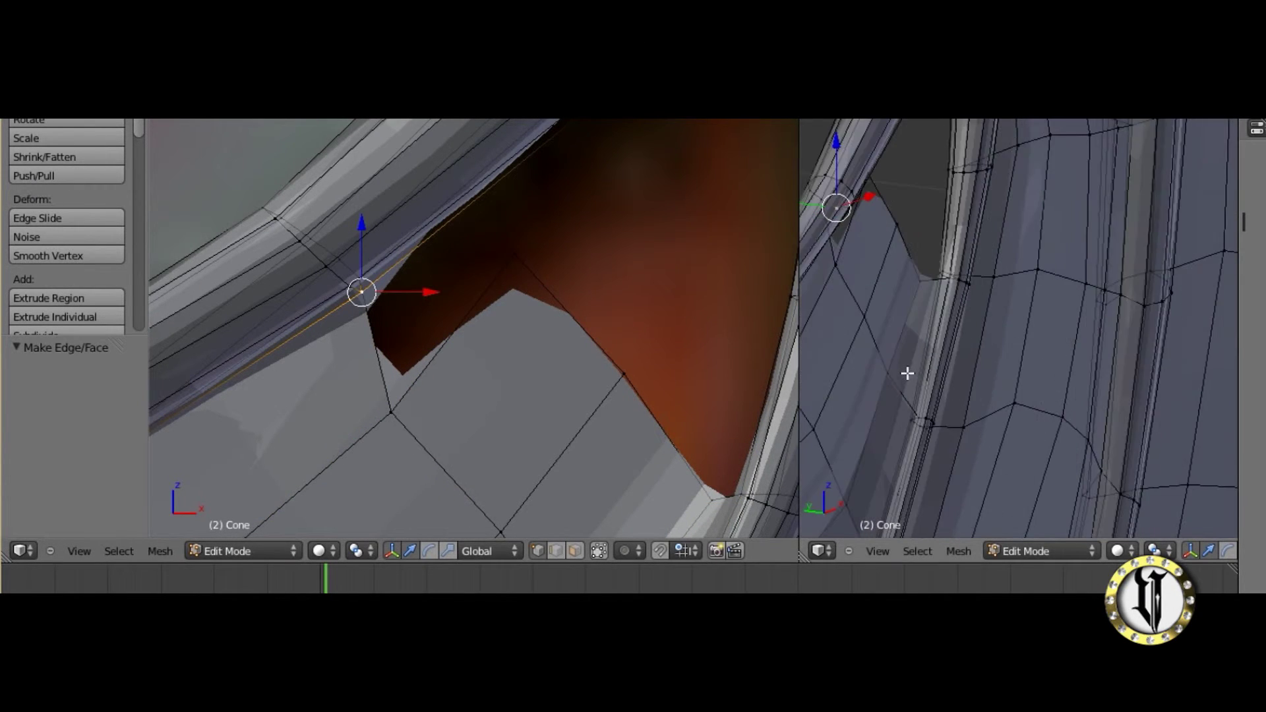
Fill a face joining the third row's upper end to the underside vertices of the upper-left bone.
shift+middle_drag(908, 374, 1003, 468)
scroll(1004, 469, up, 4)
shift+middle_drag(940, 518, 1009, 445)
scroll(1009, 445, up, 1)
right_click(362, 391)
scroll(893, 478, down, 1)
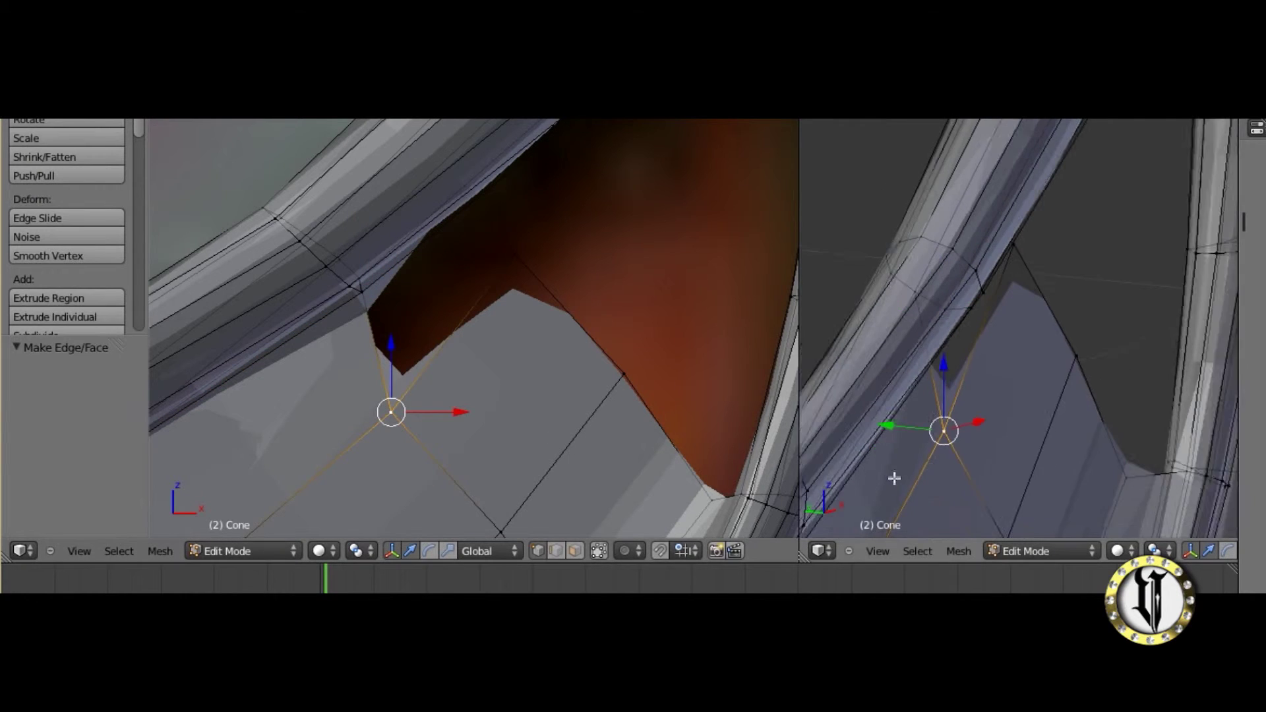
scroll(894, 462, up, 2)
key(g)
right_click(517, 286)
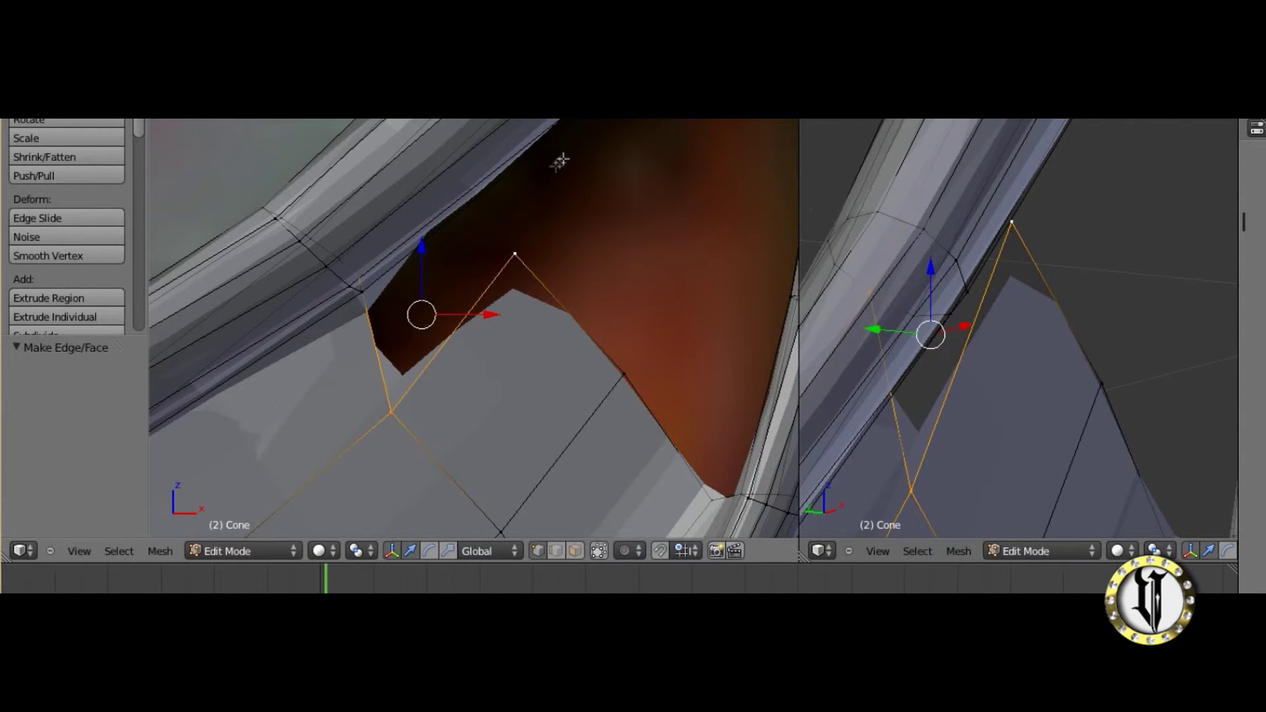
middle_drag(908, 306, 999, 179)
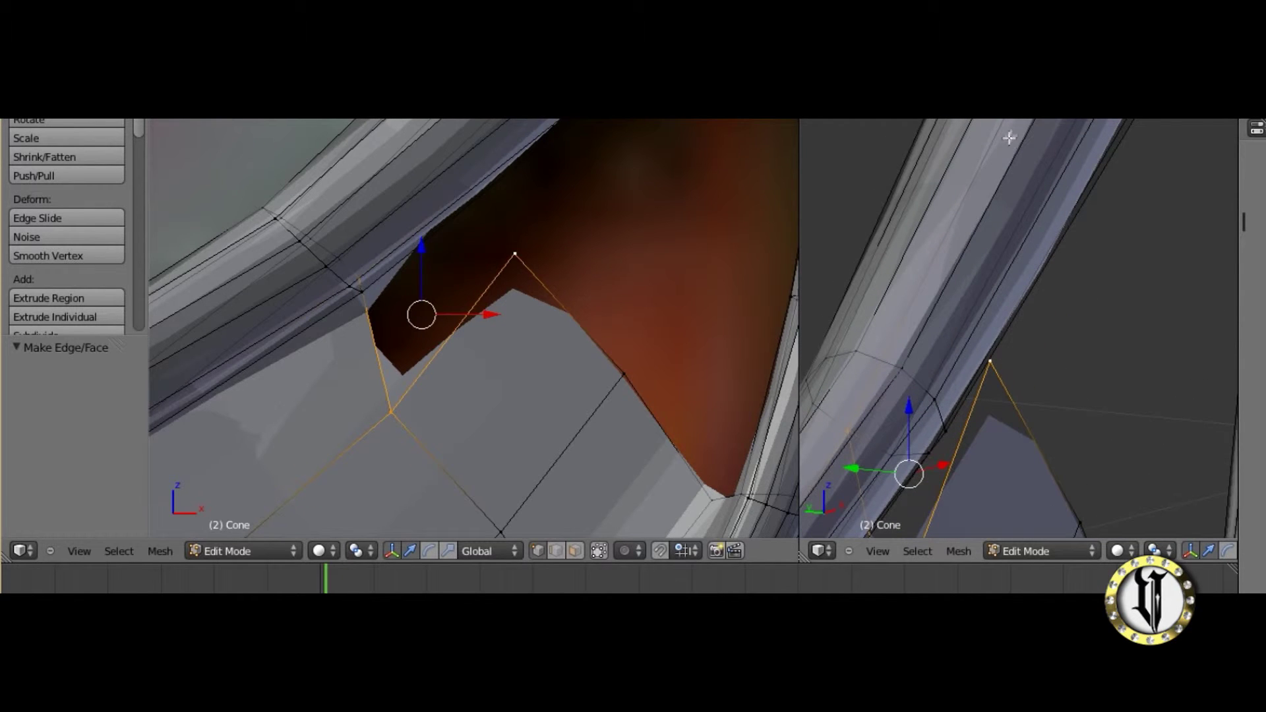
Move the third row's uppermost inner-edge vertex about 0.035 in X and 0.012 in Z, and reposition its lowest one.
key(g)
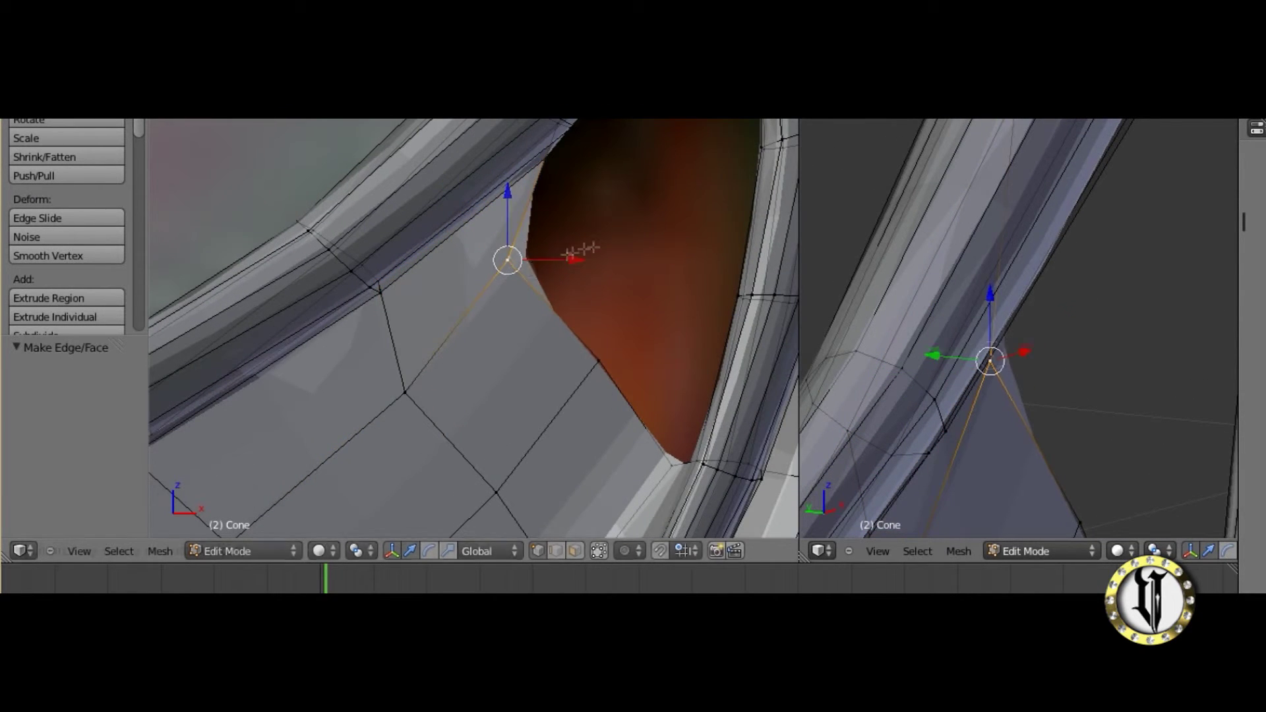
click(633, 300)
scroll(644, 342, down, 2)
scroll(680, 409, up, 1)
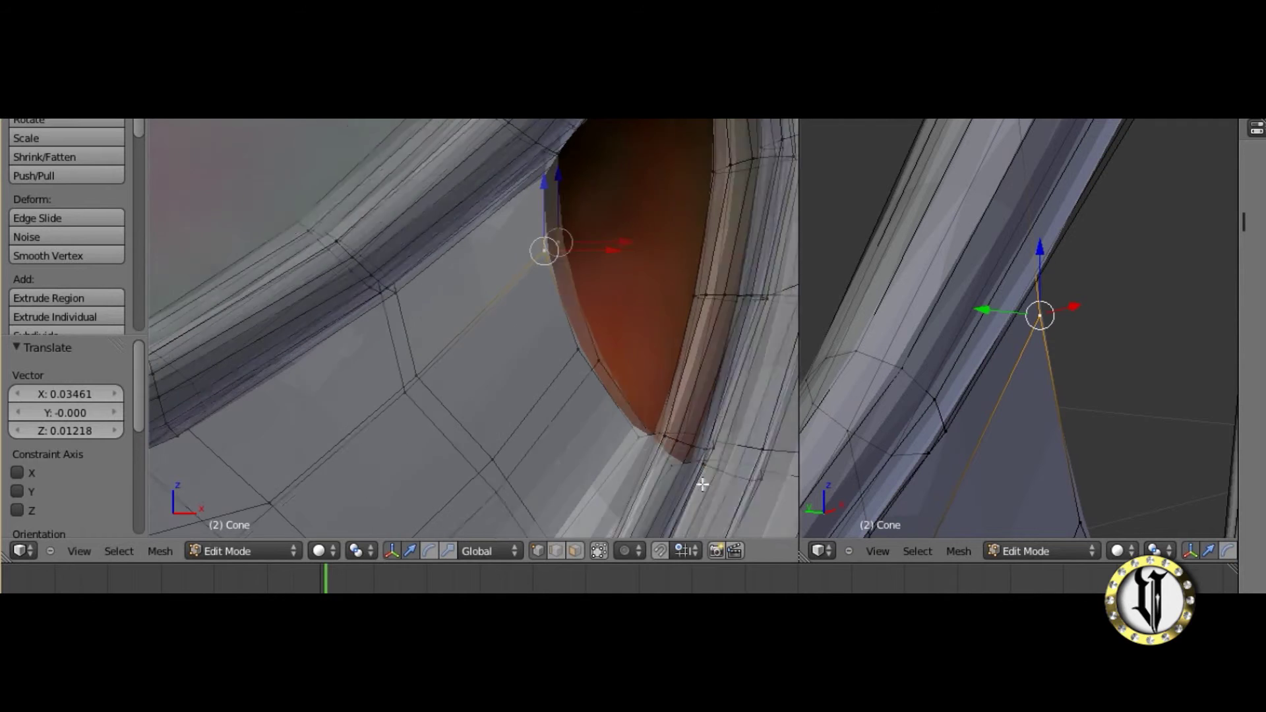
right_click(640, 437)
key(g)
click(627, 388)
Extrude the third row's three inner-edge vertices 0.050 in X and 0.090 in Z to add a fourth row of faces.
scroll(627, 381, up, 2)
right_click(615, 364)
scroll(623, 363, down, 2)
key(e)
right_click(680, 300)
key(ctrl+z)
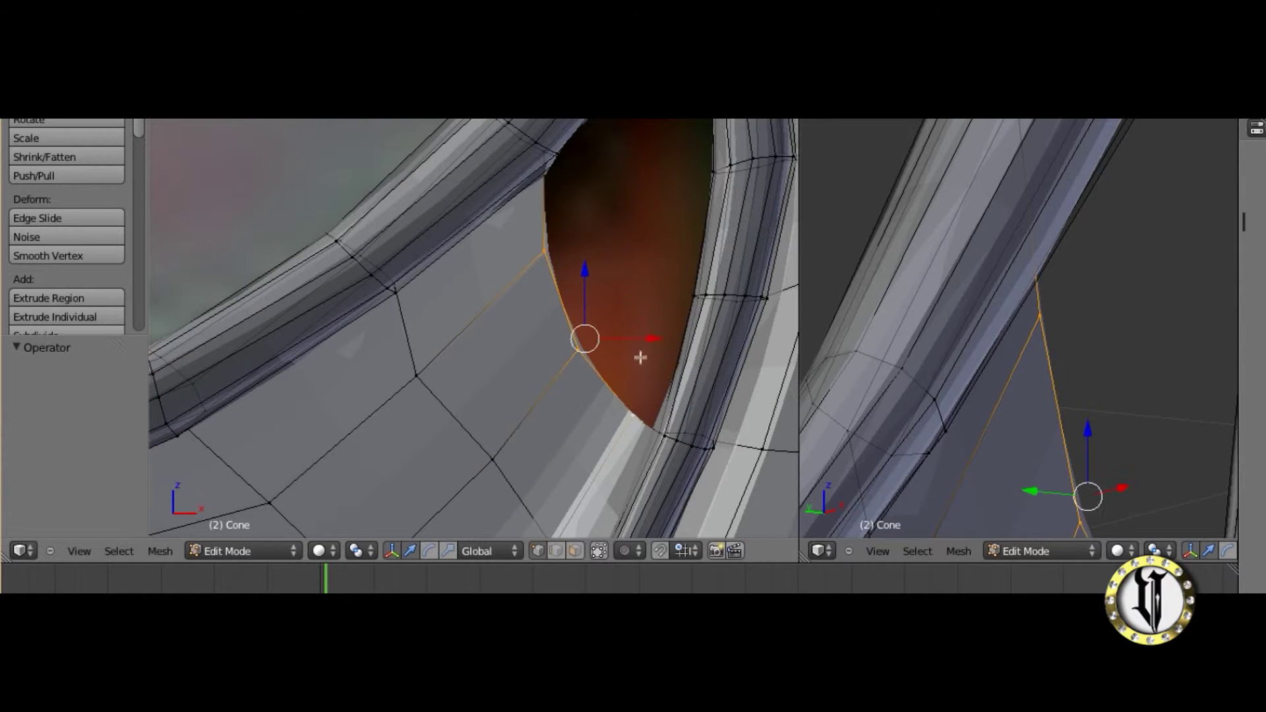
key(g)
click(699, 251)
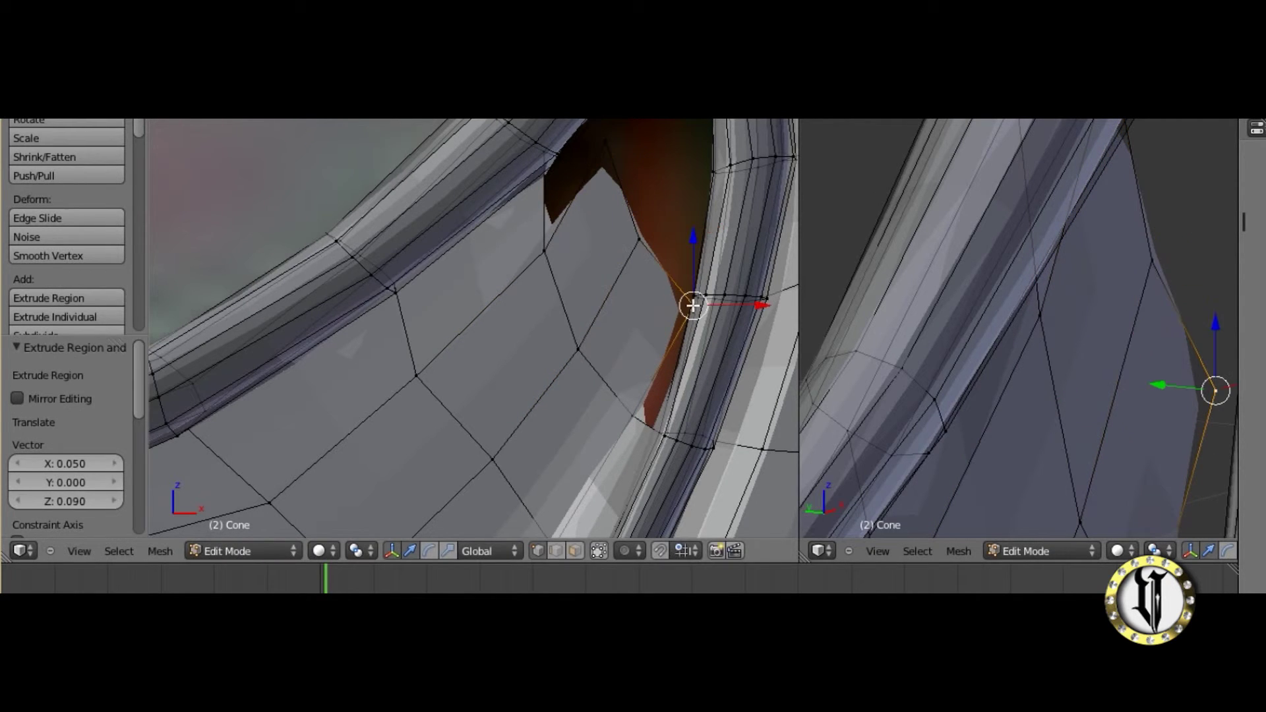
Move the fourth row's lowest vertex -0.020 in X and 0.010 in Z, and fill the face joining it to the right-hand bone.
key(g)
click(673, 292)
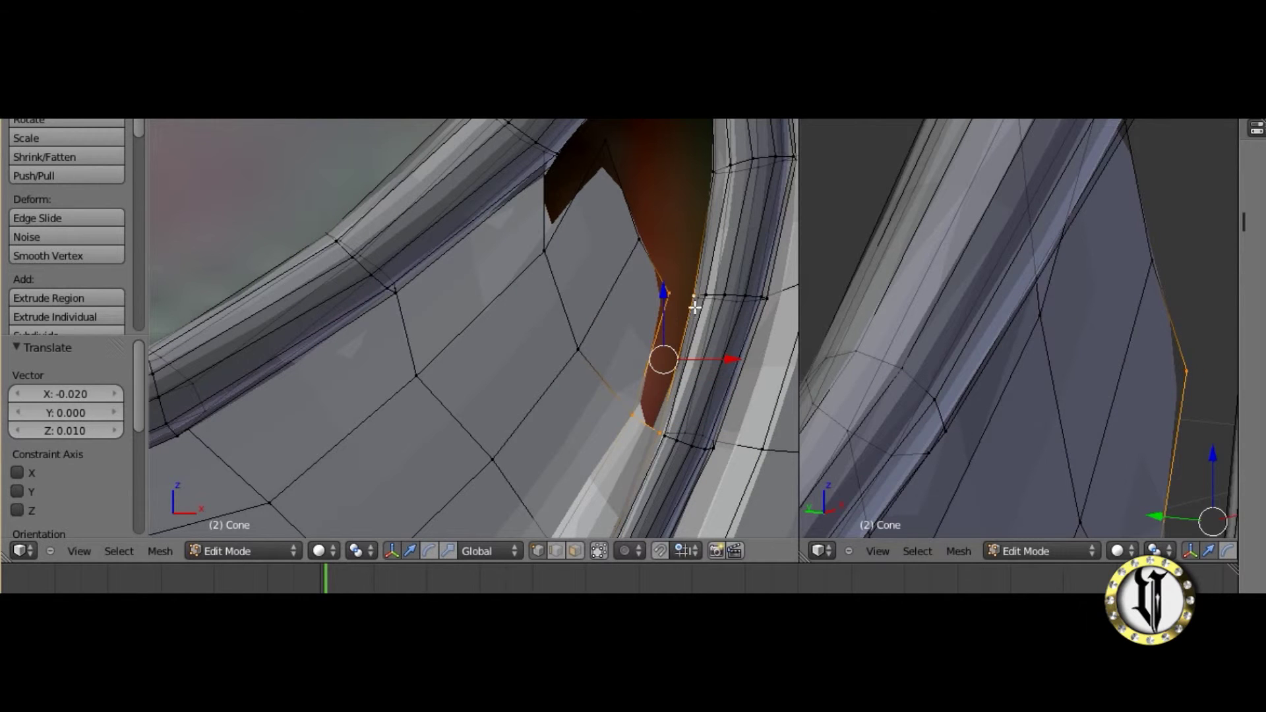
key(f)
Fill a face joining the fourth row's upper end to the underside vertices of the upper-left bone.
right_click(544, 250)
key(g)
right_click(613, 226)
key(g)
click(654, 224)
middle_drag(1028, 290, 853, 151)
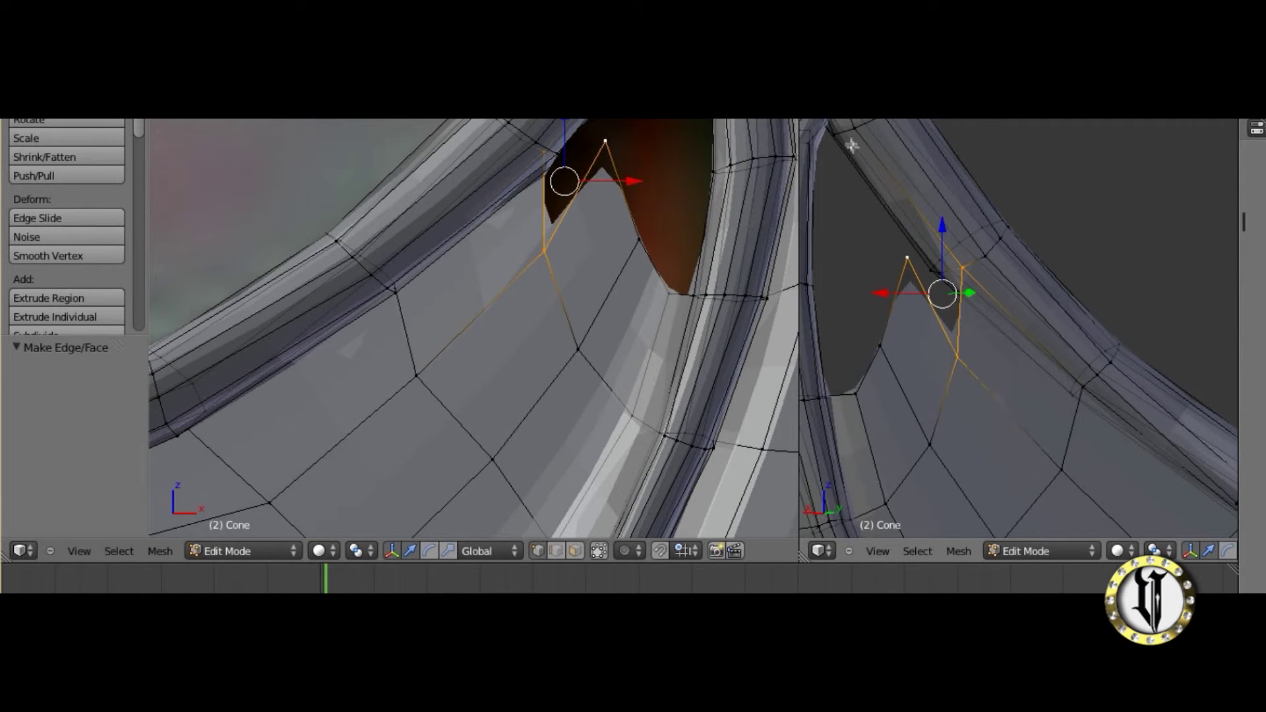
key(f)
Move the fourth row's lowest inner-edge vertex about -0.009 in X, -0.002 in Y and 0.021 in Z.
shift+middle_drag(581, 254, 611, 395)
right_click(611, 394)
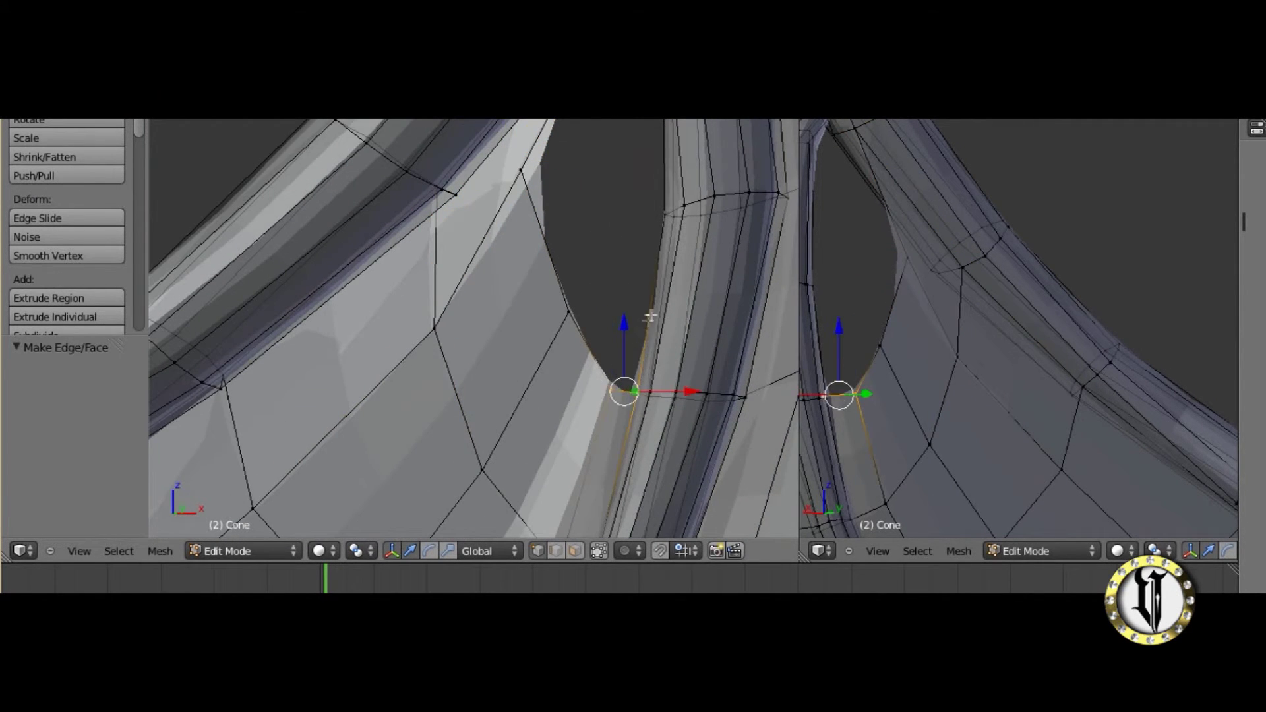
key(g)
click(591, 342)
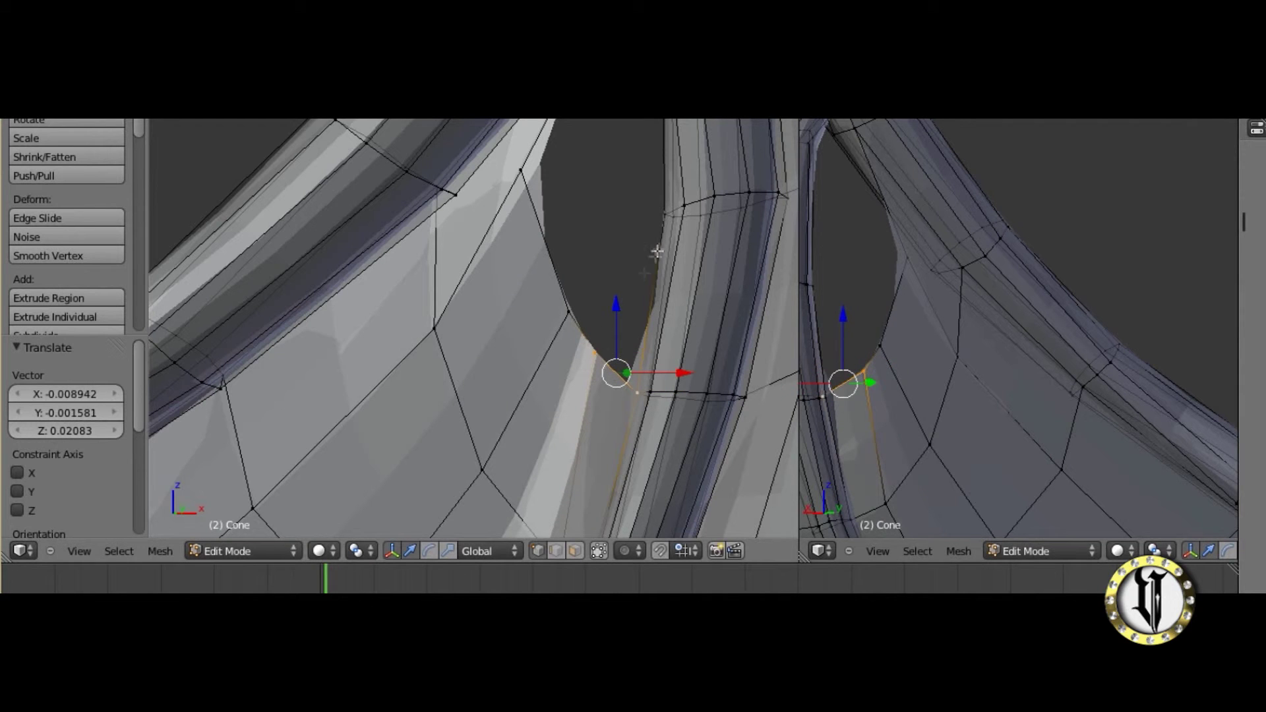
middle_drag(905, 351, 1013, 316)
scroll(684, 314, up, 2)
scroll(683, 314, down, 2)
shift+middle_drag(681, 315, 607, 339)
right_click(497, 352)
scroll(462, 198, down, 3)
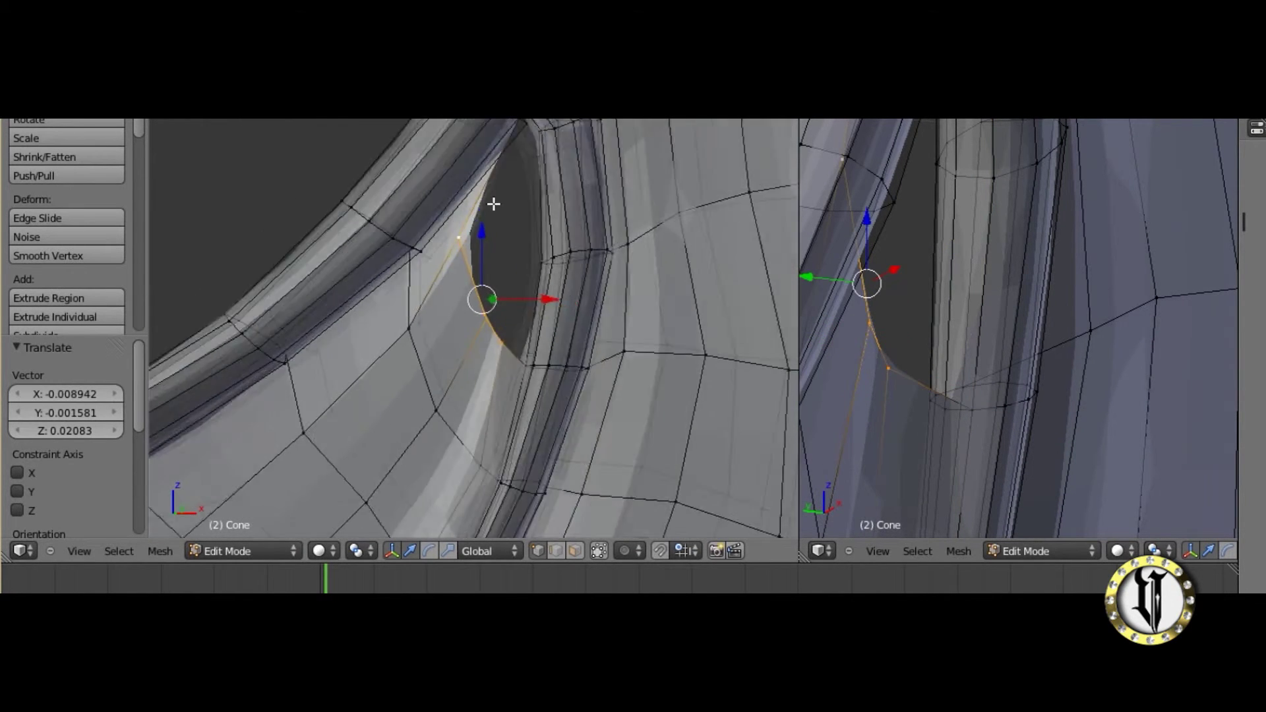
scroll(492, 204, up, 2)
key(g)
right_click(527, 261)
middle_drag(525, 261, 537, 492)
right_click(520, 454)
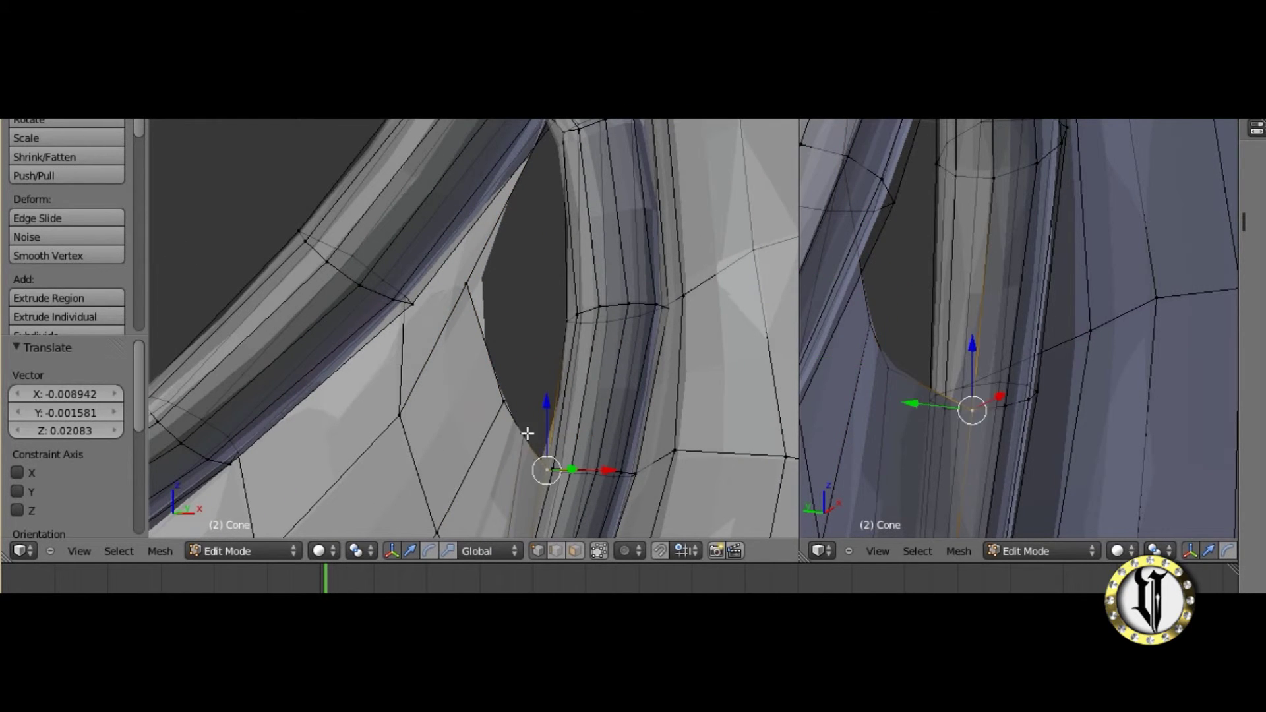
key(g)
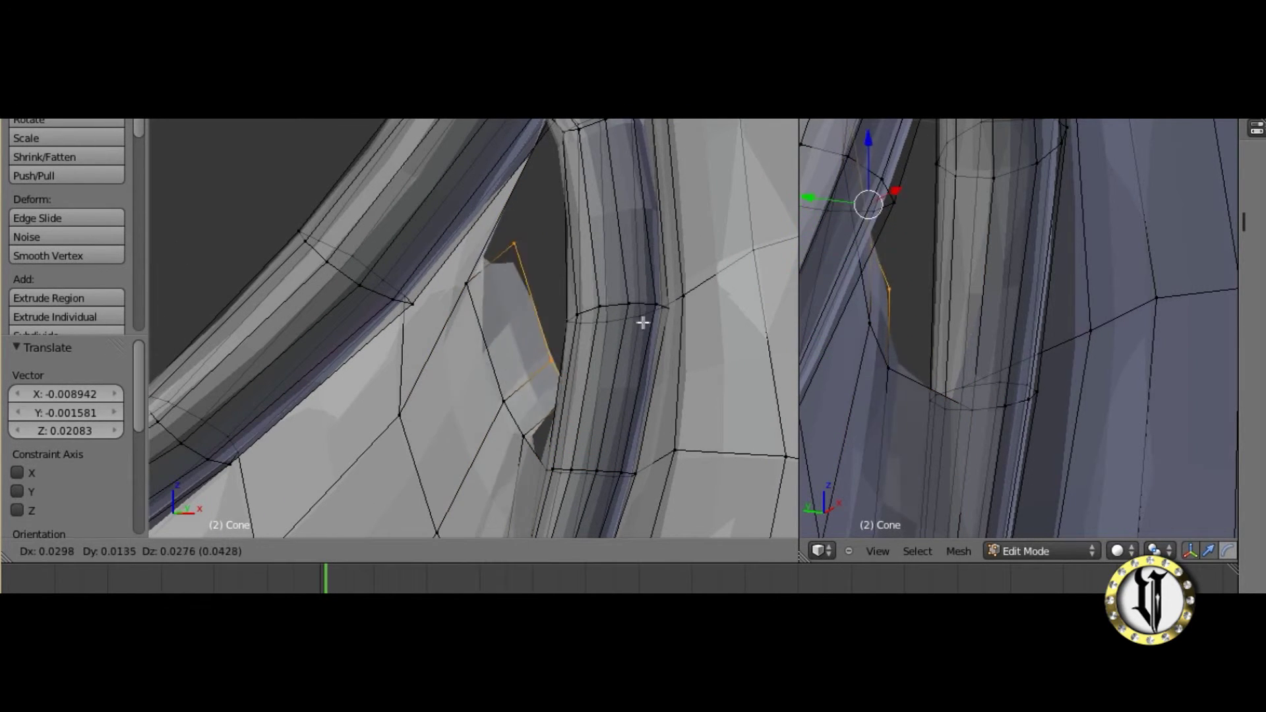
Extrude the fourth row's lowest inner edge about 0.010 in X, 0.006 in Y and 0.082 in Z, and fill the face joining it to the right-hand bone.
right_click(533, 403)
key(g)
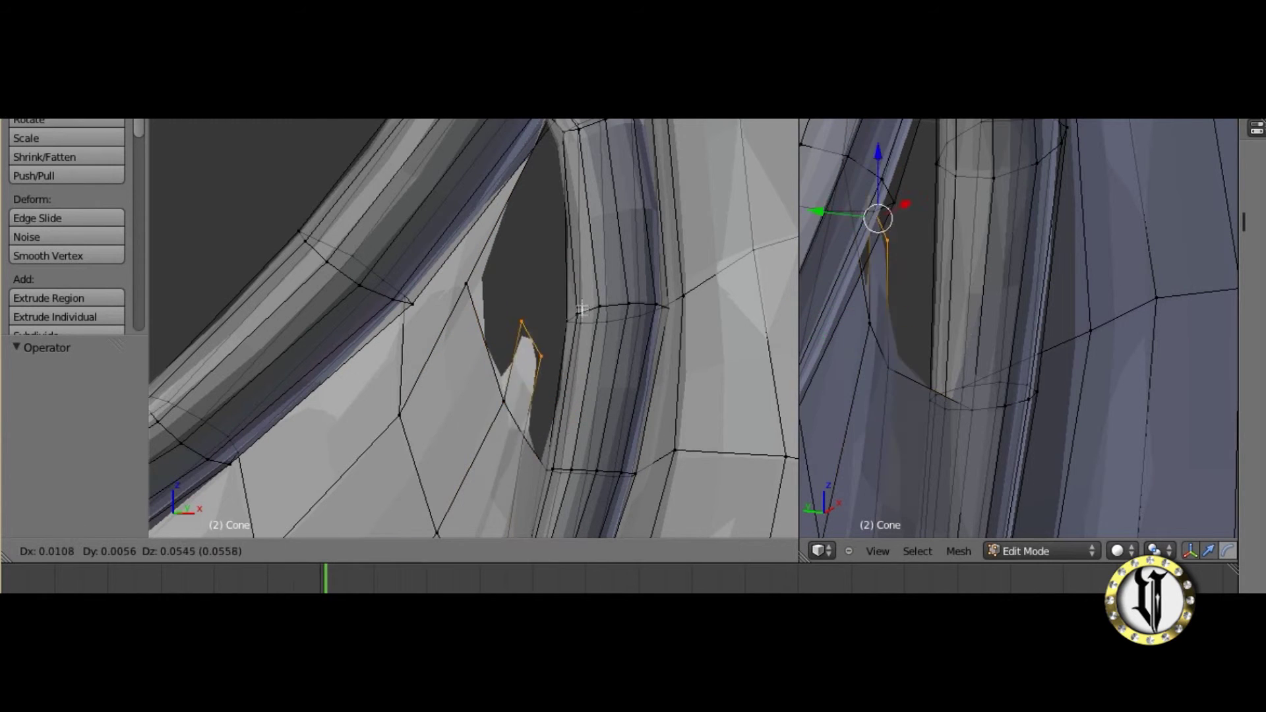
click(581, 292)
right_click(529, 449)
right_click(545, 456)
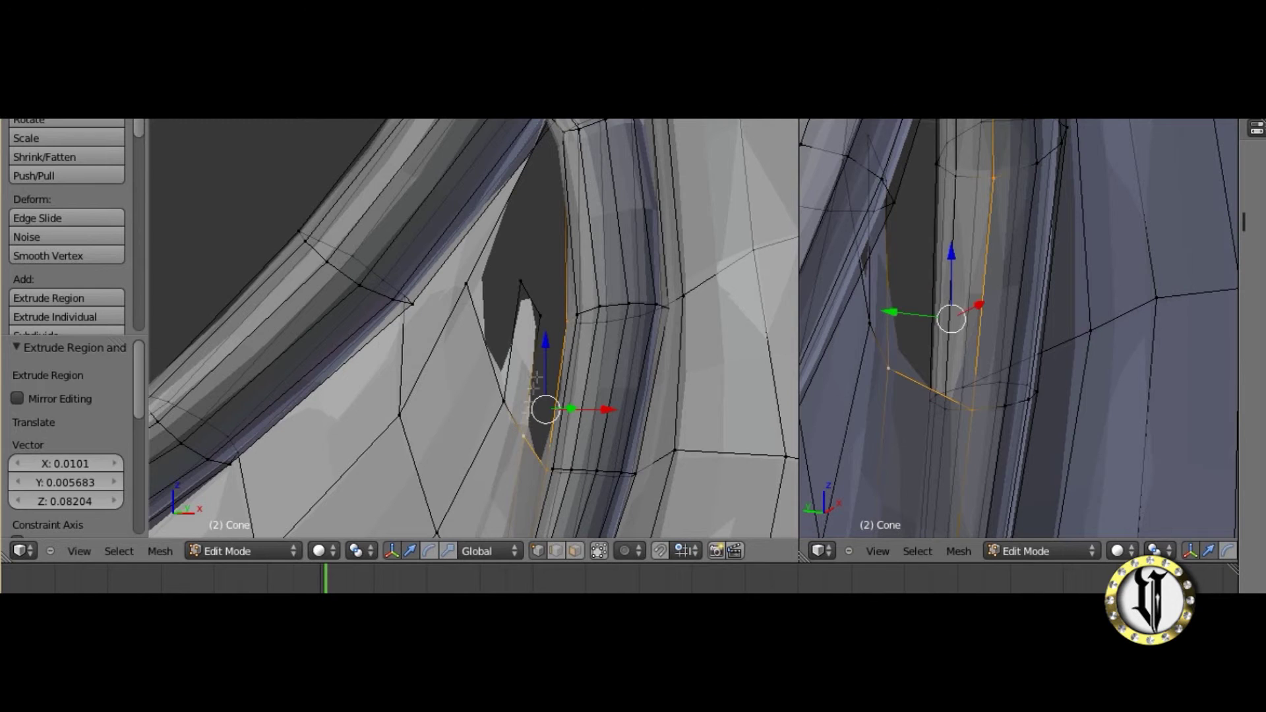
key(f)
Move the new row's middle vertex about 0.005 X, 0.002 Y, 0.007 Z, and the extruded strip's lower-left vertex about -0.007 X, -0.003 Y, 0.022 Z.
scroll(580, 301, up, 1)
right_click(564, 318)
key(g)
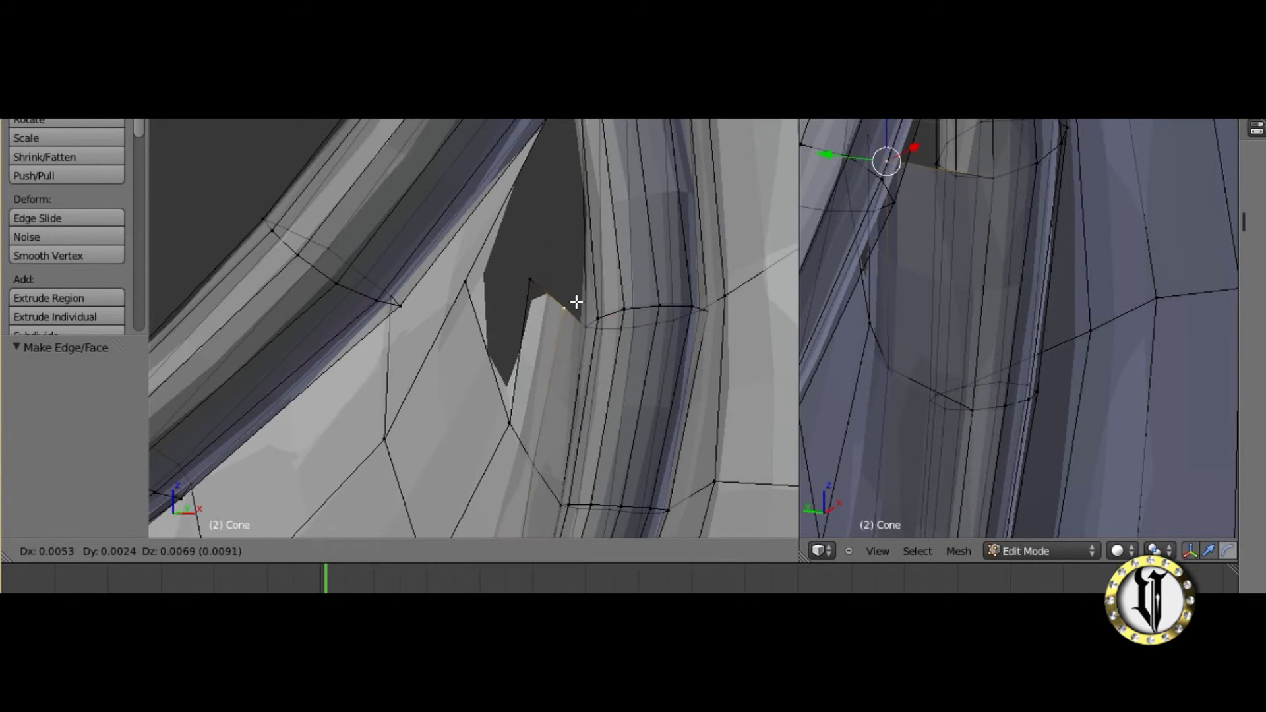
click(577, 302)
right_click(511, 402)
key(g)
click(501, 386)
Fill the notch between the extruded strip and the adjacent inner-edge vertices of the fourth row with a face.
shift+middle_drag(563, 280, 551, 347)
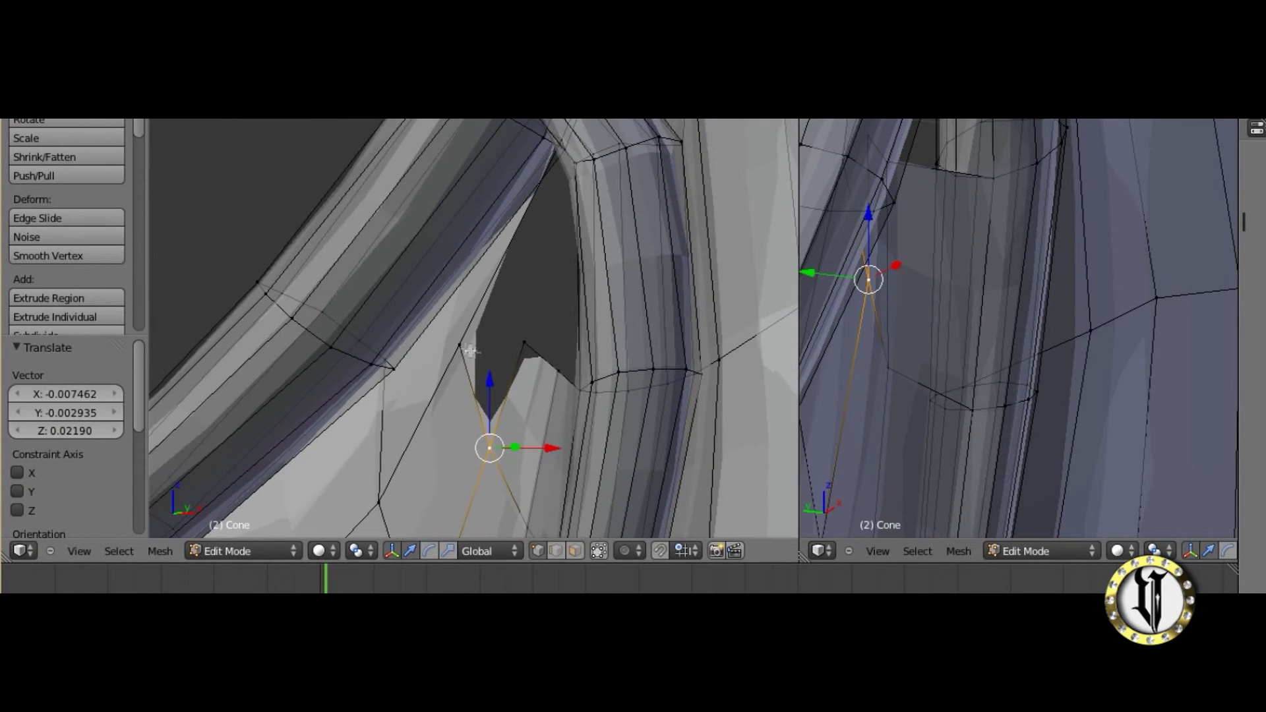
shift+middle_drag(851, 246, 828, 392)
middle_drag(1082, 335, 864, 157)
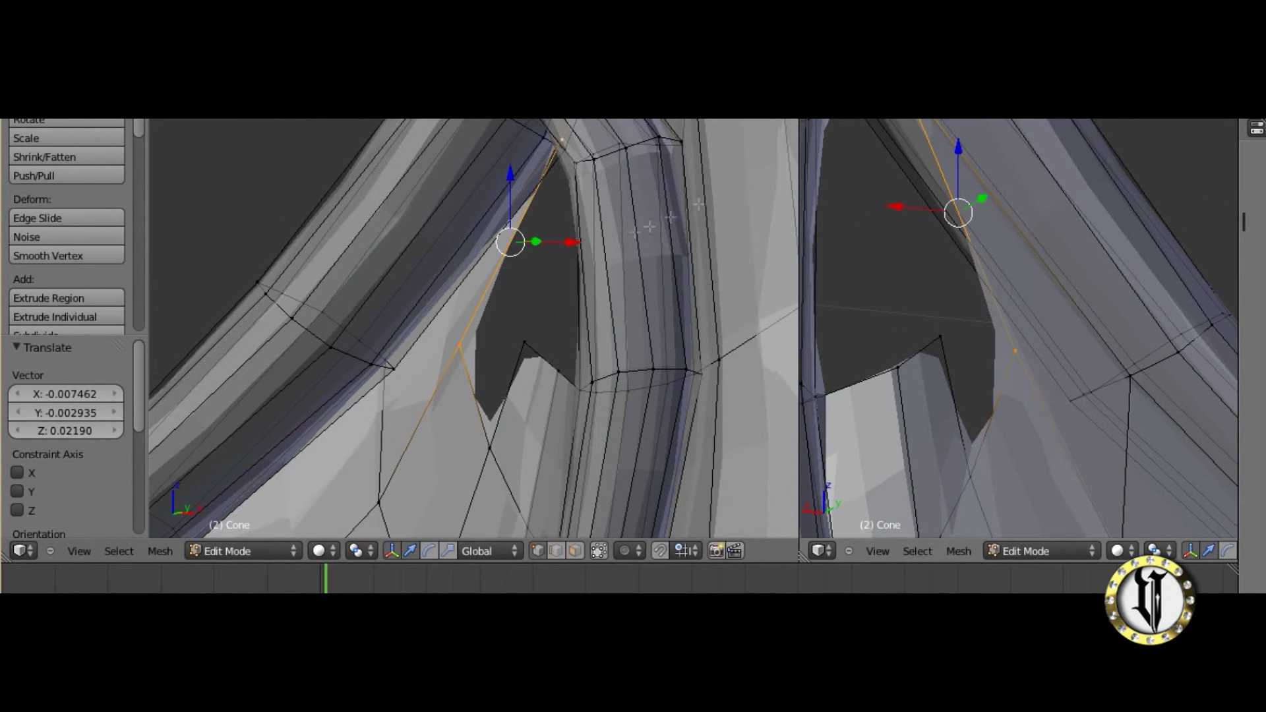
shift+middle_drag(555, 344, 554, 383)
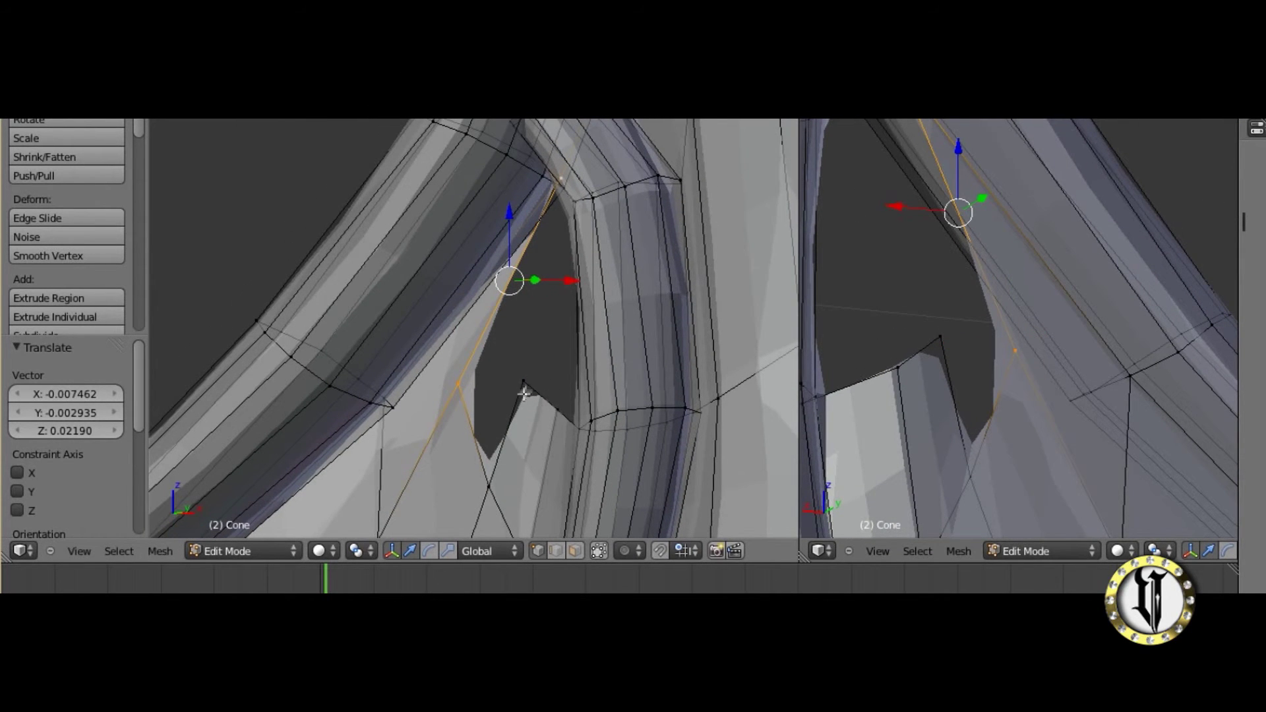
shift+middle_drag(707, 150, 572, 249)
shift+middle_drag(610, 519, 577, 271)
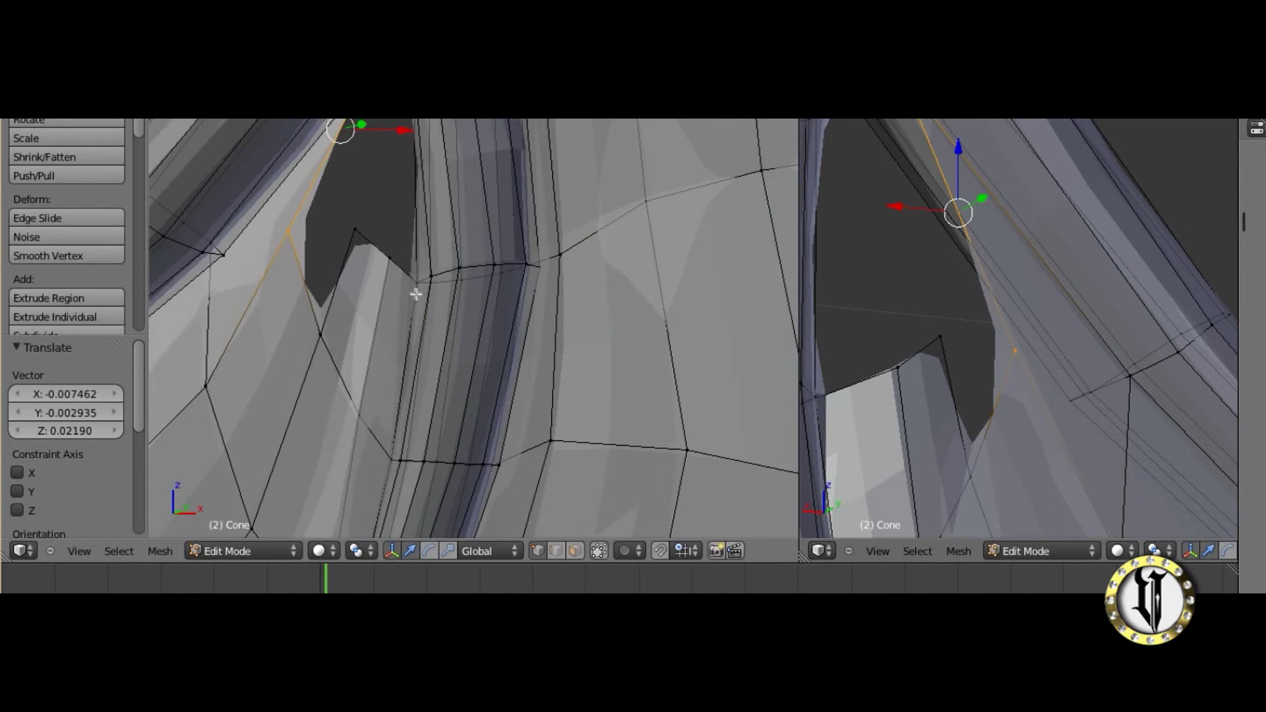
shift+middle_drag(412, 314, 542, 377)
right_click(489, 292)
key(f)
scroll(533, 328, down, 2)
Fill a face joining the new row's upper-left edge to the underside of the upper-left bone.
right_click(541, 300)
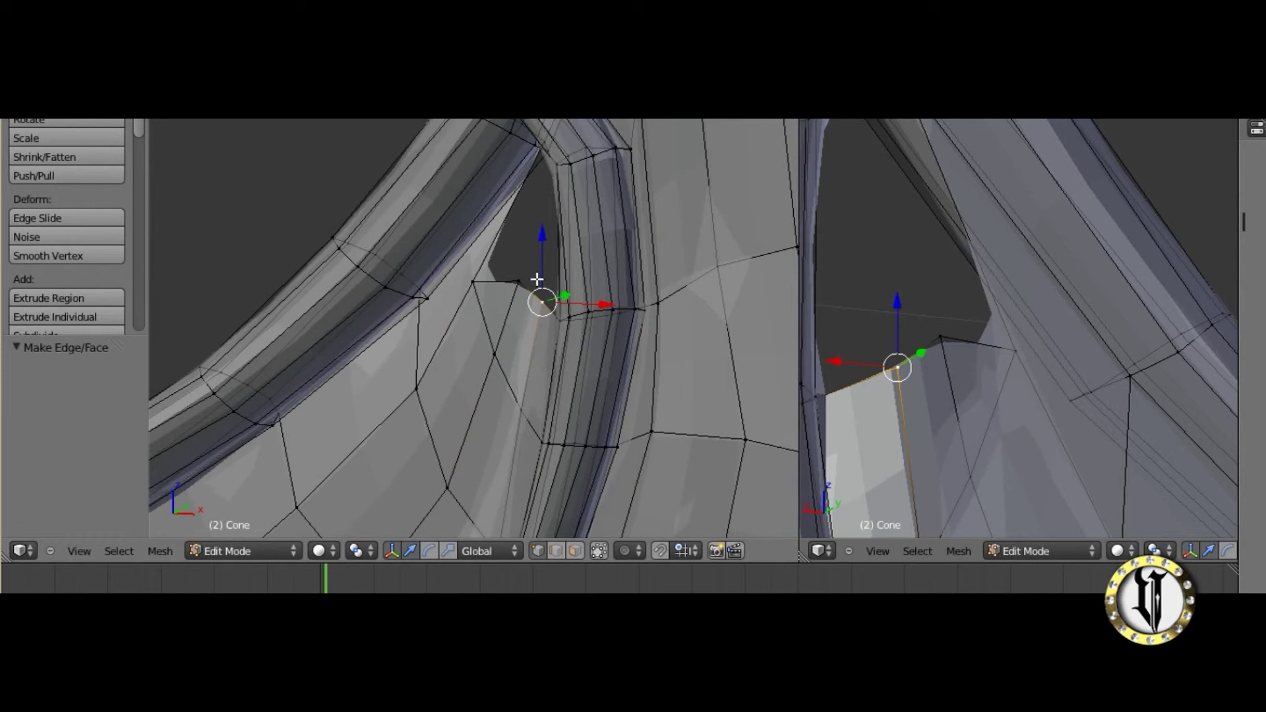
scroll(908, 129, down, 1)
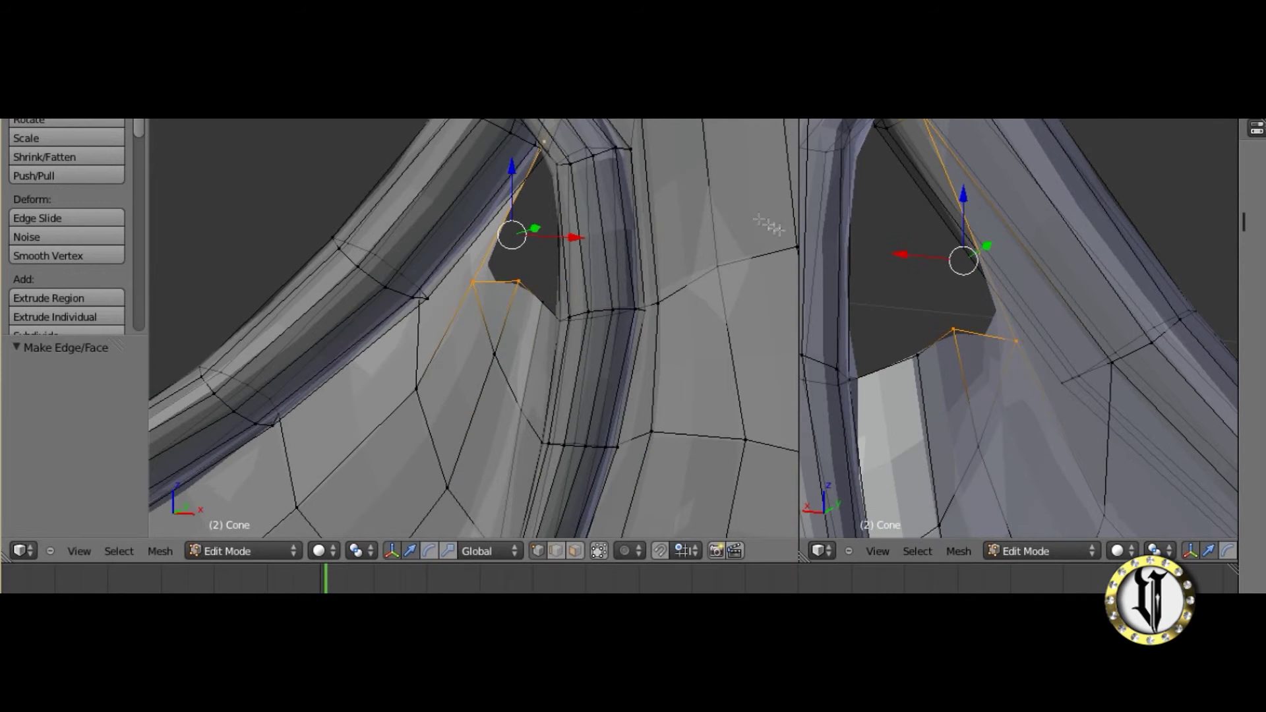
key(f)
scroll(611, 297, up, 3)
shift+middle_drag(582, 279, 583, 341)
right_click(558, 335)
key(ctrl+z)
key(ctrl+z)
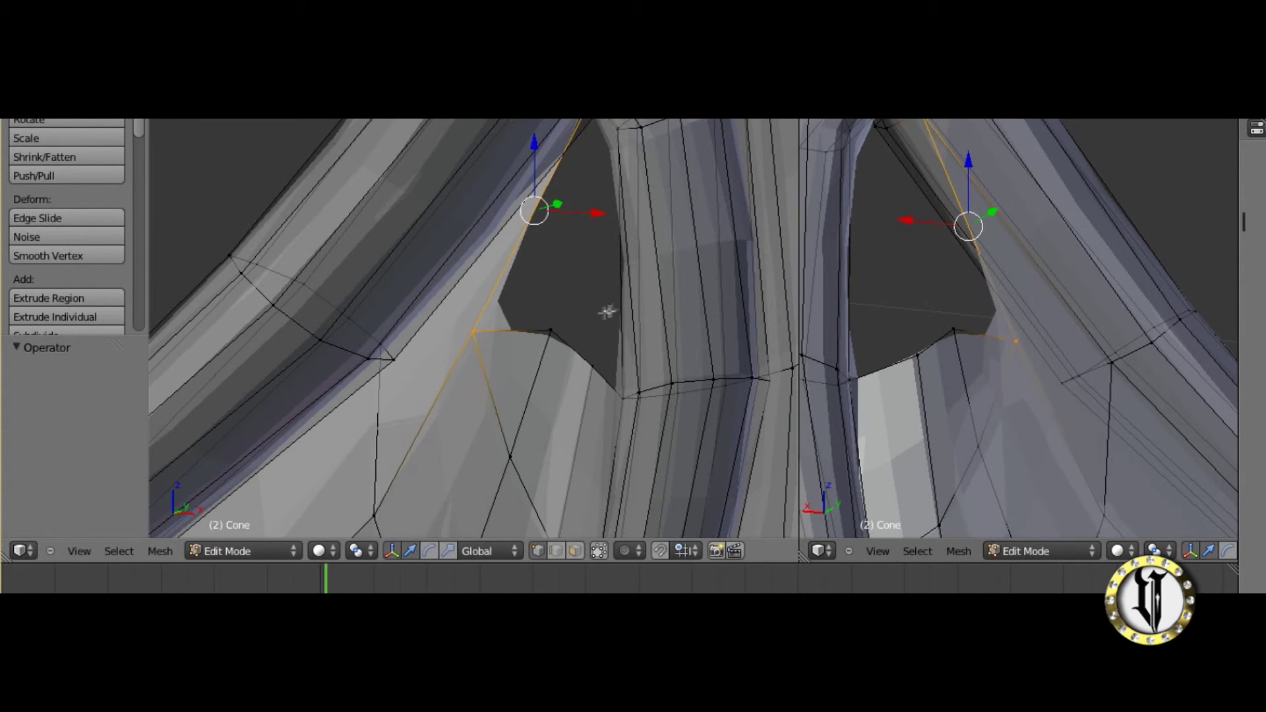
key(f)
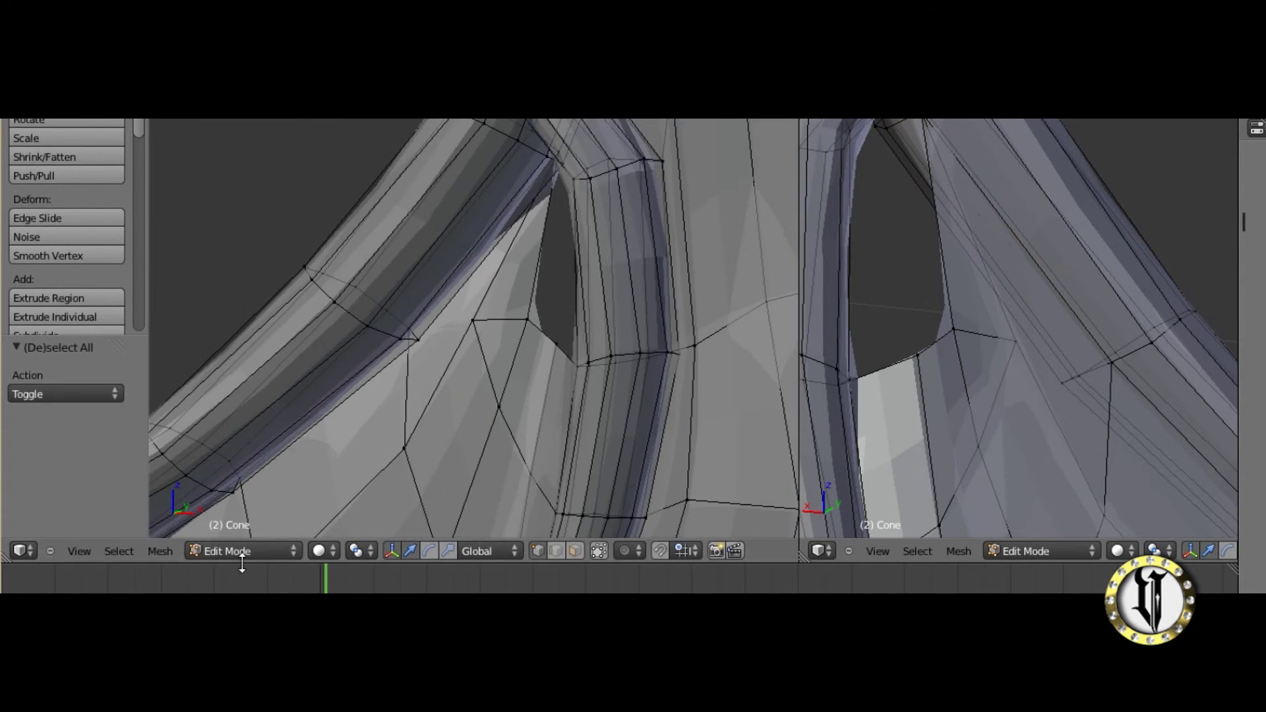
Examine the remaining gap between the bones in Object Mode, and return to Edit Mode.
click(243, 551)
click(248, 529)
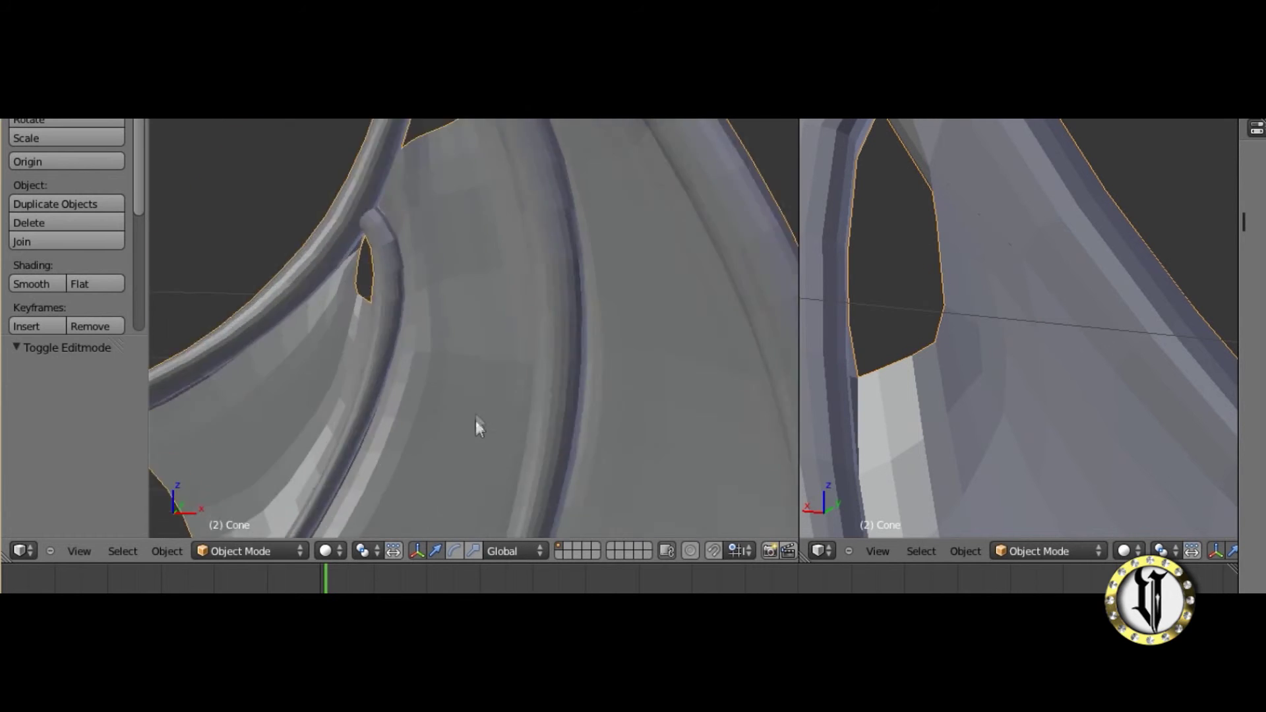
middle_drag(476, 421, 323, 527)
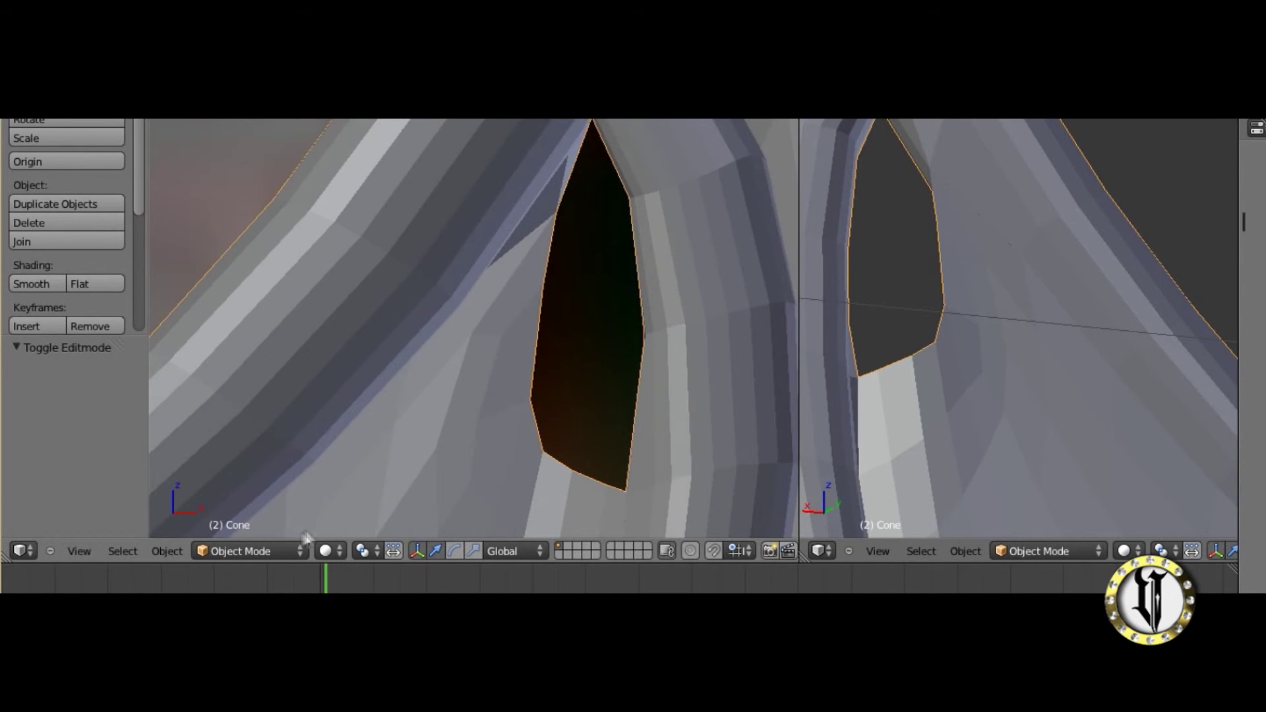
click(248, 547)
click(246, 512)
Extrude the middle vertex on the gap's lower edge 0.010 in X and 0.110 in Z toward the bones' junction.
mouse_move(496, 402)
middle_down()
mouse_move(508, 400)
mouse_move(496, 396)
middle_up()
middle_drag(558, 132, 528, 418)
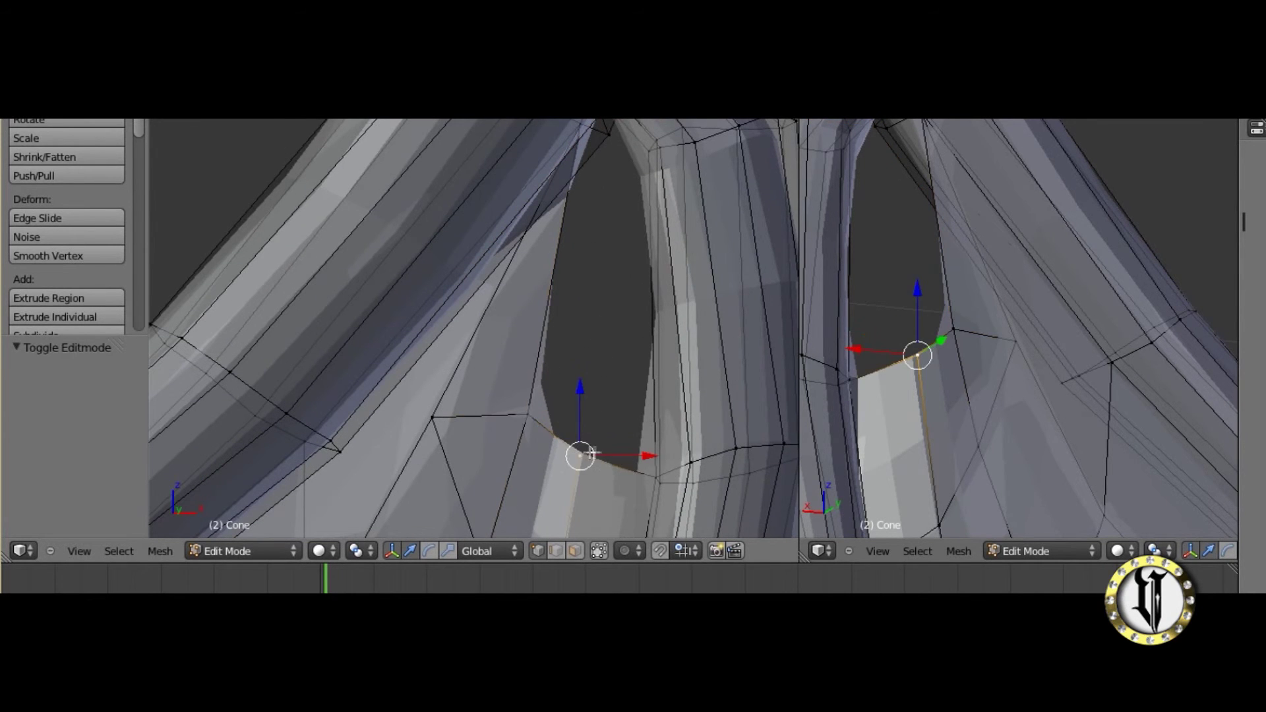
key(KP_1)
shift+middle_drag(598, 339, 565, 521)
key(e)
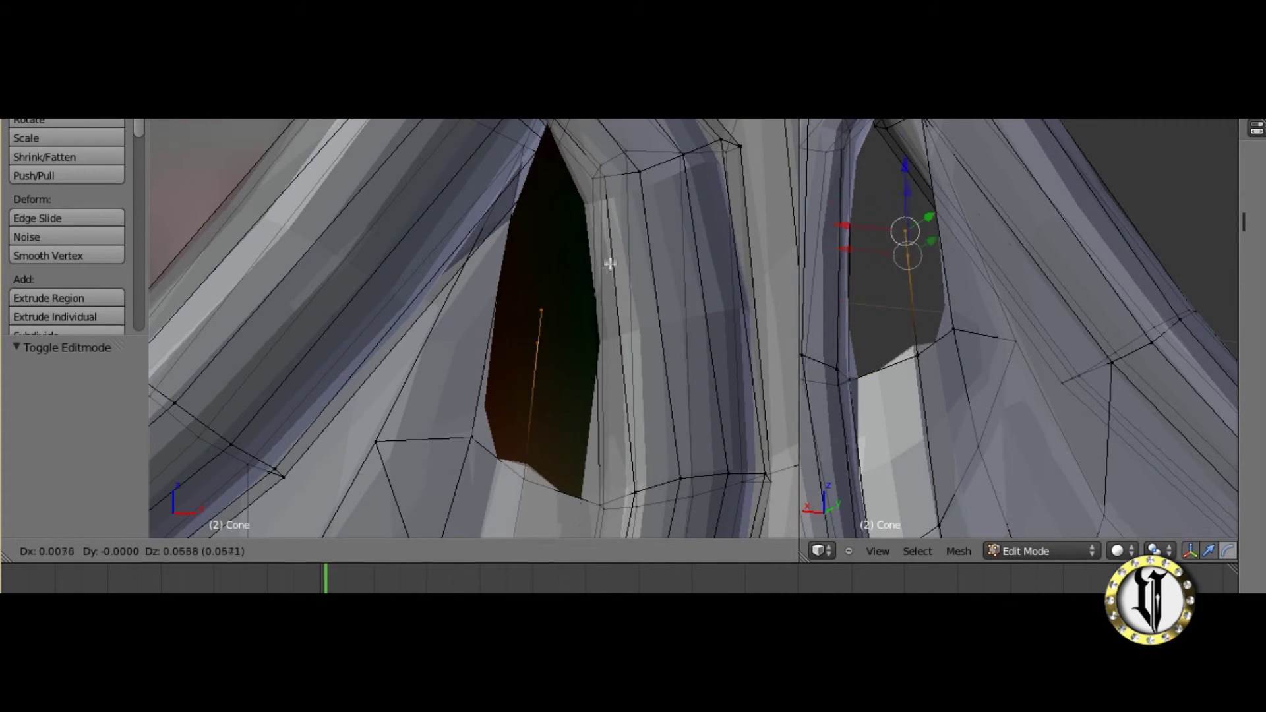
click(622, 198)
Fill the face between the newly extruded edge and the right-hand bone's side vertices.
middle_drag(923, 434, 563, 441)
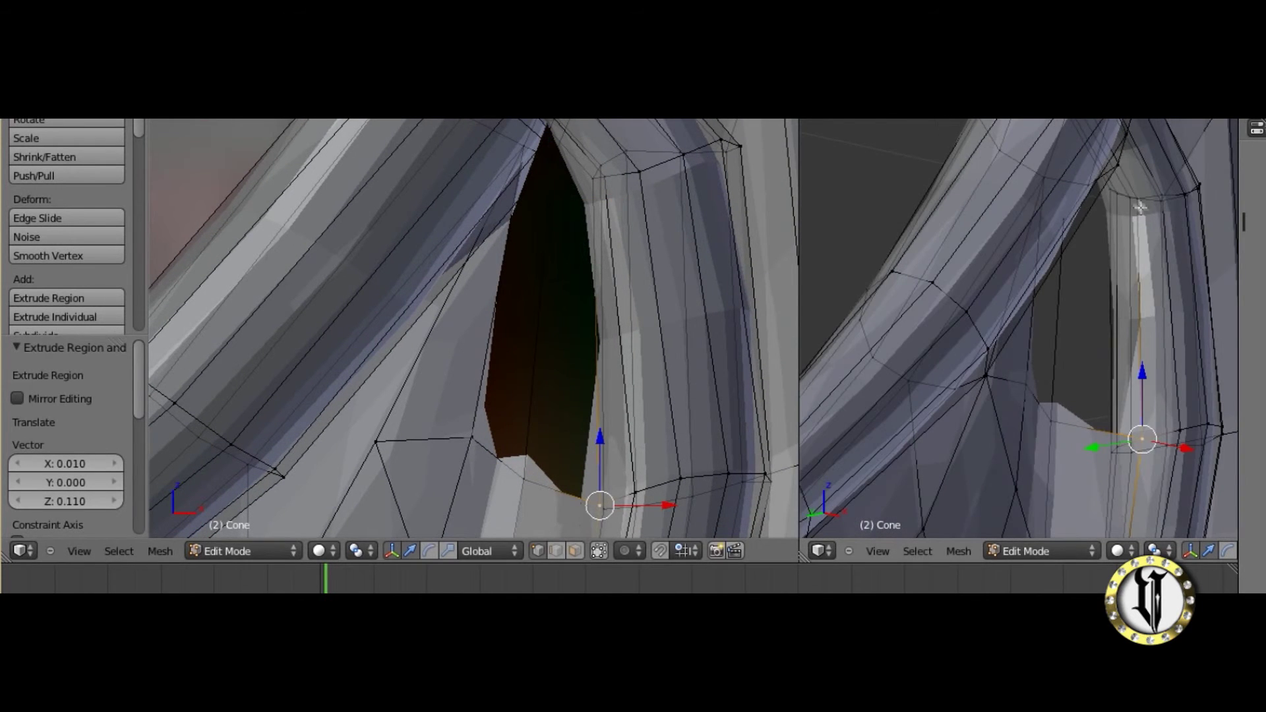
mouse_move(534, 318)
middle_down()
mouse_move(548, 317)
mouse_move(532, 316)
middle_up()
shift+right_click(437, 252)
key(KP_1)
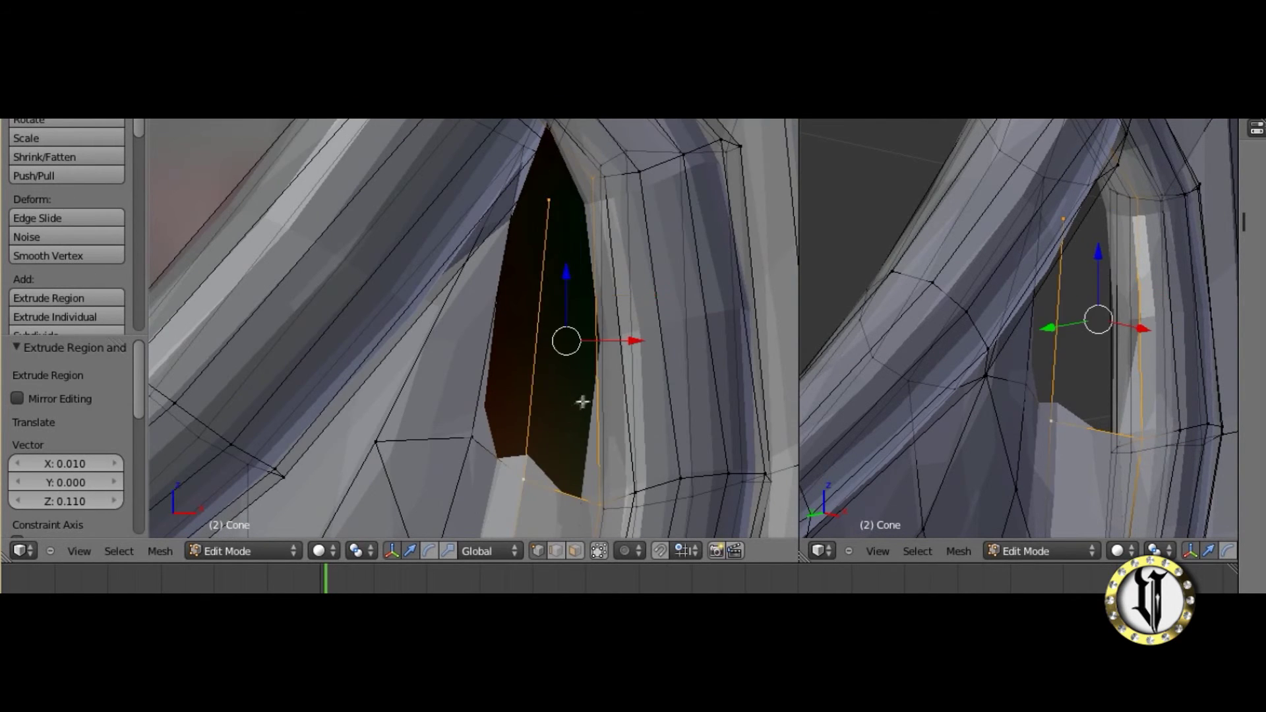
key(f)
scroll(586, 383, up, 1)
Fill the narrow face between the extruded edge and the membrane edge beside the upper-left bone.
right_click(525, 525)
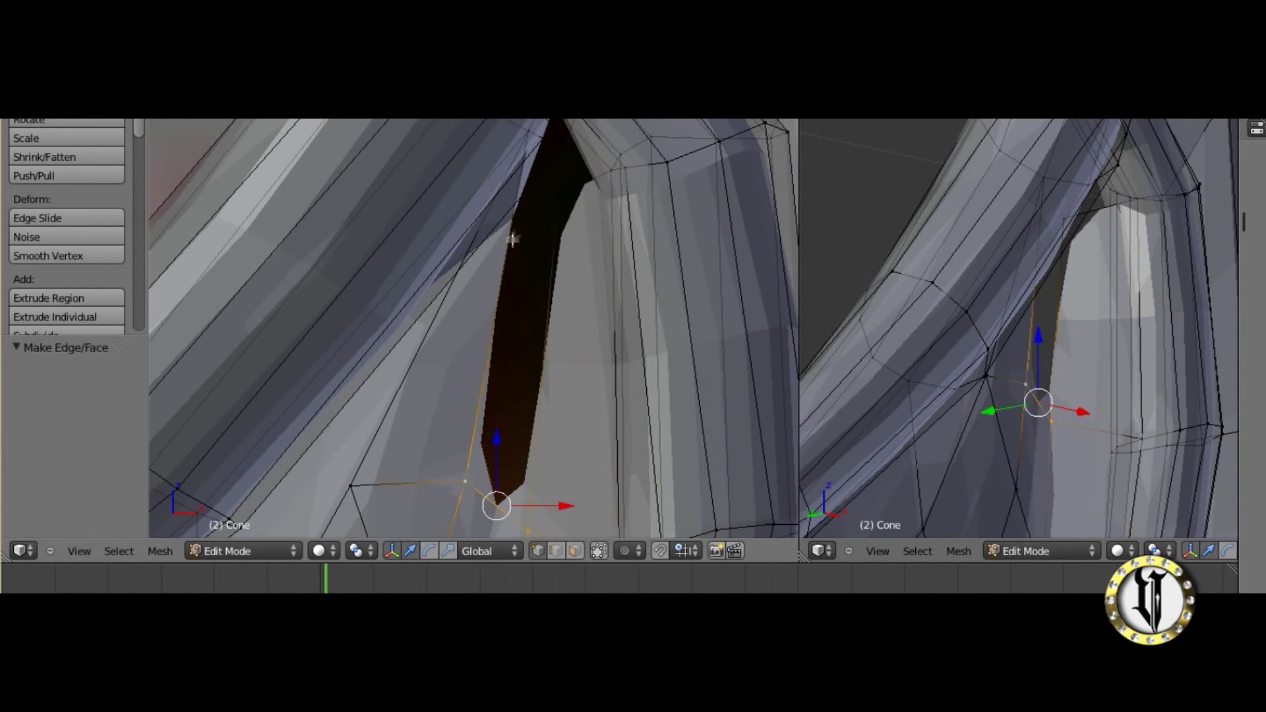
right_click(466, 467)
key(g)
key(y)
right_click(1148, 395)
middle_drag(1147, 395, 632, 451)
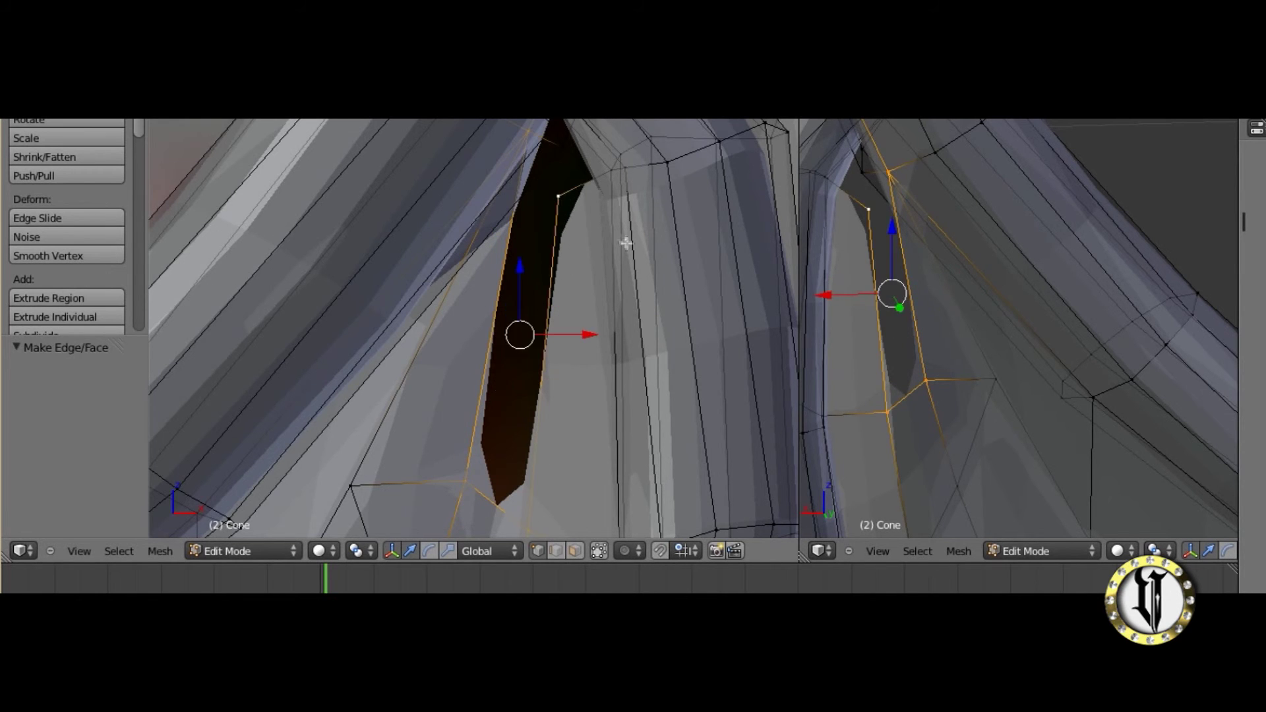
key(f)
Extrude the last gap's lower edge about 0.007 in X, 0.002 in Y and 0.044 in Z into the bones' junction.
shift+scroll(605, 252, down, 7)
middle_drag(634, 516, 631, 319)
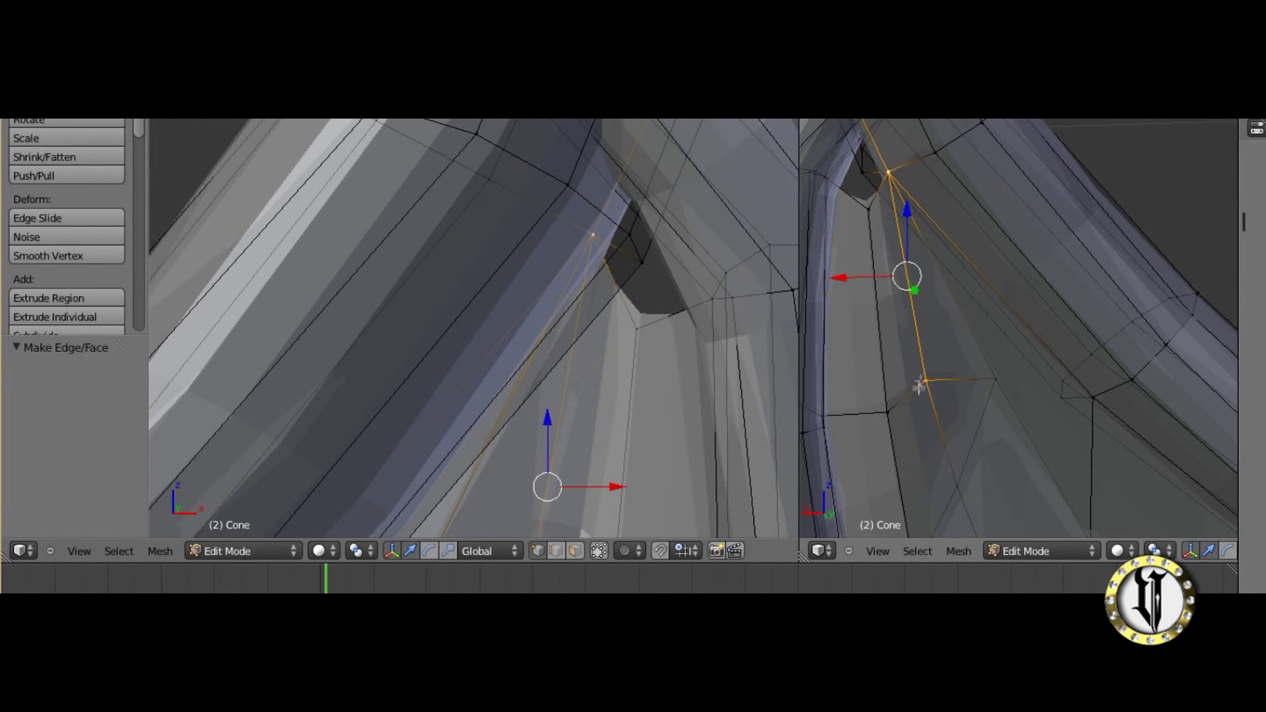
middle_drag(658, 307, 572, 301)
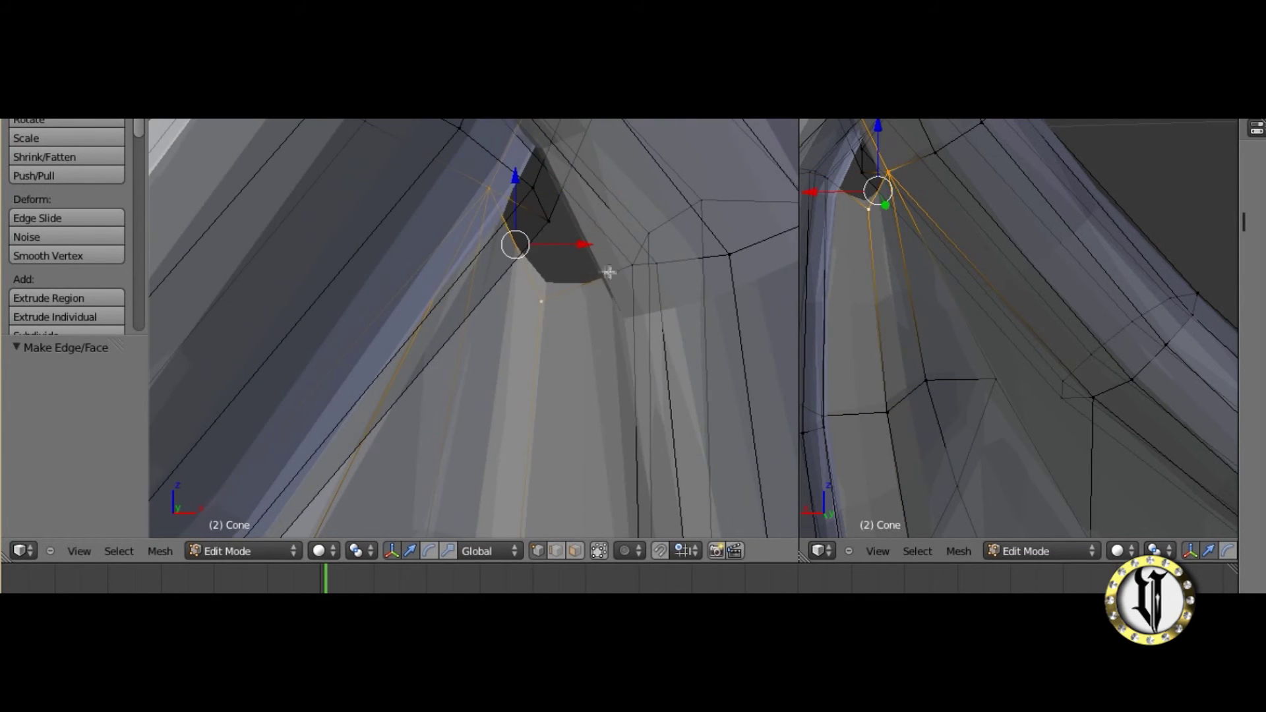
middle_drag(631, 250, 627, 379)
shift+middle_drag(890, 238, 949, 355)
shift+middle_drag(663, 328, 671, 291)
key(e)
click(687, 271)
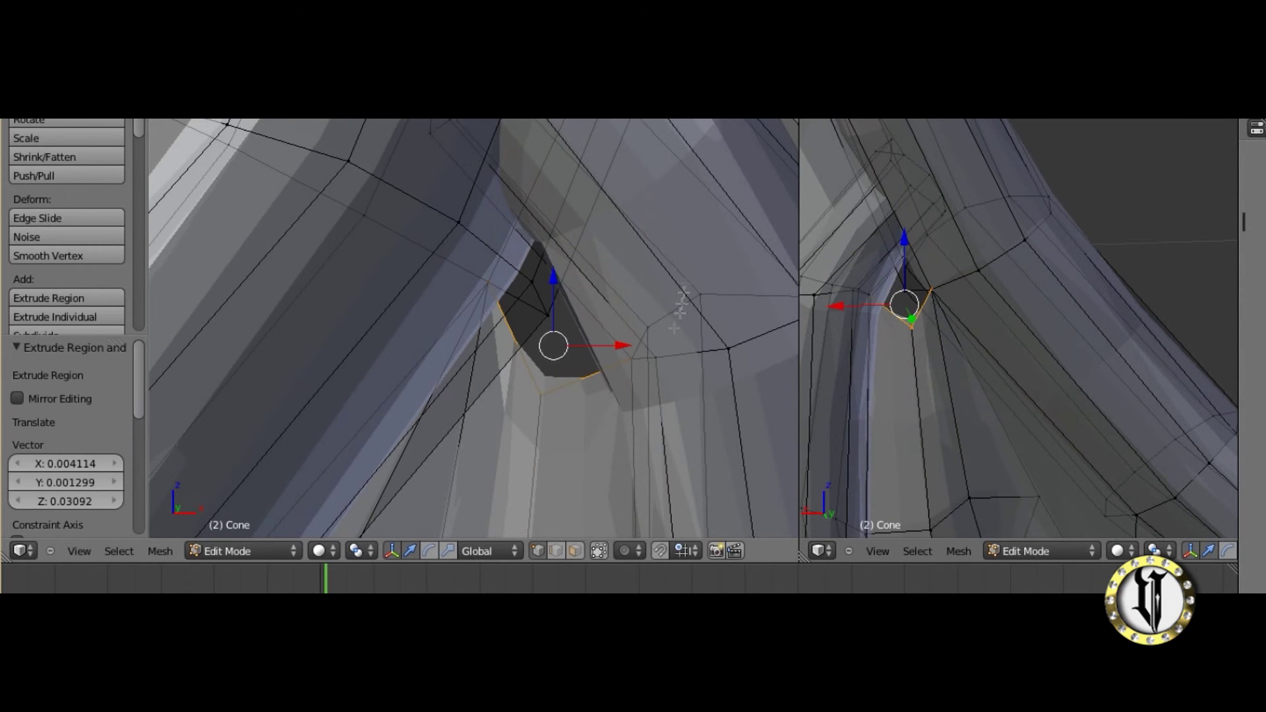
key(g)
click(608, 175)
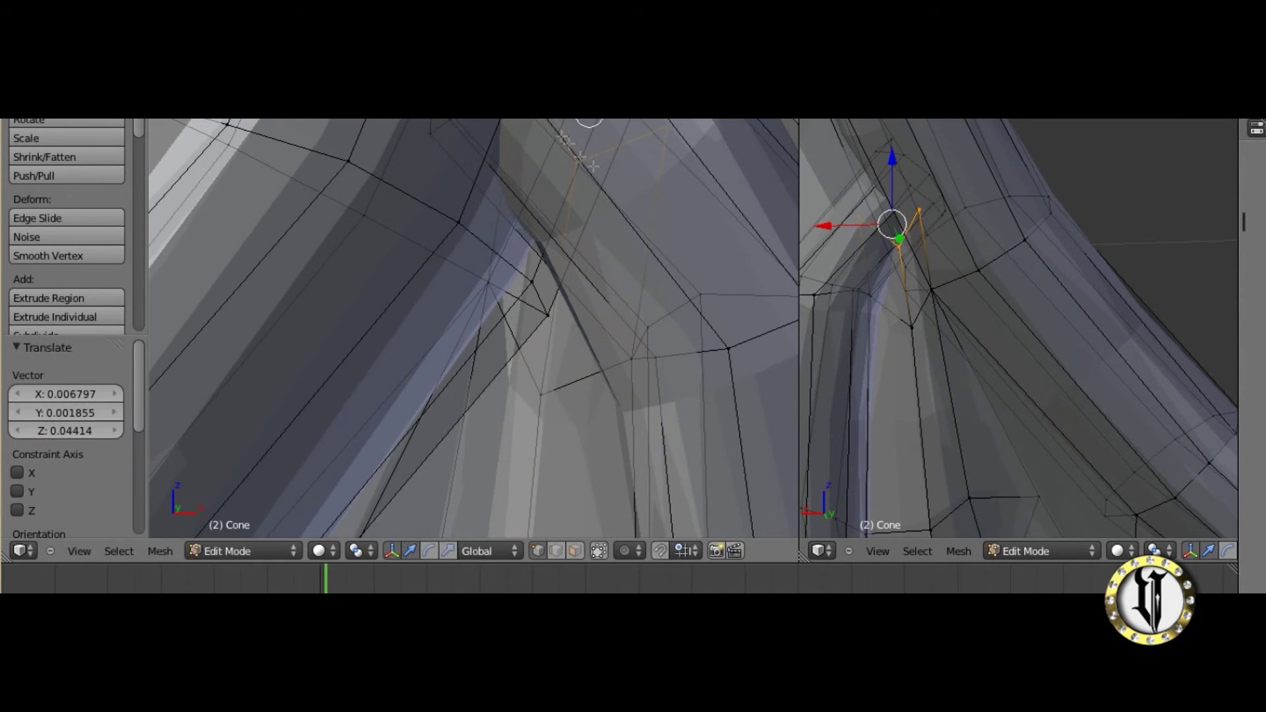
Switch to Object Mode and examine the whole wing from several angles and against the reference image in front view.
scroll(616, 277, down, 5)
click(247, 532)
scroll(514, 416, down, 6)
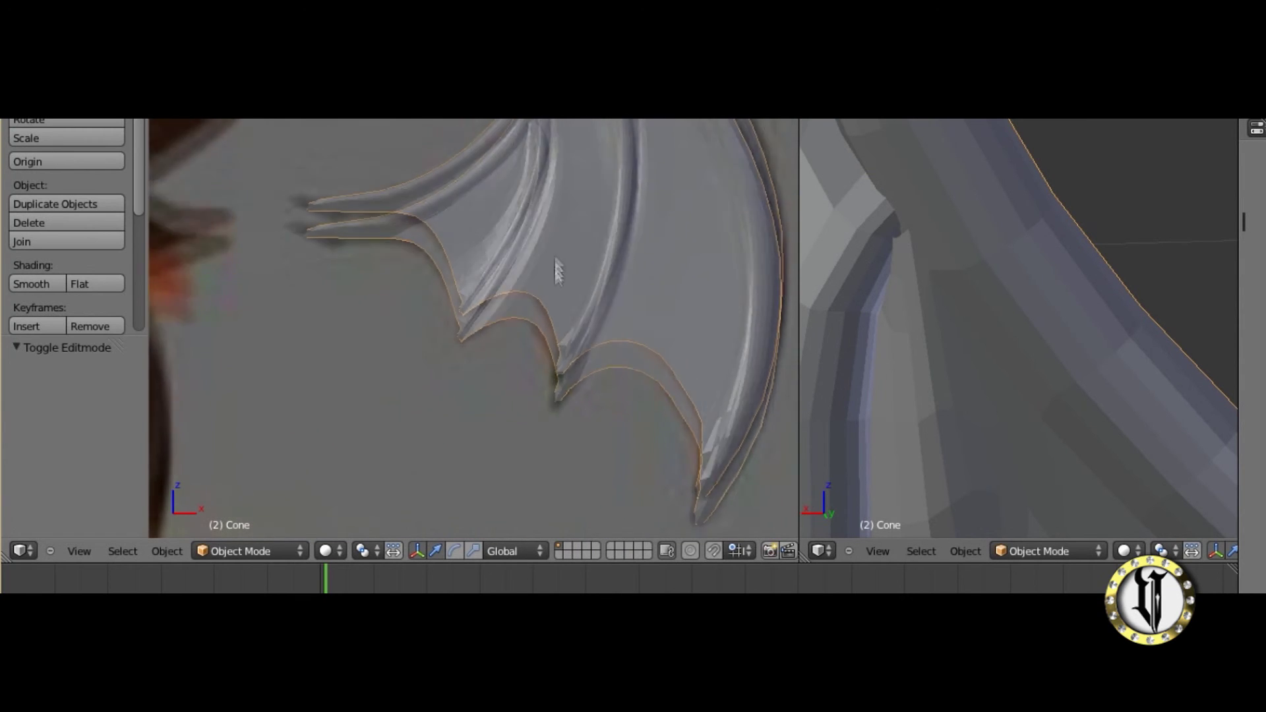
scroll(557, 271, down, 4)
scroll(560, 264, up, 3)
scroll(545, 418, down, 6)
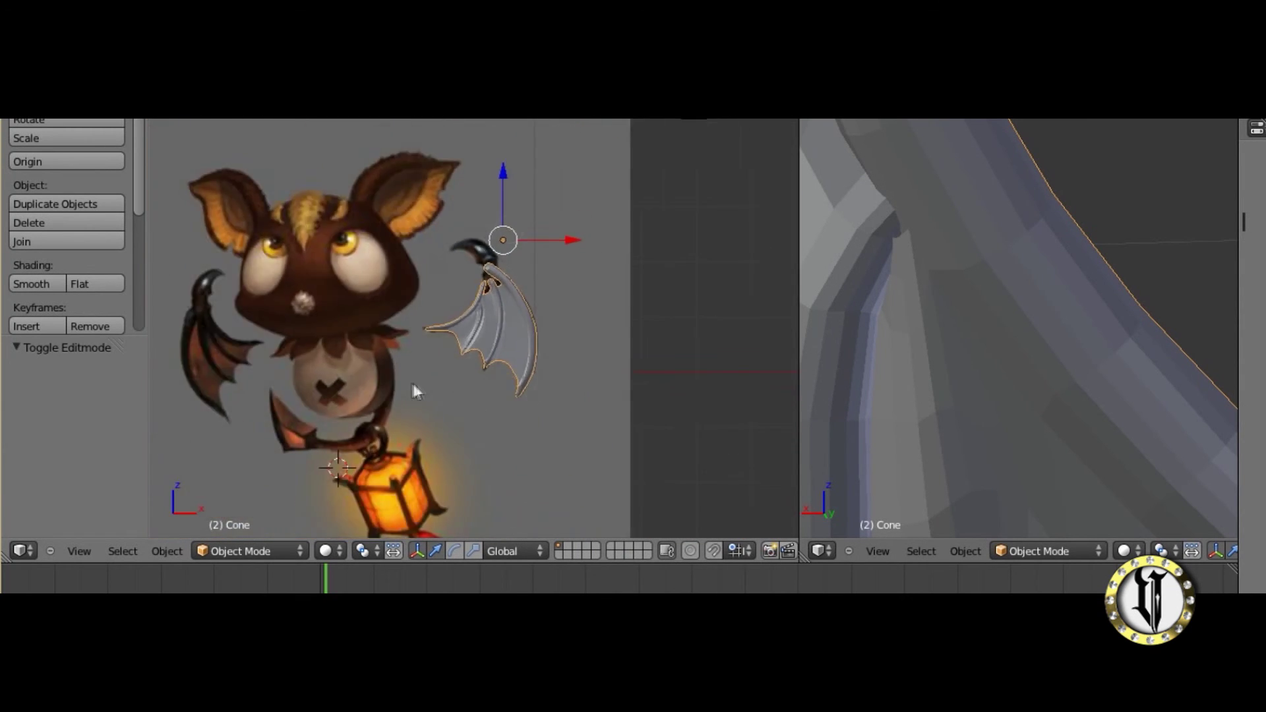
middle_drag(413, 385, 794, 429)
scroll(597, 364, up, 7)
middle_drag(596, 364, 445, 373)
key(KP_1)
scroll(240, 452, down, 6)
scroll(515, 374, down, 2)
shift+middle_drag(515, 374, 474, 443)
scroll(474, 443, up, 3)
click(256, 546)
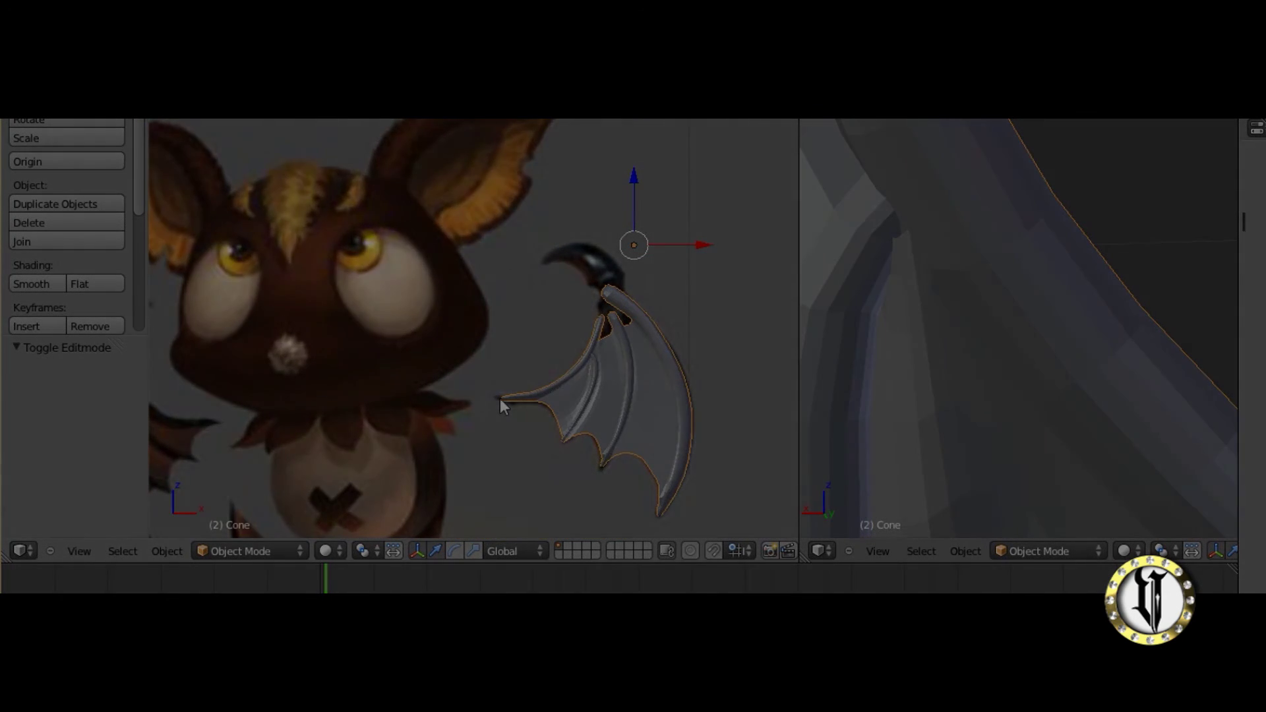